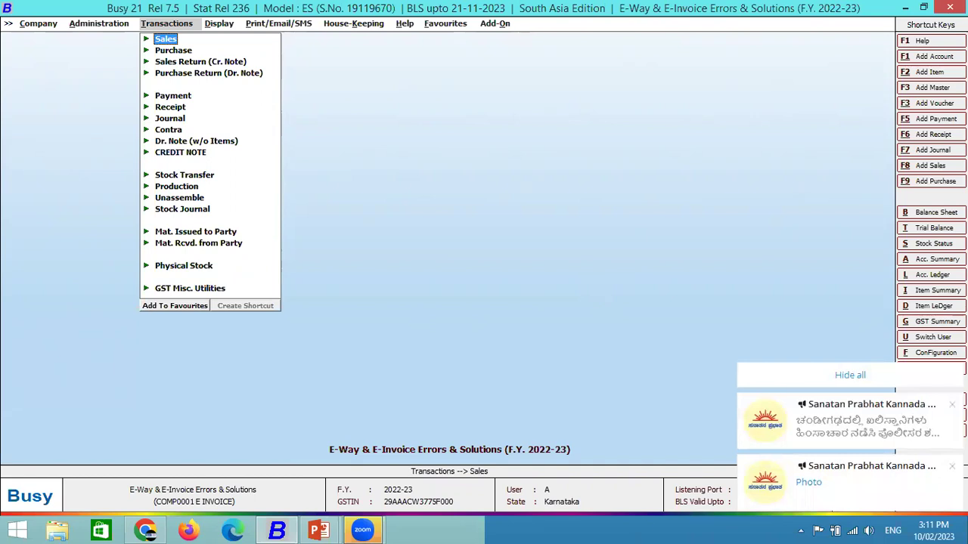
Dismiss the desktop notifications and open the Features/Options GST/VAT settings under Administration > Configuration.
left_click(817, 386)
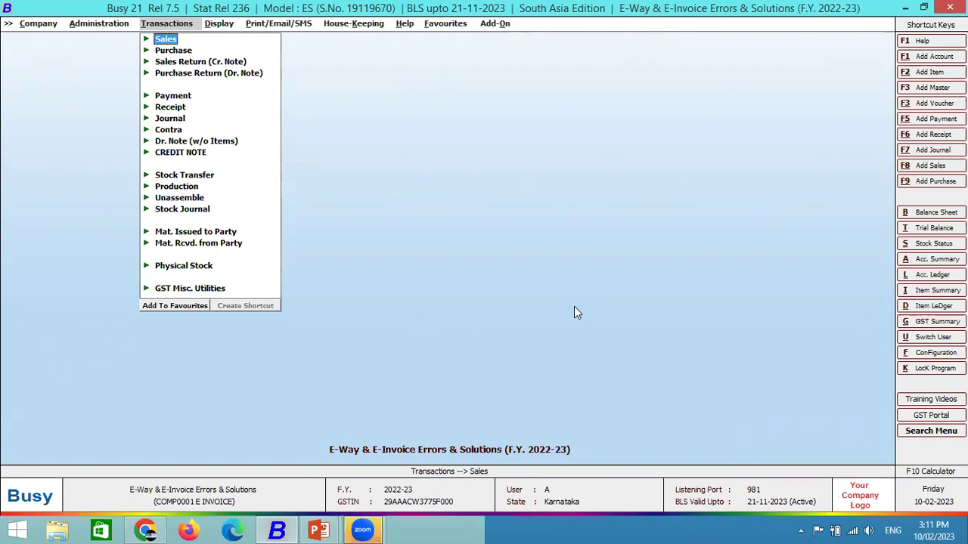
key("Left")
key("Down")
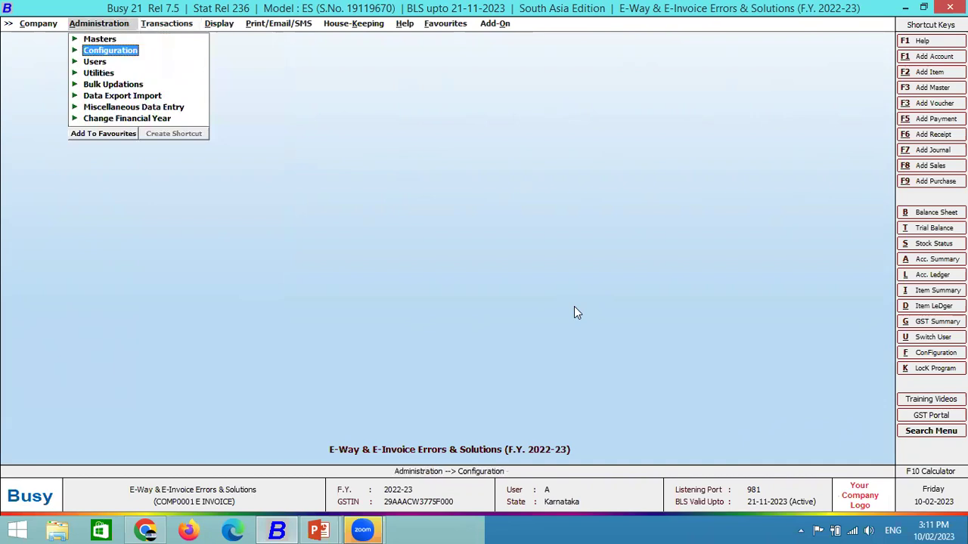
key("Return")
key("Return")
key("Down")
key("Down")
key("Down")
key("Down")
key("Down")
key("Down")
key("Down")
key("Down")
key("Up")
key("Up")
key("Up")
key("Up")
key("Down")
key("Up")
key("Return")
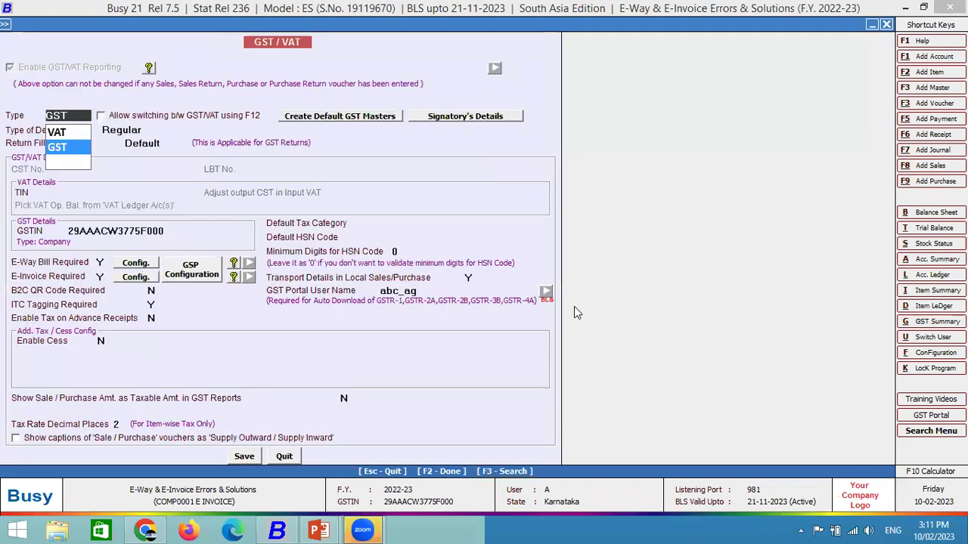
Validate the Webtel GSP credentials, acknowledge the success message, and return to the main menu.
left_click(137, 277)
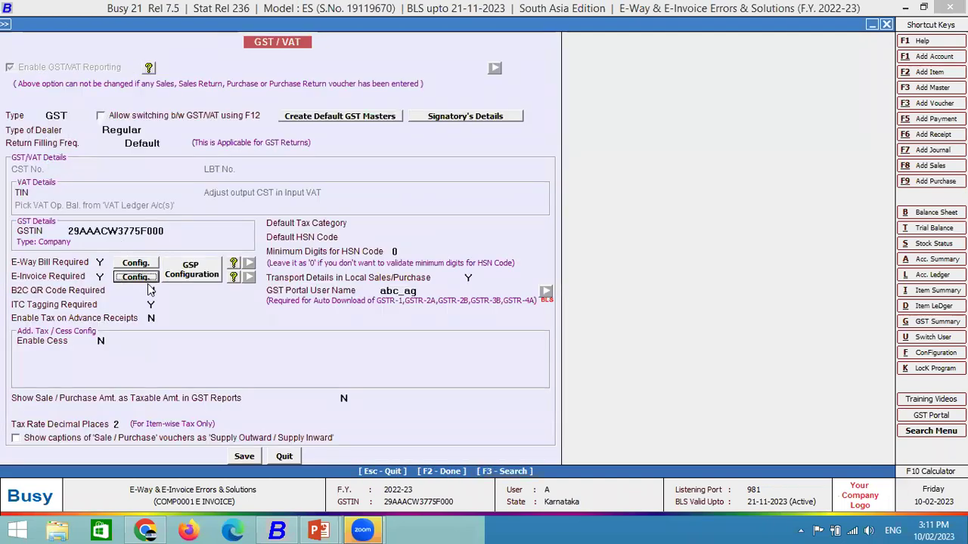
key("Escape")
left_click(200, 272)
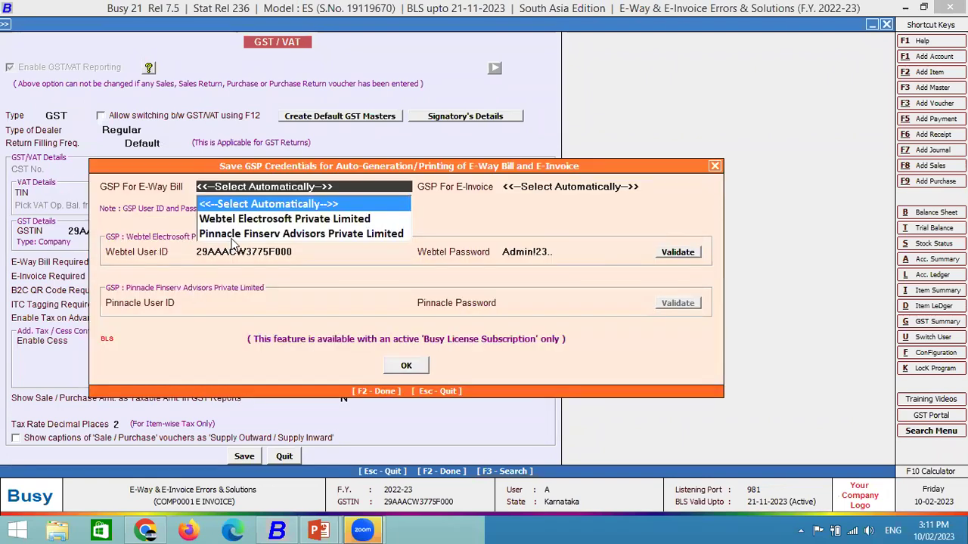
left_click(673, 256)
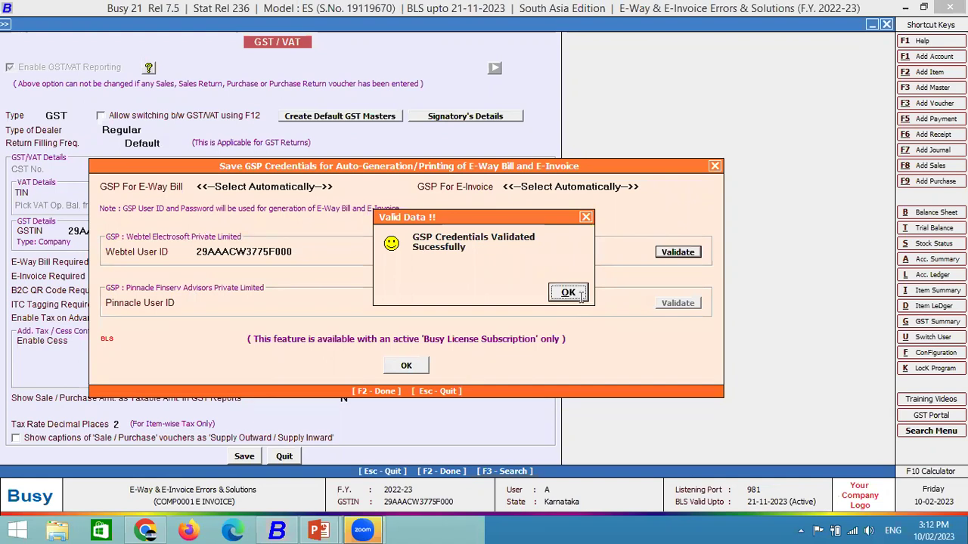
left_click(580, 295)
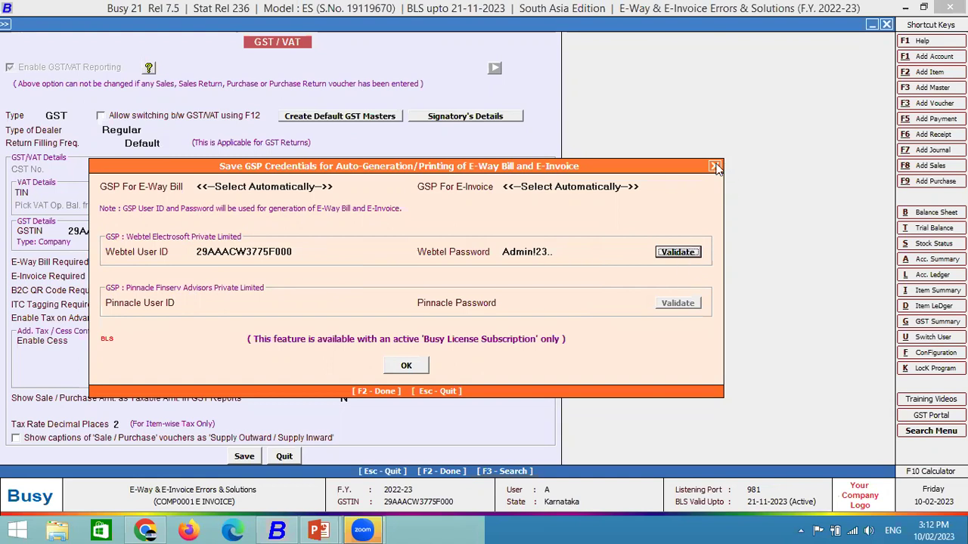
left_click(714, 166)
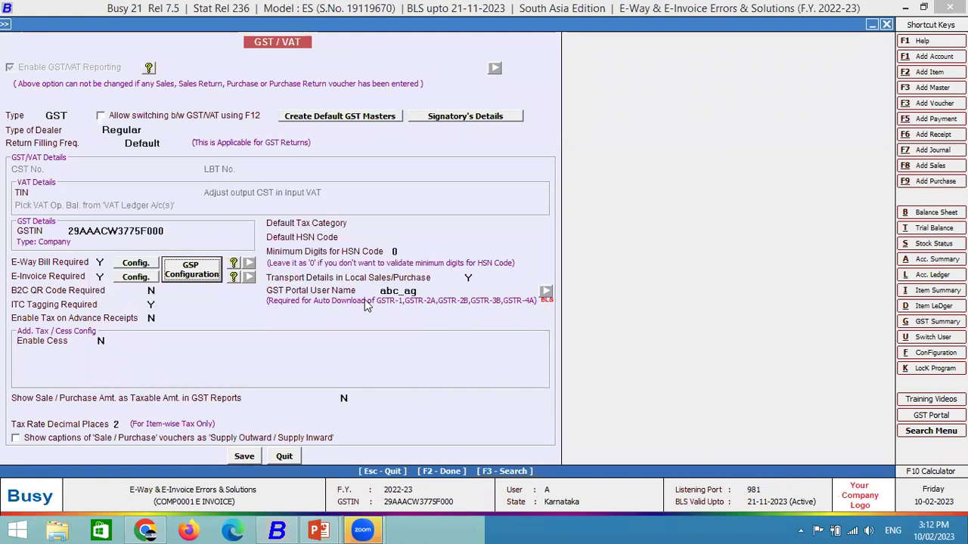
key("Escape")
key("Escape")
key("Escape")
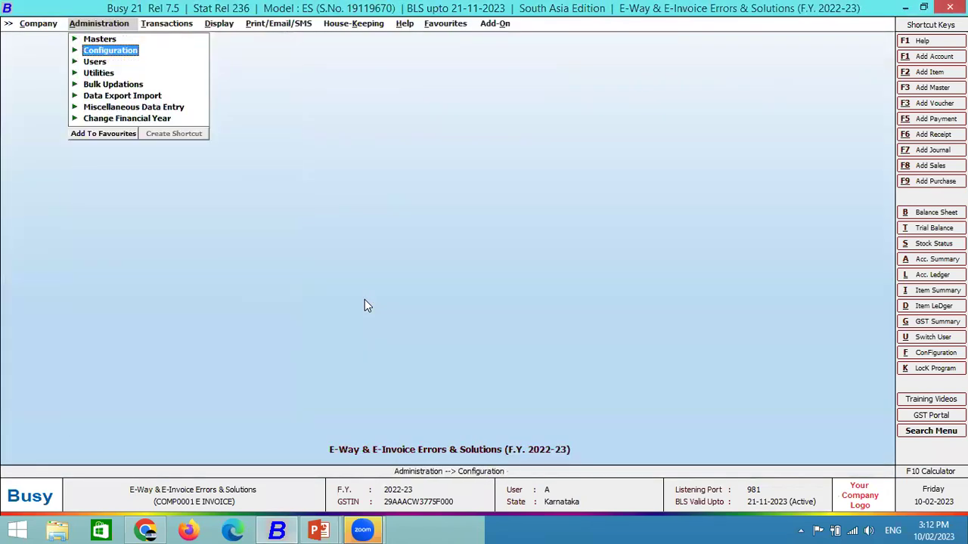
Start a new Main-series sales voucher with Global Marketing as the party.
key("Right")
key("Return")
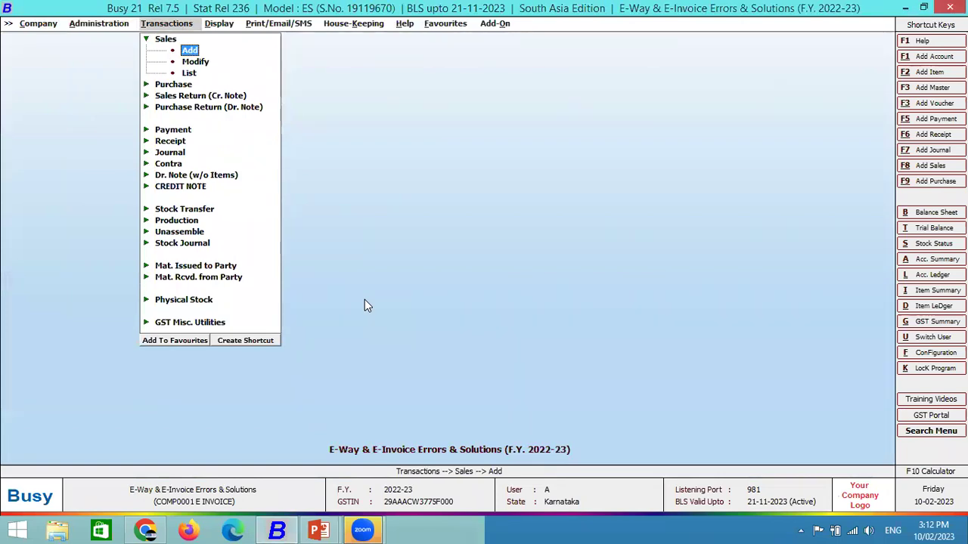
key("Return")
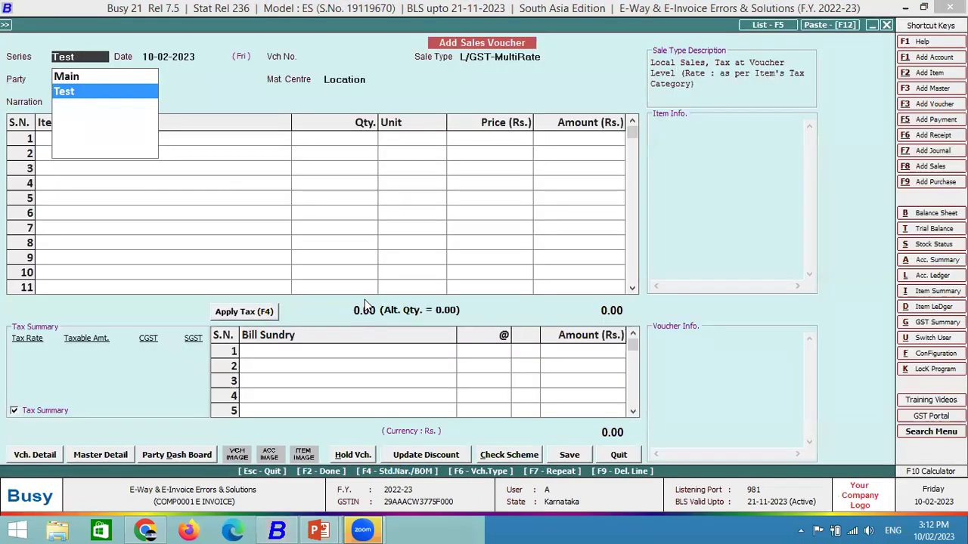
key("Up")
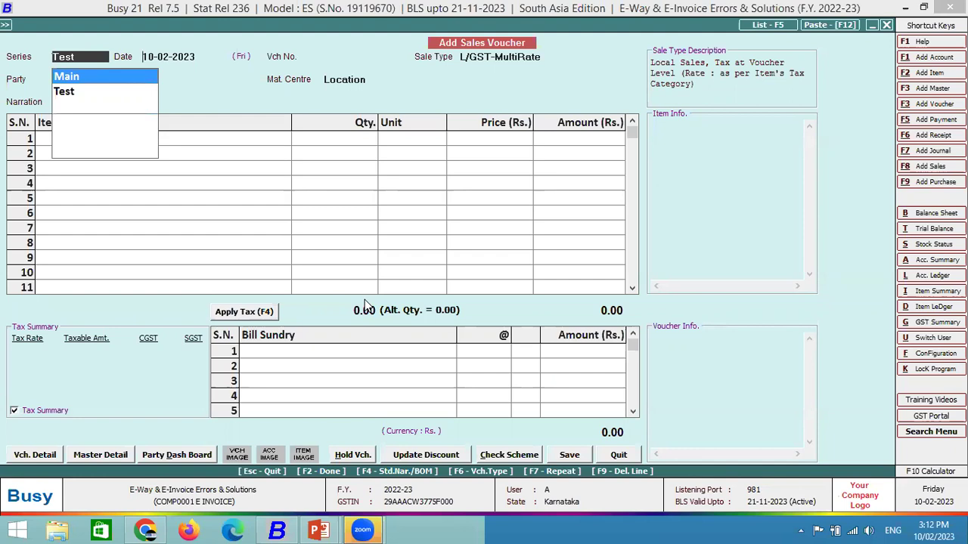
key("Return")
key("Return")
type("glo")
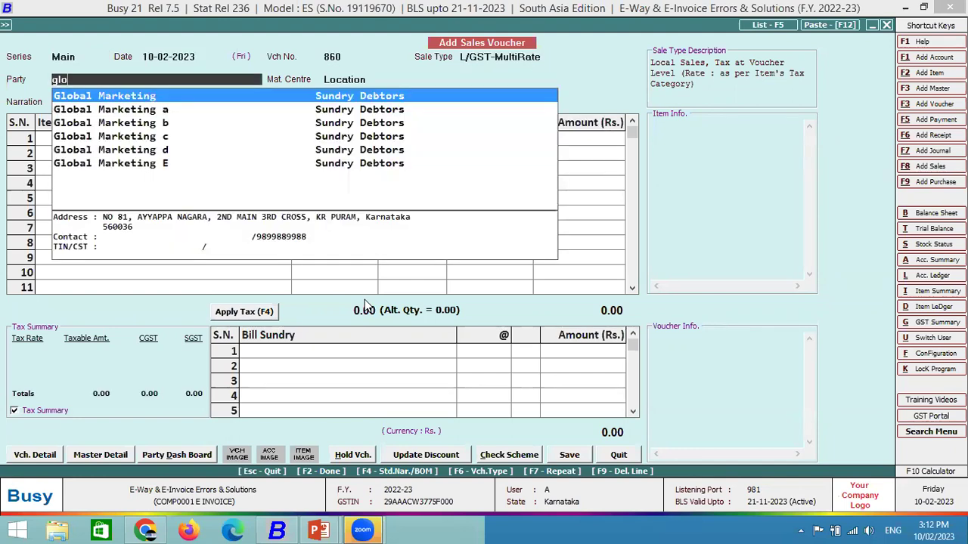
key("Return")
key("Return")
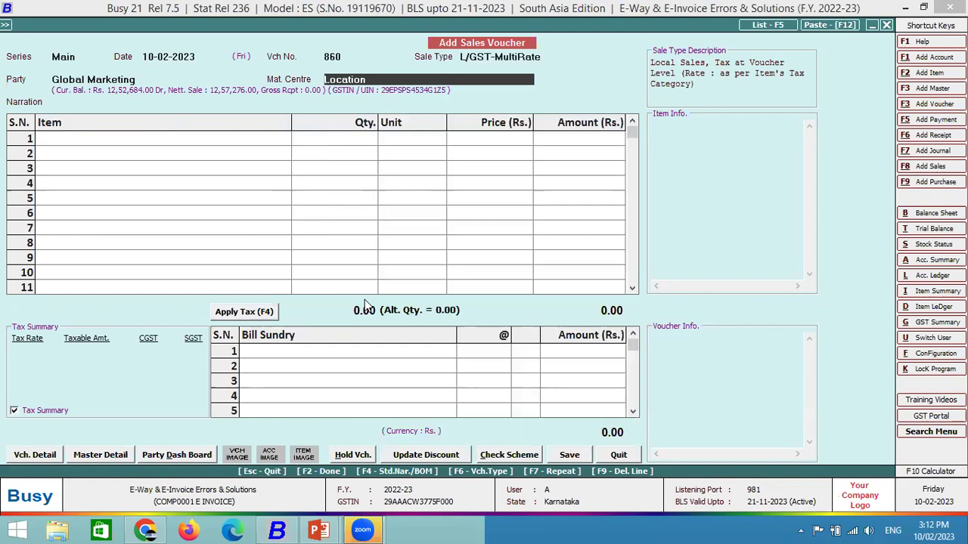
key("Return")
key("Return")
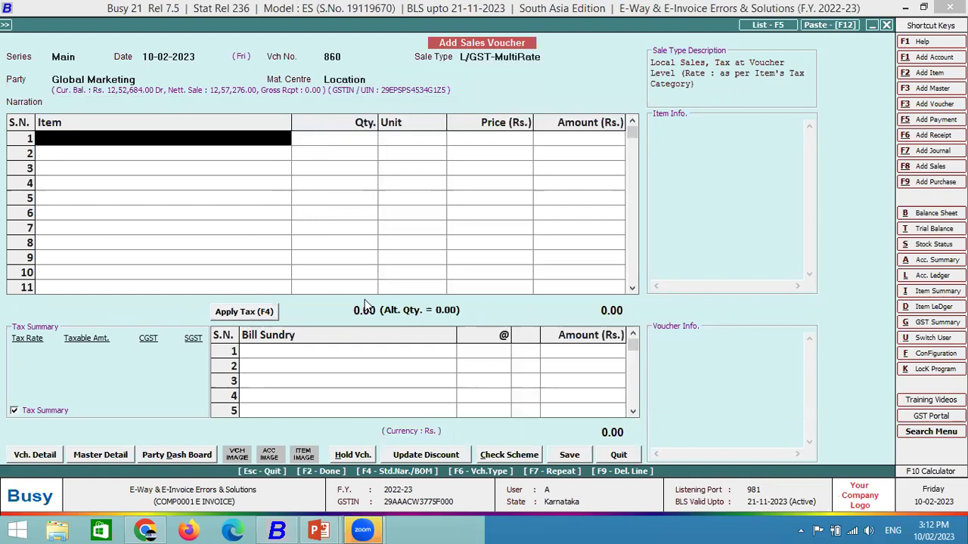
Add 1 Bagguase Board at a price of 55,000 and apply the taxes.
key("Return")
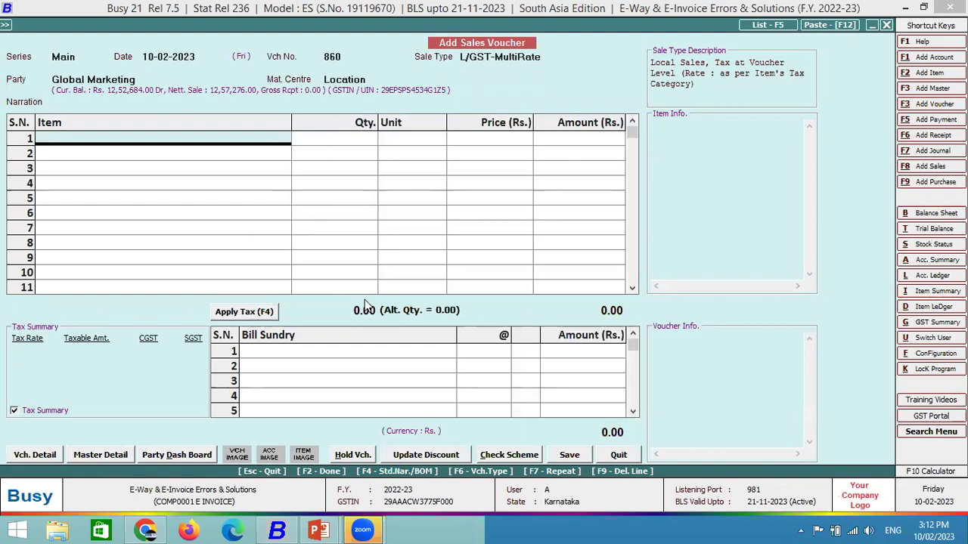
key("Down")
key("Down")
key("Return")
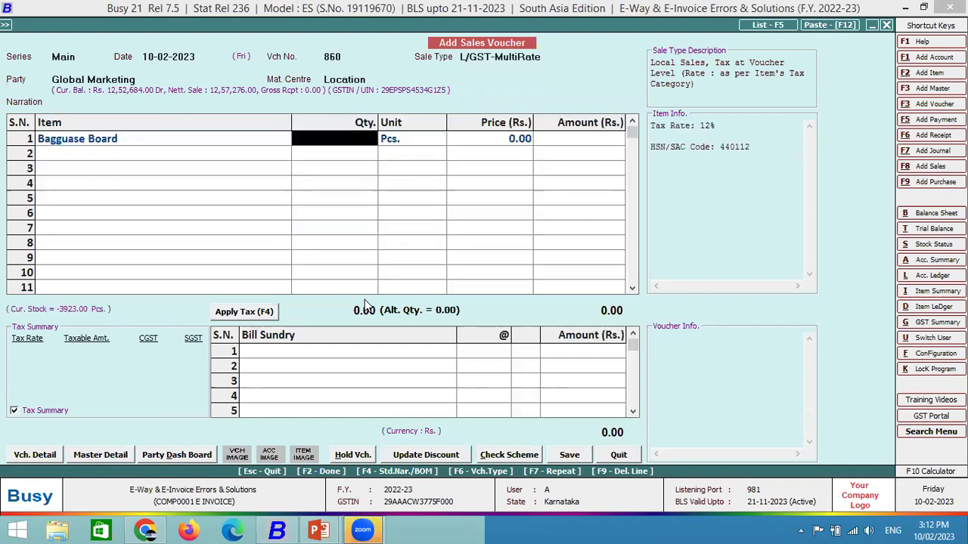
type("1")
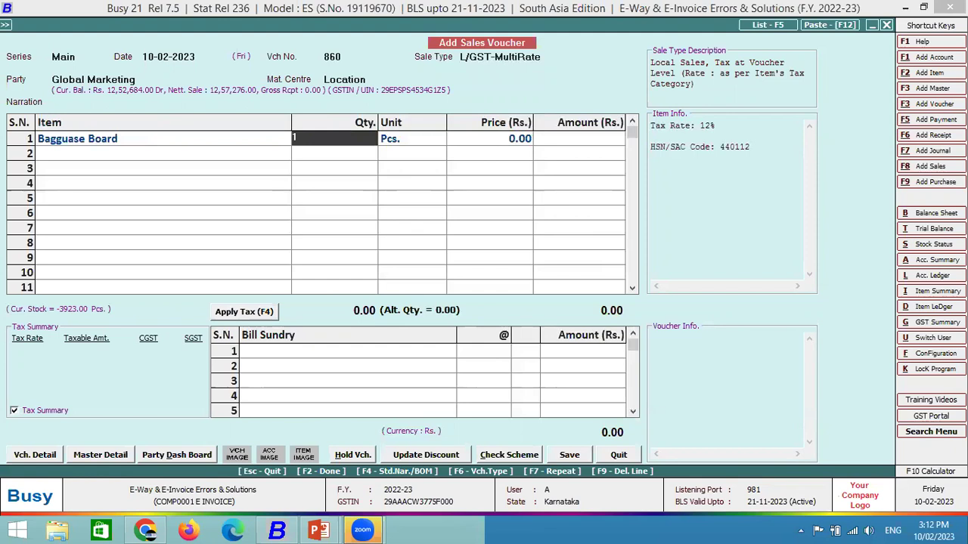
key("Return")
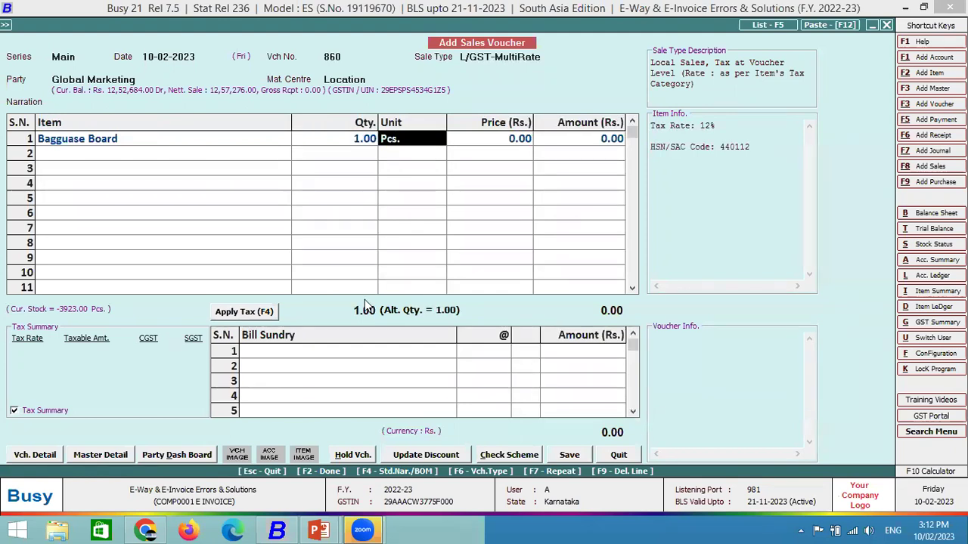
key("Return")
key("Return")
key("Return")
key("Return")
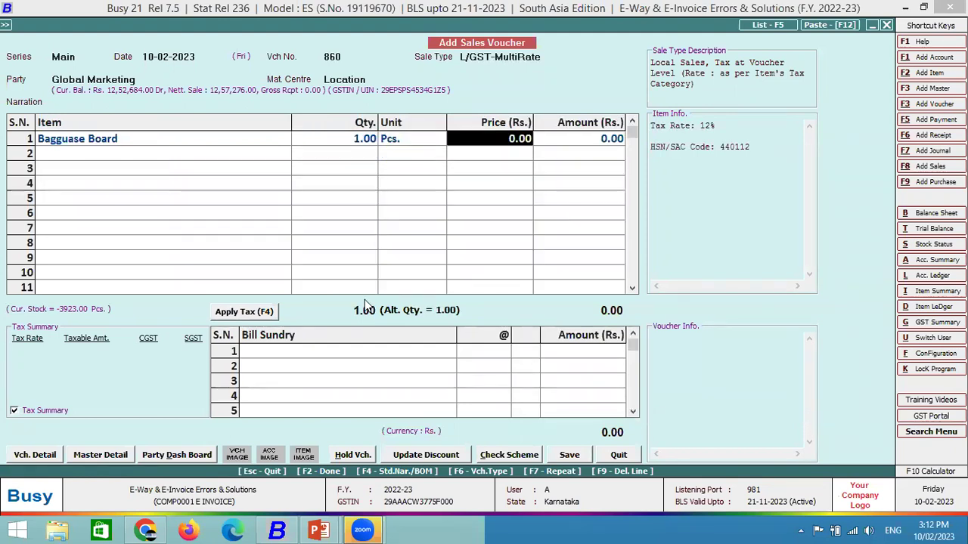
type("5")
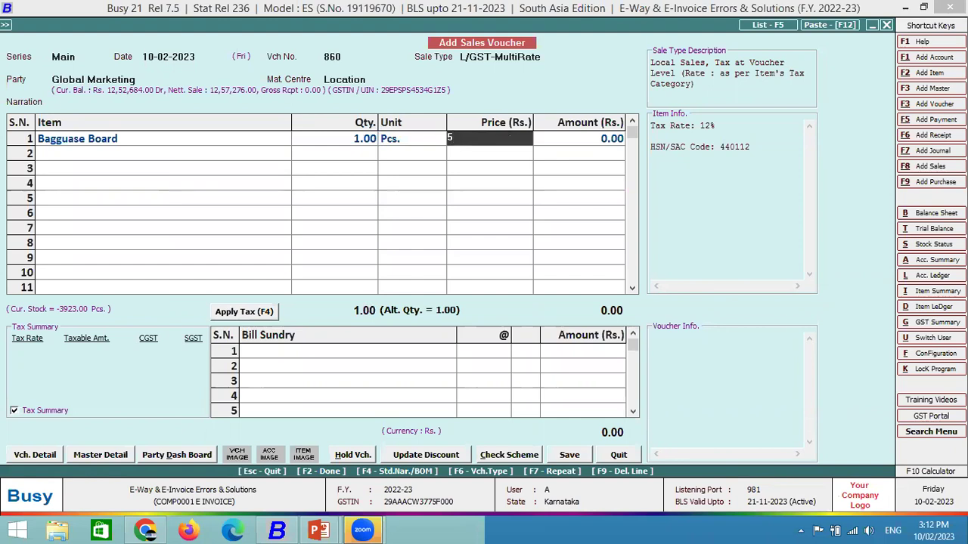
type("5,0000")
key("Return")
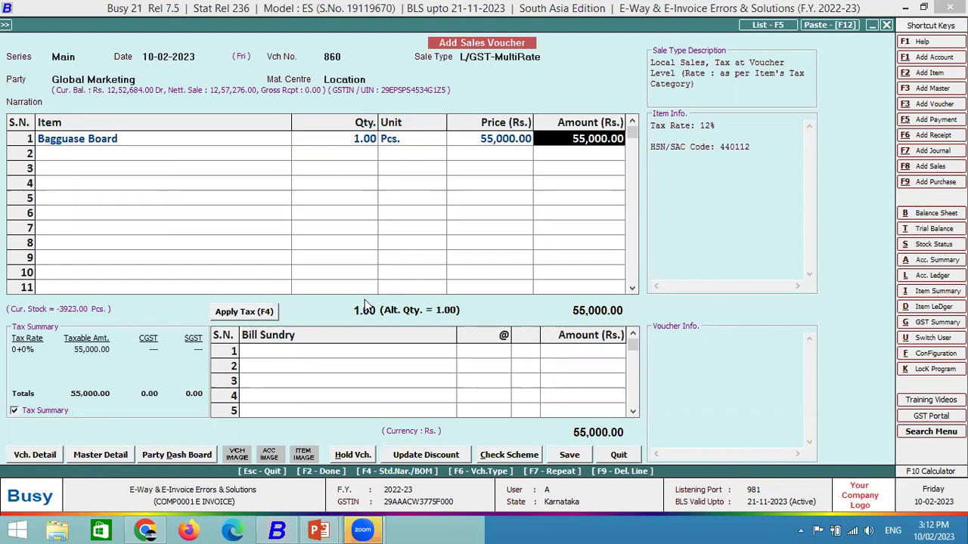
key("Return")
key("Return")
Accept KR PURAM as the station and save the transport details.
key("Return")
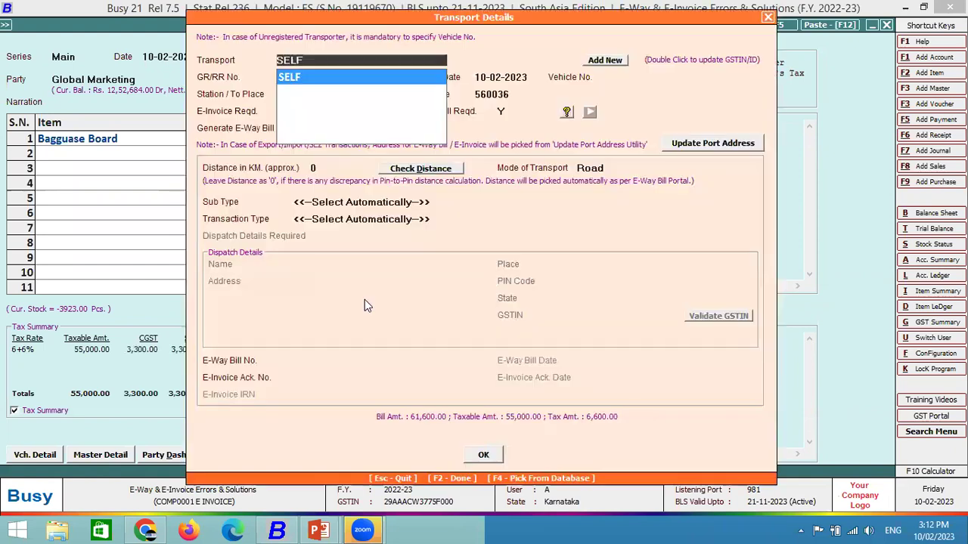
key("Return")
key("Return")
key("Return")
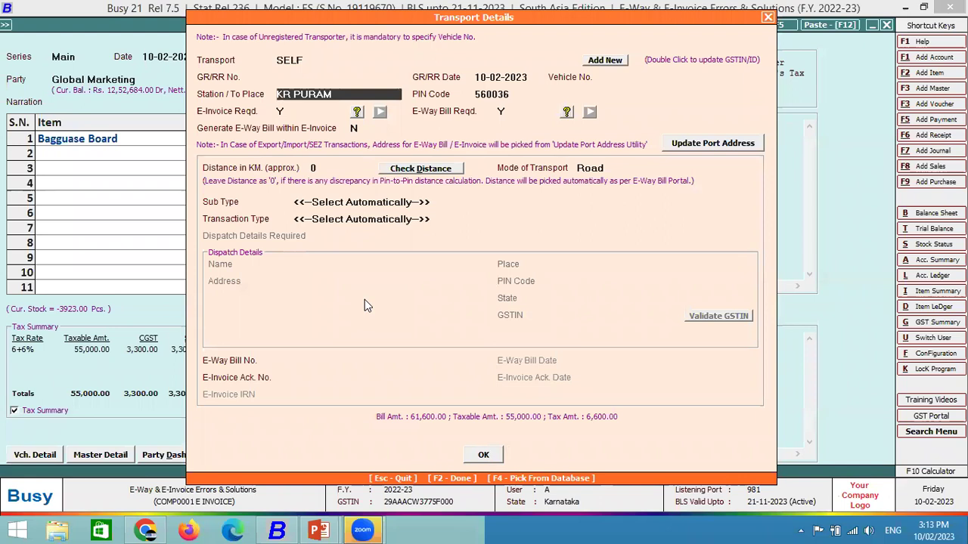
key("Return")
key("Return")
key("Return")
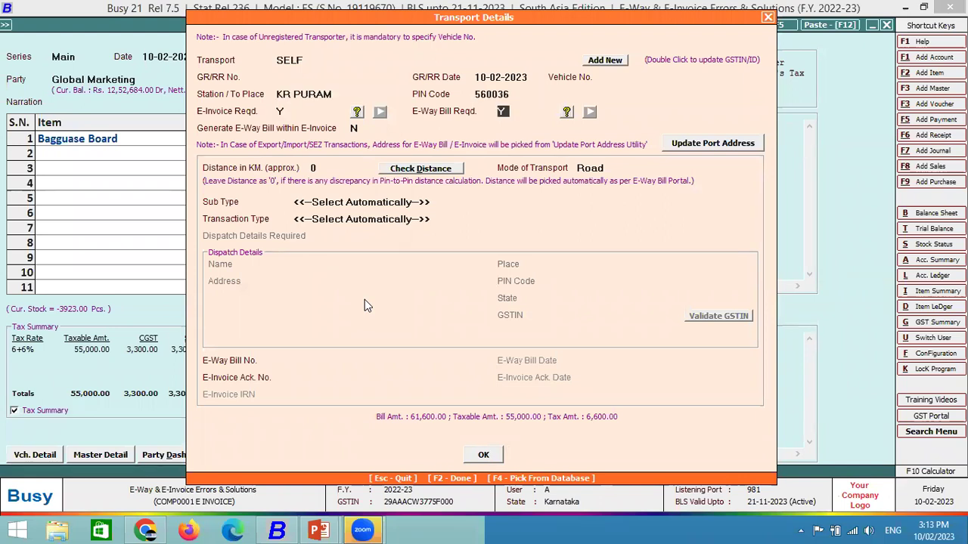
key("Return")
key("Return")
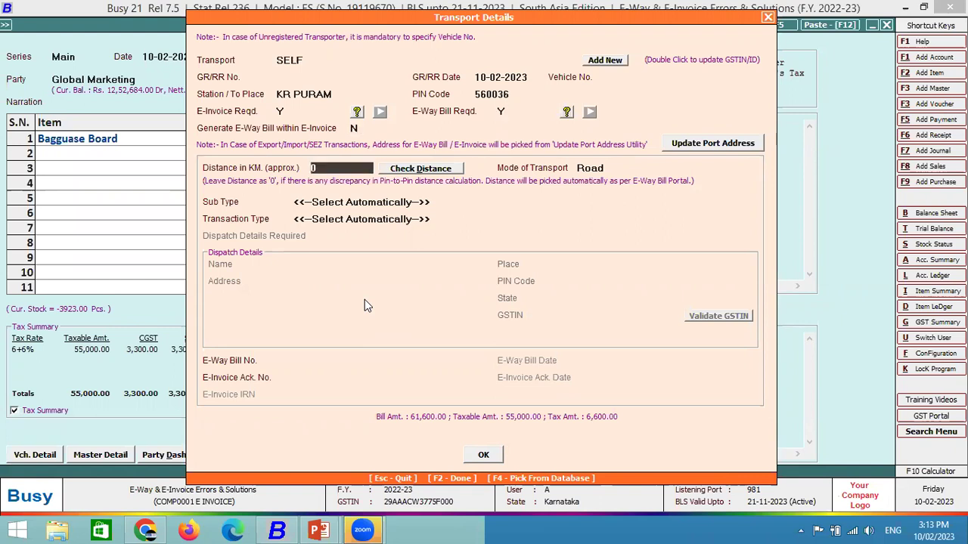
key("F2")
key("Return")
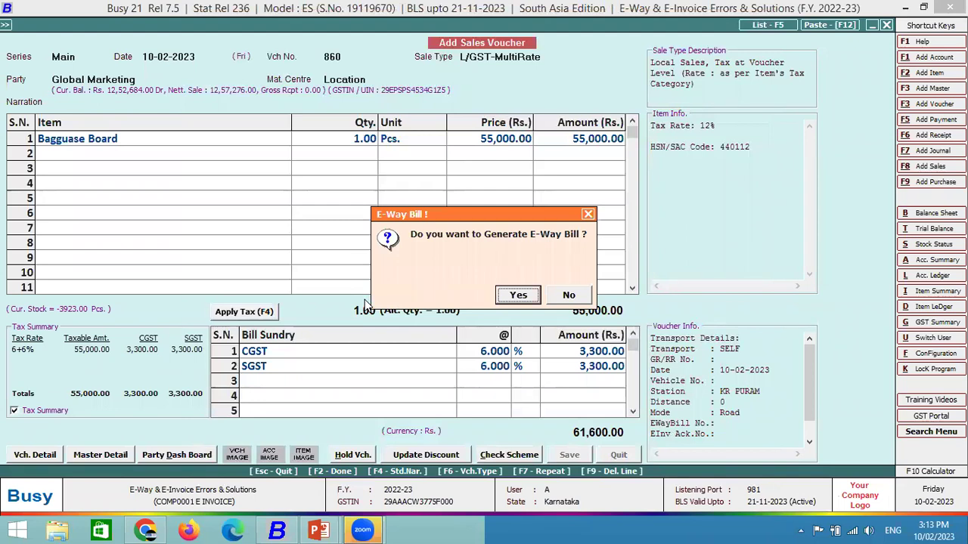
Choose automatic e-way bill generation with default options and attempt to generate it.
key("Return")
key("Return")
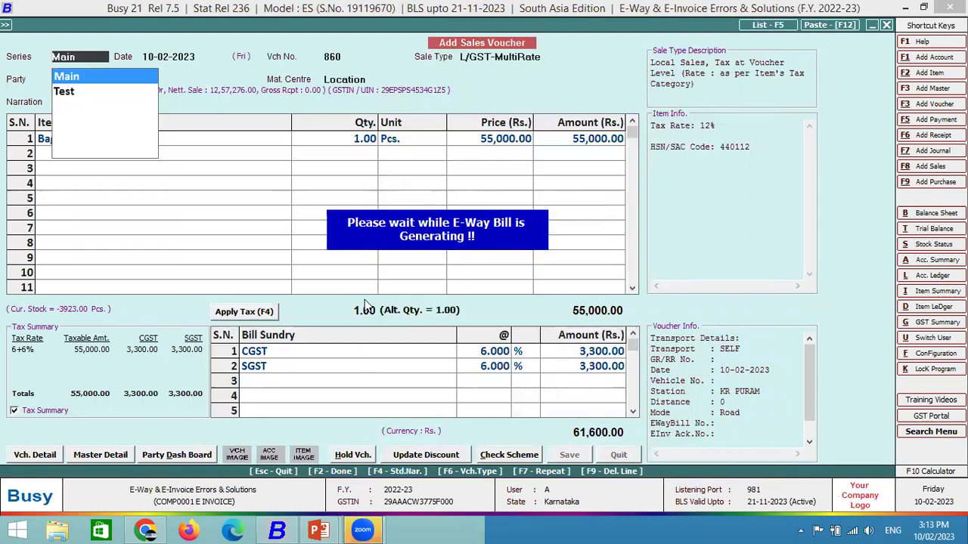
key("Return")
key("Return")
key("Return")
key("Return")
key("Return")
key("Return")
key("Return")
key("Return")
key("Return")
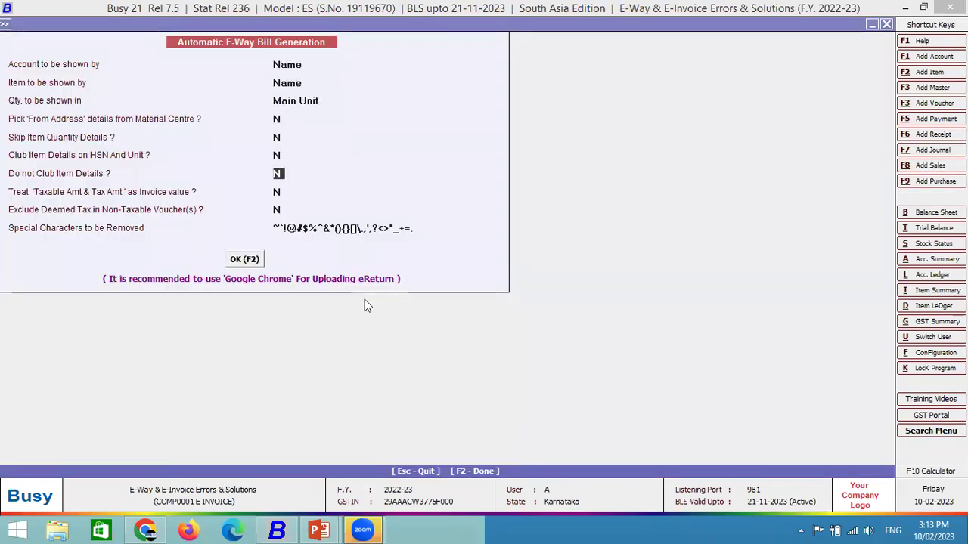
key("Return")
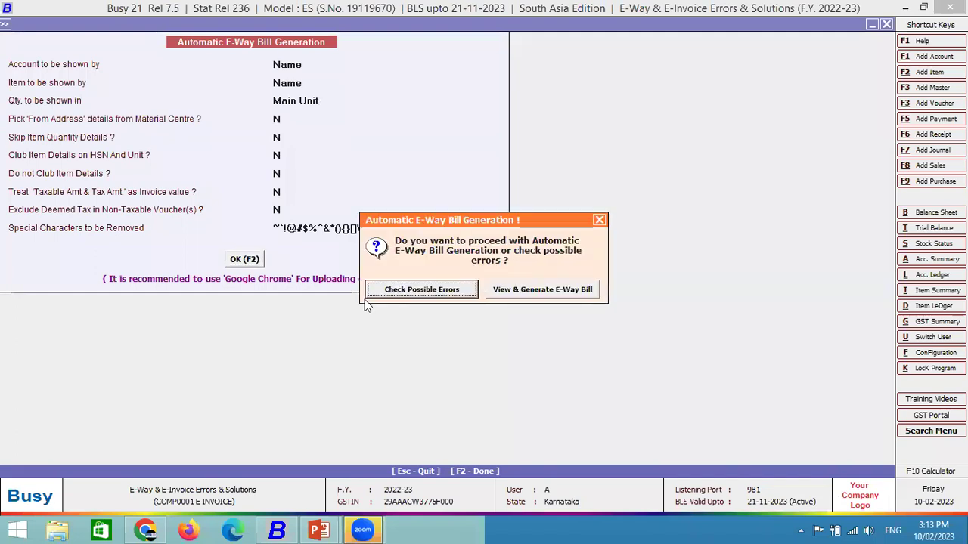
key("Return")
key("Escape")
key("Right")
key("Return")
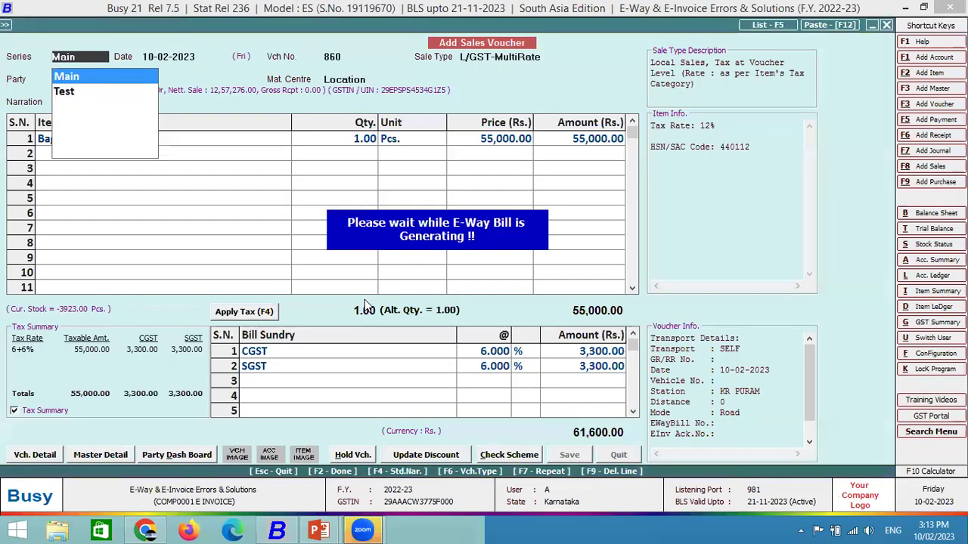
key("Return")
key("Return")
key("Return")
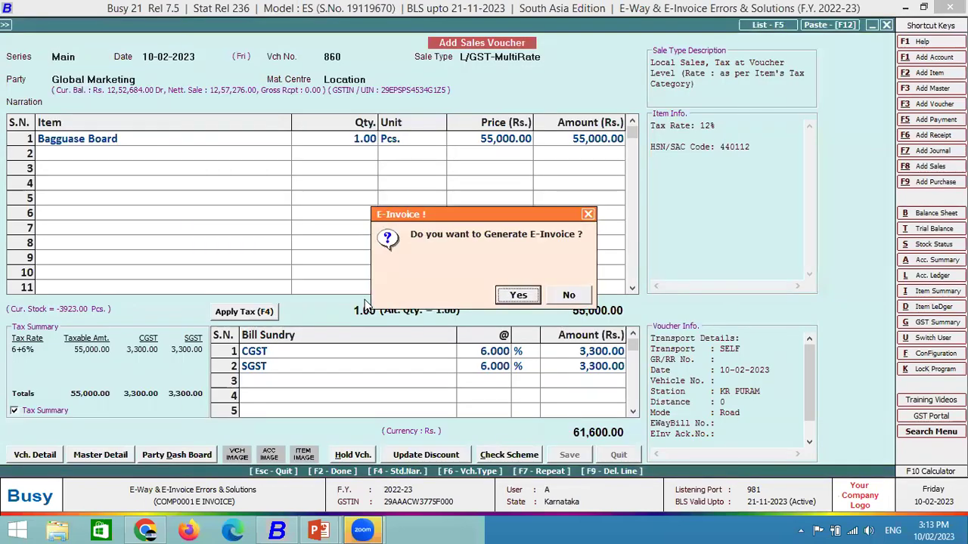
key("Return")
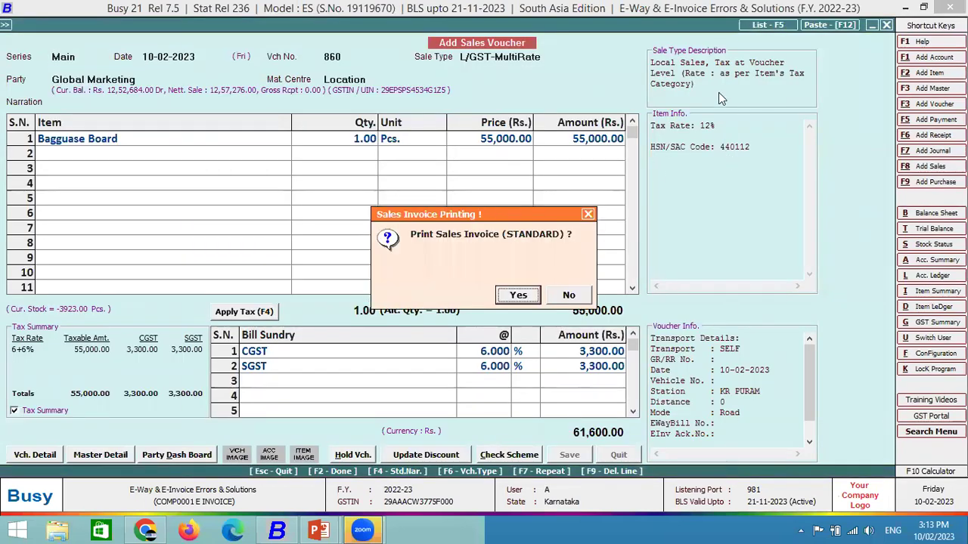
Decline printing and notification, then accept the Main series and sale type on the new voucher.
left_click(584, 299)
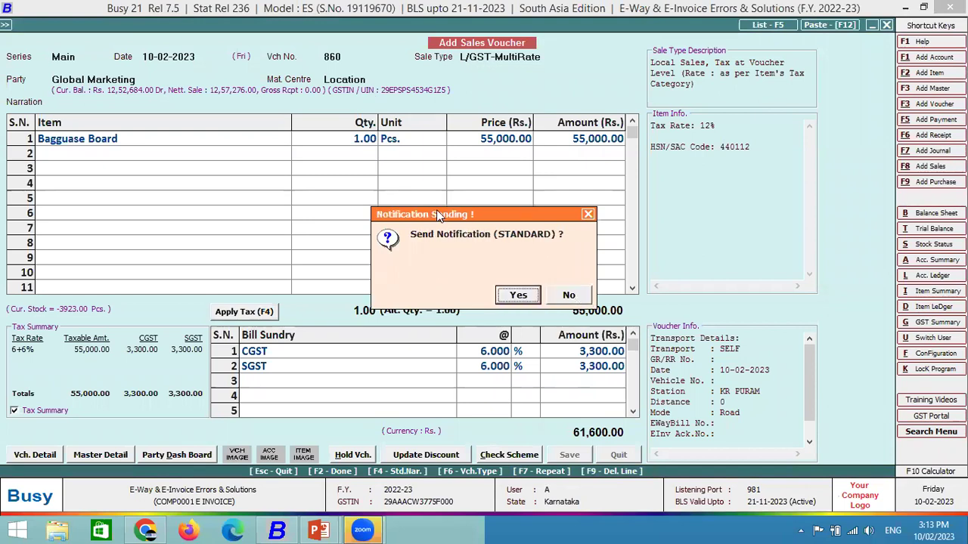
left_click(573, 299)
key("Return")
key("Return")
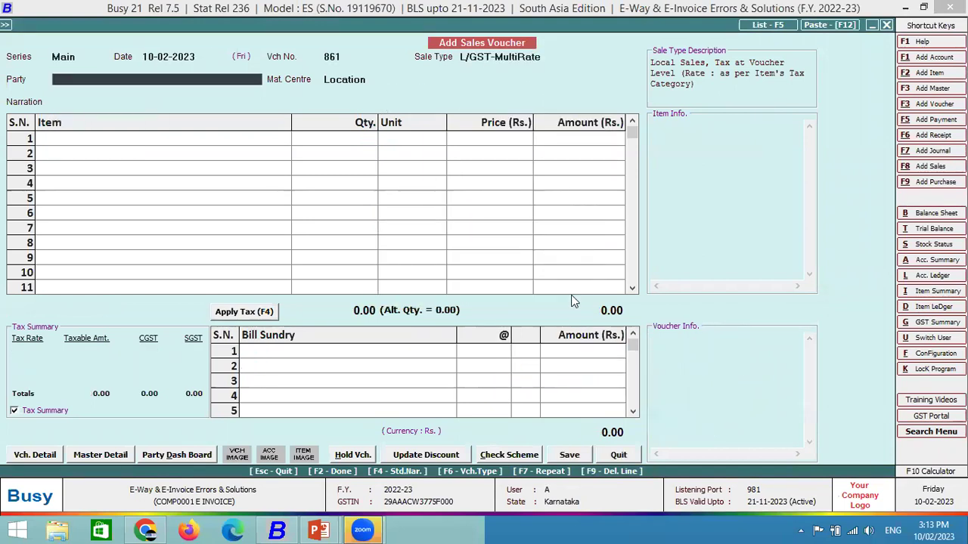
Set the party to Global Marketing and the material centre to Main Store.
type("gl")
key("Return")
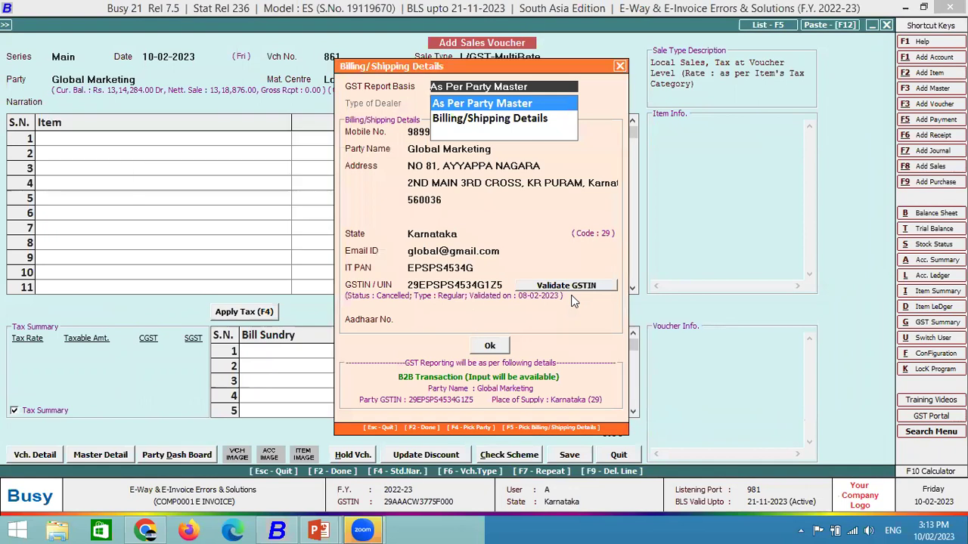
key("Return")
key("Escape")
left_click(569, 296)
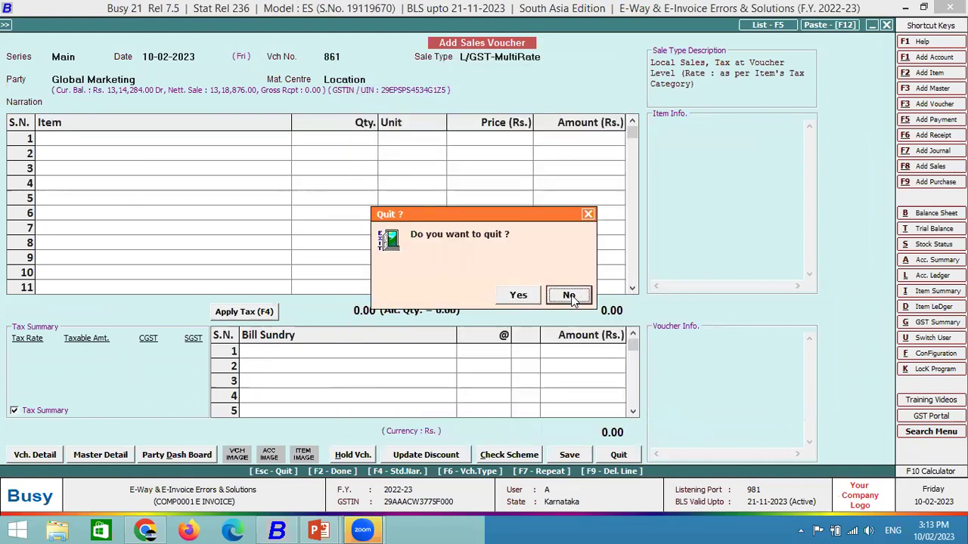
type("m")
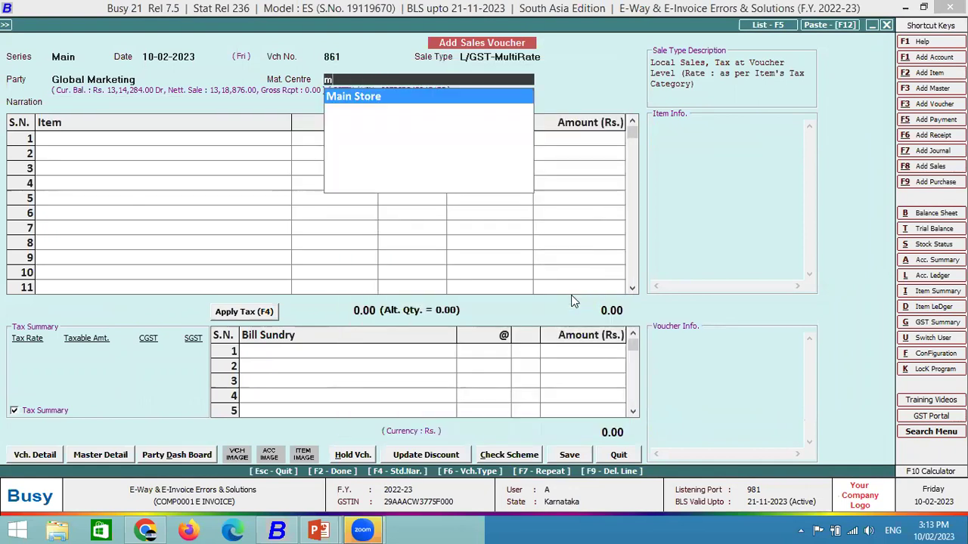
key("Return")
key("Return")
Add 1 Bagguase Board at 55,000 and apply CGST and SGST.
key("space")
key("Down")
key("Down")
key("Return")
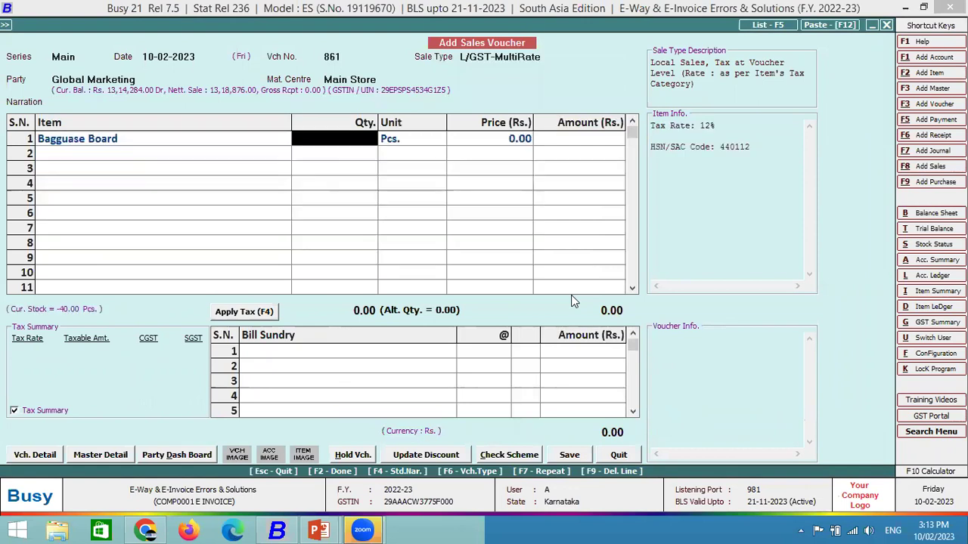
type("1")
key("Return")
key("Return")
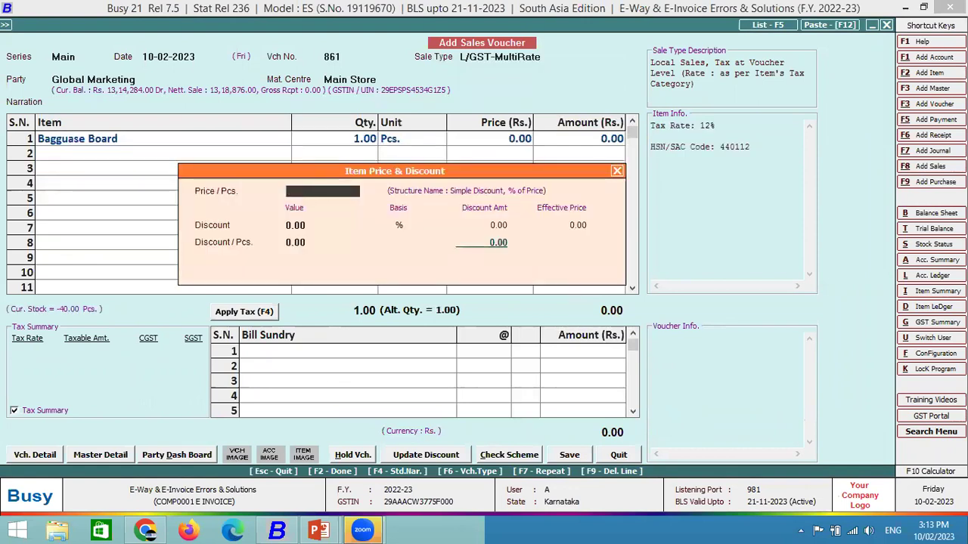
type("5500000")
key("Return")
key("Return")
key("Return")
key("Return")
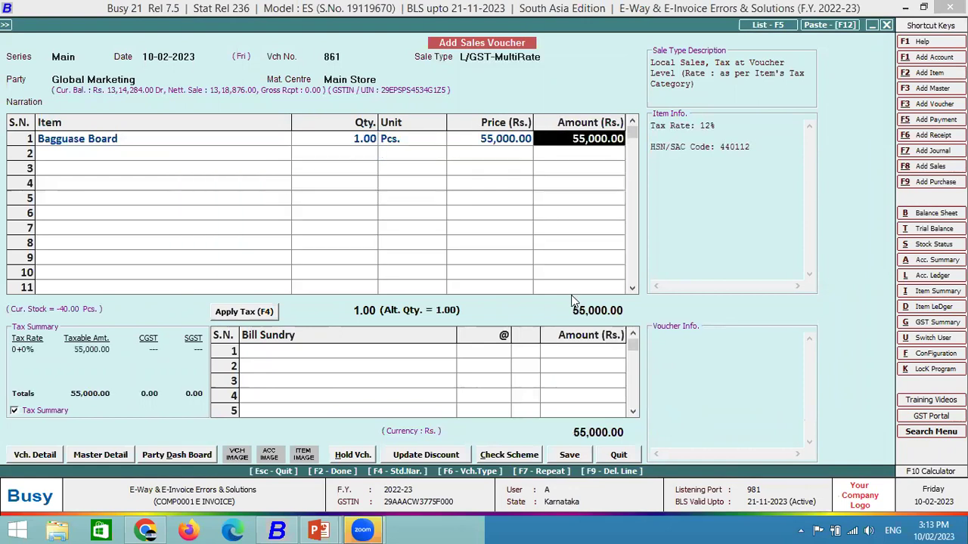
key("Return")
key("Return")
key("F4")
key("Return")
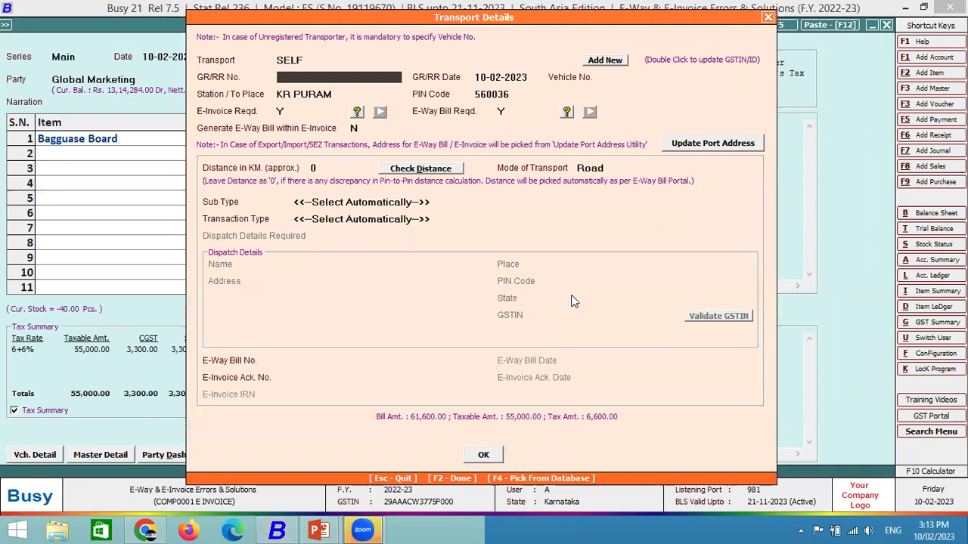
Save voucher 861 and attempt its e-invoice despite the connection error, acknowledging the failure.
key("Return")
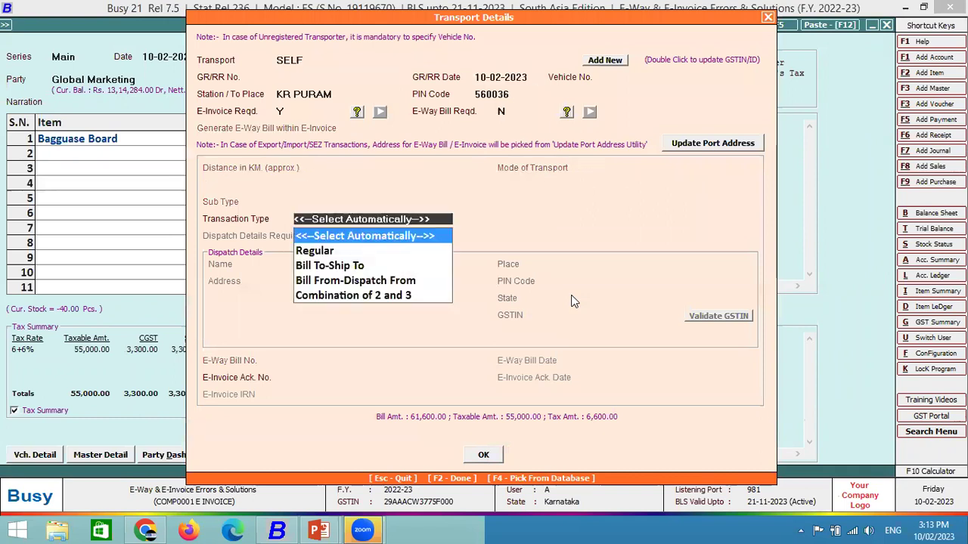
key("F2")
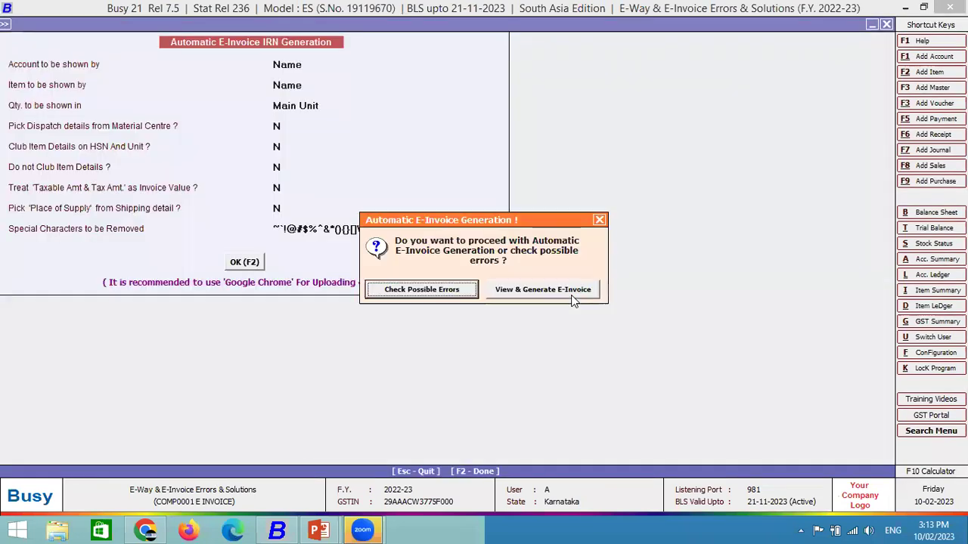
left_click(559, 291)
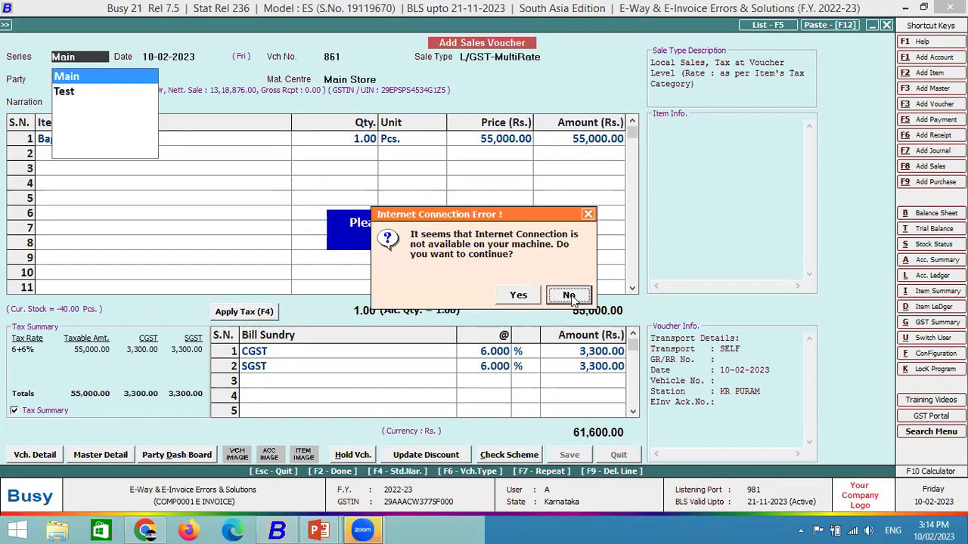
key("Left")
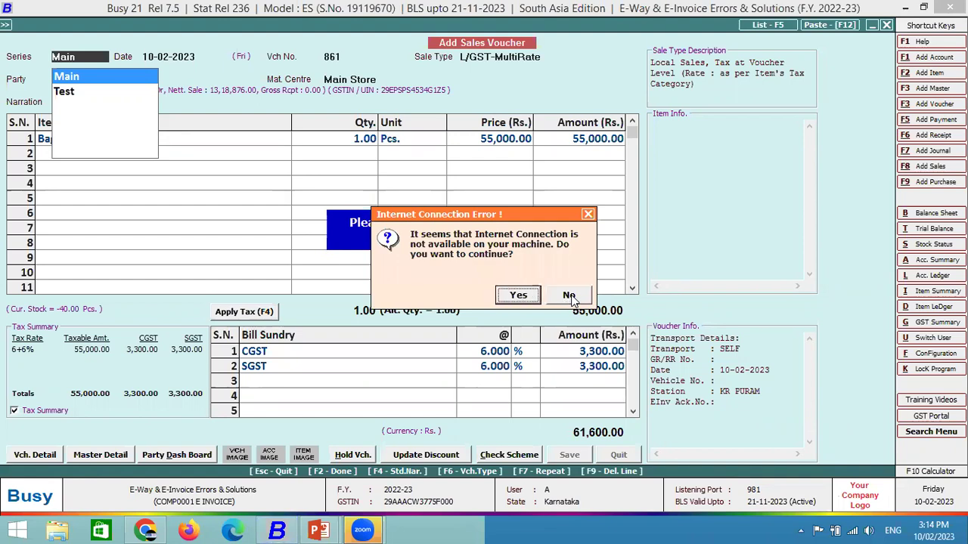
key("Return")
key("Return")
key("Return")
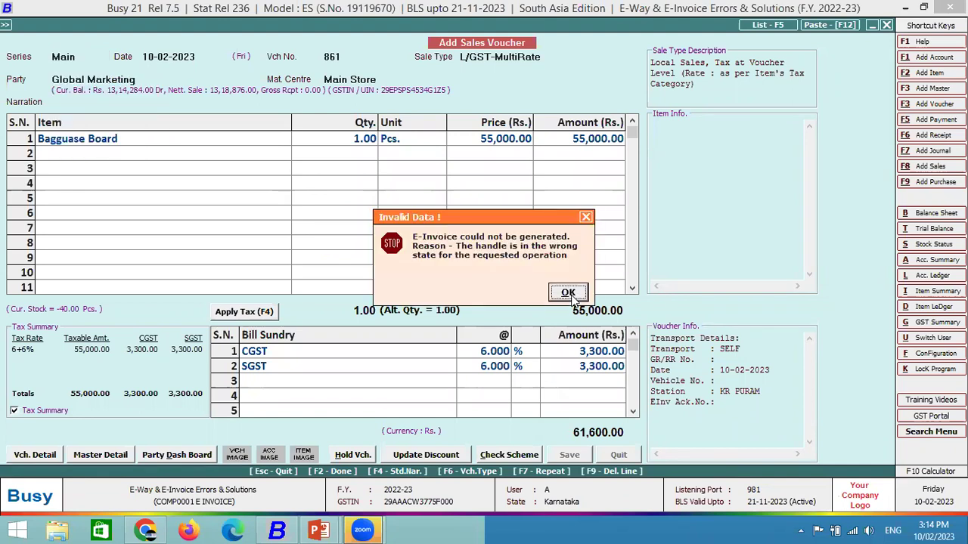
left_click(568, 293)
Decline print and notification, then start voucher 862 in the Main series for Global Marketing.
left_click(567, 294)
left_click(567, 294)
key("Return")
key("Return")
key("Return")
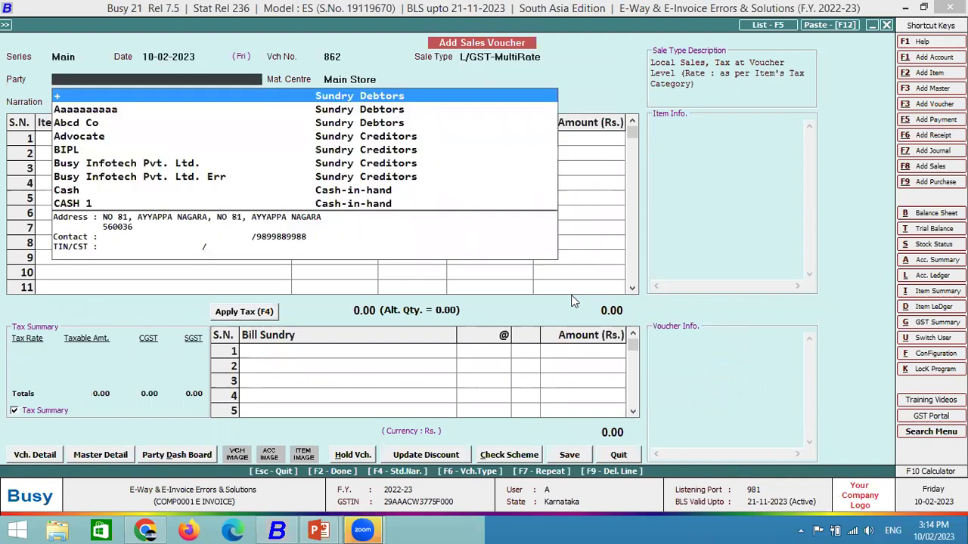
type("gl")
key("Return")
key("Return")
key("Return")
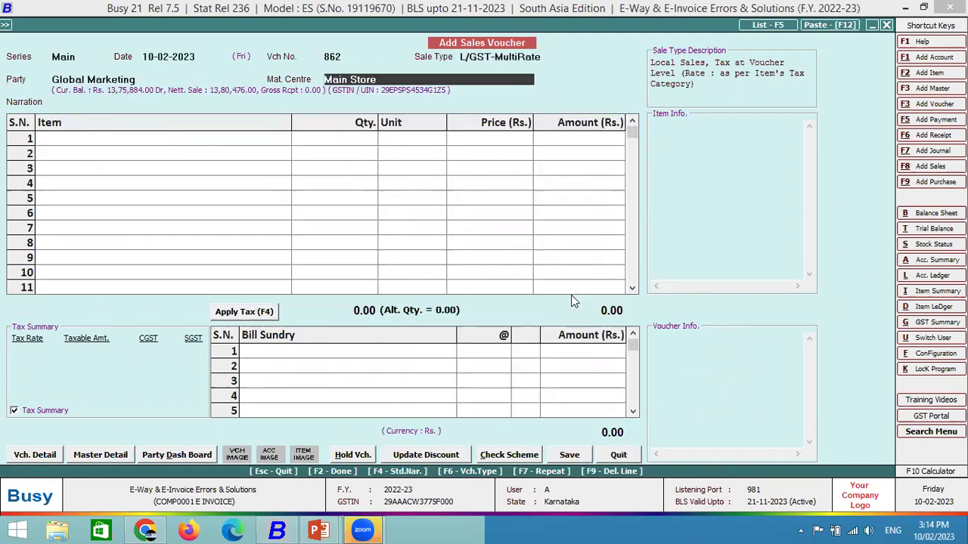
Add 1 Bagguase Board at 10,000, apply CGST and SGST, and save the voucher.
key("Return")
type("1")
key("Return")
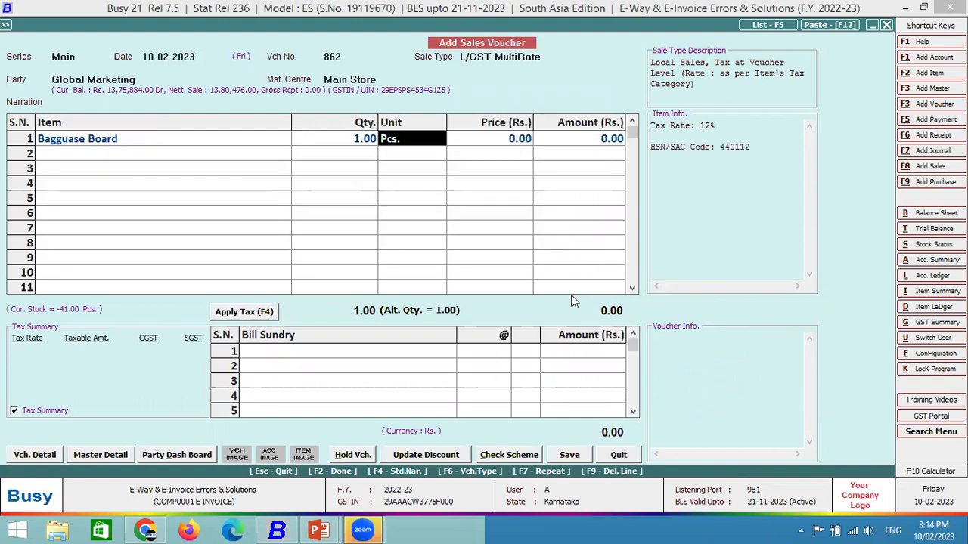
key("Return")
type("10000")
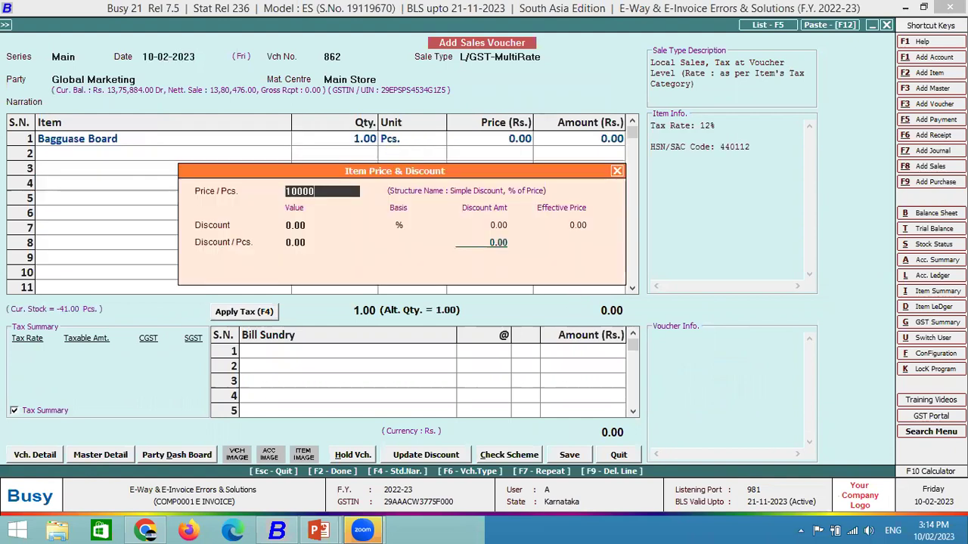
key("Return")
key("Return")
key("Return")
key("Return")
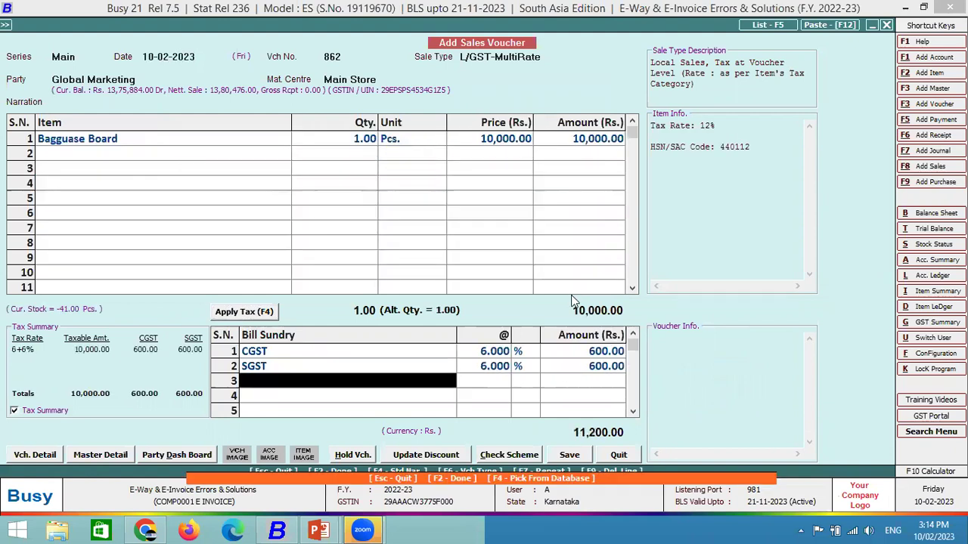
key("Return")
key("Return")
key("Return")
key("Return")
key("Return")
key("Return")
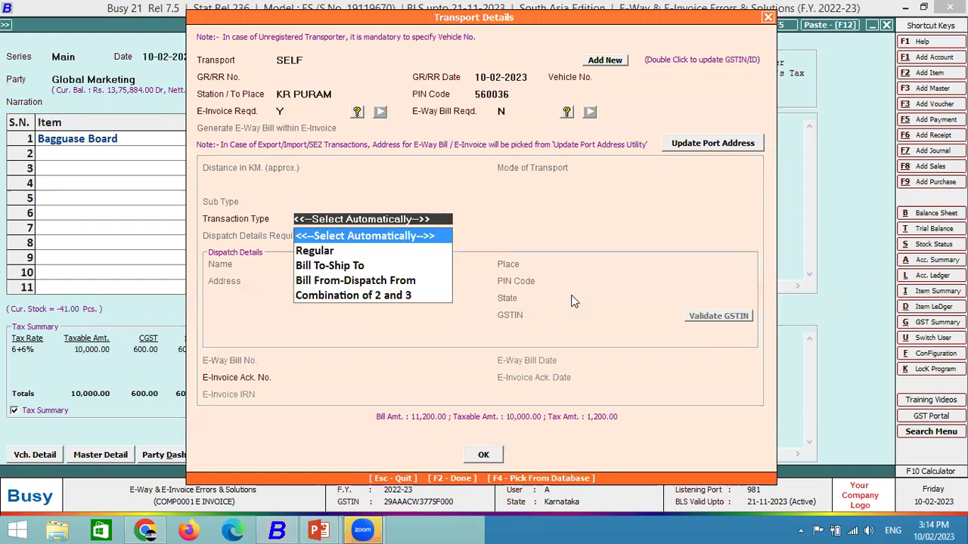
key("F2")
Choose automatic e-invoice generation and check for possible errors, finding the report empty.
key("Return")
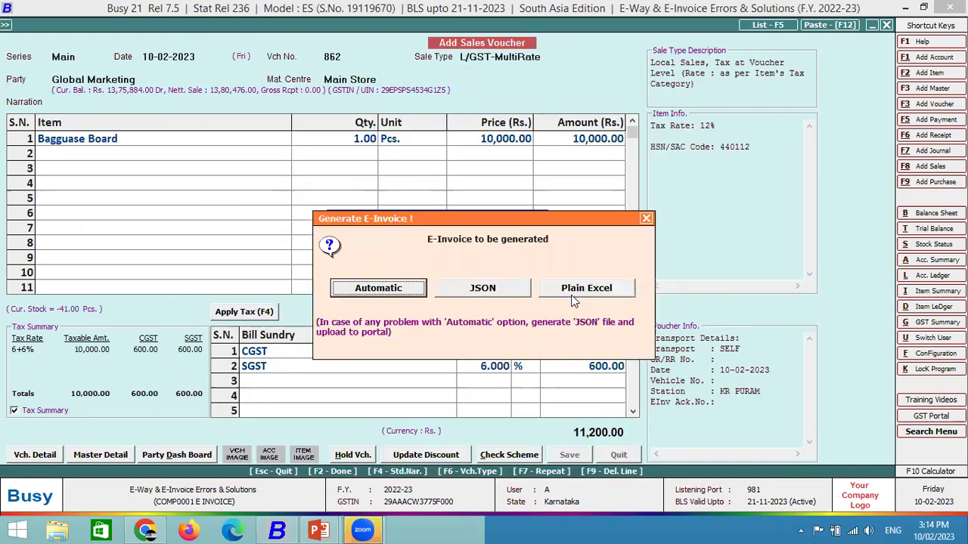
key("Return")
key("Return")
key("Return")
key("Return")
key("Return")
key("Return")
key("Return")
key("Return")
key("Return")
key("Return")
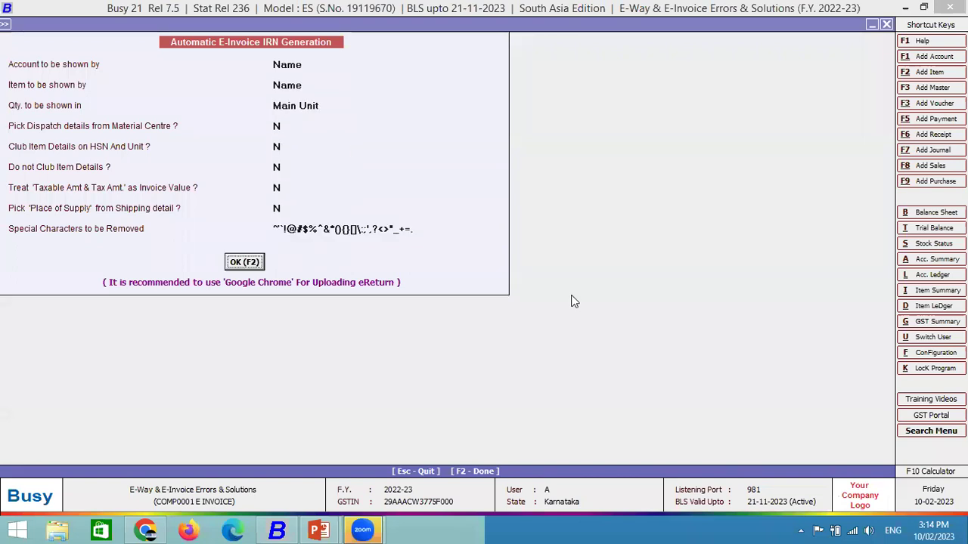
key("Return")
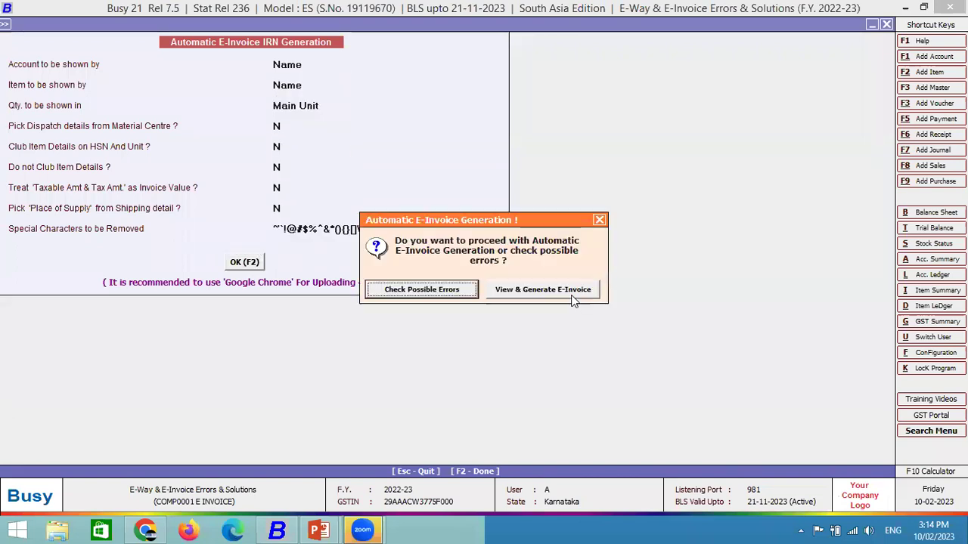
key("Return")
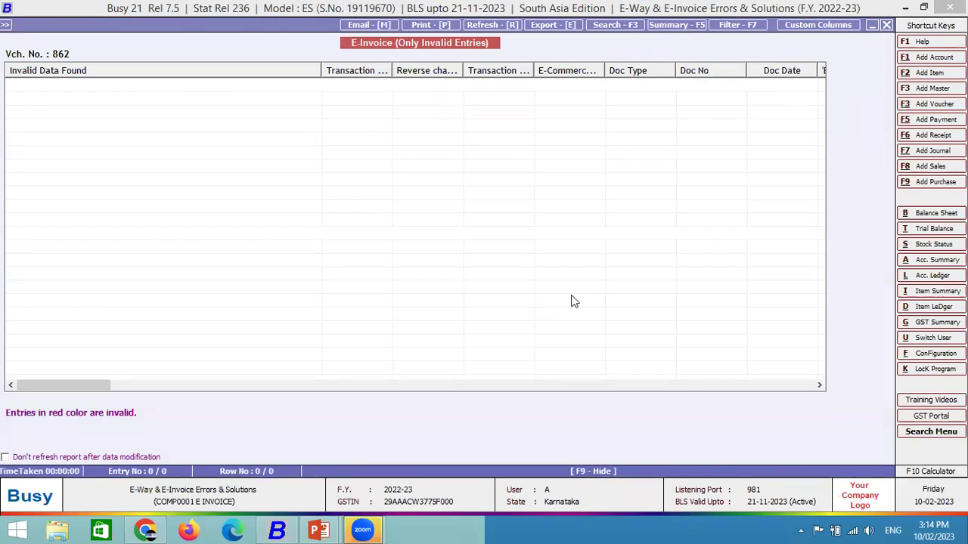
key("Escape")
Run View & Generate E-Invoice for voucher 862.
key("F2")
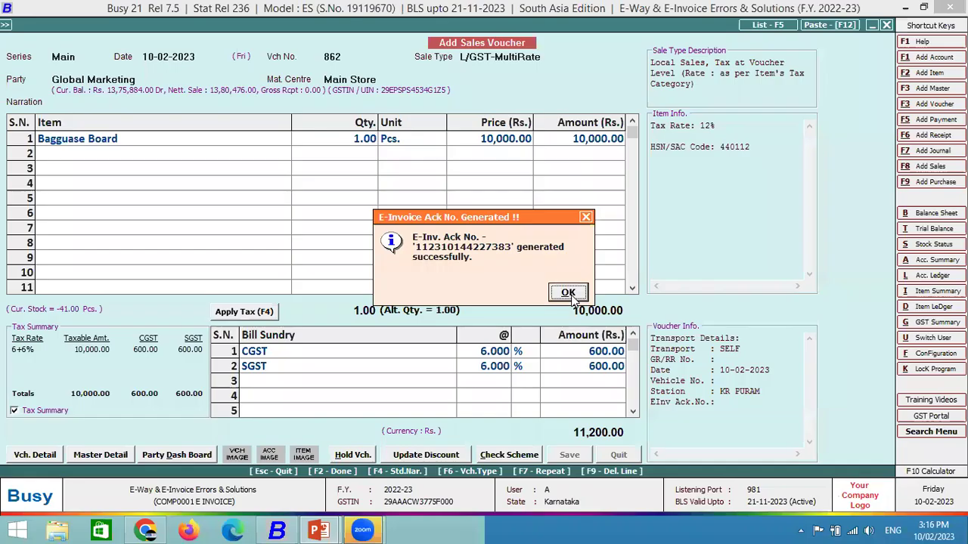
Accept voucher 862's e-invoice acknowledgement and print the e-invoice.
key("Return")
key("Return")
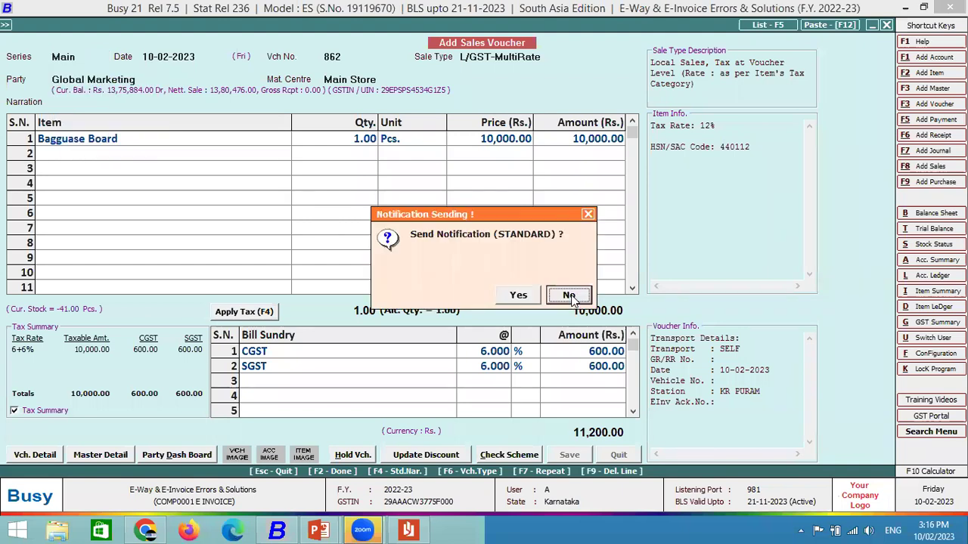
Decline the notification and start a new sales voucher for Global Marketing.
left_click(568, 296)
key("Escape")
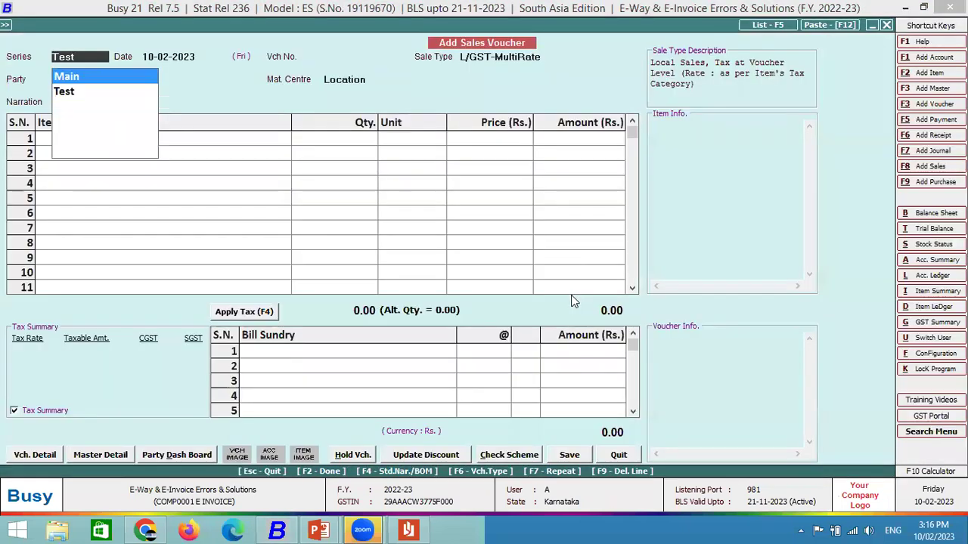
key("Return")
key("Return")
key("Return")
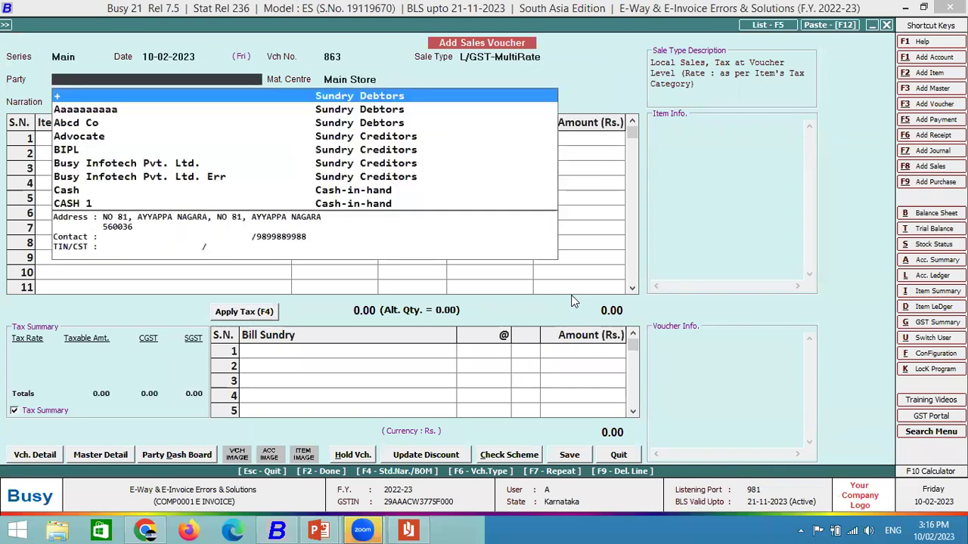
type("glo")
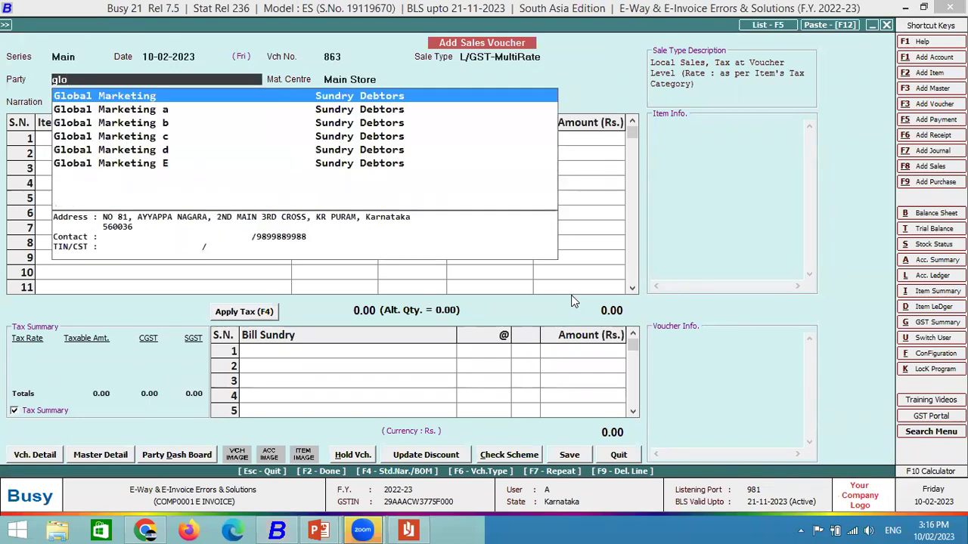
key("Return")
key("Return")
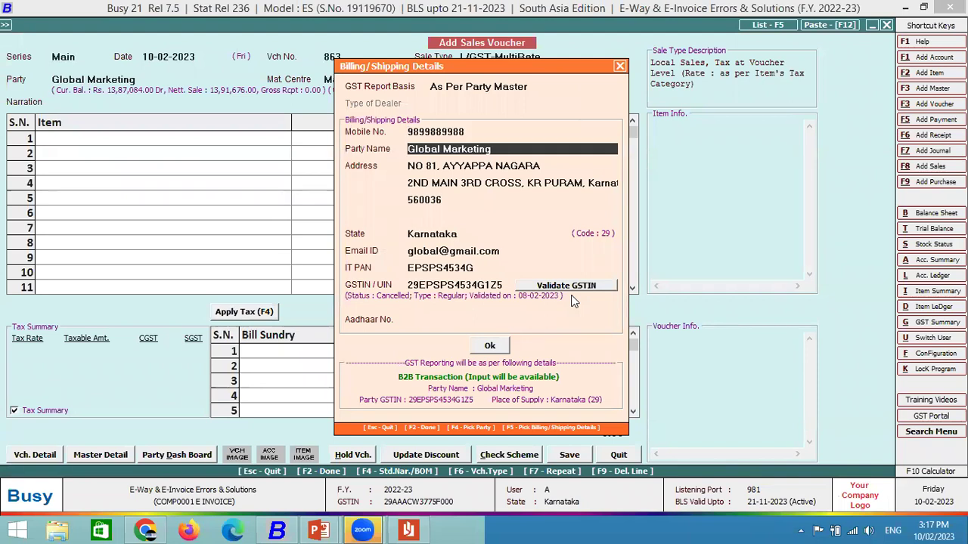
key("F2")
Add item SA and open and resave its item master.
type("sa")
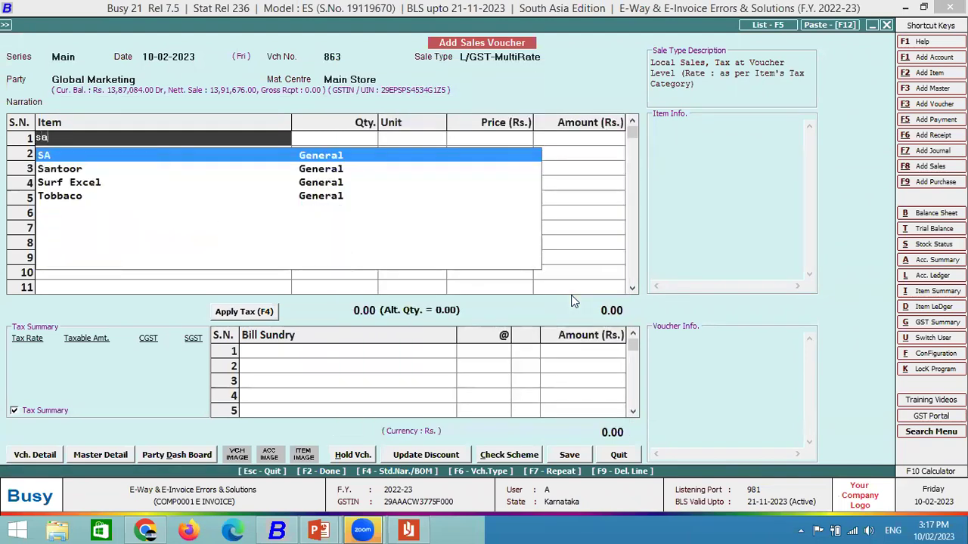
key("Return")
key("Escape")
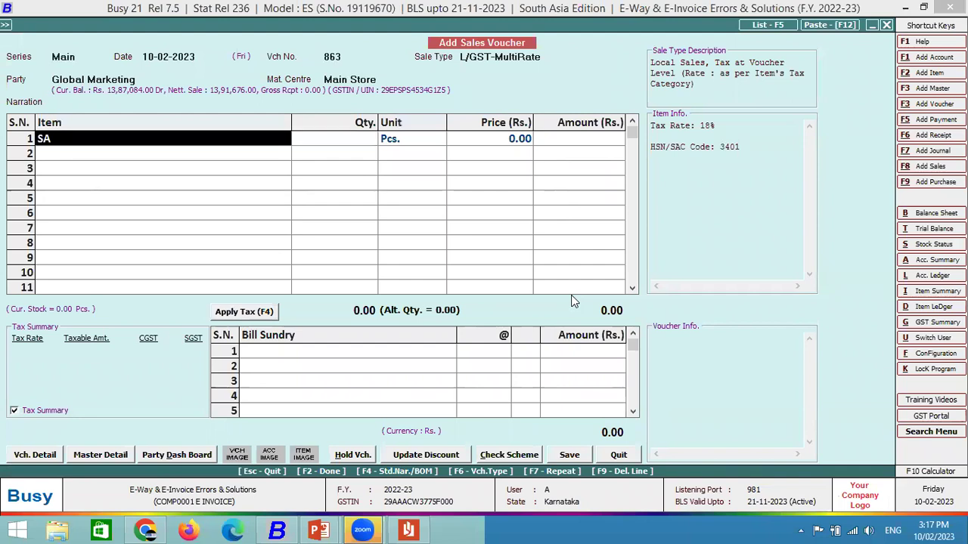
key("ctrl+Return")
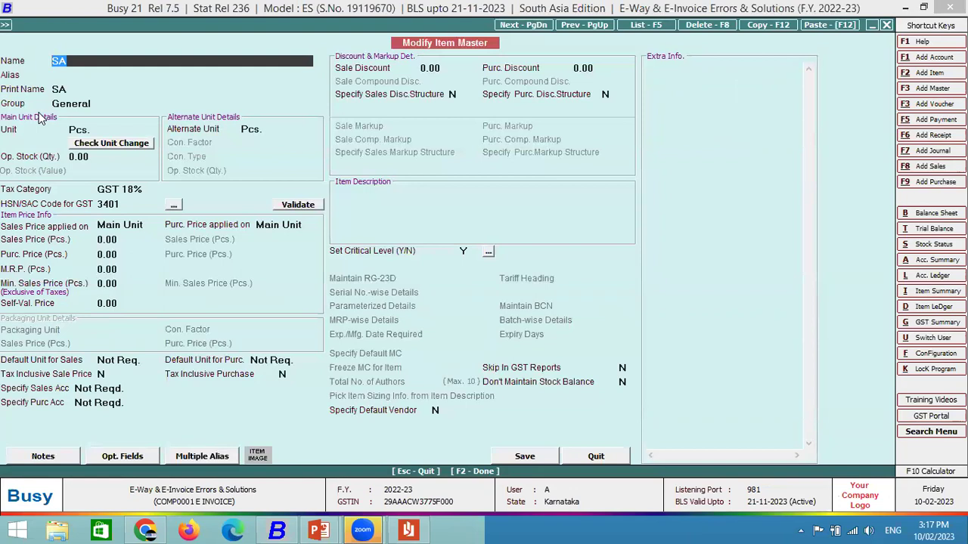
key("Return")
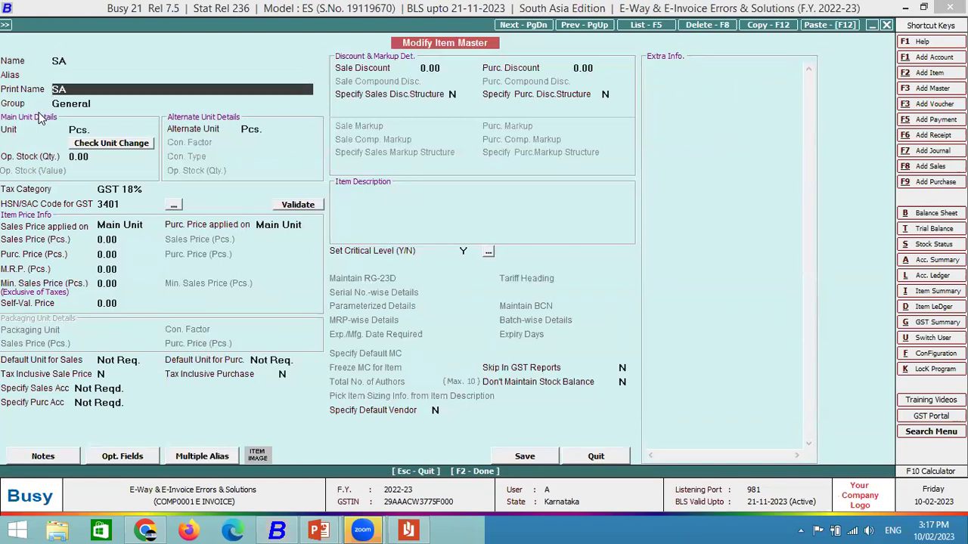
key("F2")
key("F2")
key("Return")
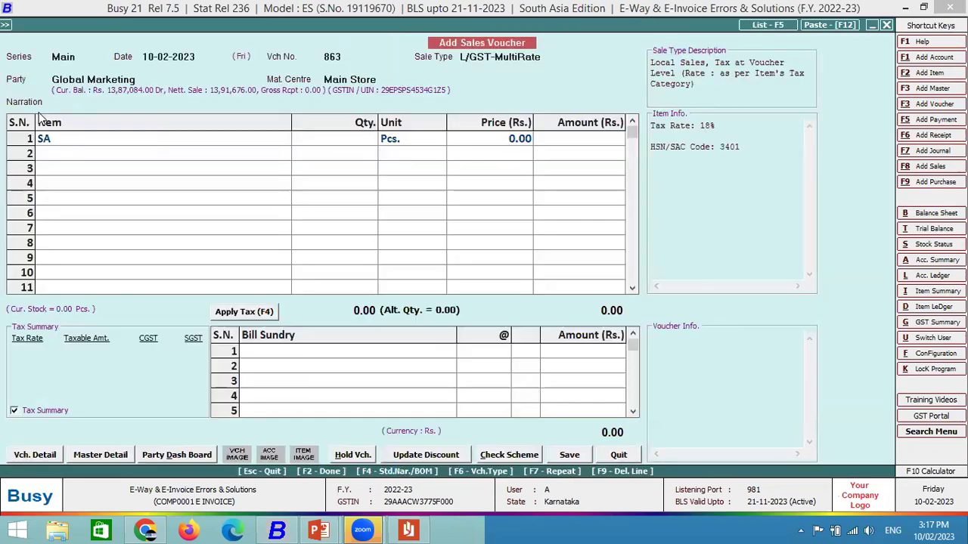
Enter quantity 1 at 1,000, save the voucher, and choose automatic e-invoice generation.
key("Return")
type("1")
key("Return")
key("Return")
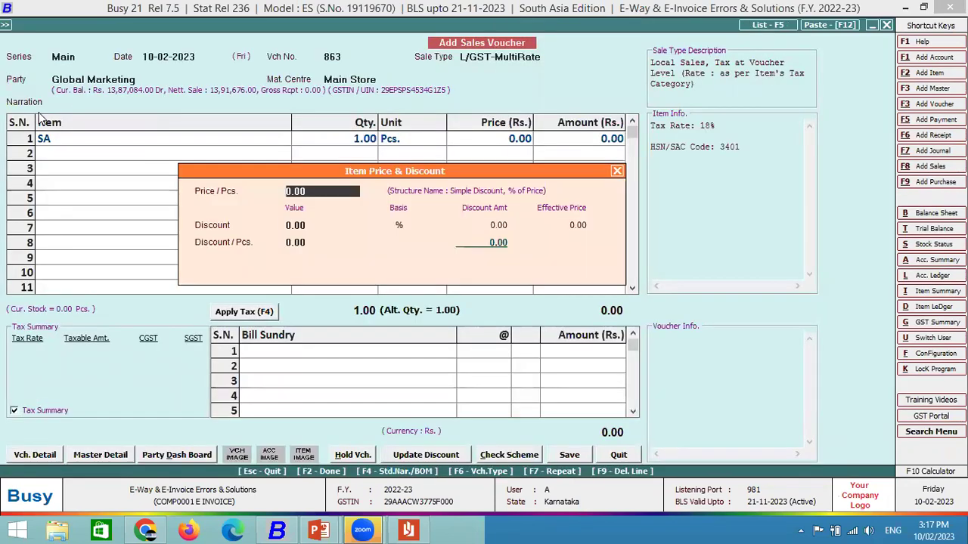
key("Escape")
type("1,000")
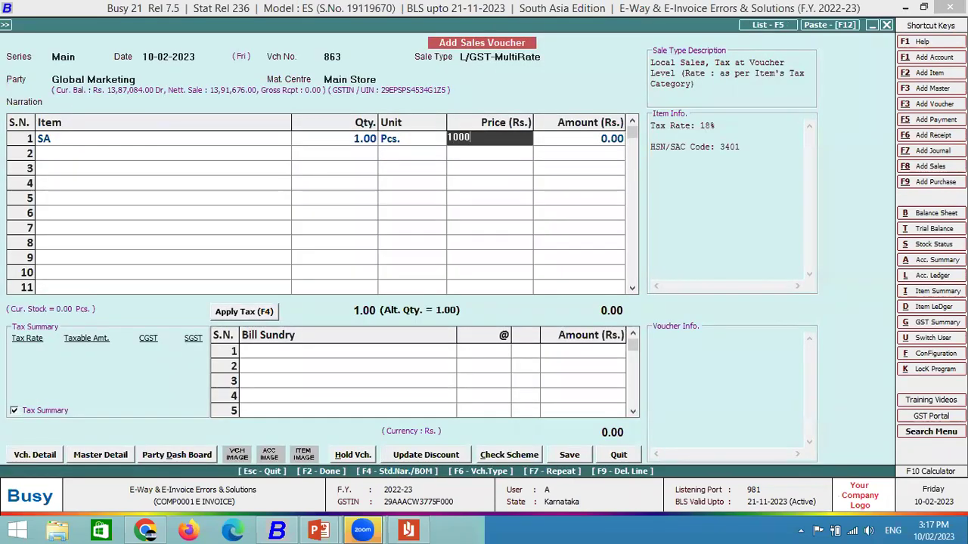
key("Return")
key("Return")
key("Return")
key("Return")
key("Return")
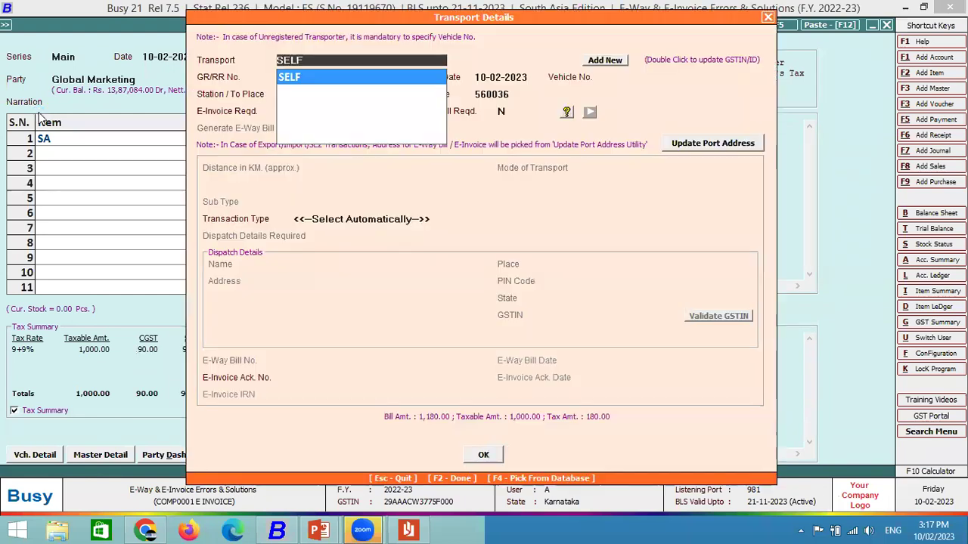
key("Return")
key("Return")
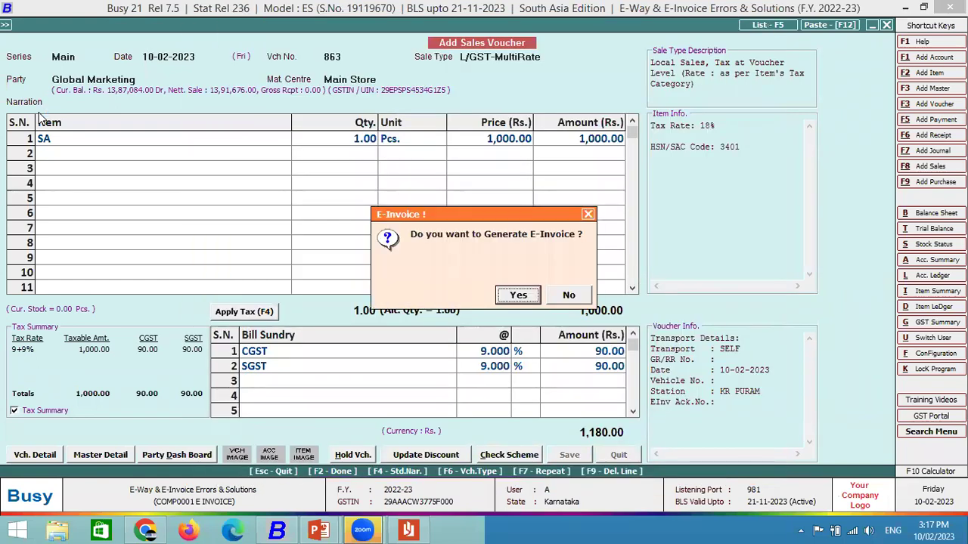
key("Return")
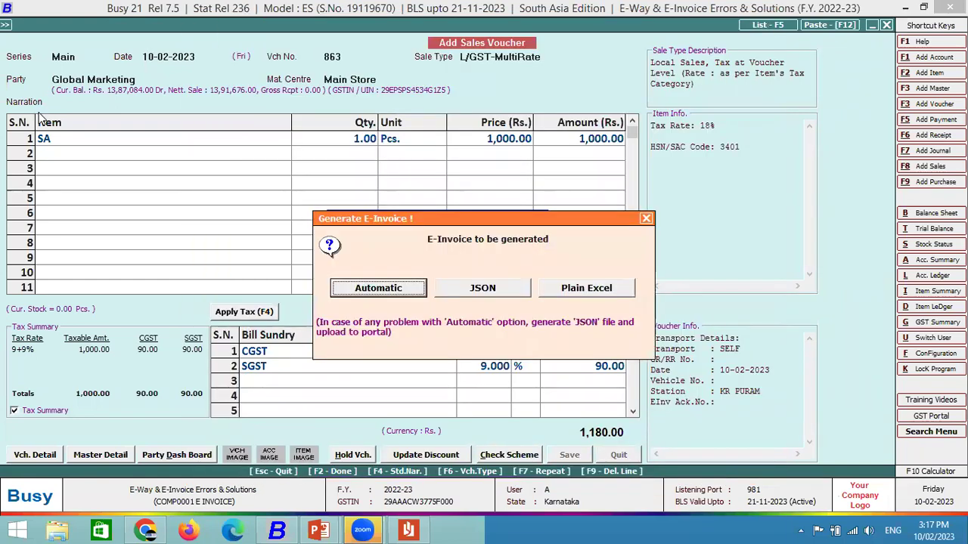
key("Return")
key("Return")
key("Return")
key("Return")
key("Return")
key("Return")
key("Return")
key("Return")
key("Return")
key("Return")
key("Return")
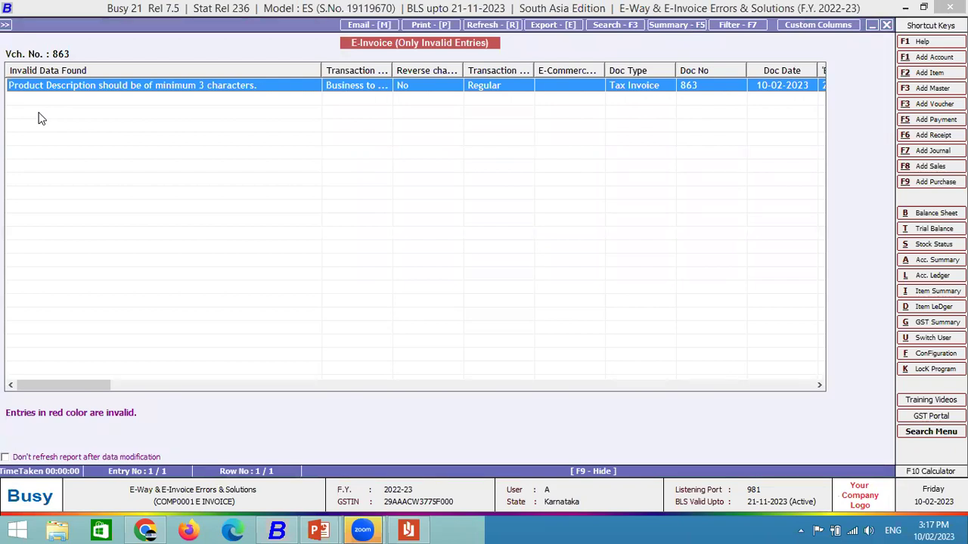
Generate voucher 863's e-invoice, dismiss the short product description error, and decline print and notification.
key("Escape")
key("Right")
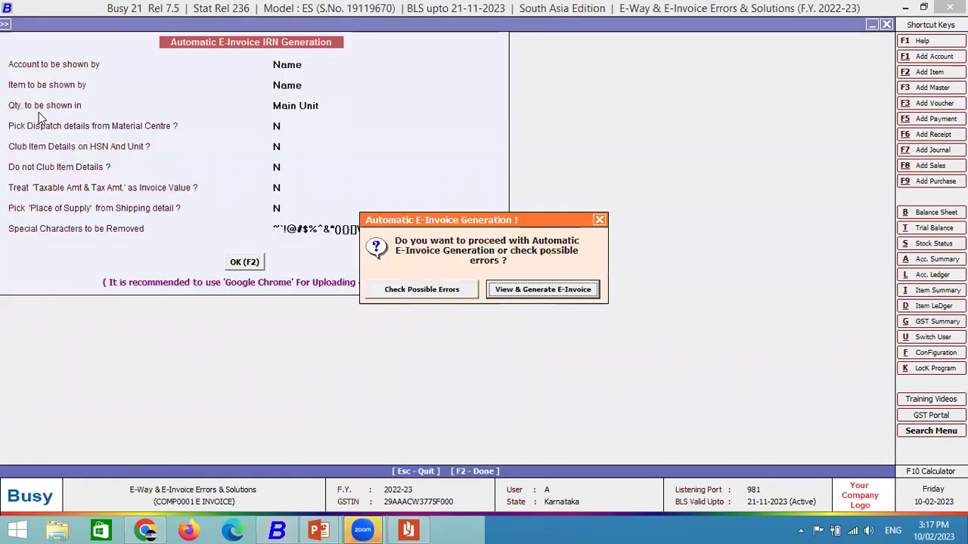
key("Return")
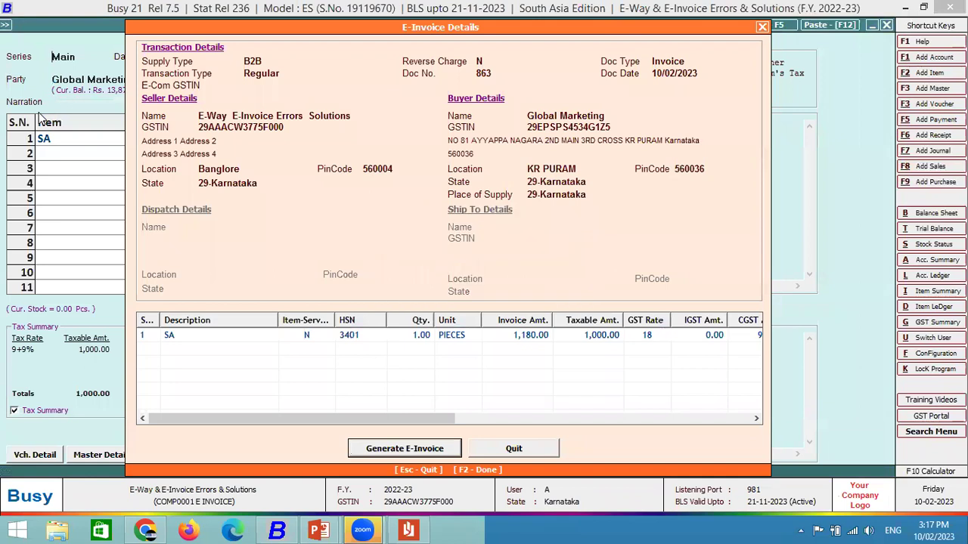
key("Return")
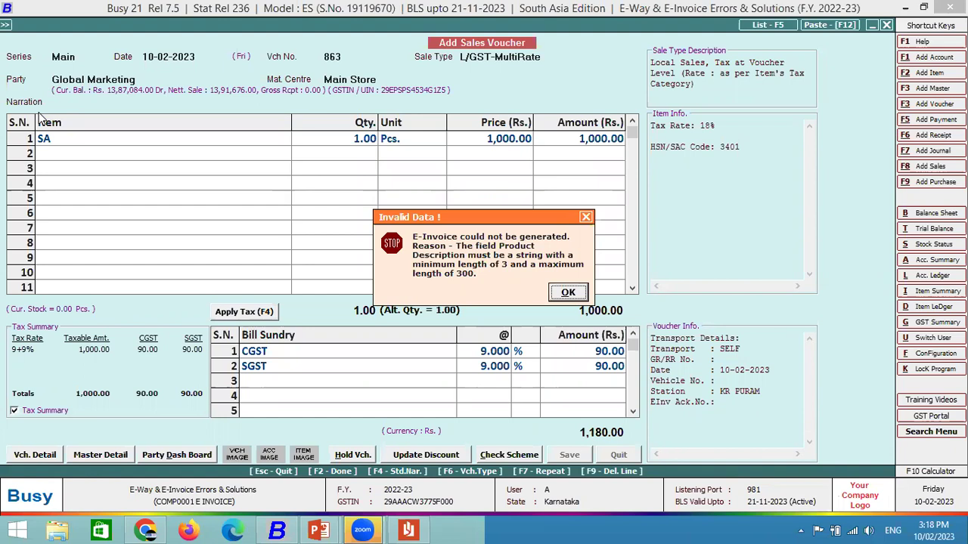
key("Return")
key("Return")
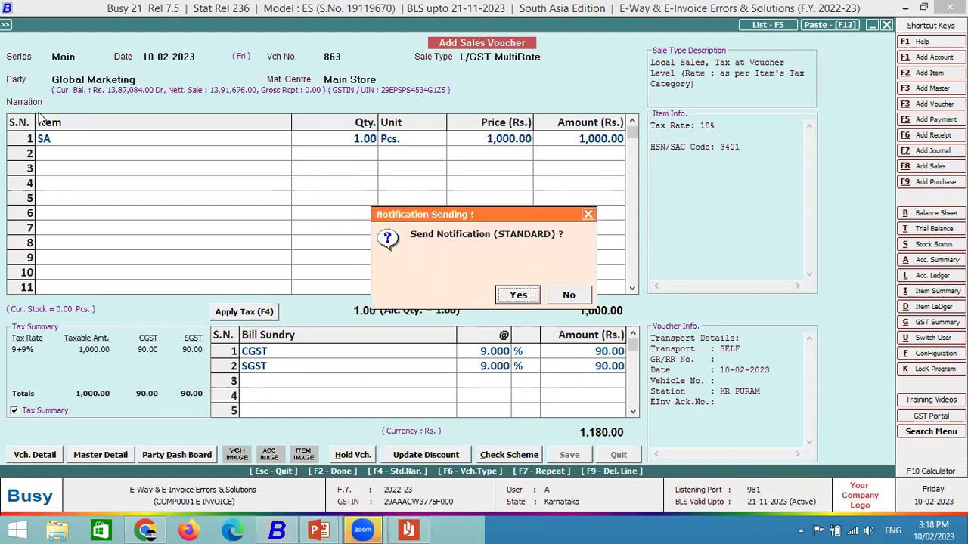
key("Right")
key("Return")
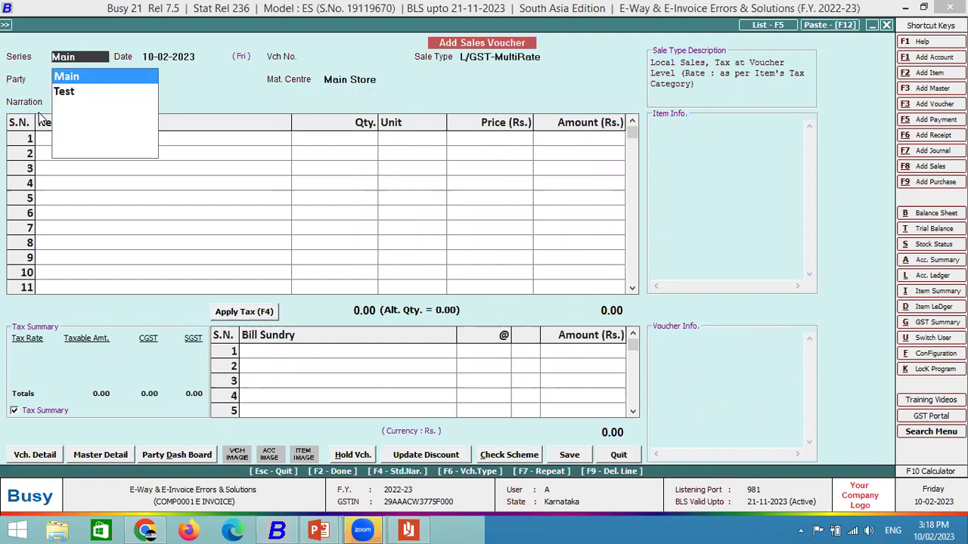
key("alt+Tab")
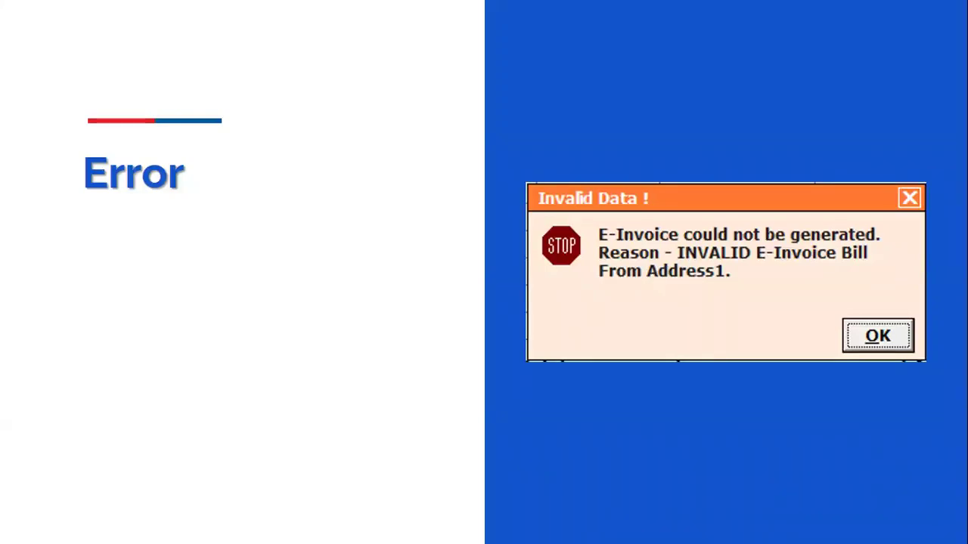
key("alt+Tab")
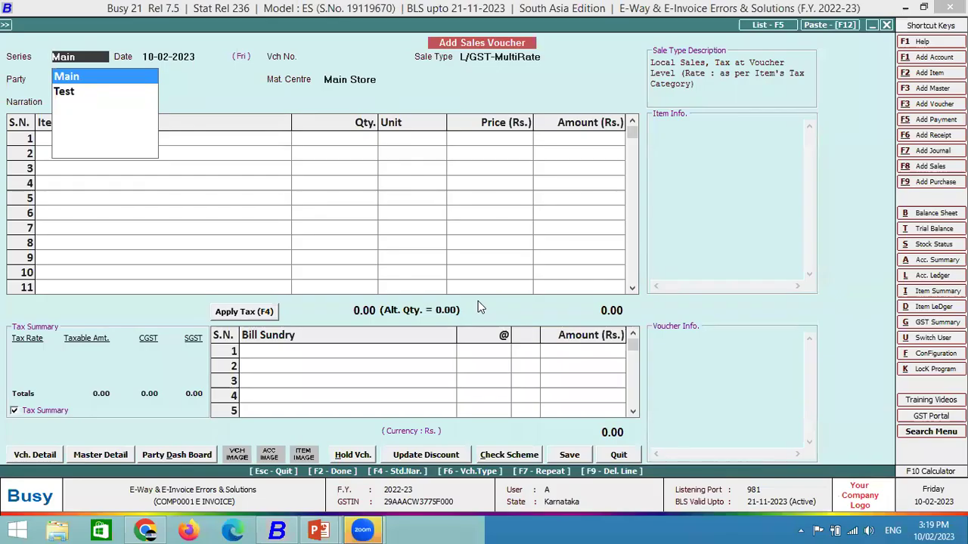
Quit the blank sales voucher and move through Administration to the Company edit option.
key("Return")
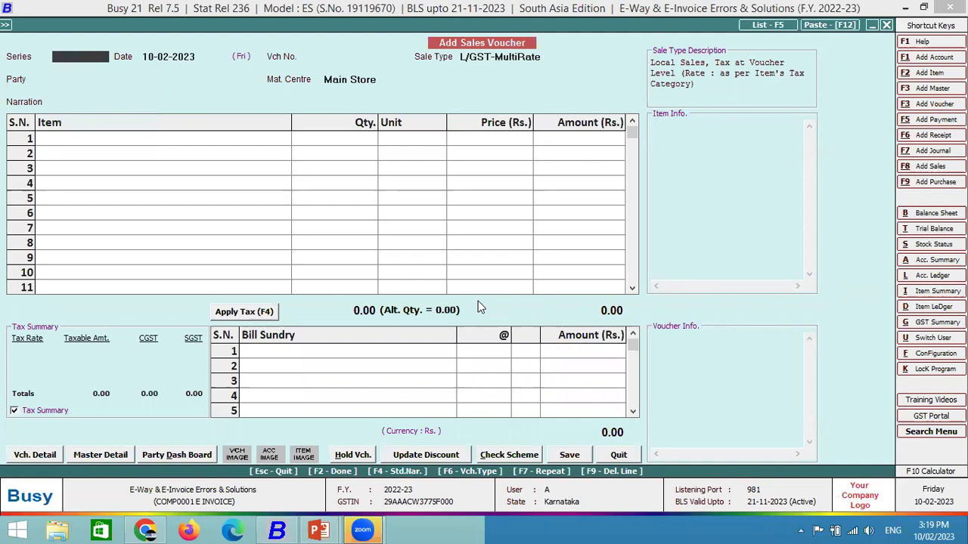
key("Escape")
key("Return")
key("Left")
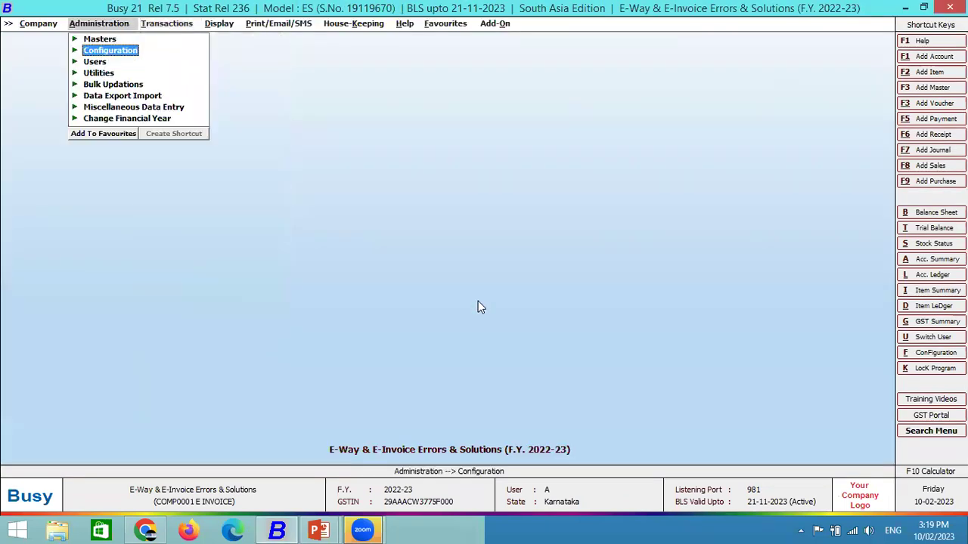
key("Down")
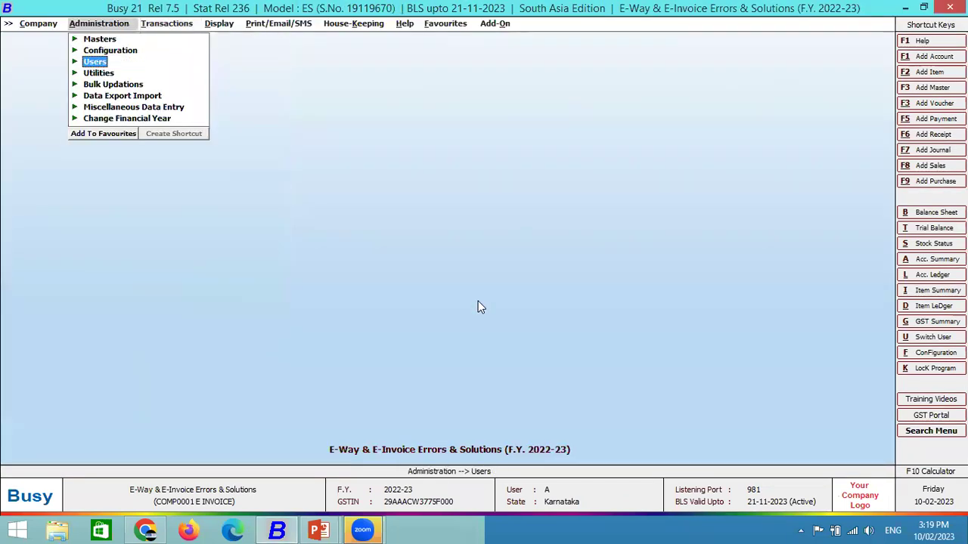
key("Left")
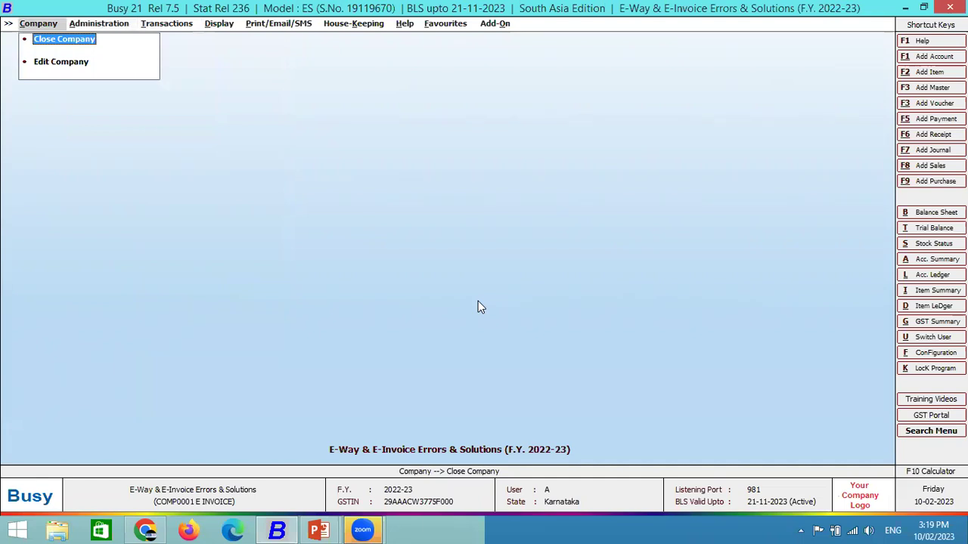
key("Down")
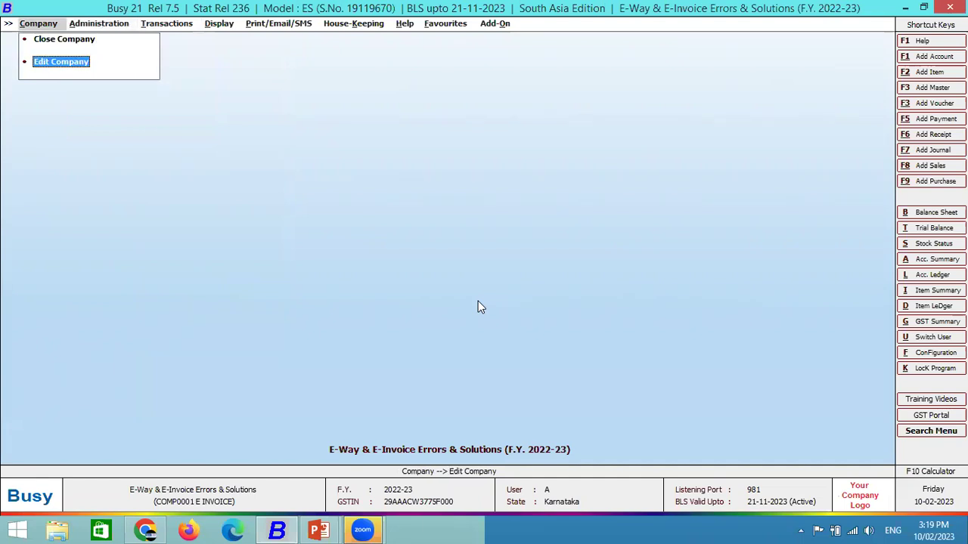
Open the company details and delete the Address 2, 3 and 4 placeholder lines.
key("Return")
key("Escape")
key("Return")
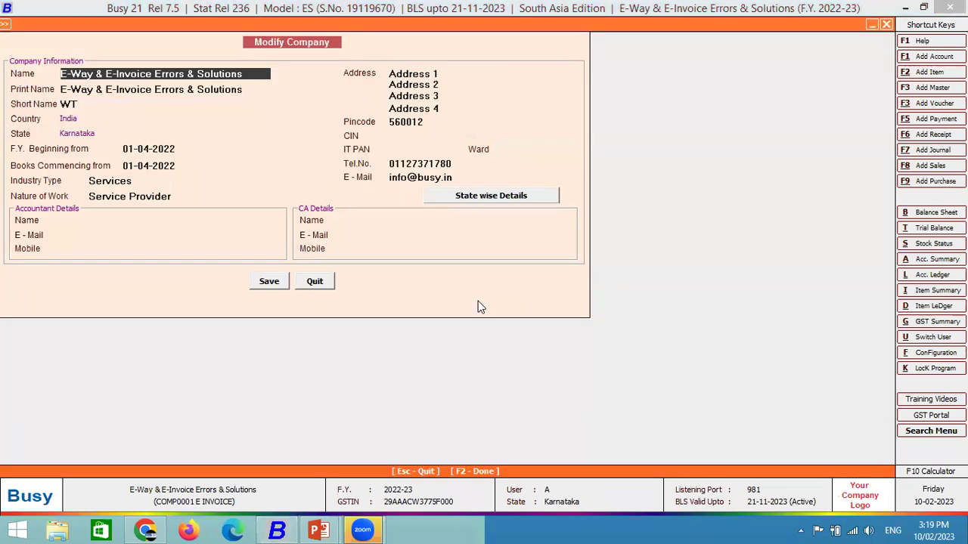
left_click(445, 108)
key("BackSpace")
left_click_drag(441, 95, 360, 103)
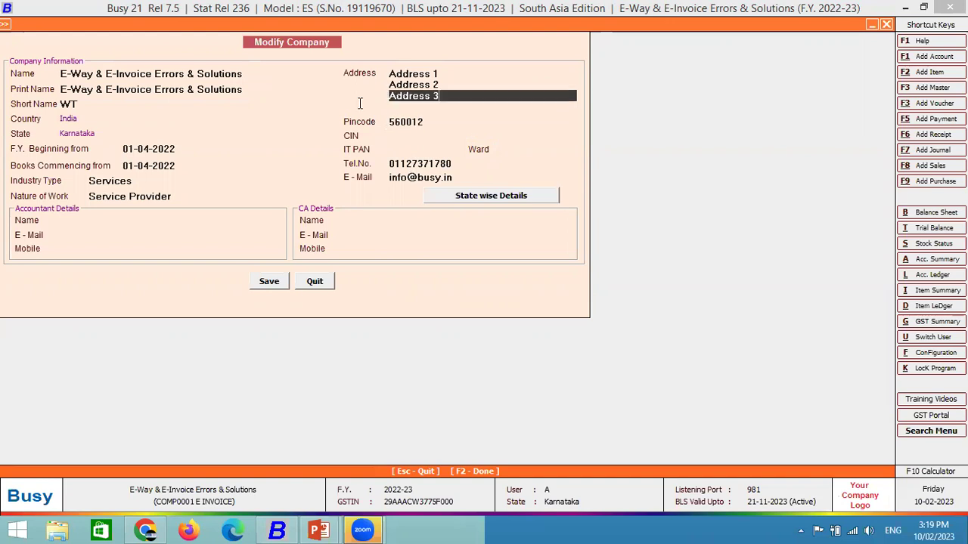
key("BackSpace")
key("BackSpace")
key("BackSpace")
key("BackSpace")
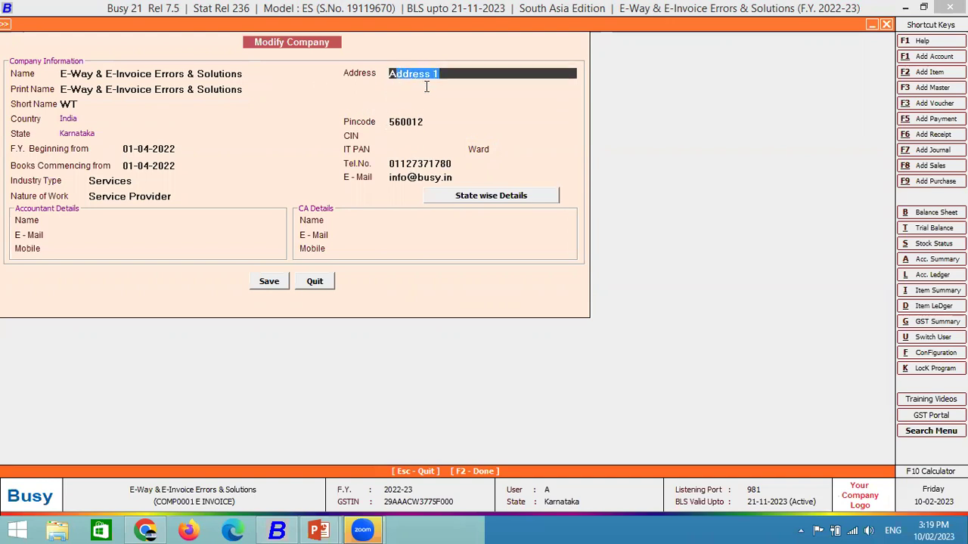
Set Address 1 to 12 and save the company, accepting the printing formats prompt.
type("A")
key("BackSpace")
type("12")
key("Return")
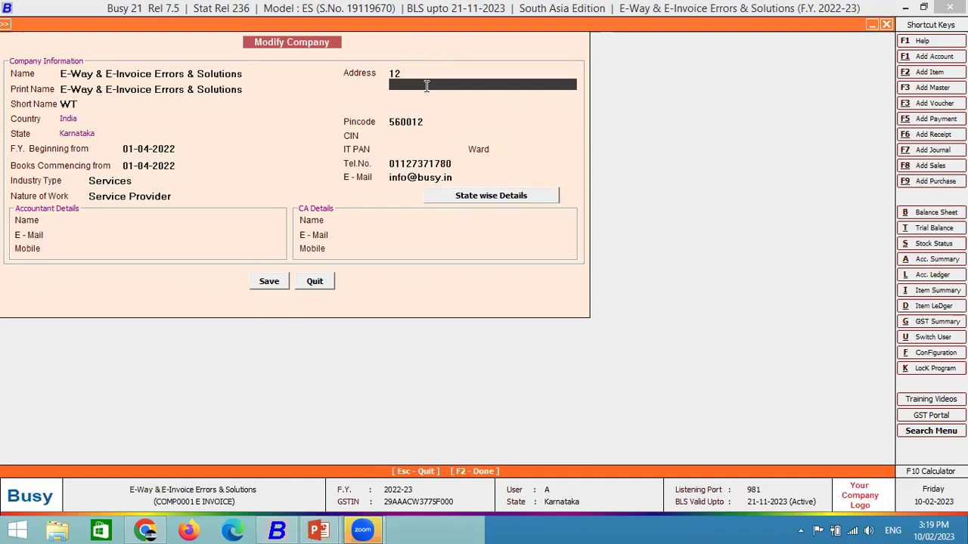
key("F2")
key("Return")
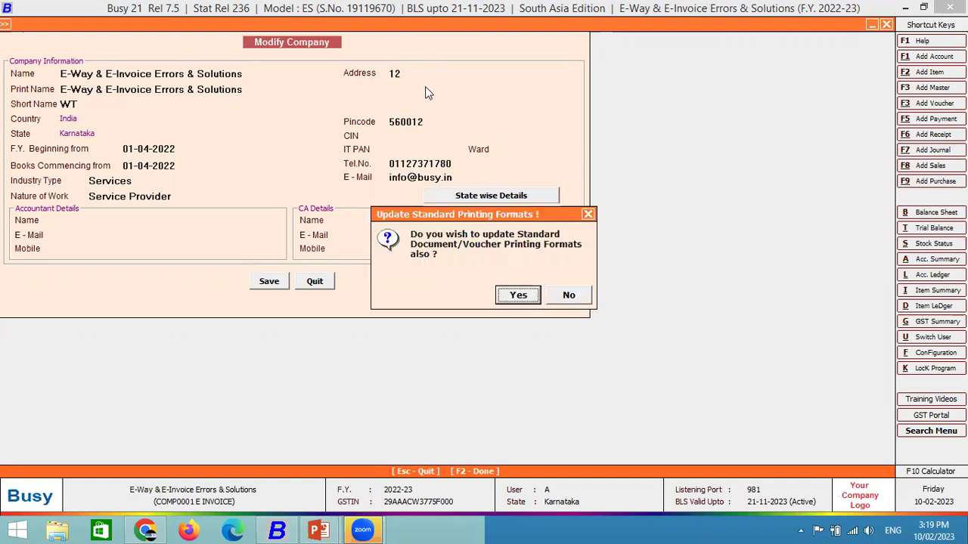
key("Return")
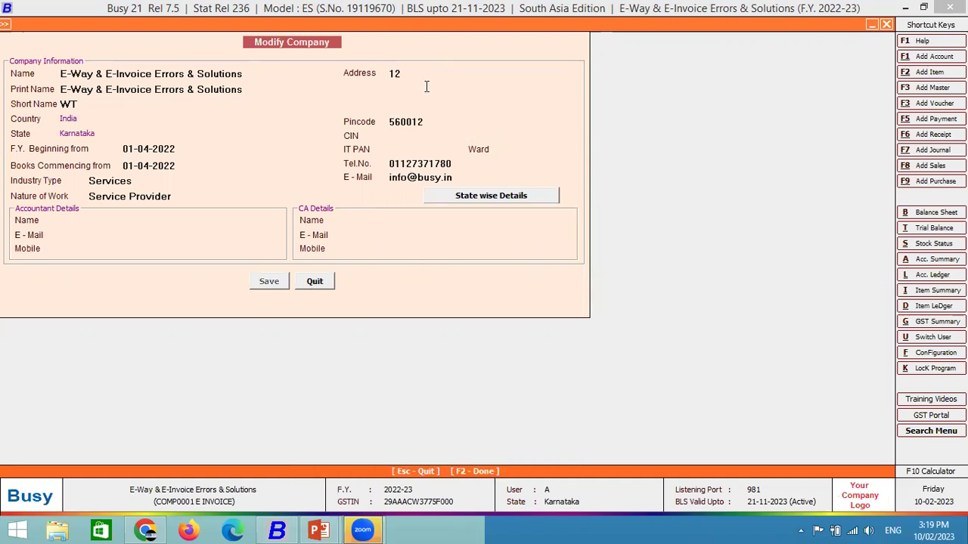
key("Right")
key("Right")
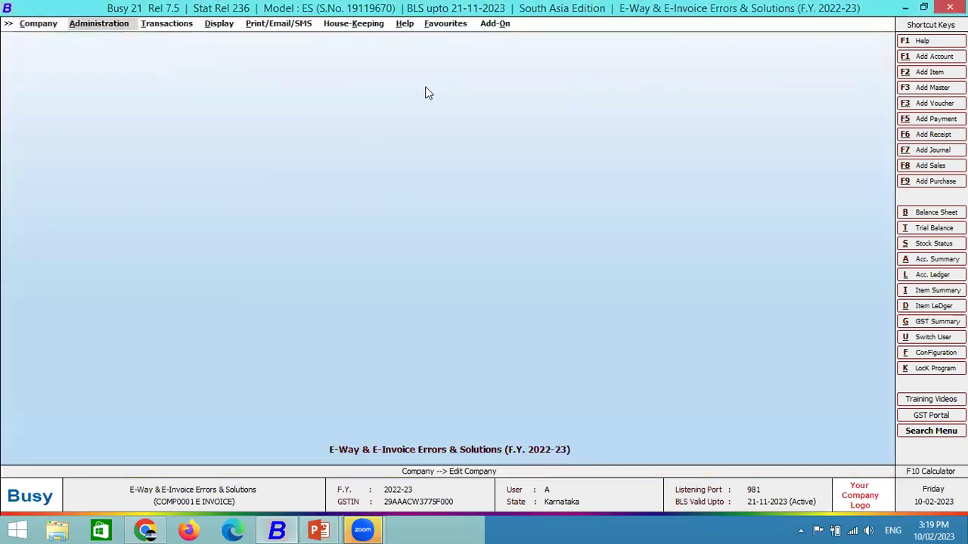
Start a Main-series L/GST-MultiRate sales voucher for party Global Marketing.
key("Down")
key("Return")
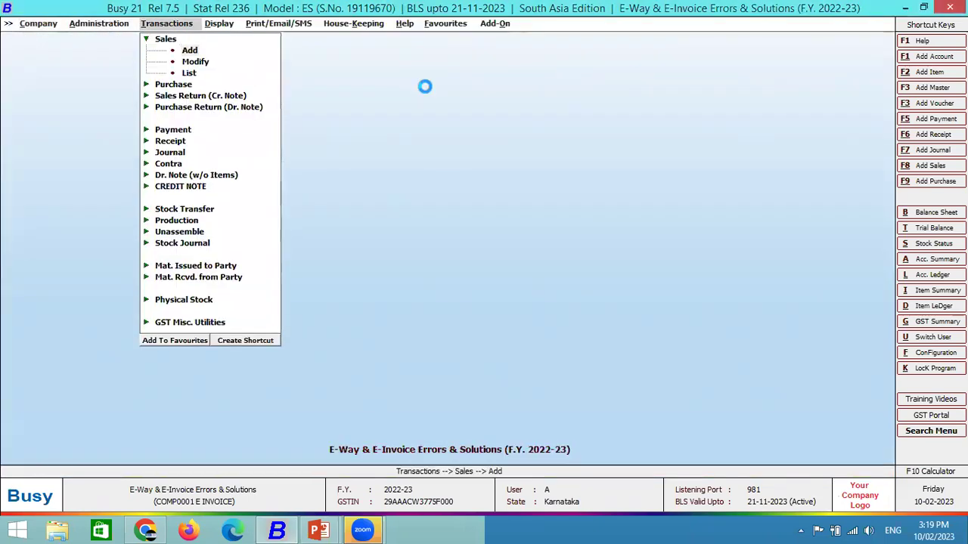
key("Return")
key("Up")
key("Up")
key("Up")
key("Return")
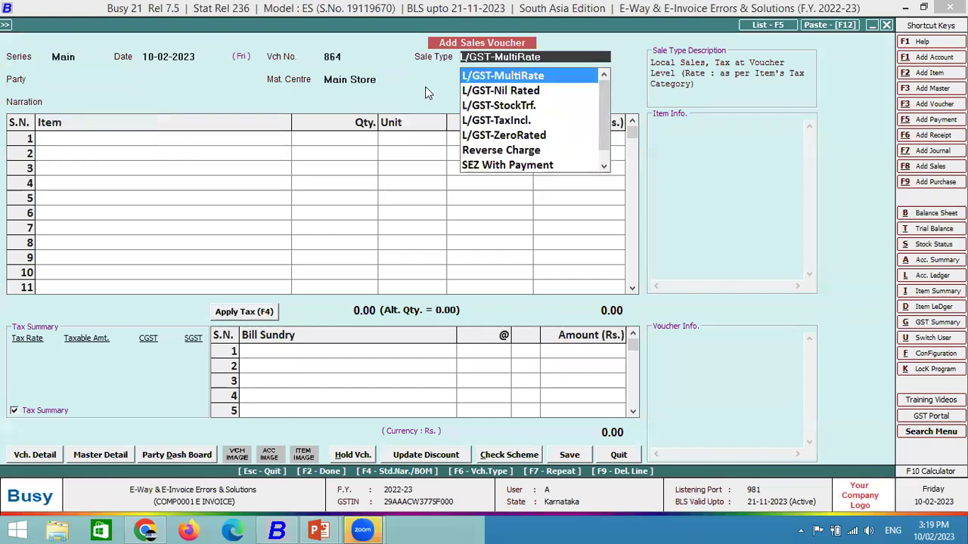
key("Return")
type("g")
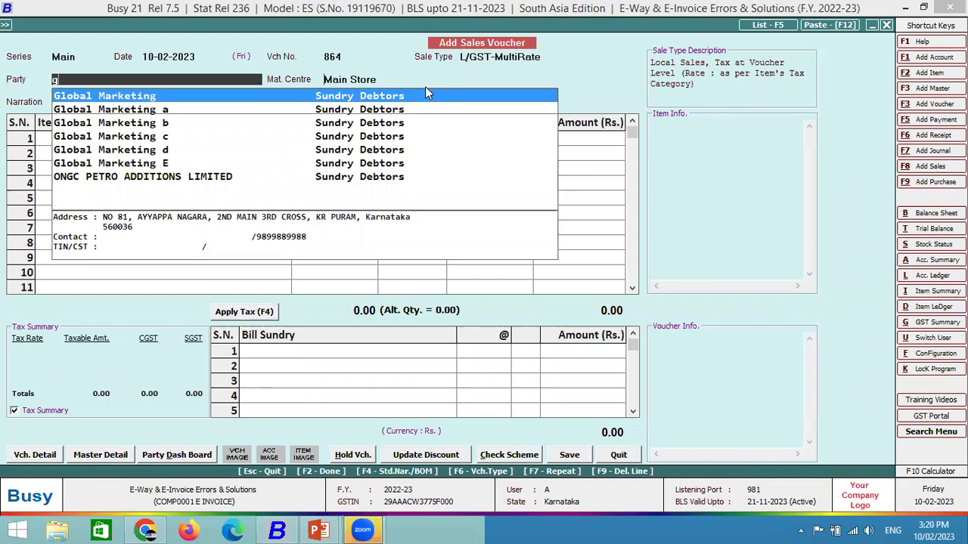
key("Return")
Add one Bagguase Board at price 1000 with CGST and SGST applied.
key("Return")
key("Return")
key("Down")
key("Down")
key("Return")
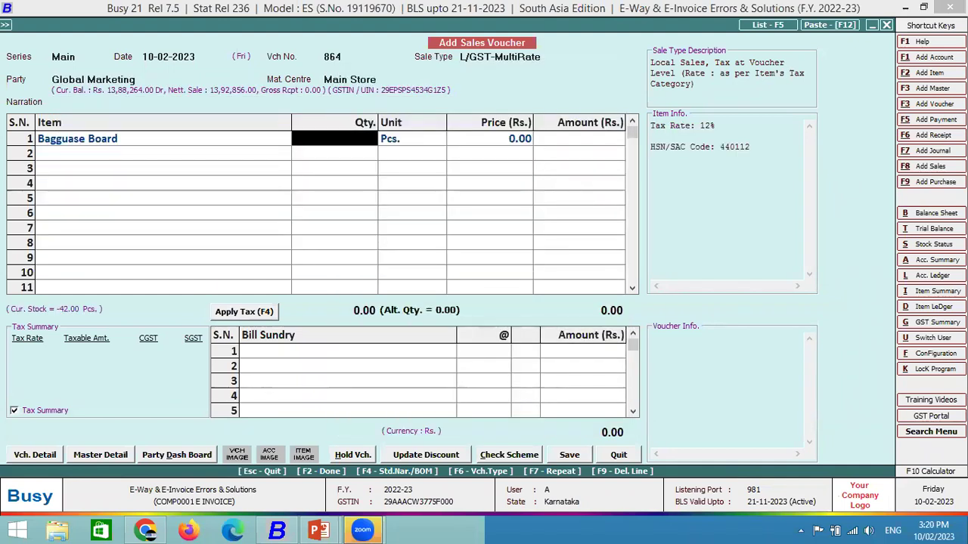
type("1")
key("Return")
key("Return")
type("1000")
key("Return")
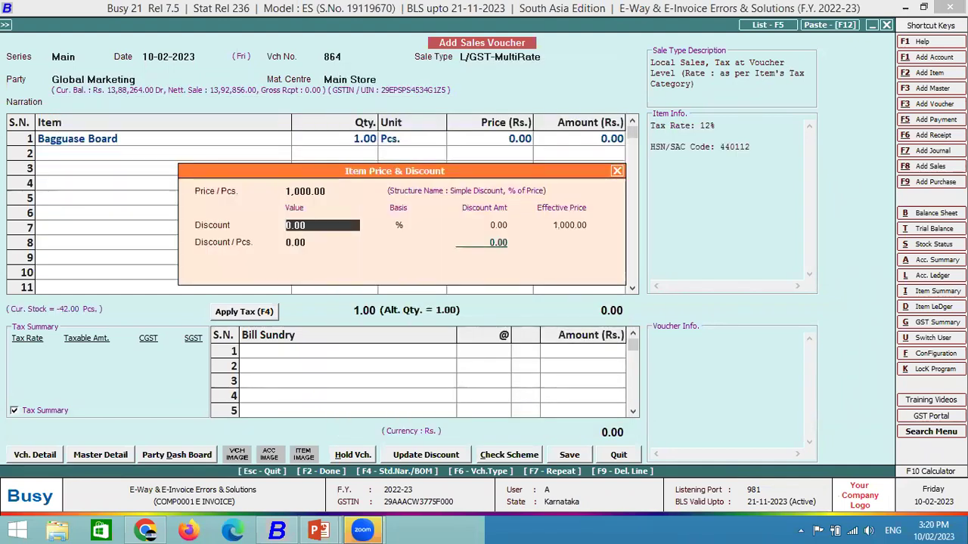
key("Return")
key("Return")
key("Return")
key("Return")
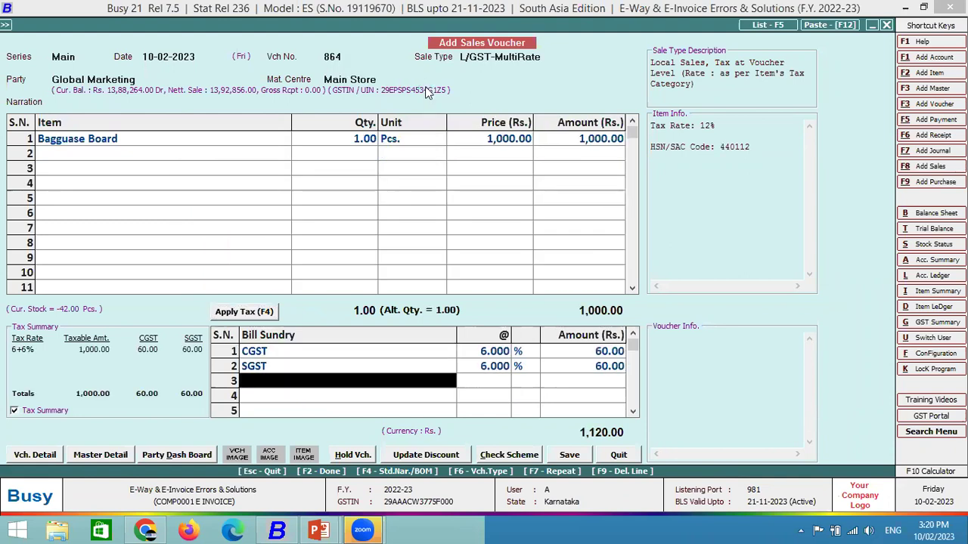
key("Return")
Fill transport as SELF with station KR PURAM, save, and agree to generate the e-invoice.
key("Return")
key("Return")
key("Return")
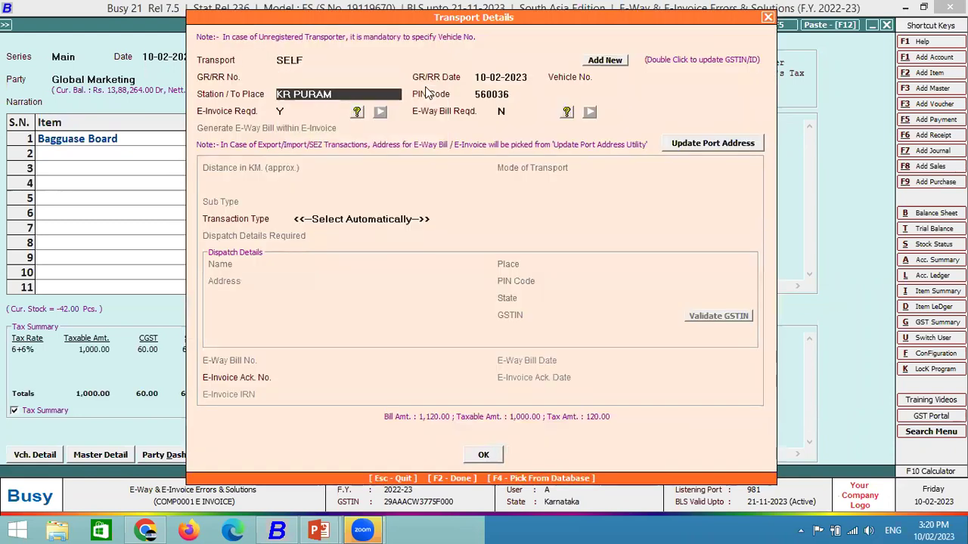
key("Return")
key("Return")
key("F2")
key("Return")
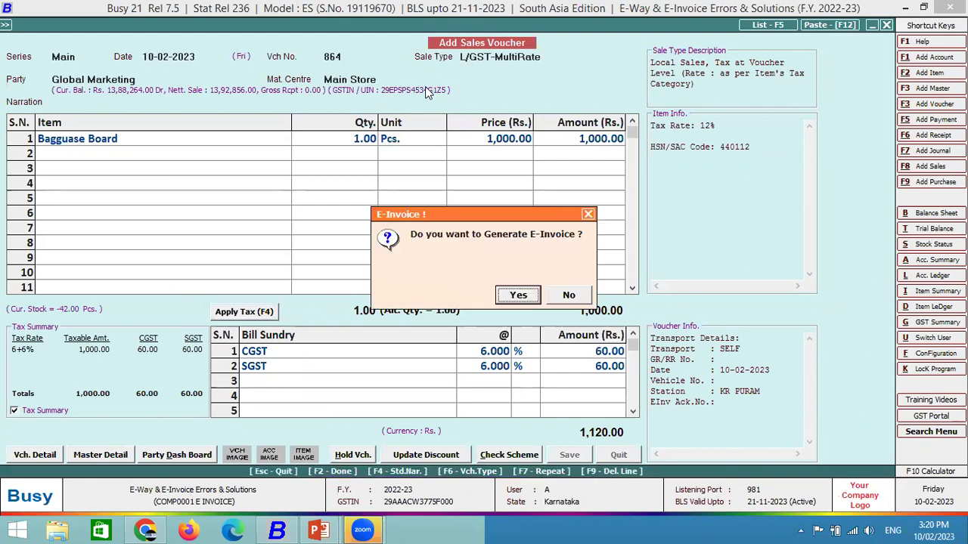
key("Return")
key("Return")
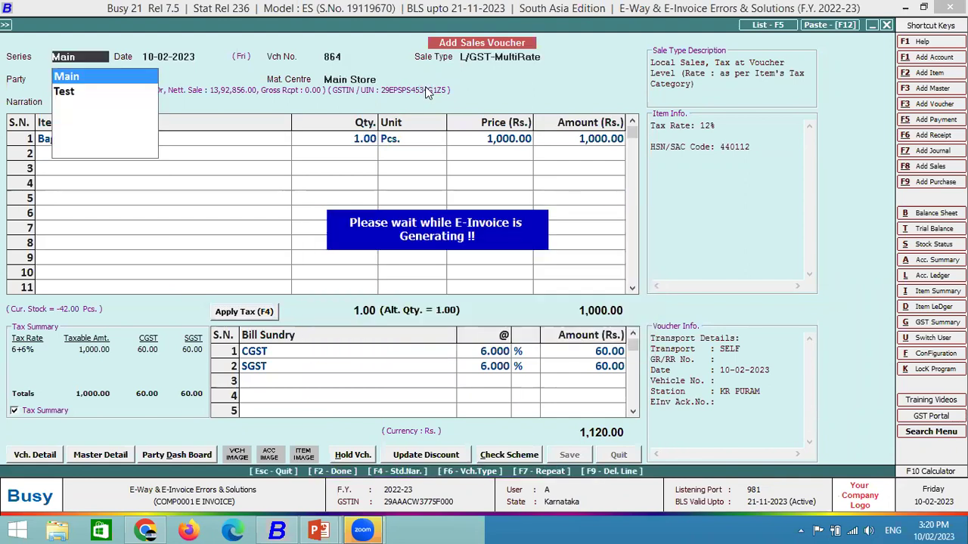
Generate the e-invoice, acknowledge its number, and skip printing and notification.
key("F2")
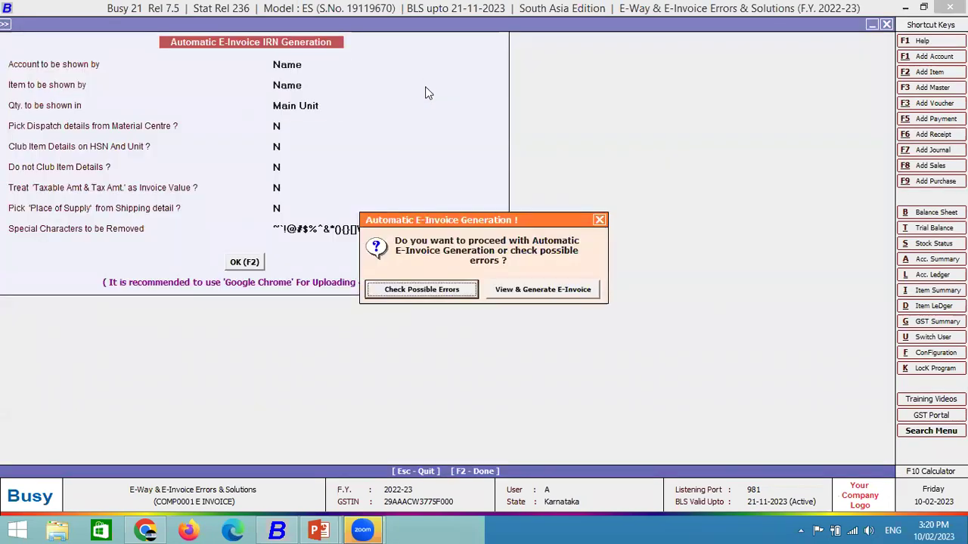
key("Escape")
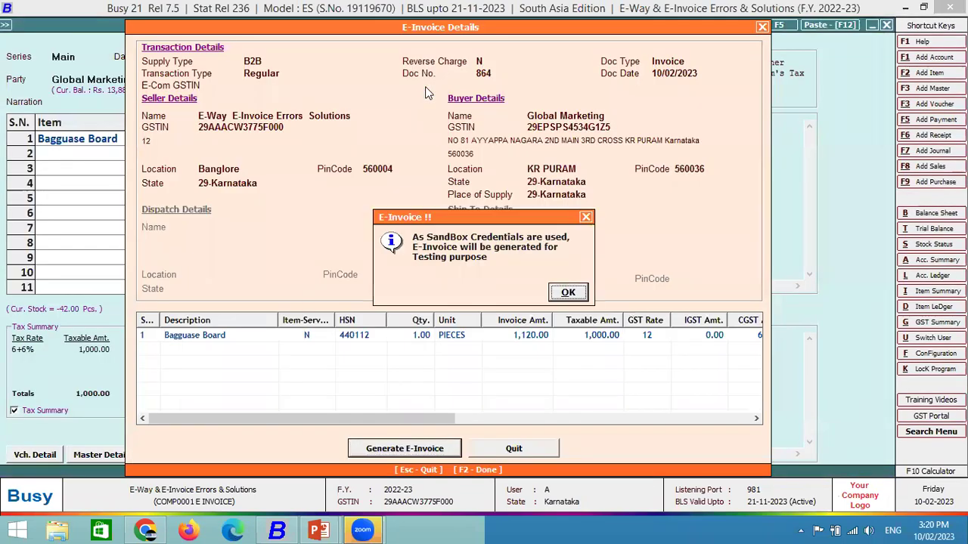
key("Return")
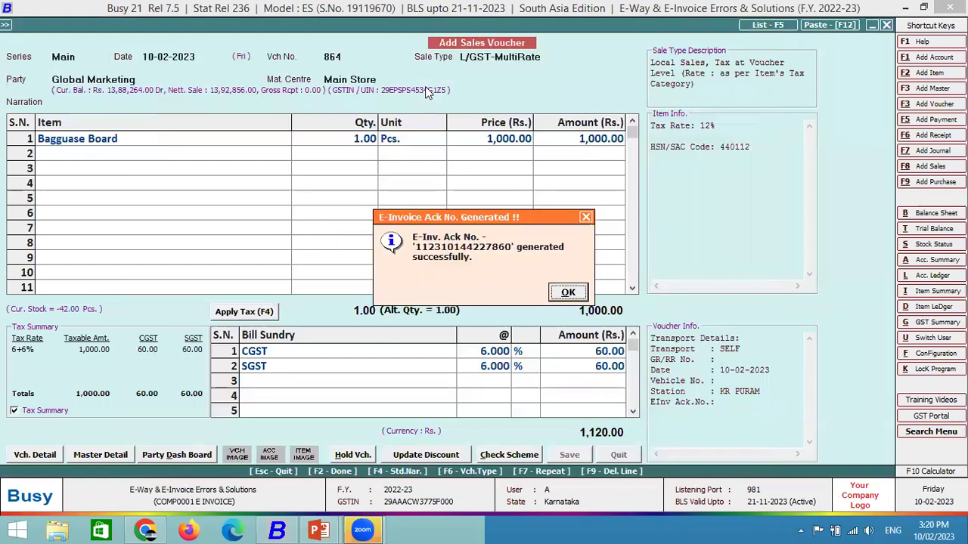
key("Return")
key("Return")
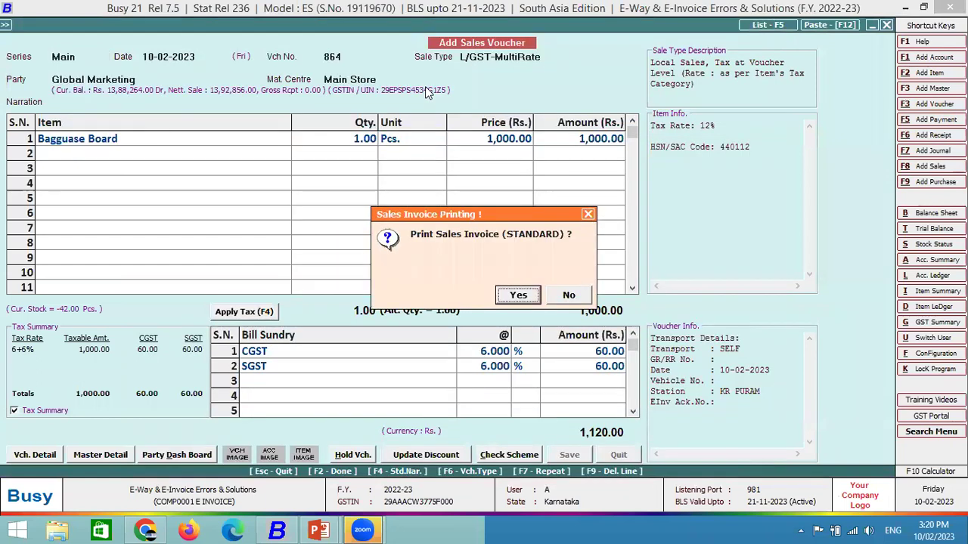
key("Right")
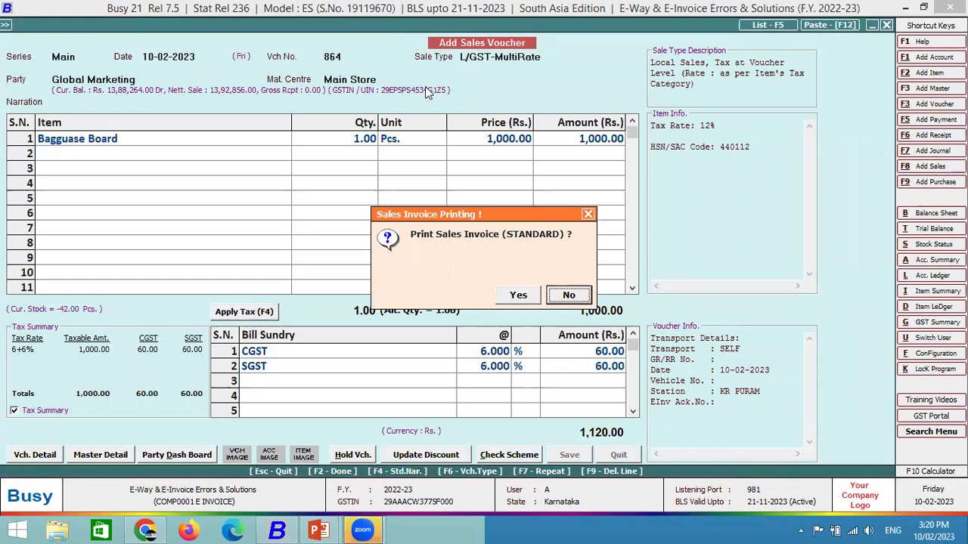
key("Return")
key("Return")
key("Escape")
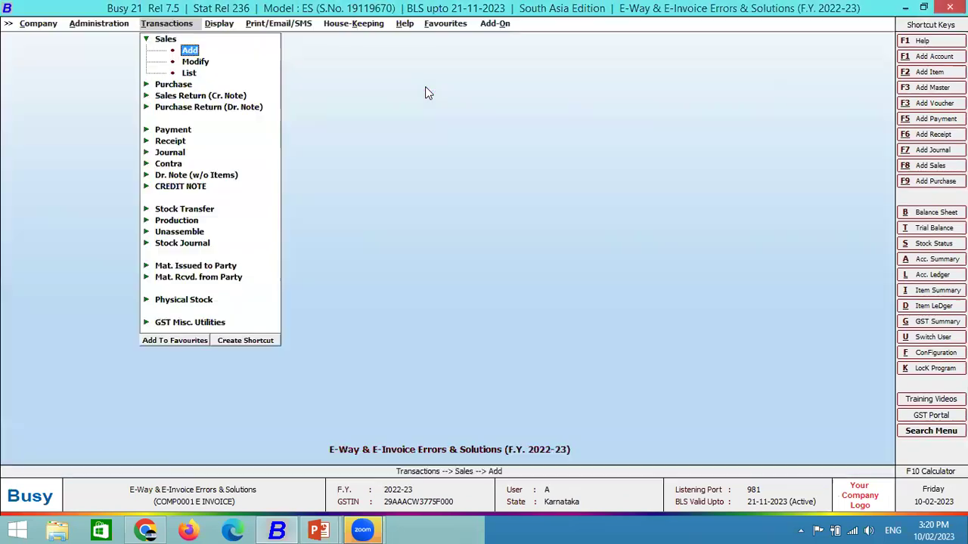
Clear the company's address in Modify Company and save the details.
key("Left")
key("Left")
key("Up")
key("Down")
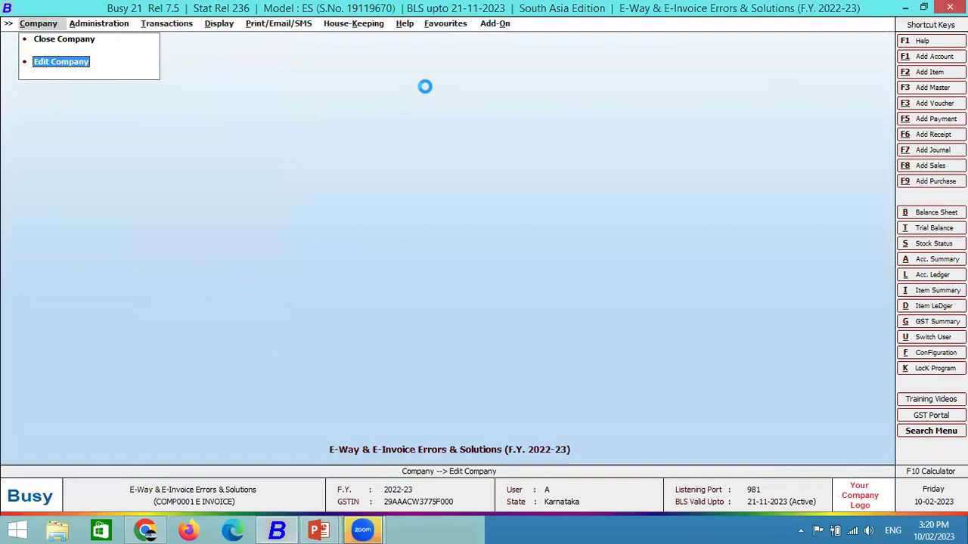
key("Return")
key("Return")
key("BackSpace")
key("Return")
key("Return")
key("Return")
key("Return")
key("Return")
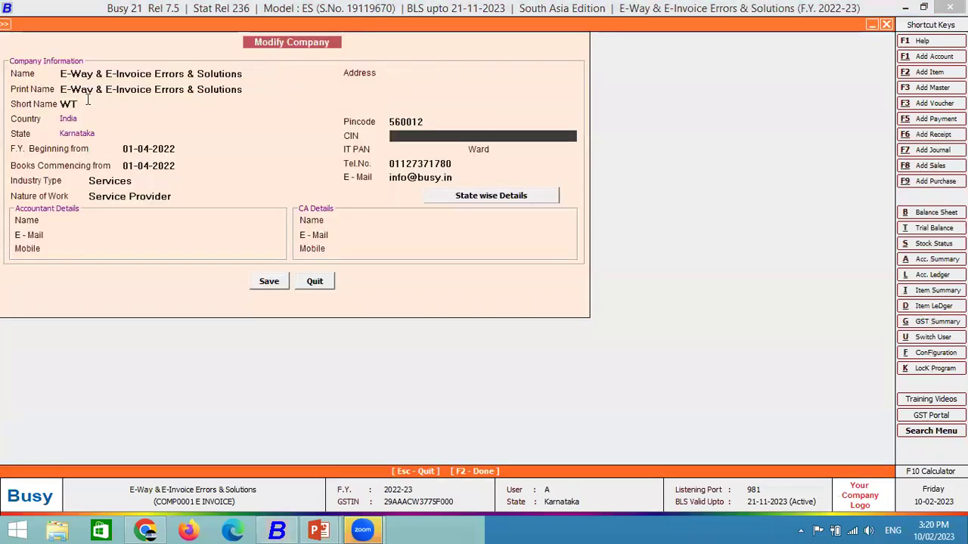
key("F2")
key("Return")
key("Return")
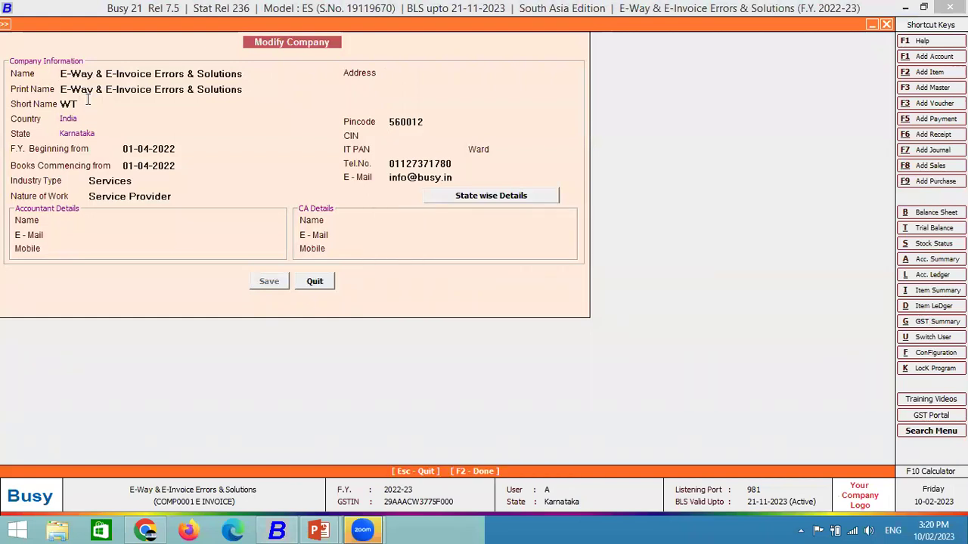
key("Right")
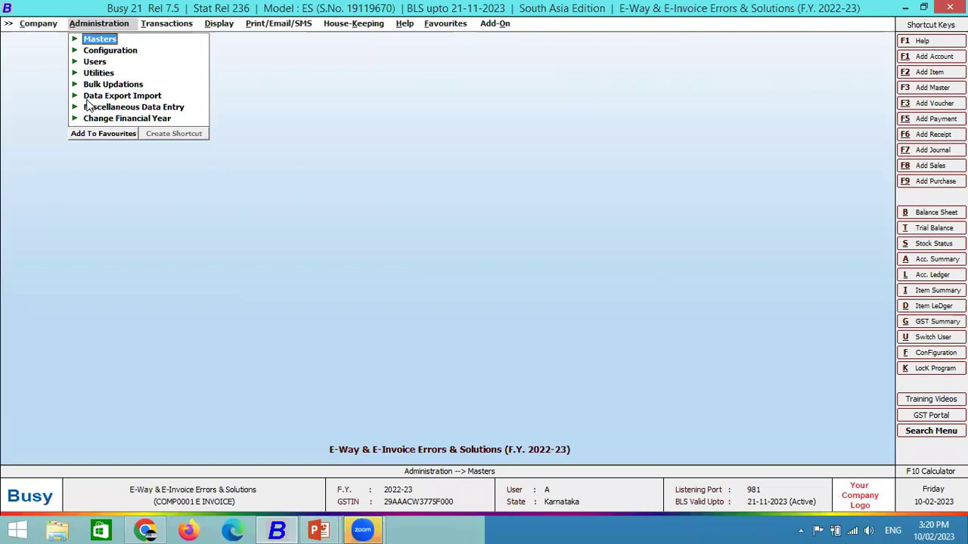
Review the GST/VAT configuration settings and close them.
key("Return")
key("Return")
key("Down")
key("Down")
key("Down")
key("Down")
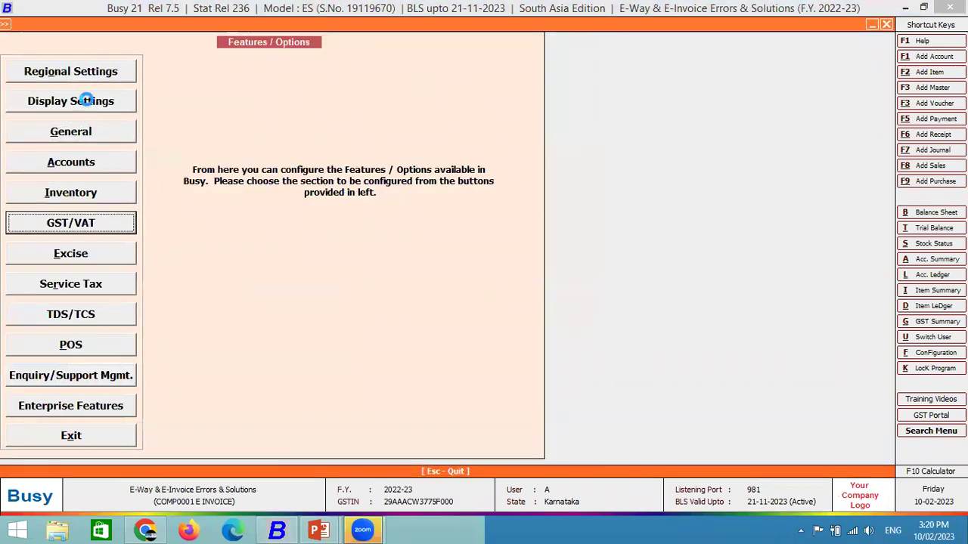
key("Return")
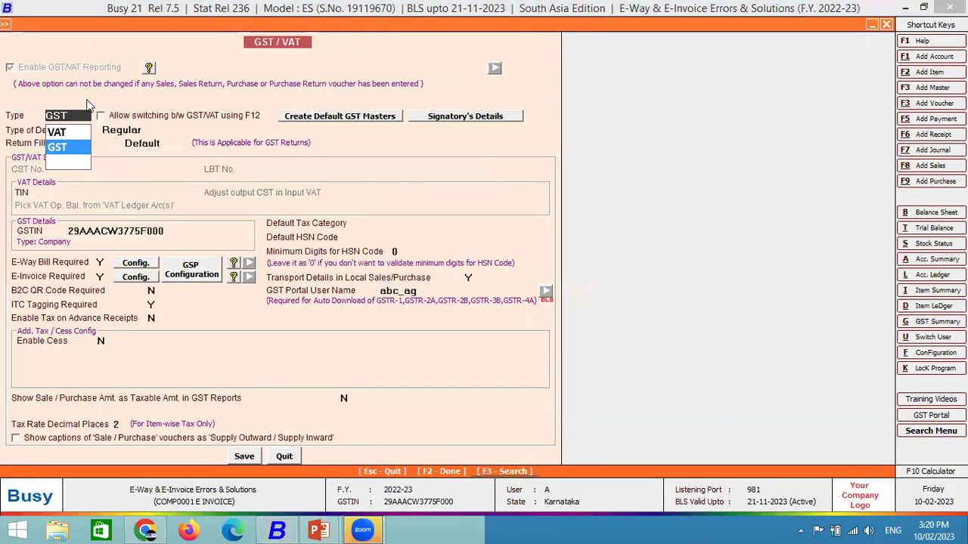
key("Escape")
key("Escape")
key("Escape")
key("Right")
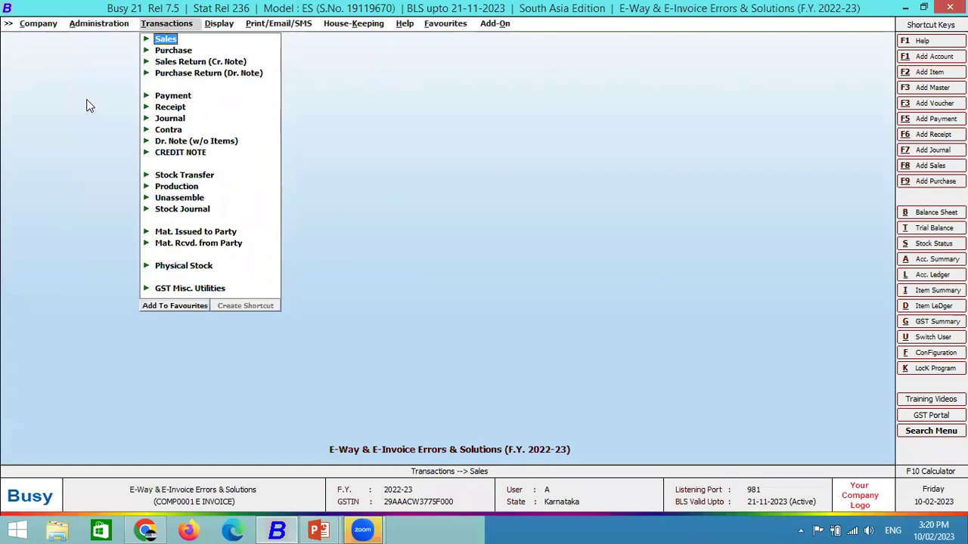
Start a Main-series sales voucher for Global Marketing, keeping billing details as per party master.
key("Return")
key("Return")
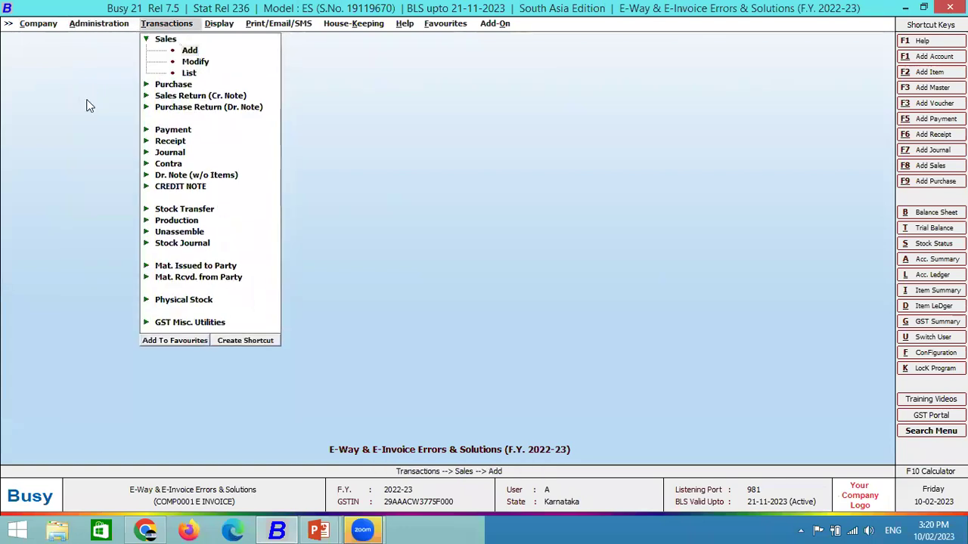
key("Return")
key("shift+Tab")
key("Up")
key("Return")
key("Return")
key("Return")
key("Down")
key("Down")
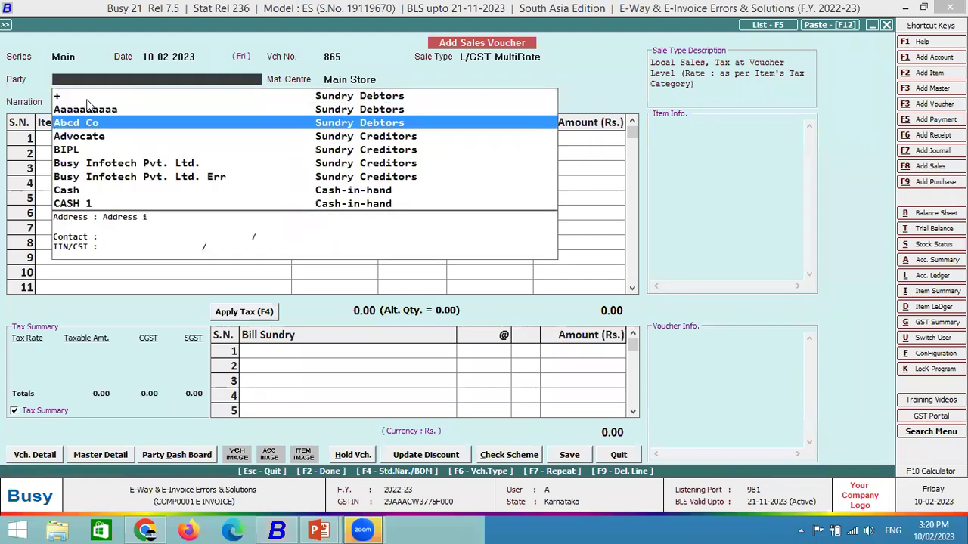
type("glo")
key("Return")
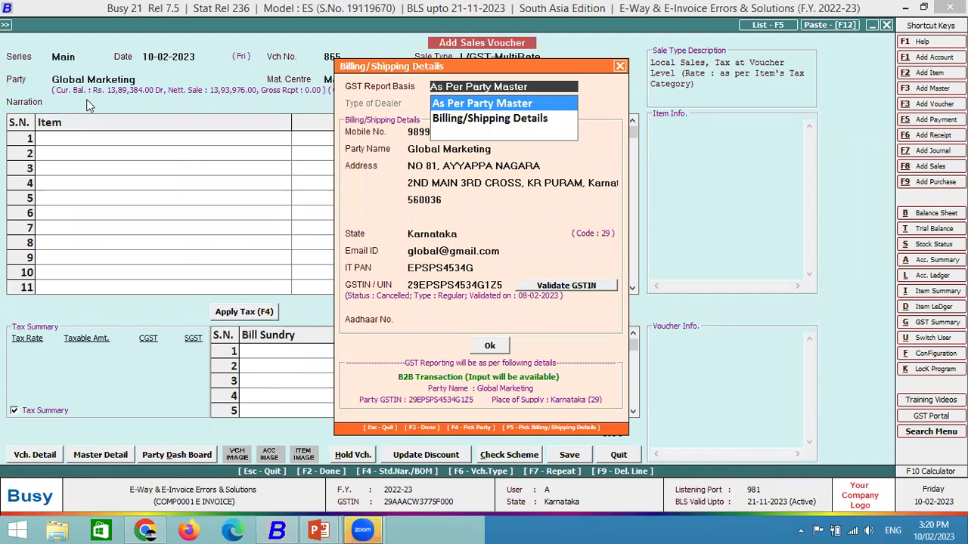
key("Return")
key("F2")
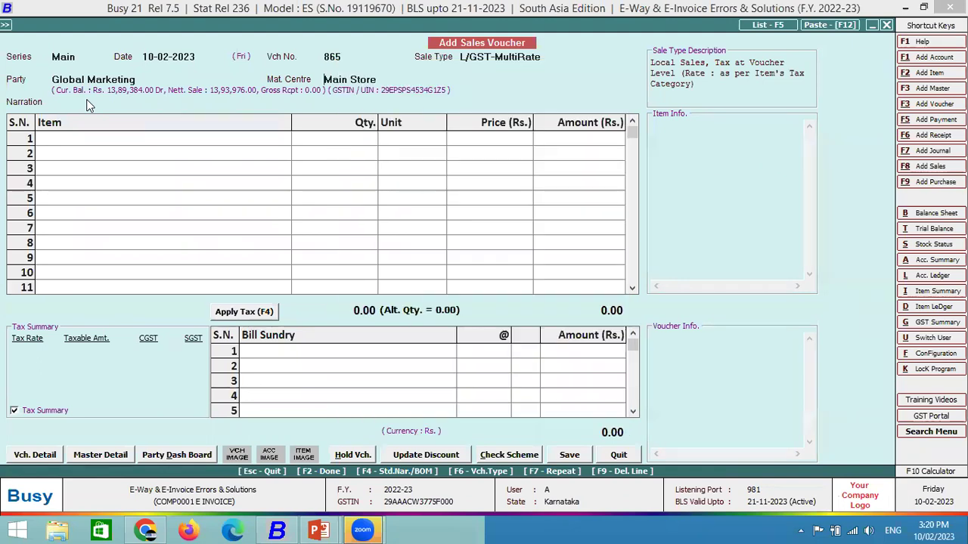
key("Escape")
key("Right")
key("Return")
key("Return")
Add one Bagguase Board at price 10000 with 10% discount, applying CGST and SGST.
key("Return")
key("Down")
key("Down")
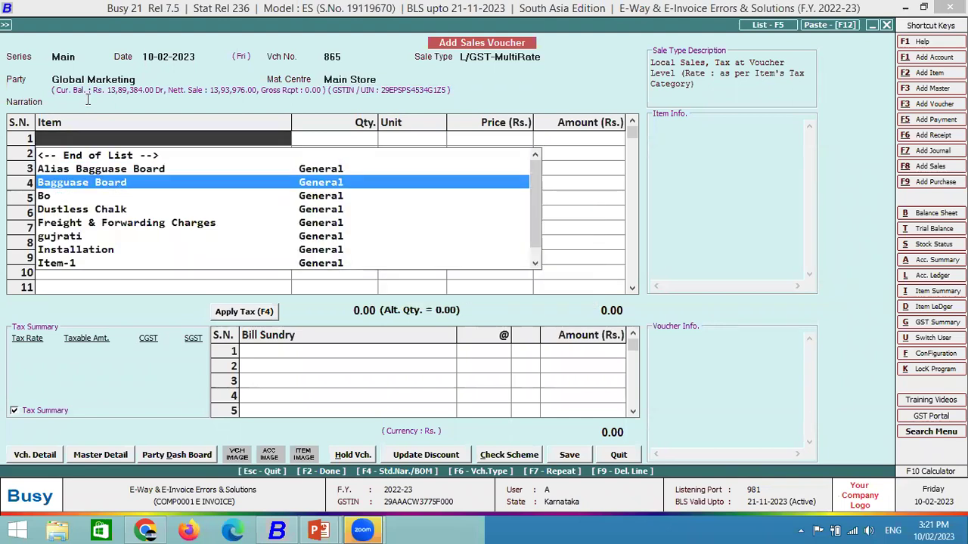
key("Return")
type("1")
key("Return")
key("Return")
type("10")
key("Up")
key("Down")
key("Up")
type("10000")
key("Return")
key("Return")
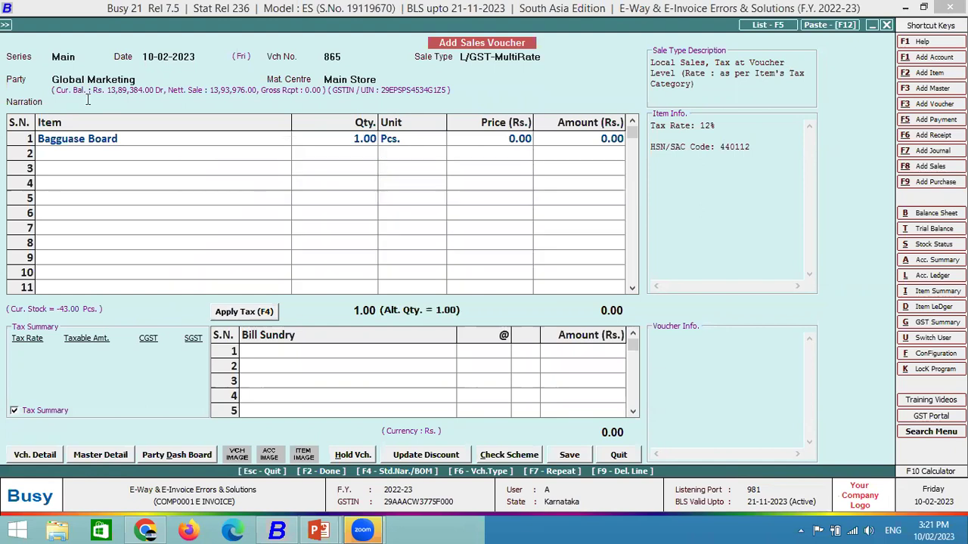
key("Return")
key("Return")
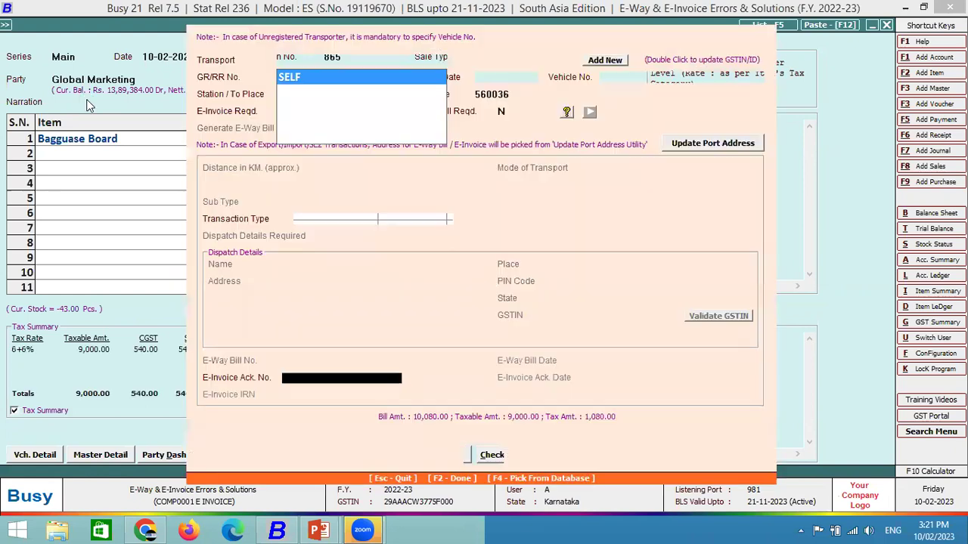
key("Return")
key("Return")
key("Return")
key("Return")
key("Return")
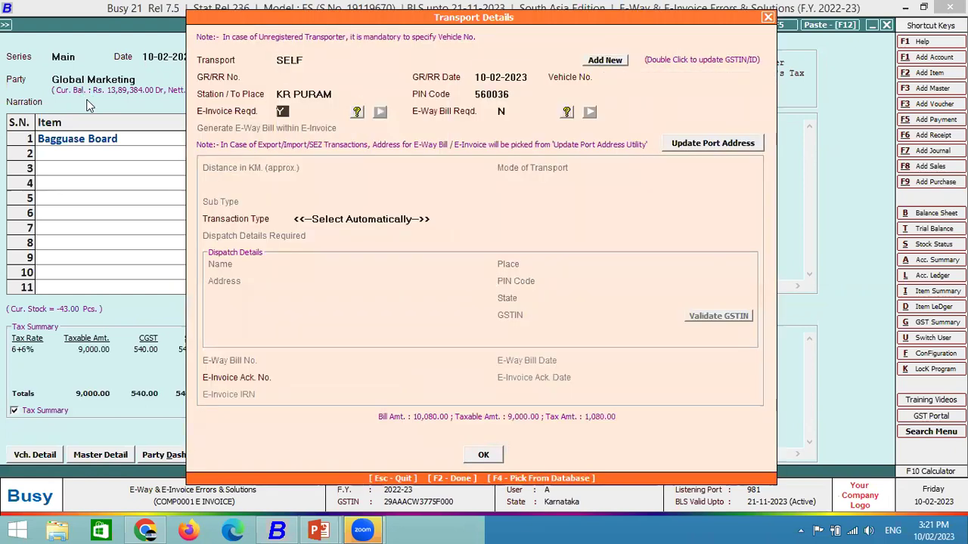
Save voucher 865 with transport details and agree to generate its e-invoice.
key("Return")
key("Return")
key("F2")
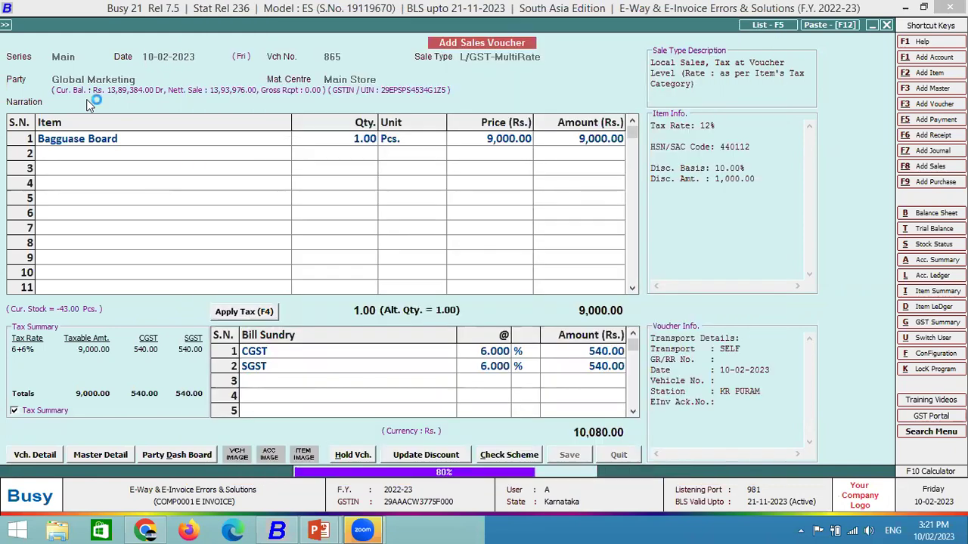
key("Return")
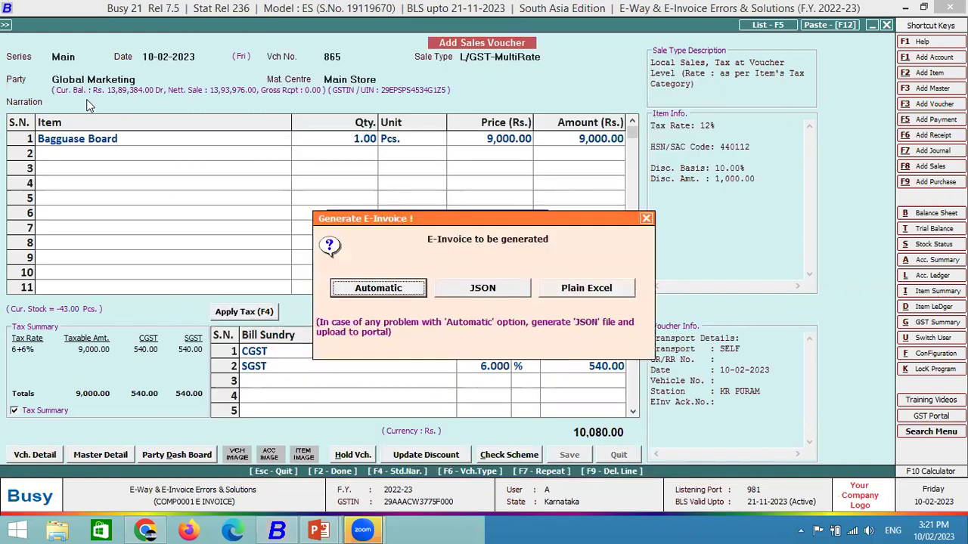
Attempt automatic e-invoice generation and dismiss the invalid bill-from Address1 error.
key("Return")
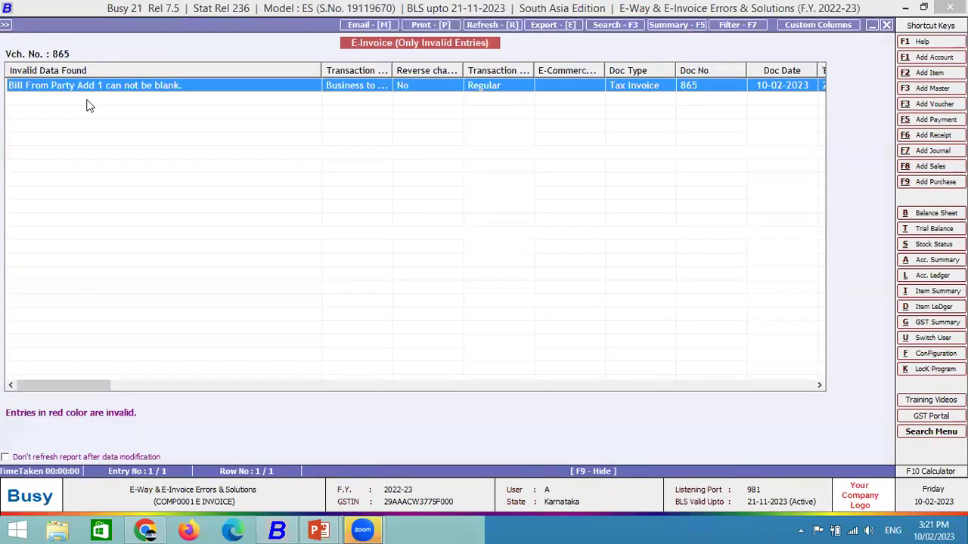
key("Escape")
key("F2")
key("Right")
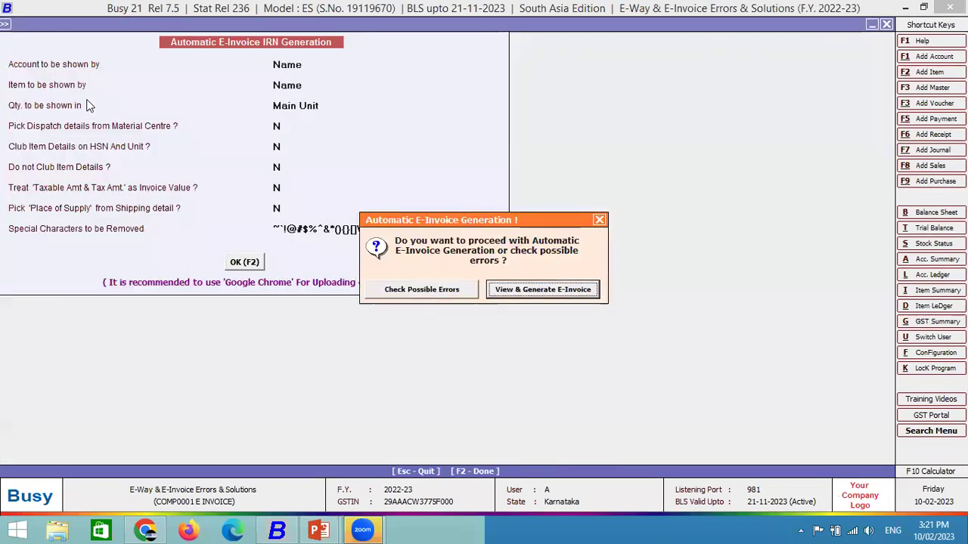
key("Return")
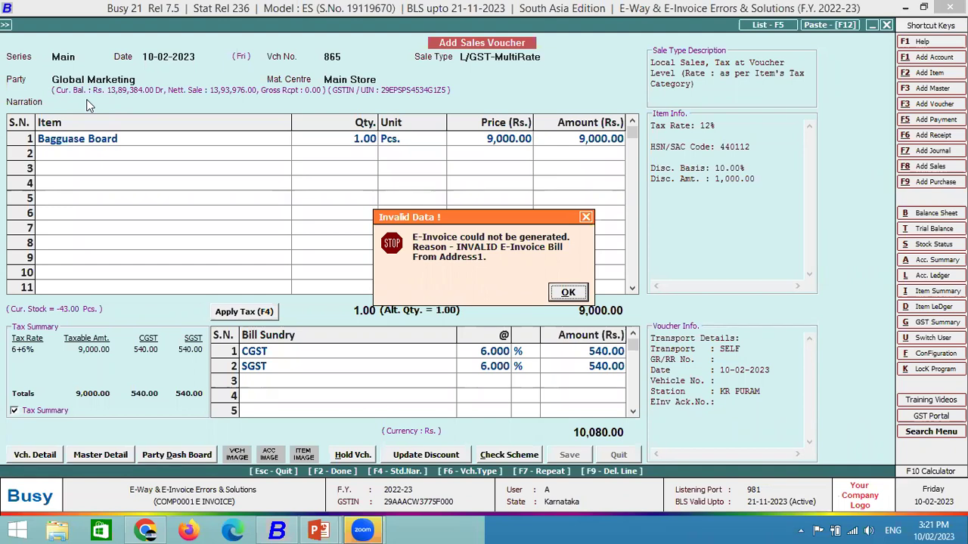
key("Return")
Decline printing the invoice and sending a notification, finishing the save.
key("Right")
key("Return")
key("Right")
key("Return")
Quit the blank voucher, view the Modify Company form's empty address, and close it unchanged.
key("Escape")
key("Escape")
key("Left")
key("Left")
key("Return")
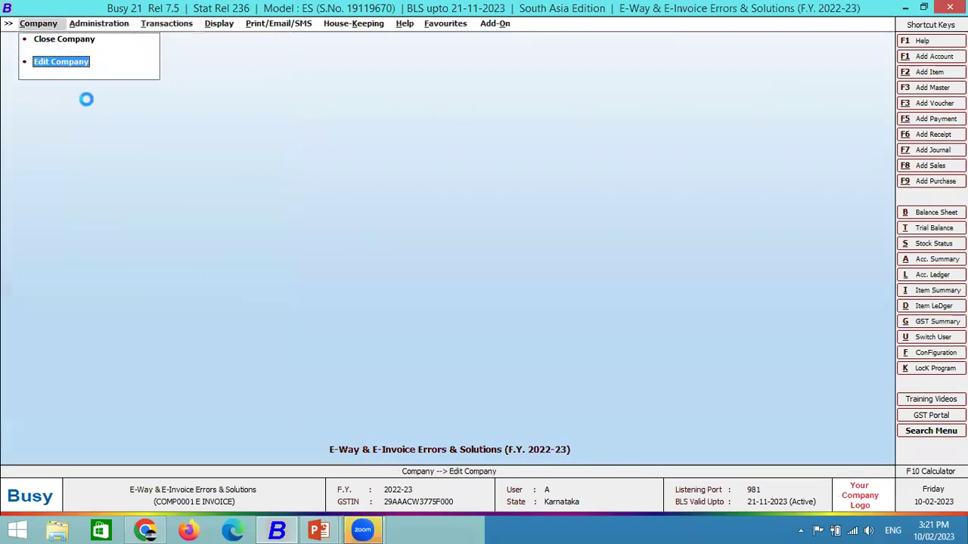
key("Return")
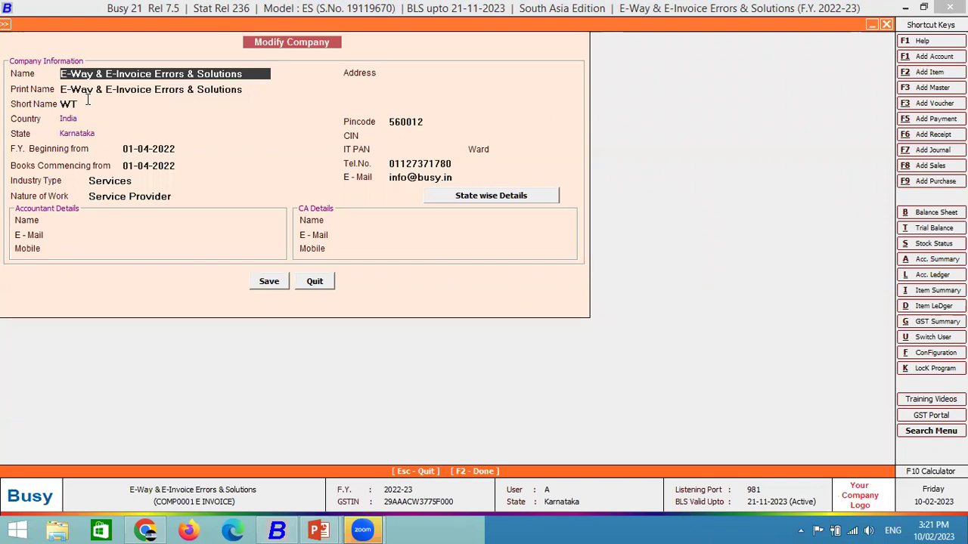
key("Escape")
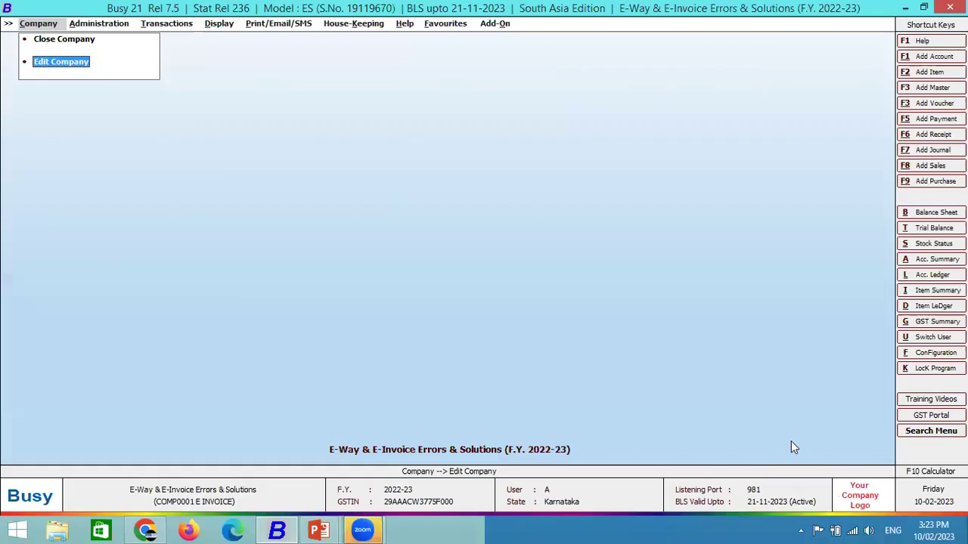
key("Right")
key("Right")
Start a Main-series sales voucher for party Global Marketing a.
key("Return")
key("Return")
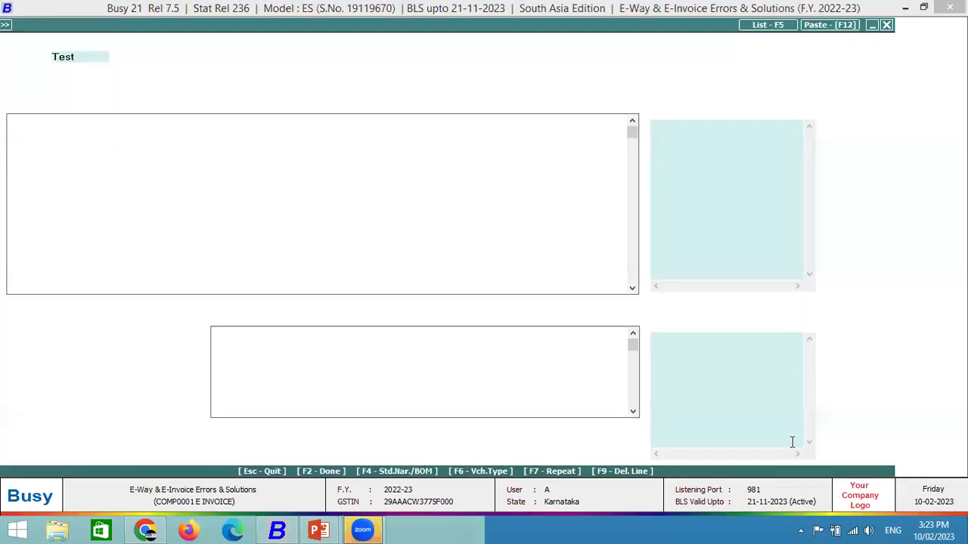
key("Up")
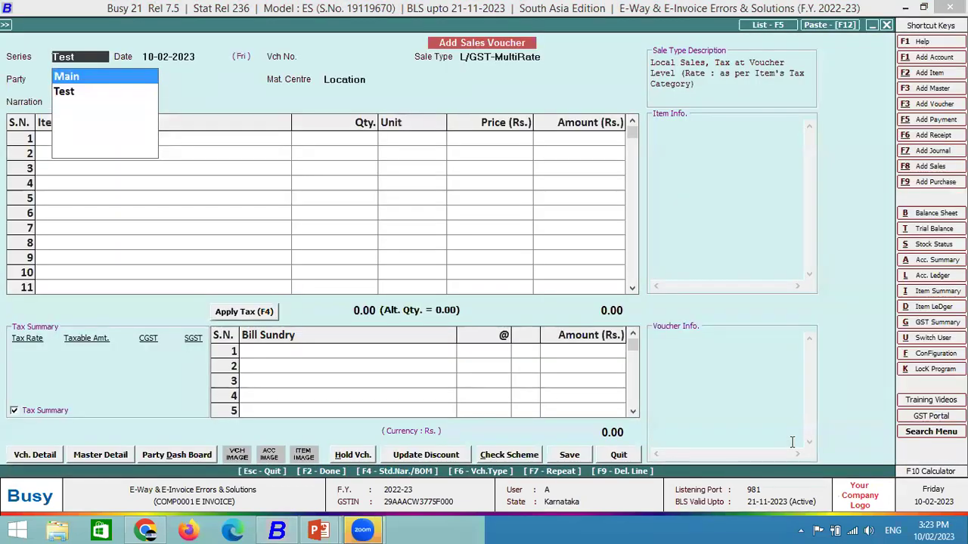
key("Return")
key("Return")
key("Return")
type("glo")
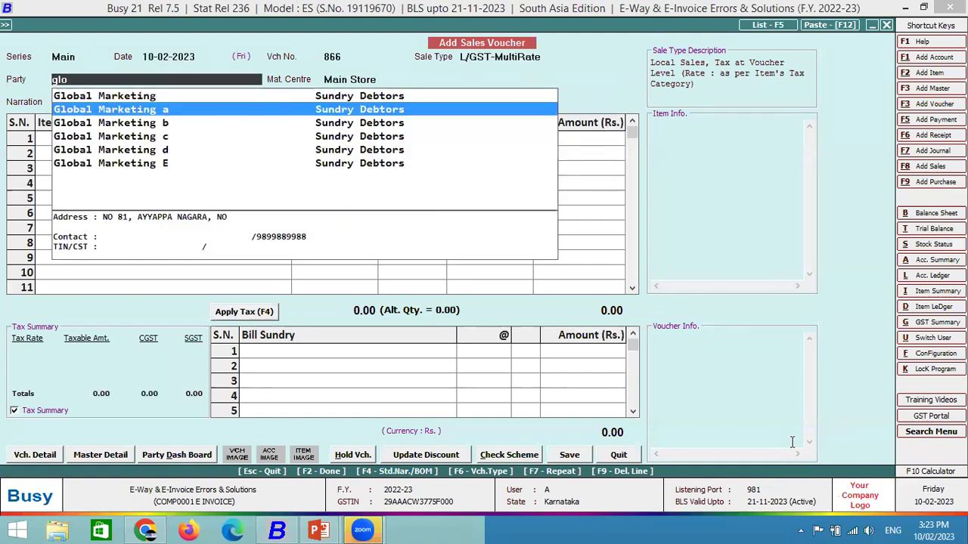
key("Return")
key("Return")
Add one Bagguase Board at price 1,000.
key("Return")
key("Return")
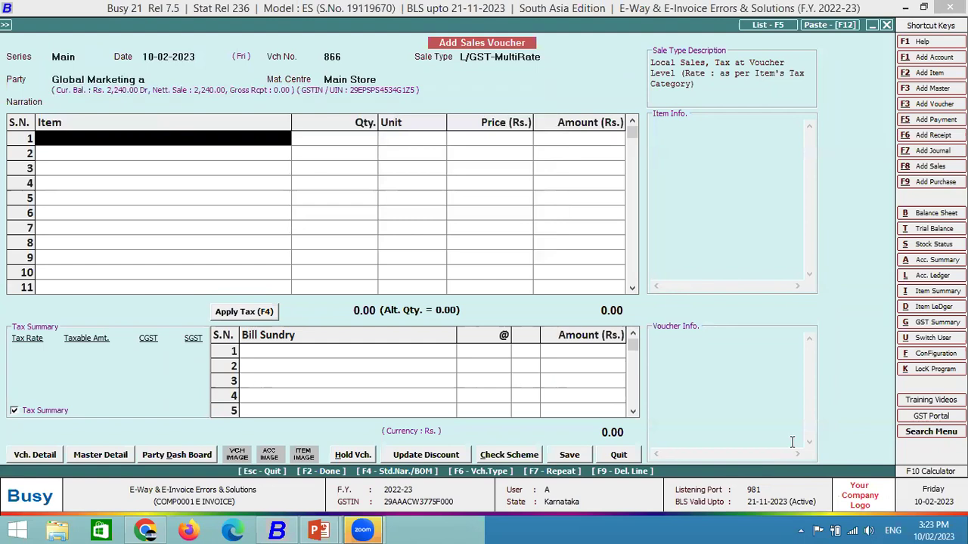
key("Down")
key("Return")
type("1")
key("Return")
key("Return")
type("1,000")
key("Return")
key("Return")
key("Return")
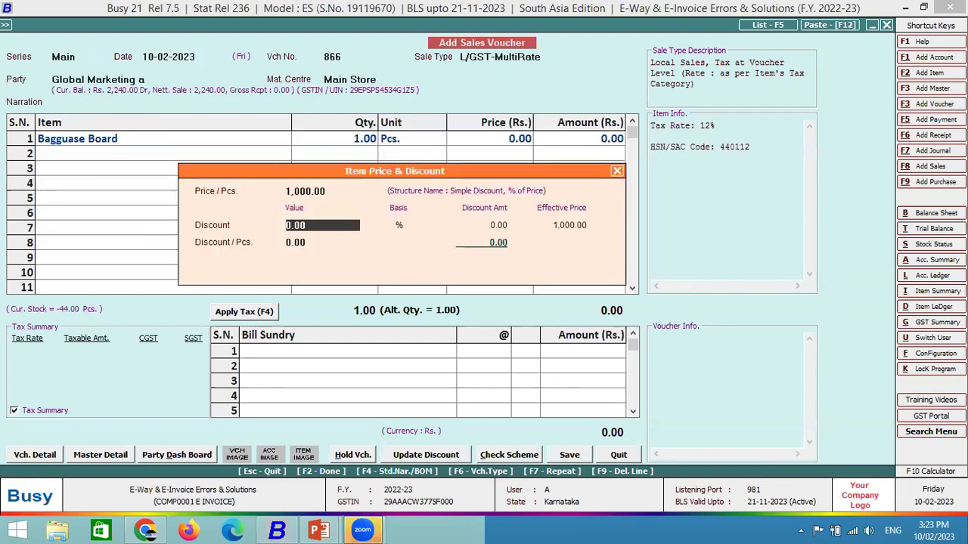
key("Return")
key("Return")
key("Return")
key("Return")
key("Return")
key("Return")
key("Return")
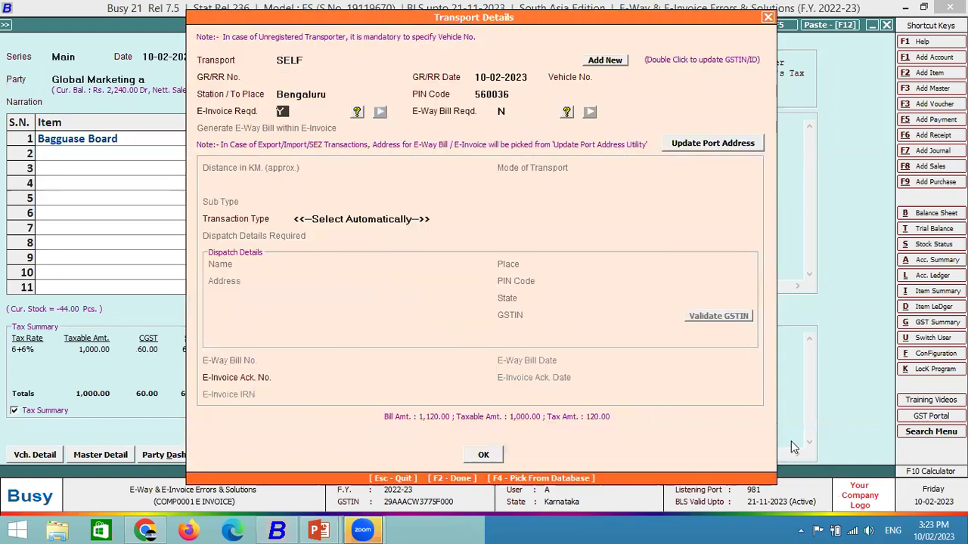
key("Return")
Confirm transport details, choose automatic e-invoice generation, and dismiss the bill-from address error.
key("Return")
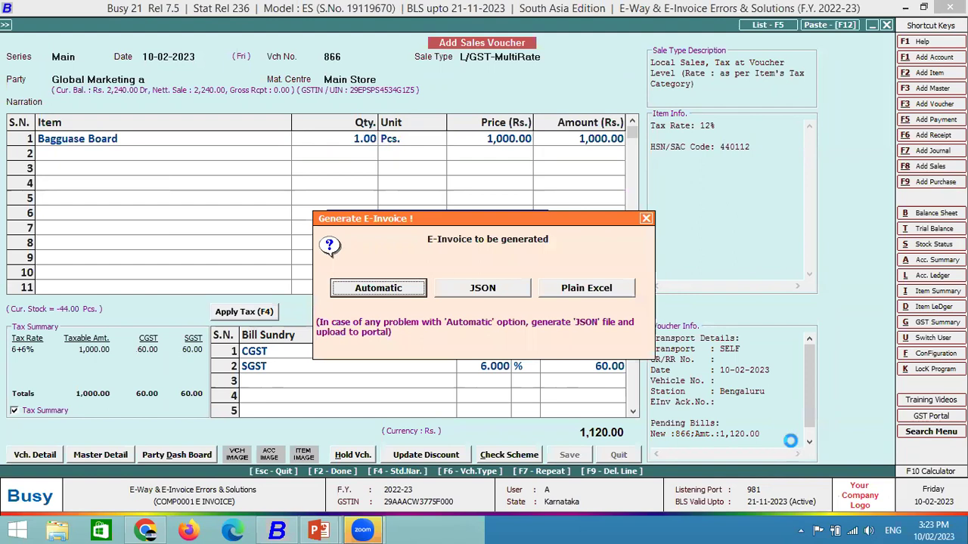
key("Return")
key("F2")
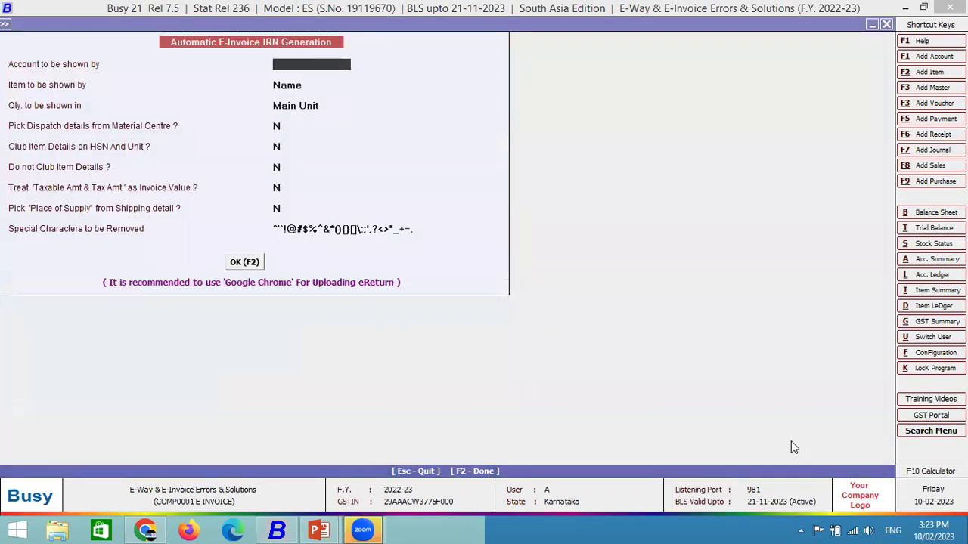
key("Return")
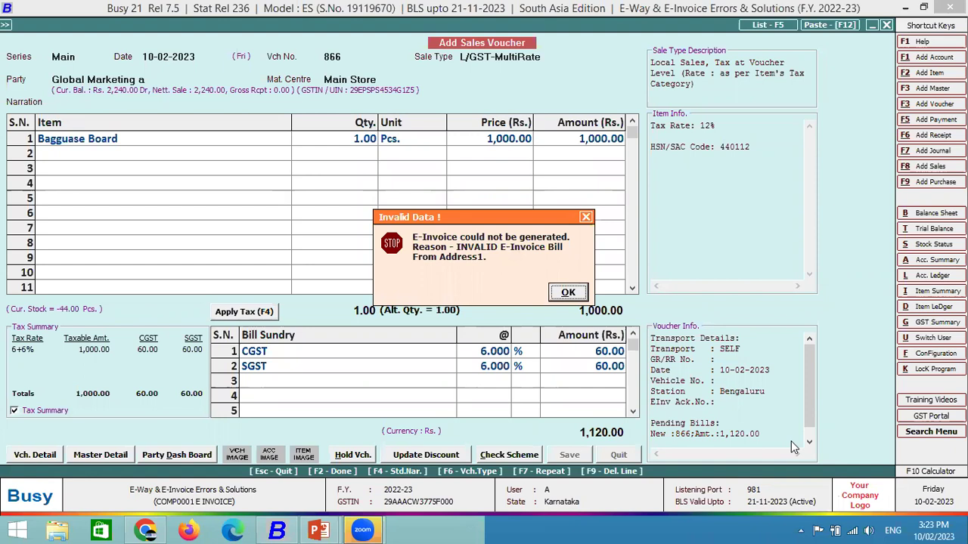
key("Escape")
key("Escape")
key("Escape")
key("Escape")
key("Escape")
key("Left")
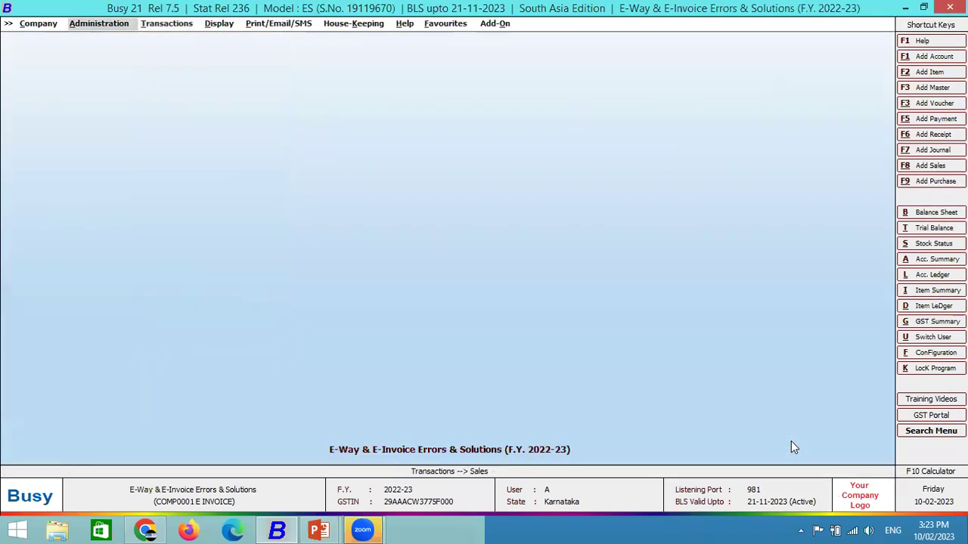
Edit the company details and fill the address lines with the text 'Address 1'.
key("Left")
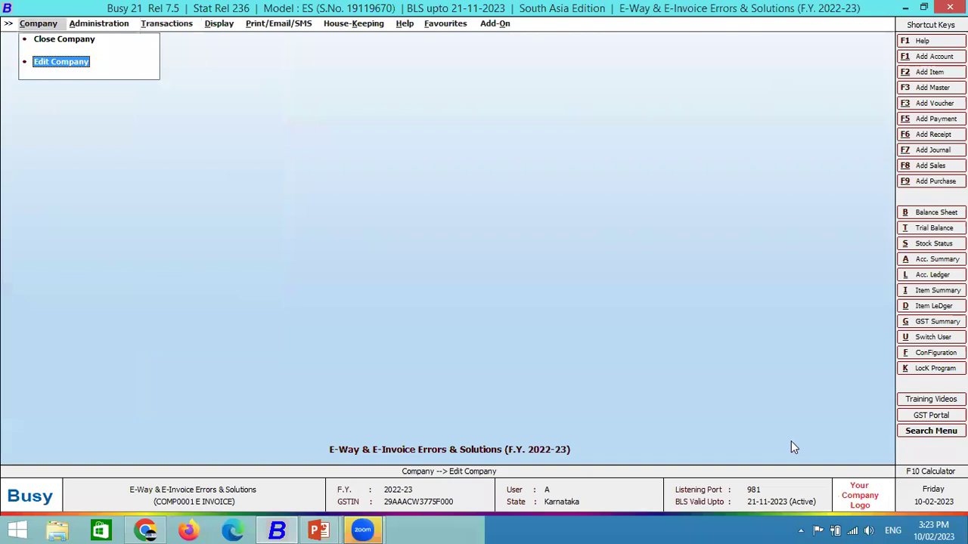
key("Return")
left_click(459, 75)
type("Address 1")
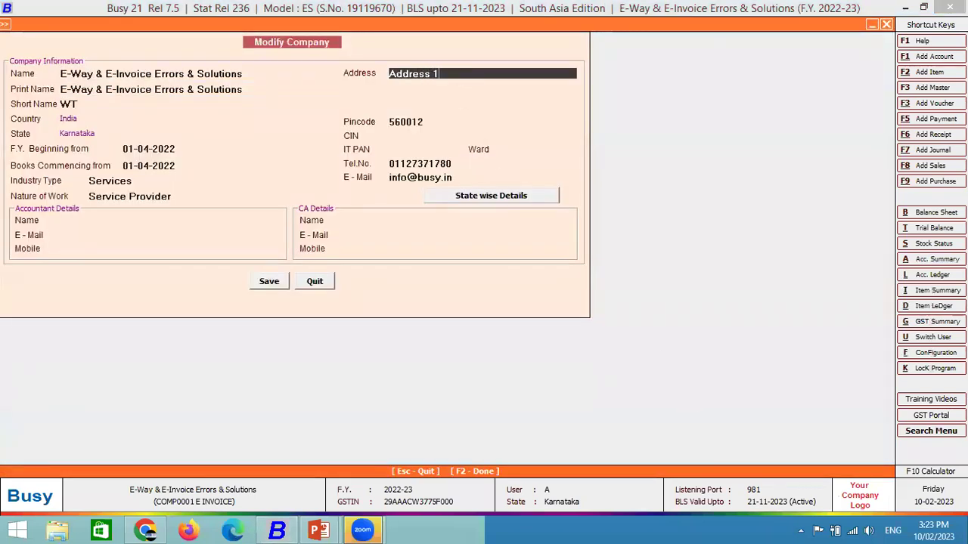
key("Return")
key("Up")
key("ctrl+c")
left_click(417, 87)
key("ctrl+v")
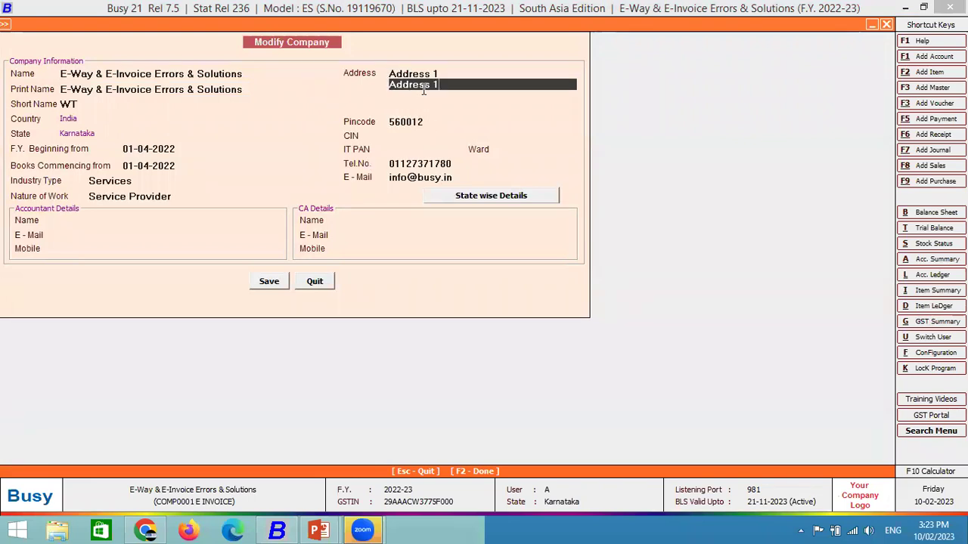
left_click(426, 96)
left_click(420, 109)
key("ctrl+v")
Change lines two to four to read Address 2, Address 3 and Address 4.
left_click(453, 73)
left_click(448, 85)
key("BackSpace")
type("2")
left_click(445, 95)
key("BackSpace")
type("3")
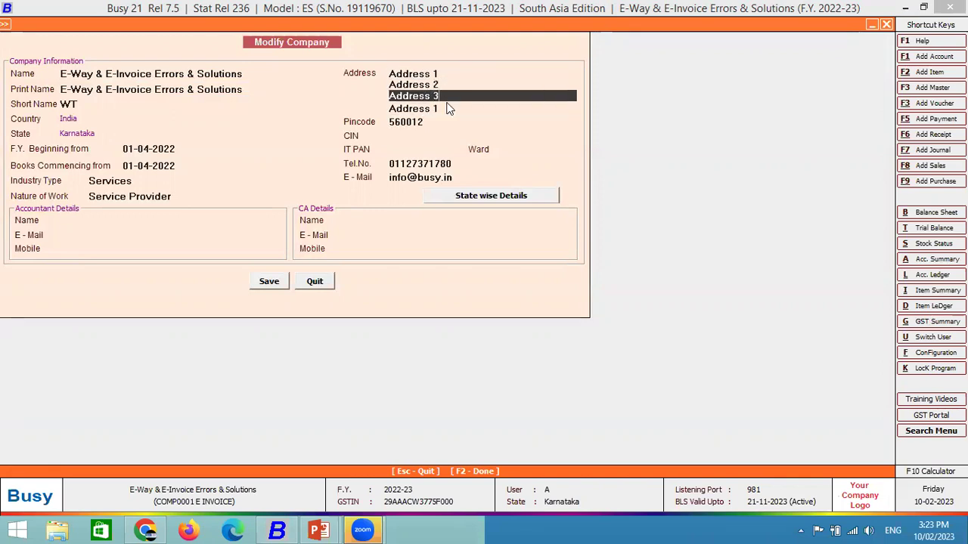
left_click(448, 108)
key("BackSpace")
type("4")
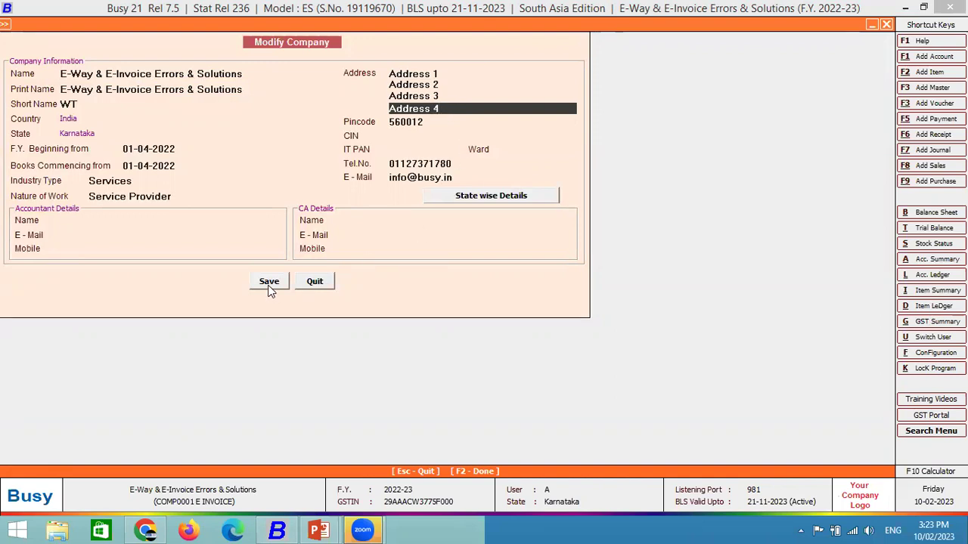
Save the company details, declining to update the standard printing formats.
left_click(269, 287)
key("Return")
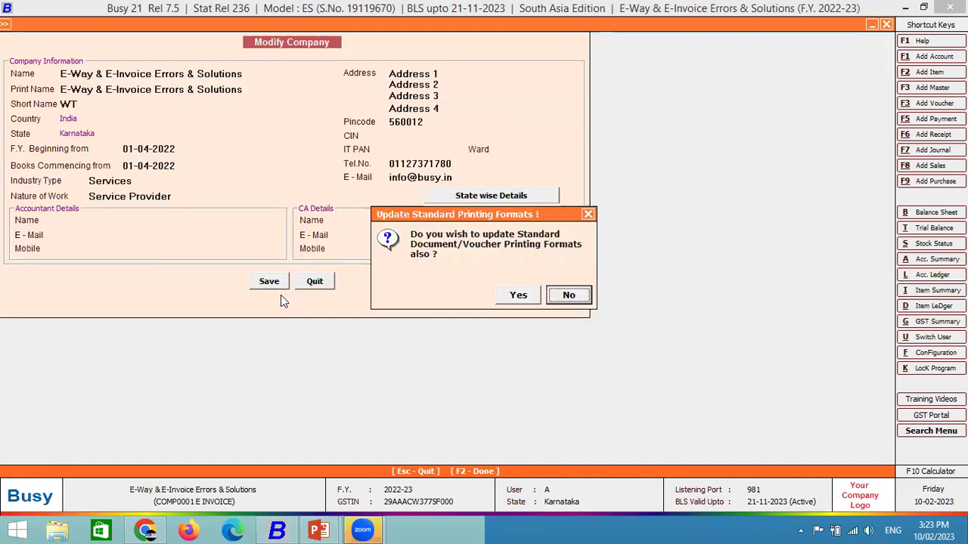
key("Return")
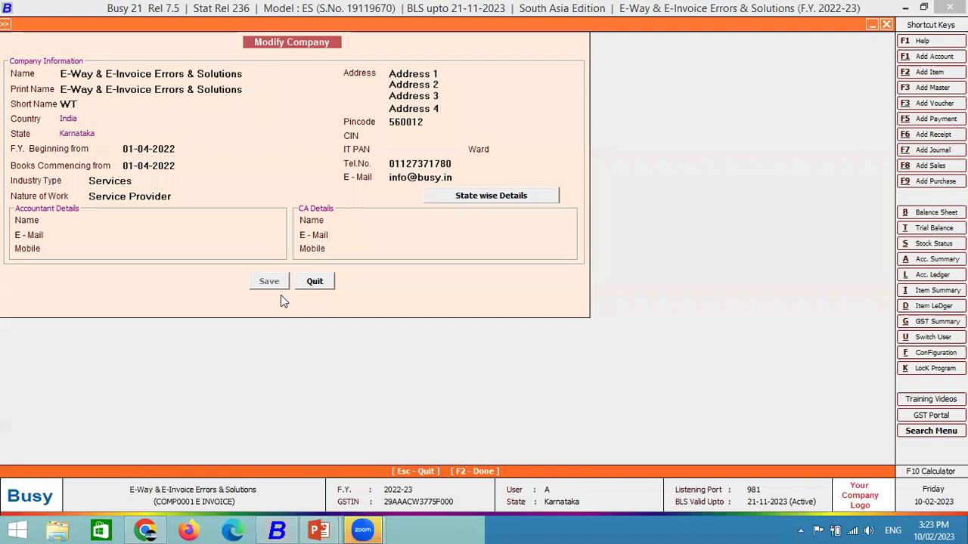
key("Right")
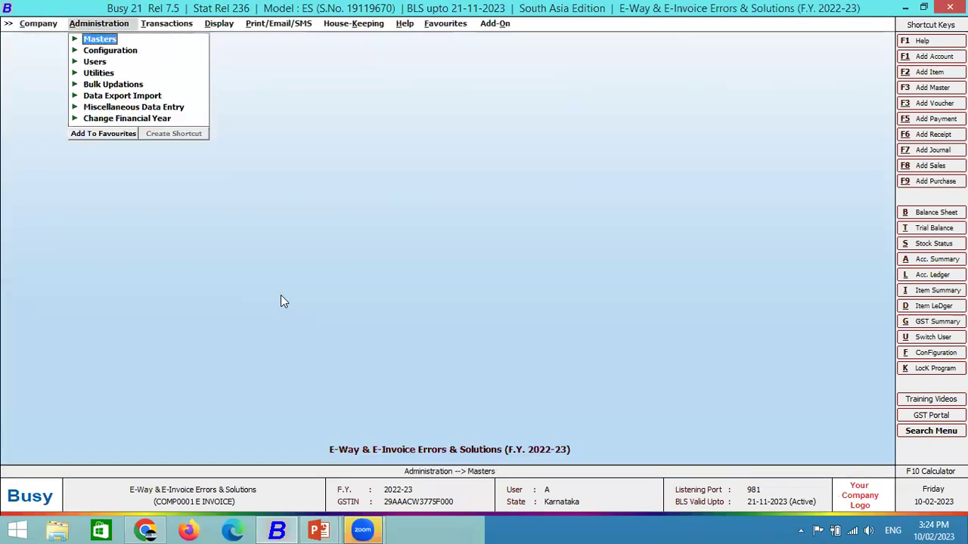
Start Main-series sales voucher 867 with Global Marketing a as the party.
key("Return")
key("Right")
key("Return")
key("Return")
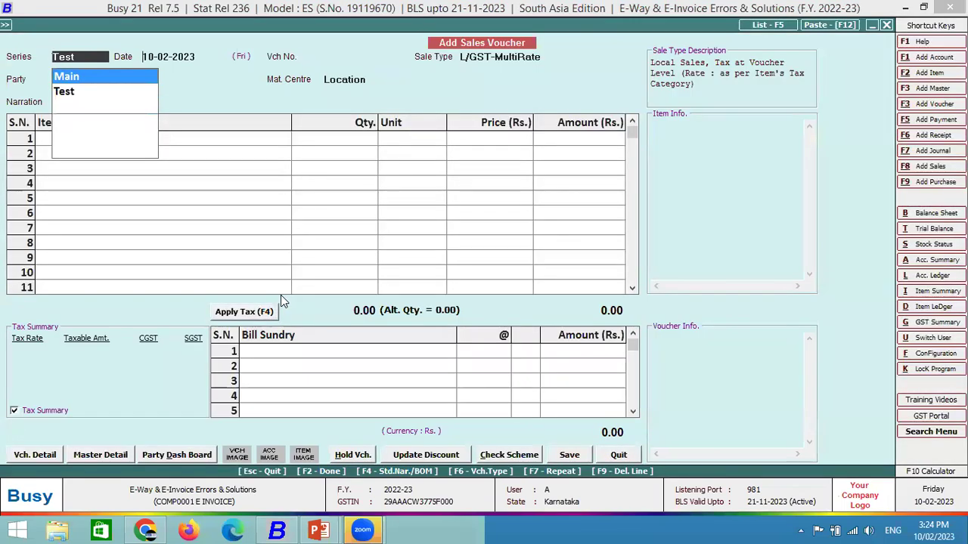
key("Return")
key("Return")
type("gl")
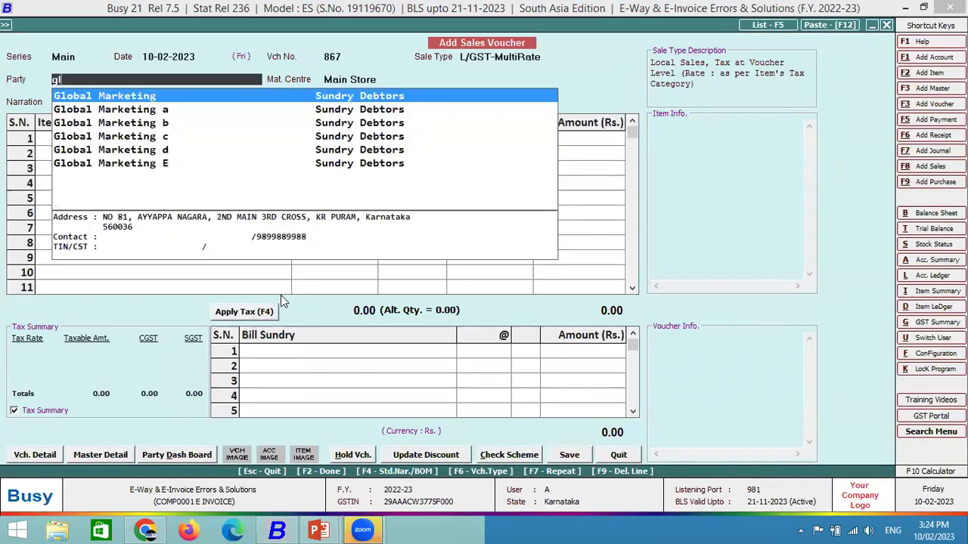
key("Return")
key("Return")
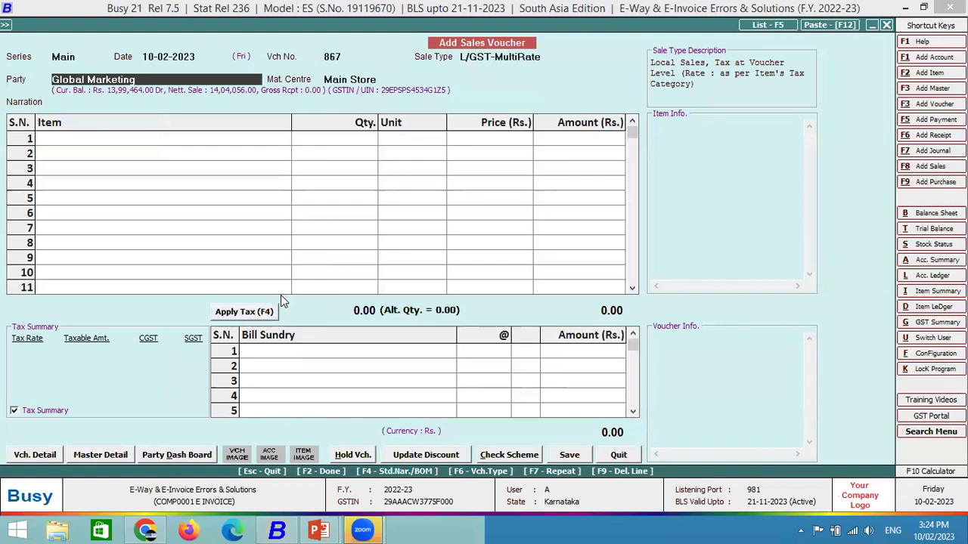
key("Down")
key("Down")
Add one Bagguase Board at a price of 10000.
key("Return")
key("Return")
key("Return")
key("Down")
key("Down")
key("Return")
type("1")
key("Return")
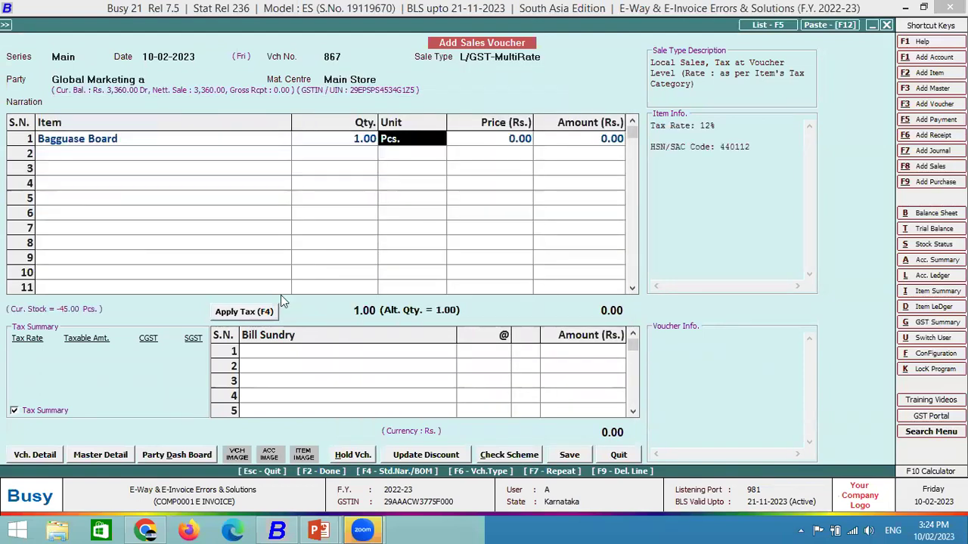
key("Return")
type("10000")
key("Return")
key("Return")
key("Return")
key("Return")
key("Return")
key("Return")
key("Return")
key("Return")
key("Return")
Request automatic e-invoice generation and dismiss the Address 2 length error.
key("F2")
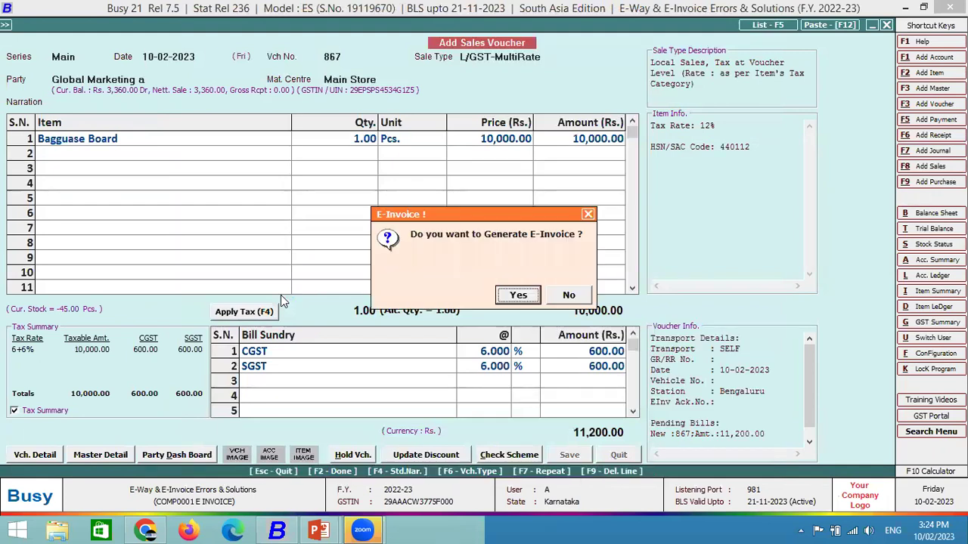
key("Return")
key("Return")
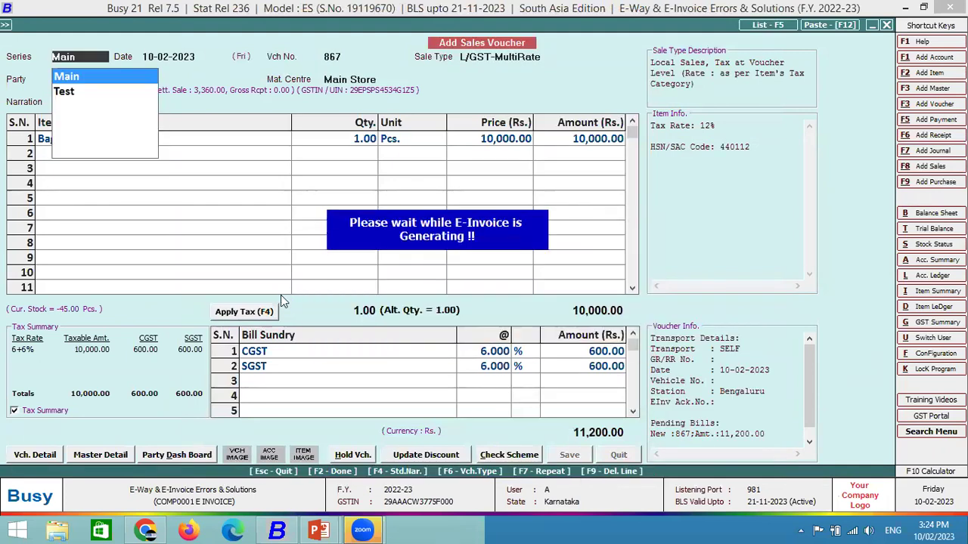
key("Return")
key("F2")
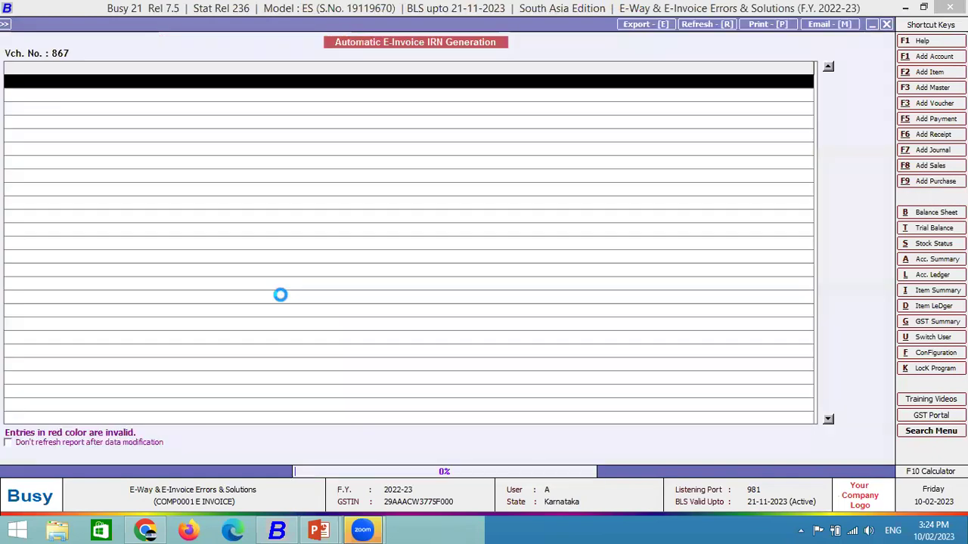
key("Return")
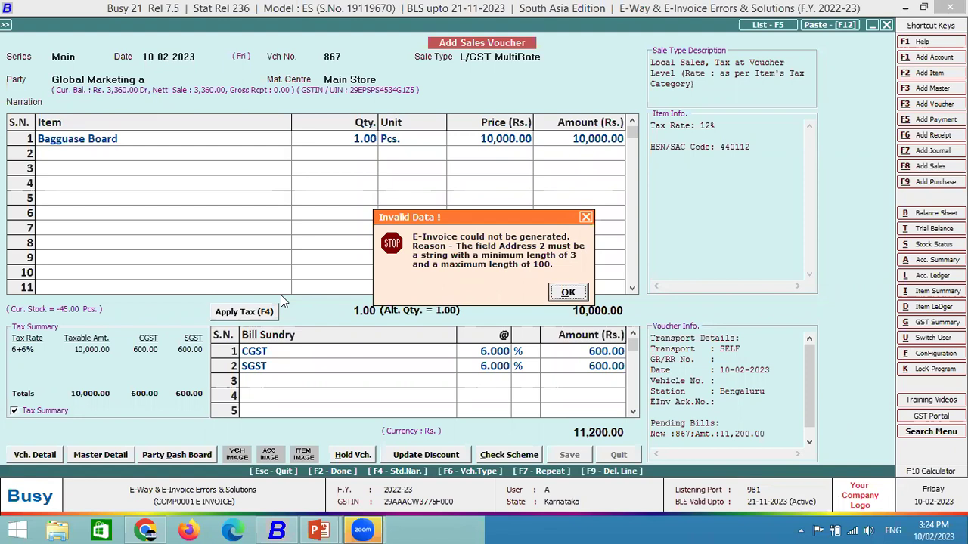
key("Return")
Decline printing and notification, saving voucher 867 and starting voucher 868 in Main series.
key("Right")
key("Return")
key("Right")
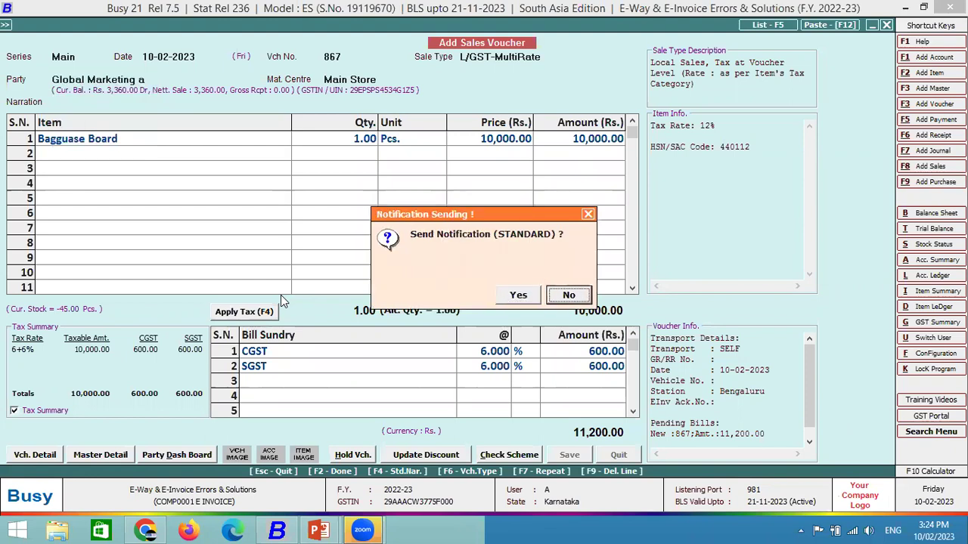
key("Return")
key("Return")
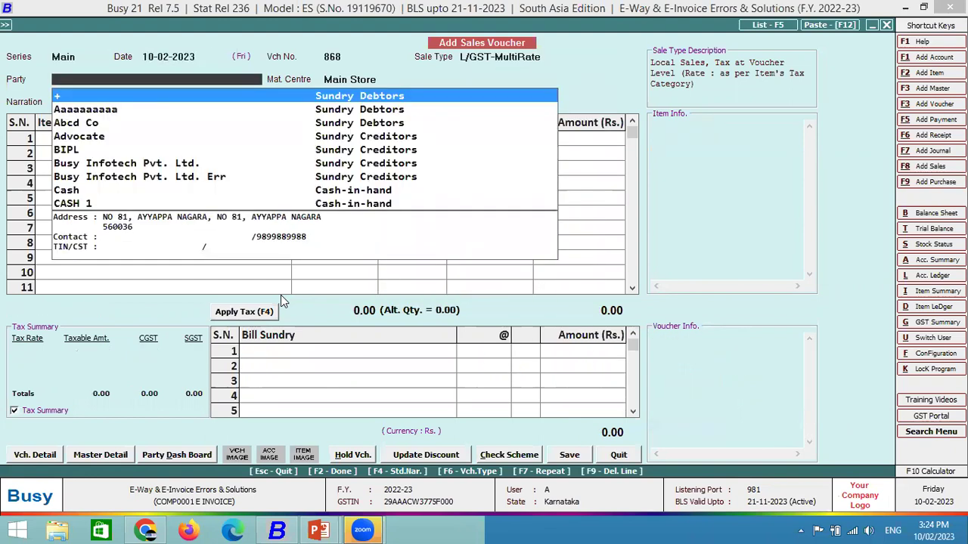
Pick Global Marketing a as the party and bring up its account master (Alt+M).
type("glo")
key("Down")
key("Up")
key("Down")
key("Return")
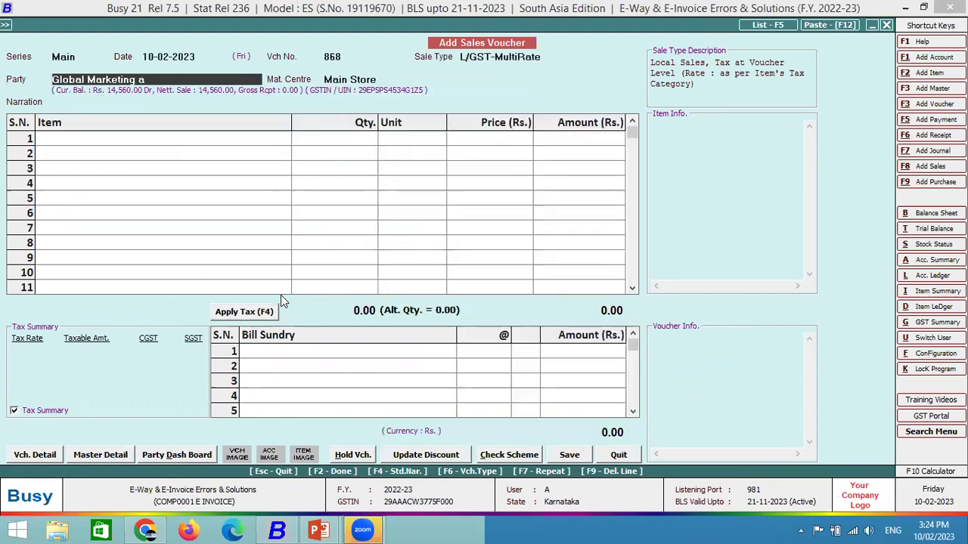
key("alt+m")
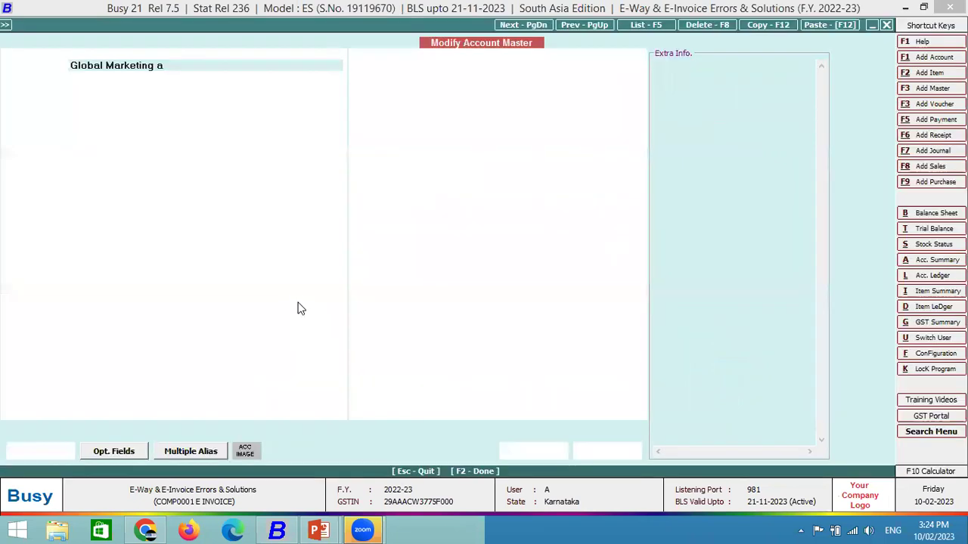
Replace NO with Benagaluru on the second address line and save the account.
left_click(98, 204)
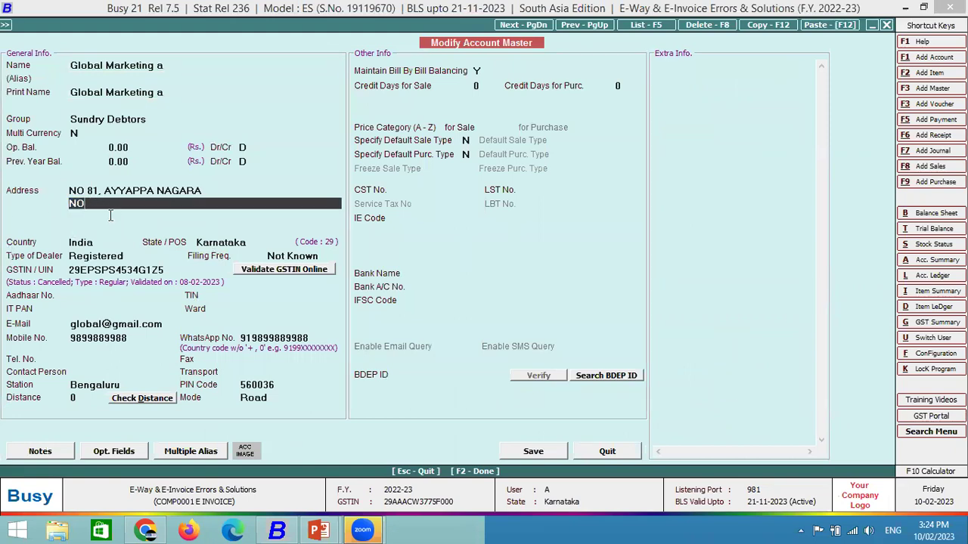
left_click(218, 189)
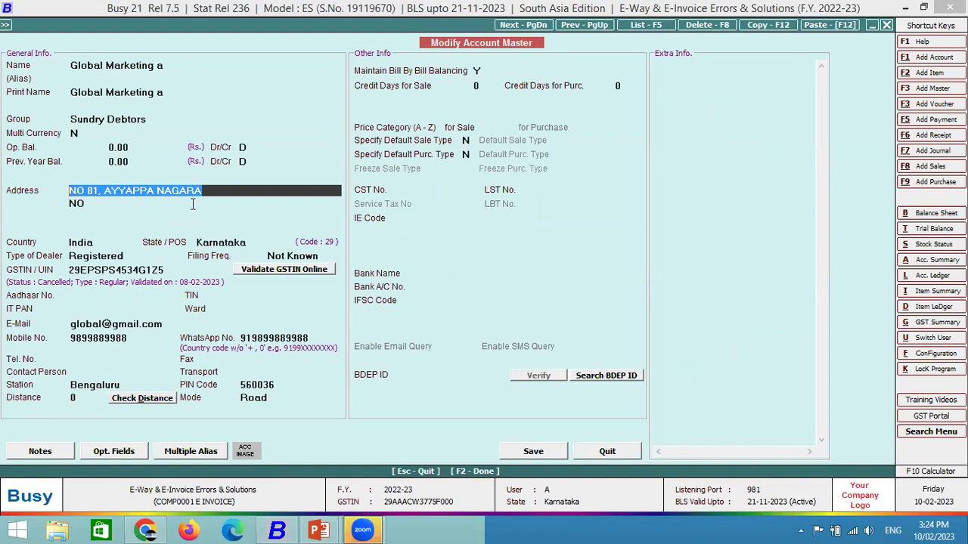
left_click(95, 204)
left_click(90, 204)
double_click(90, 204)
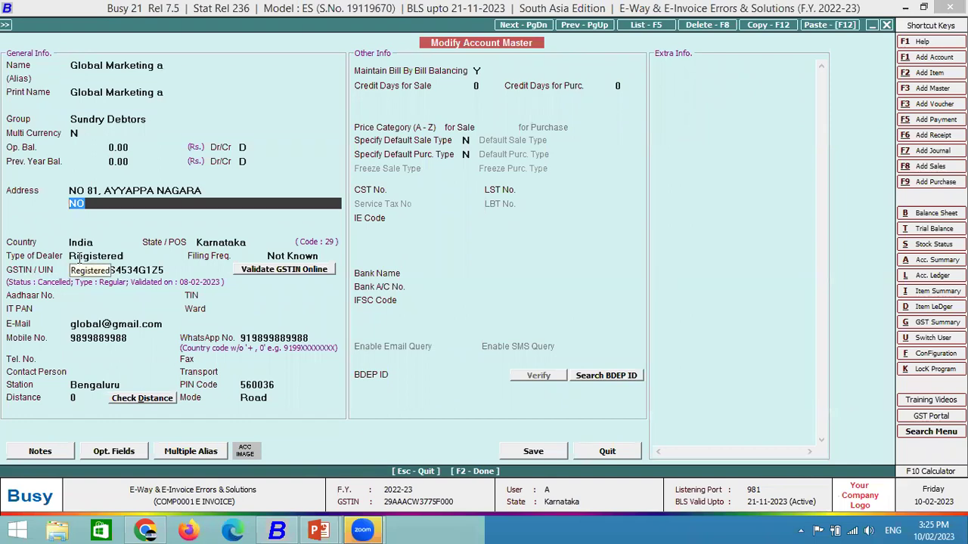
left_click(88, 204)
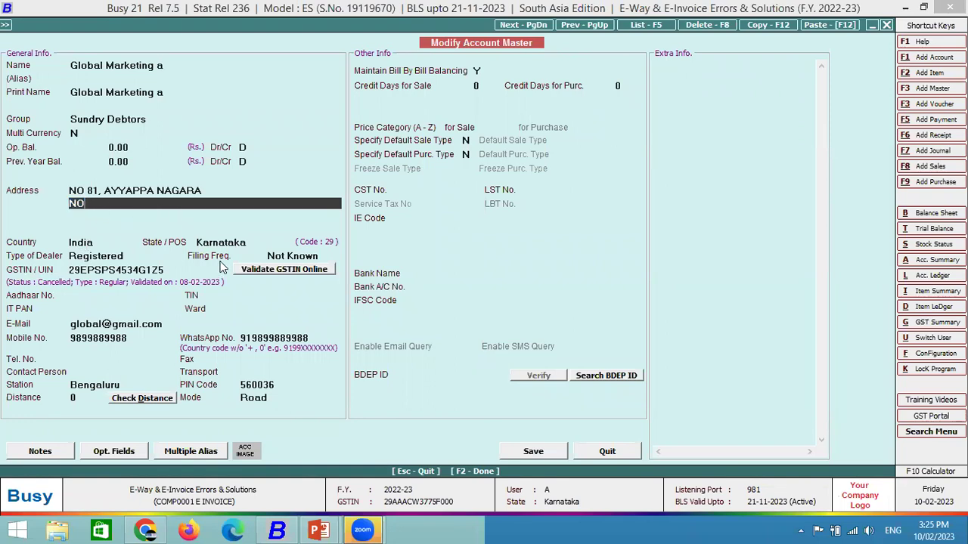
key("BackSpace")
key("BackSpace")
type("Benagaluru")
key("Return")
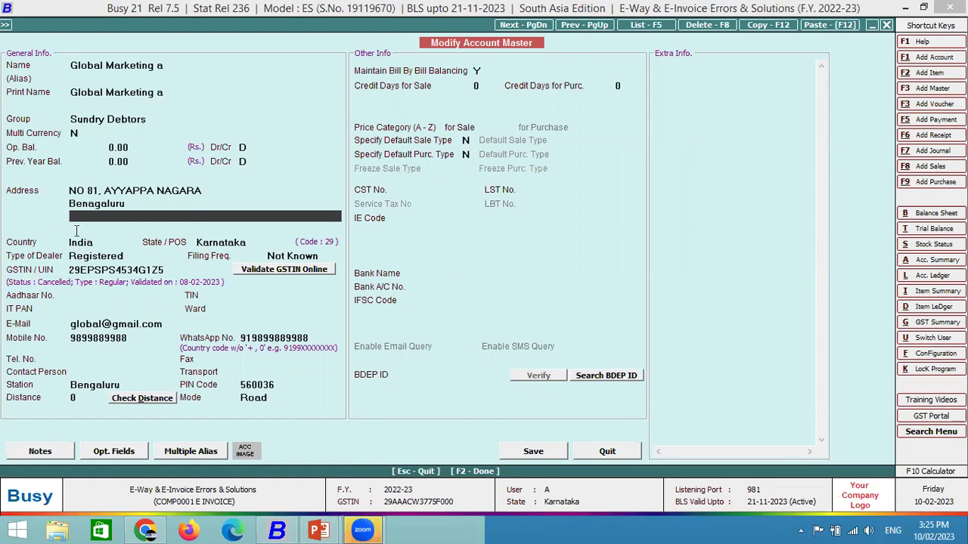
key("F2")
key("Return")
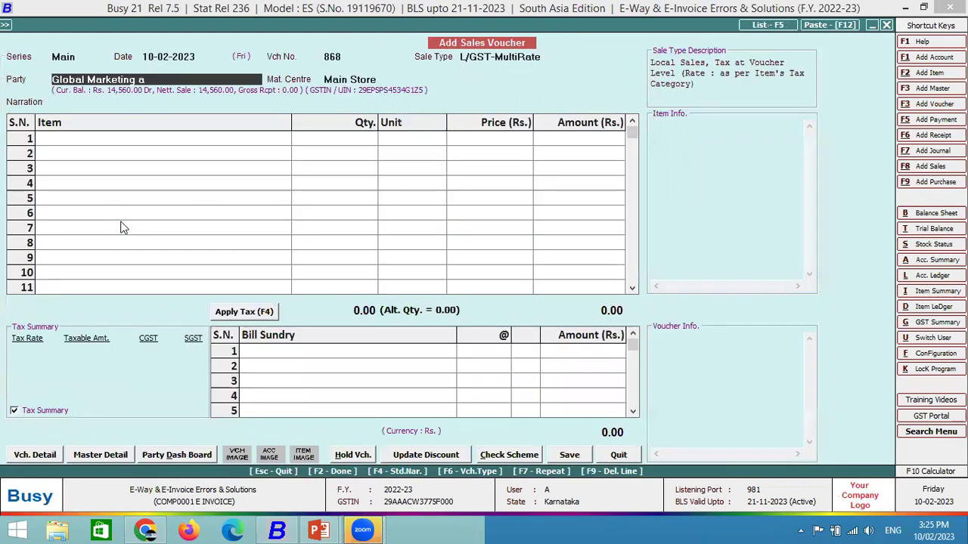
Start a Main-series voucher with Global Marketing a as the party.
key("Escape")
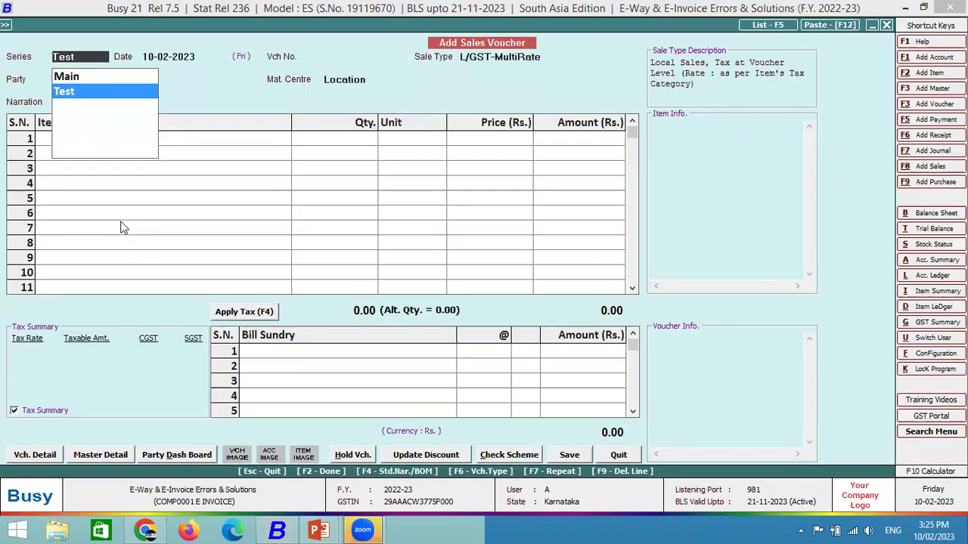
key("Up")
key("Return")
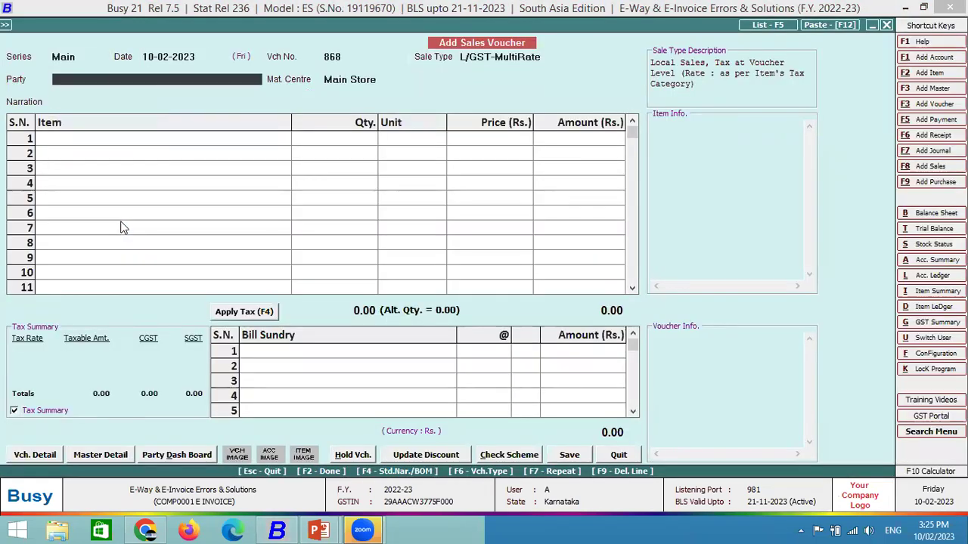
key("Down")
type("gl")
key("Down")
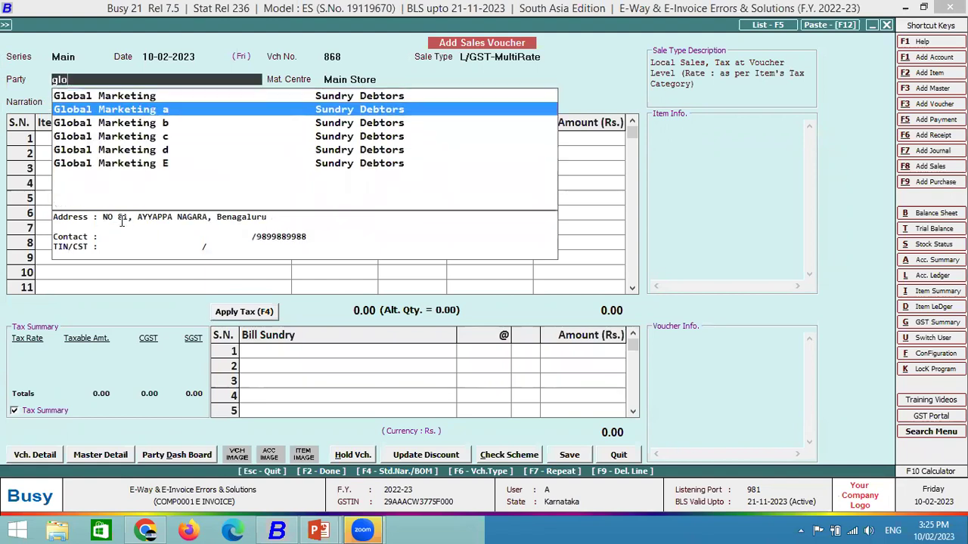
key("Return")
key("F2")
Add one Bagguase Board at a price of 10000.
type("b")
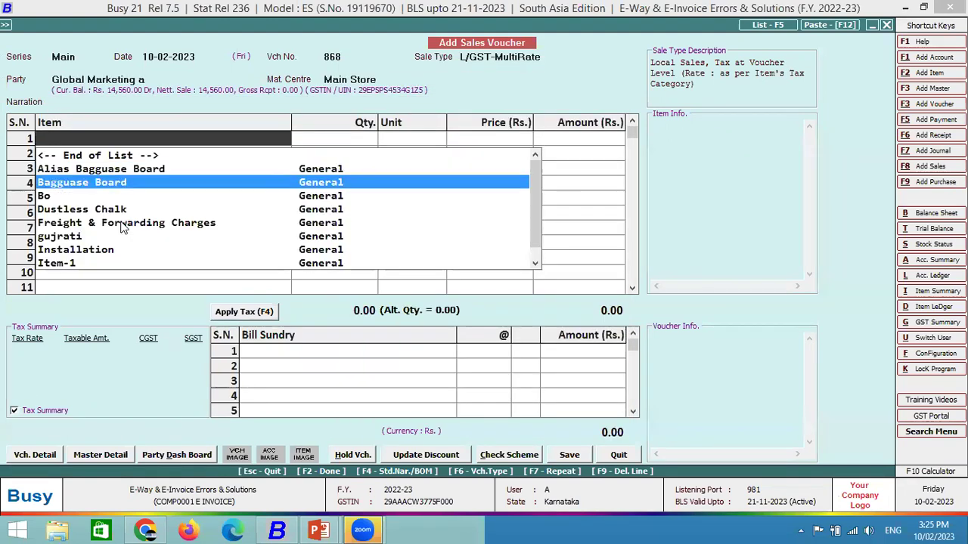
key("Return")
type("1")
key("Return")
key("Return")
type("10000")
Accept 6% CGST/SGST and SELF transport, save, and agree to generate the e-invoice.
key("Return")
key("Return")
key("Return")
key("Return")
key("Return")
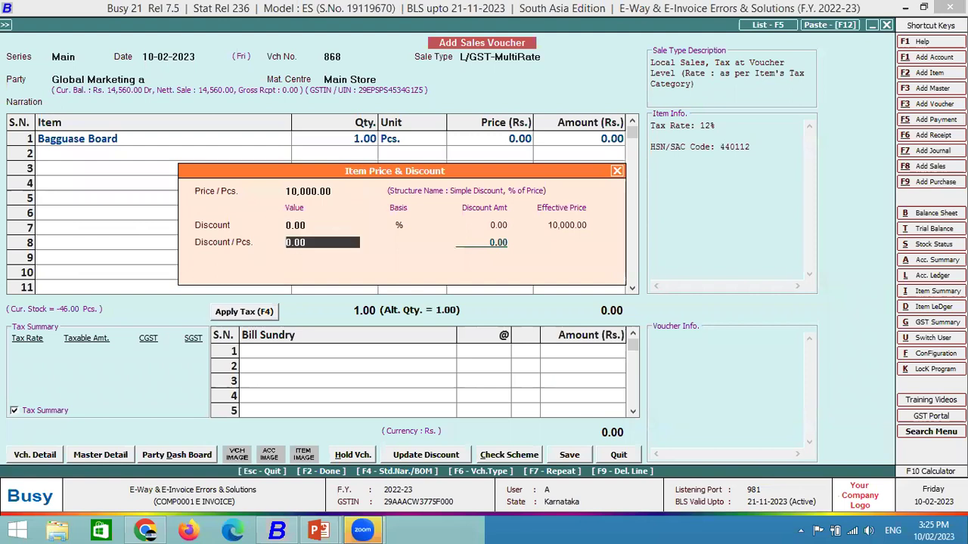
key("F2")
key("Return")
key("Return")
key("F2")
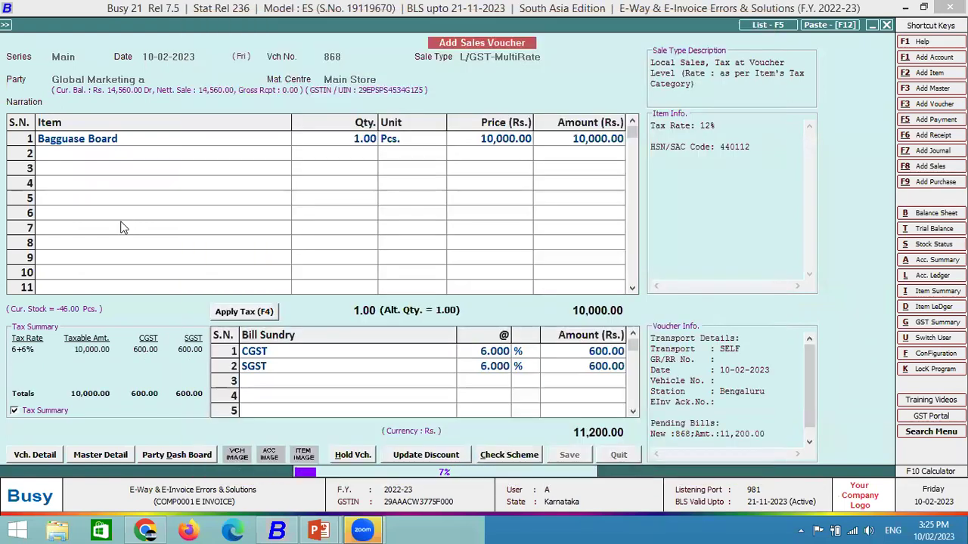
key("Return")
key("Return")
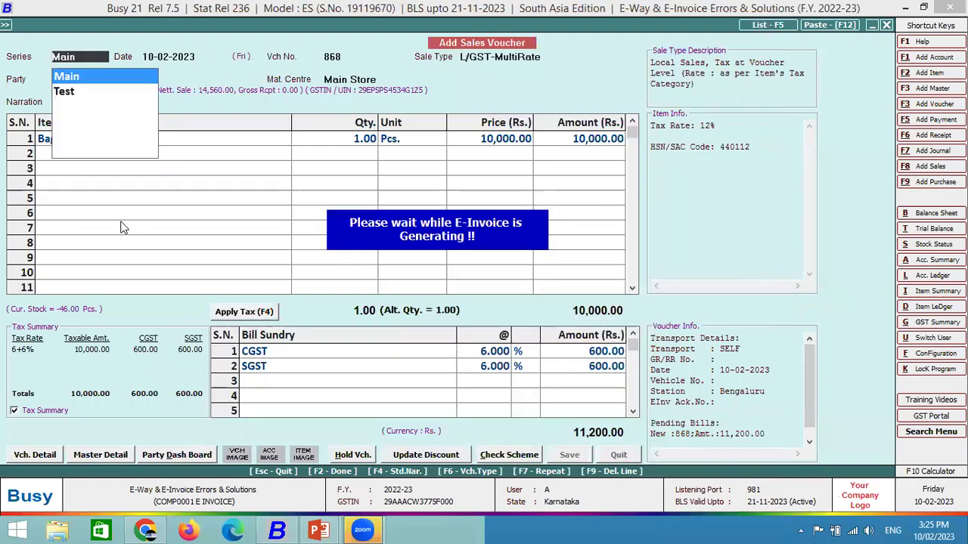
Generate voucher 868's e-invoice automatically, acknowledge it, and skip printing and notification.
key("F2")
key("Right")
key("Return")
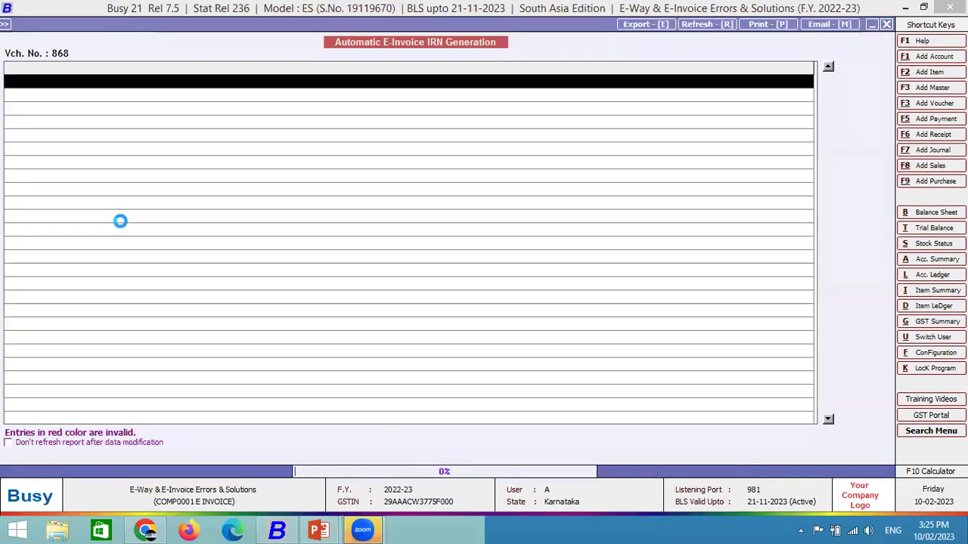
key("Return")
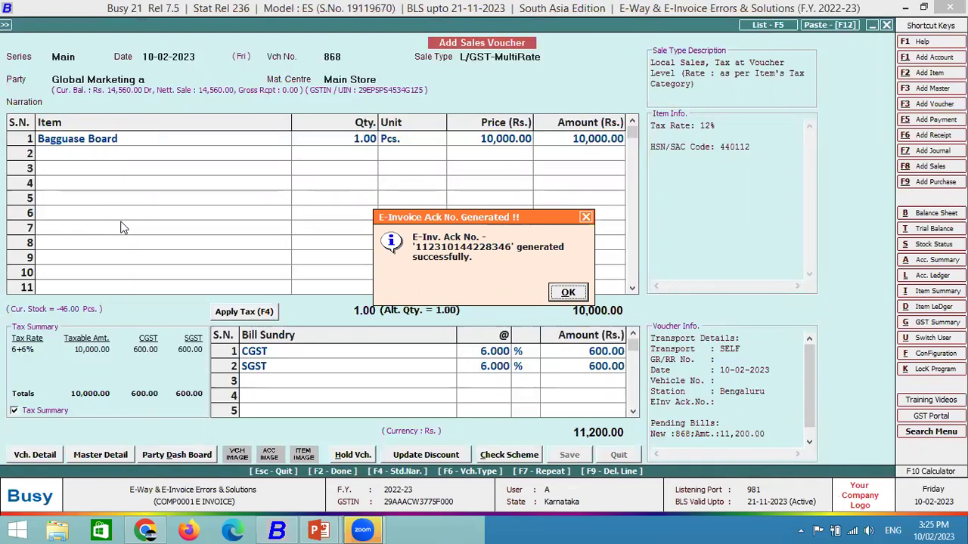
key("Return")
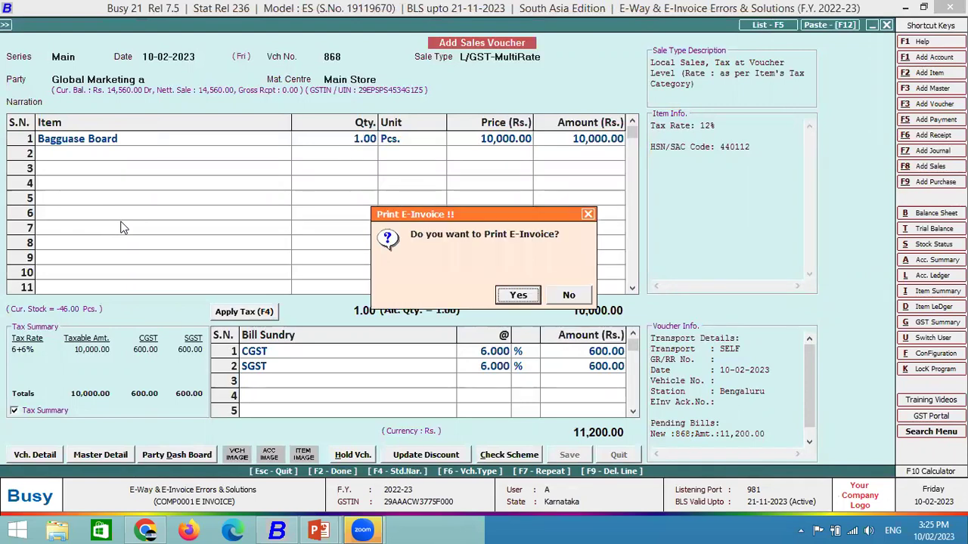
key("Right")
key("Return")
key("Right")
key("Return")
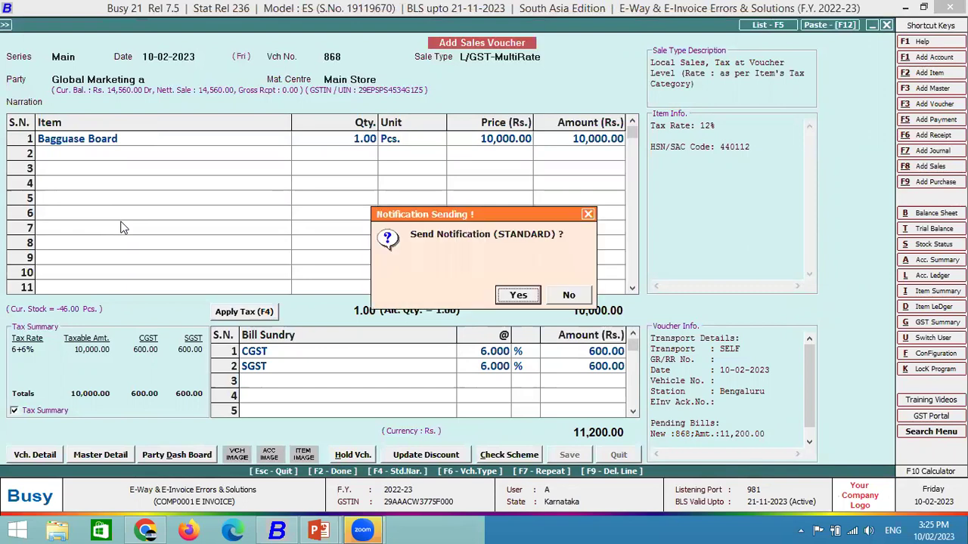
key("Right")
key("Return")
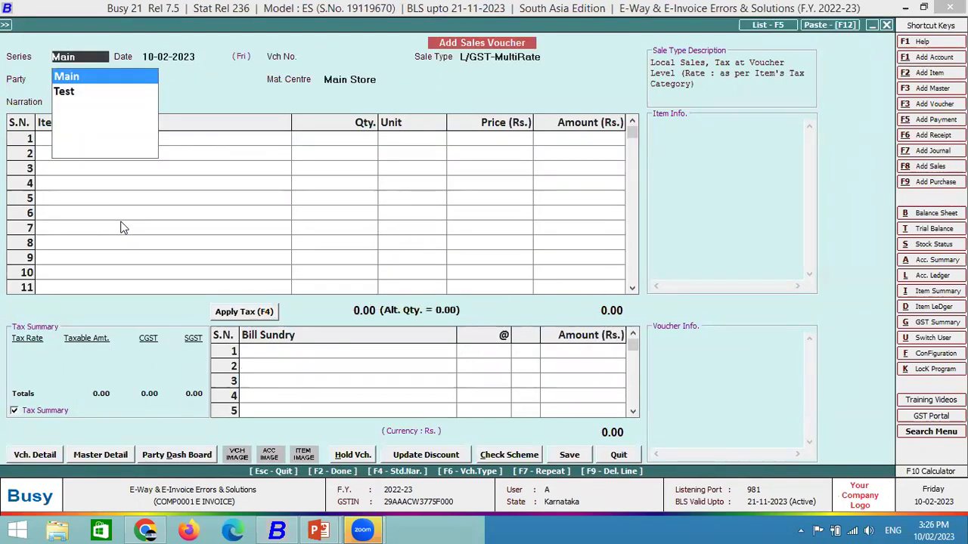
Begin voucher 869 in Main series for Global Marketing a, then back out with Esc.
key("Return")
key("Return")
key("Return")
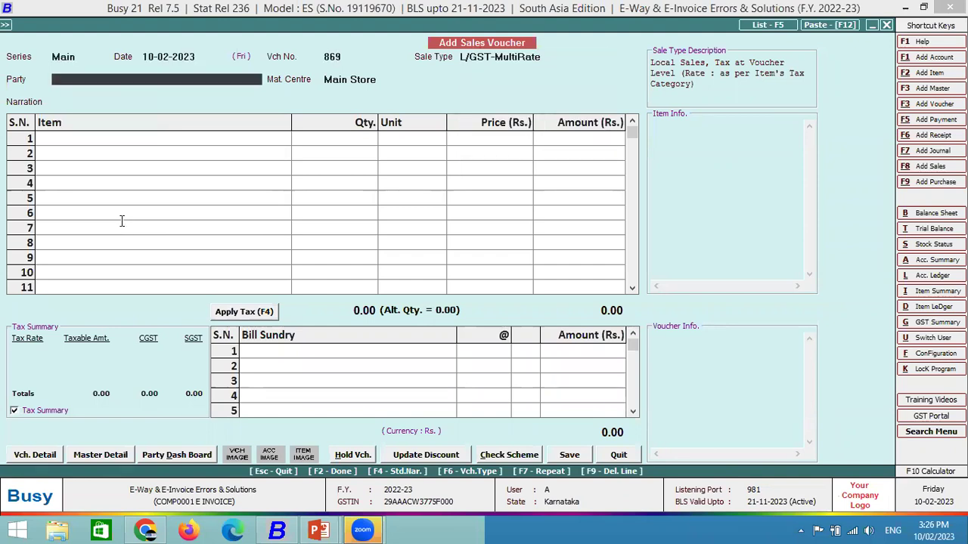
key("Down")
key("Return")
key("Return")
key("Escape")
key("Escape")
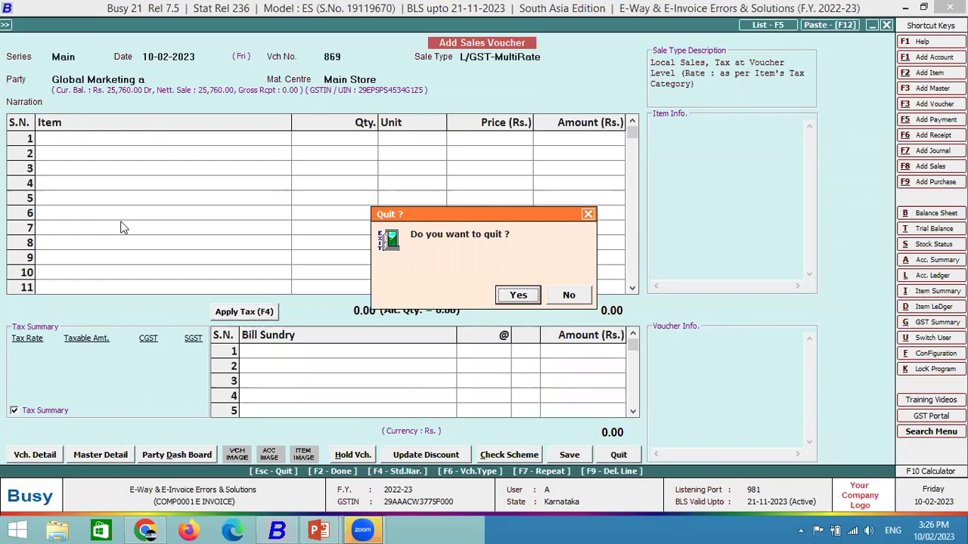
Quit the unfinished voucher and start a blank sales voucher dated 10-02-2023.
key("Return")
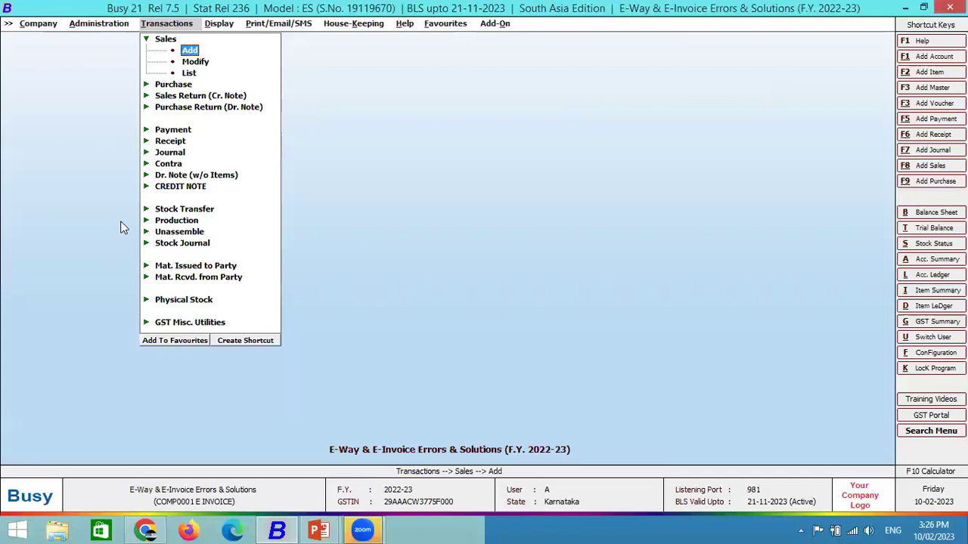
key("Escape")
key("Return")
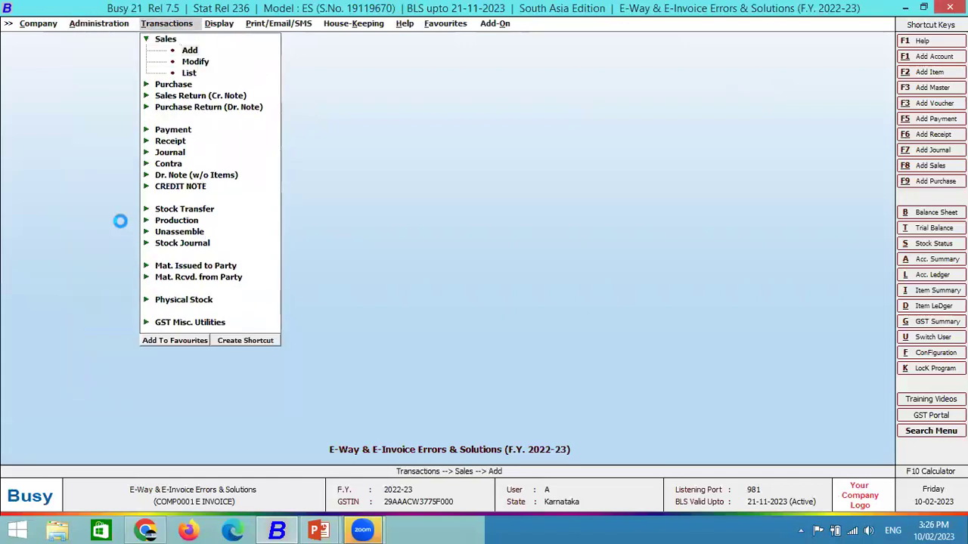
key("Return")
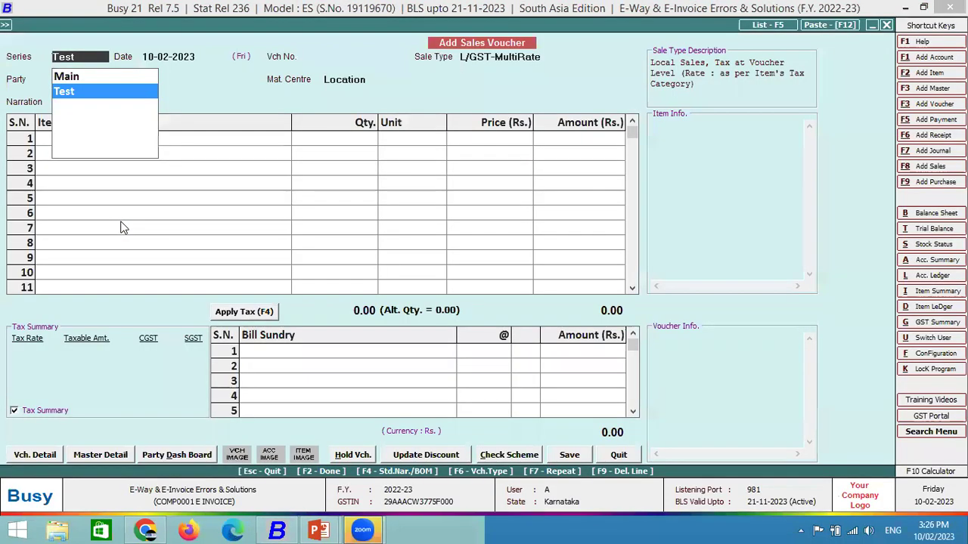
Set series Main, keep the date and L/GST-MultiRate, and choose party Global Marketing b.
key("Up")
key("Return")
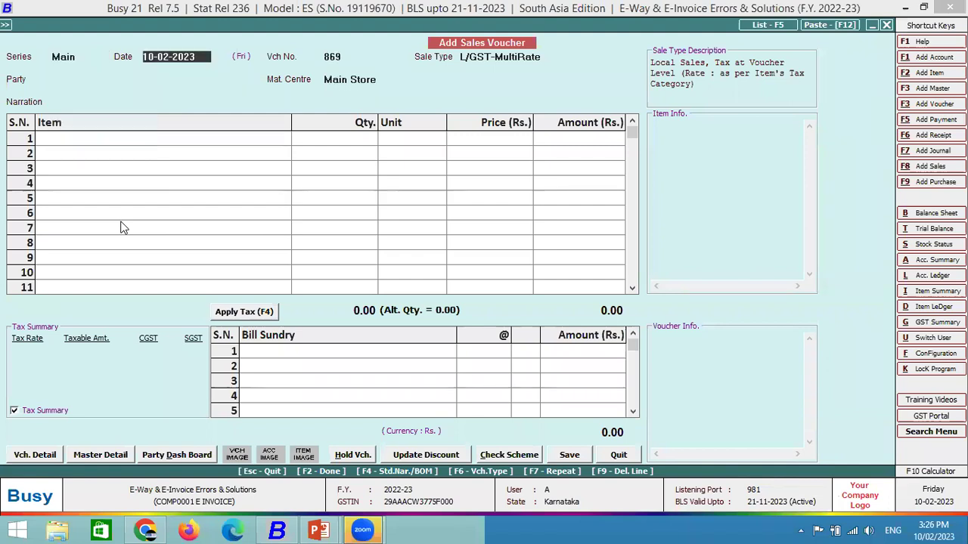
key("Return")
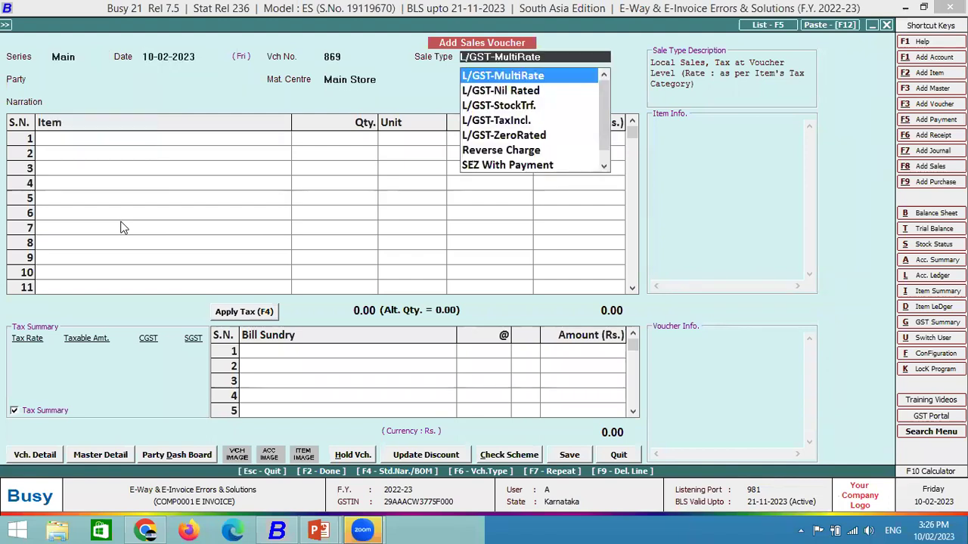
key("Return")
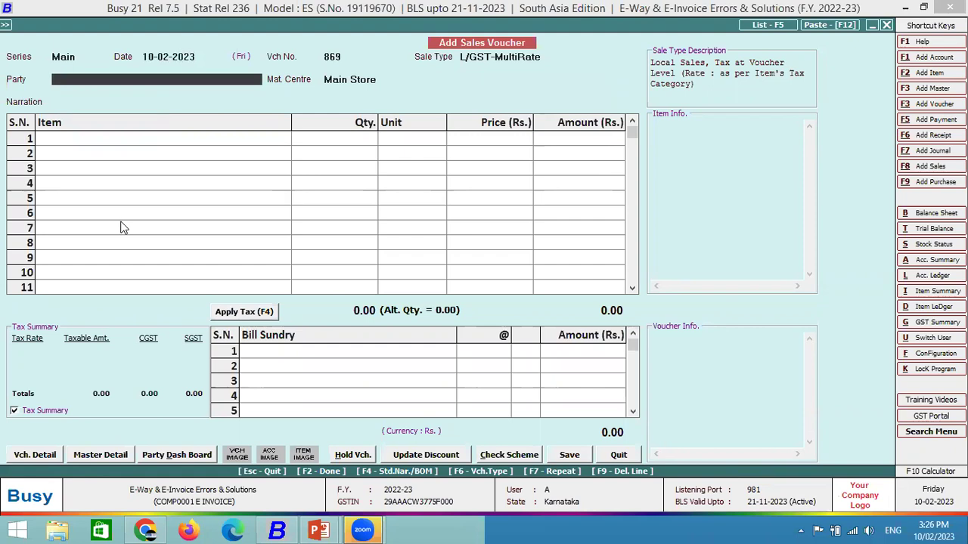
type("gl")
key("Down")
key("Down")
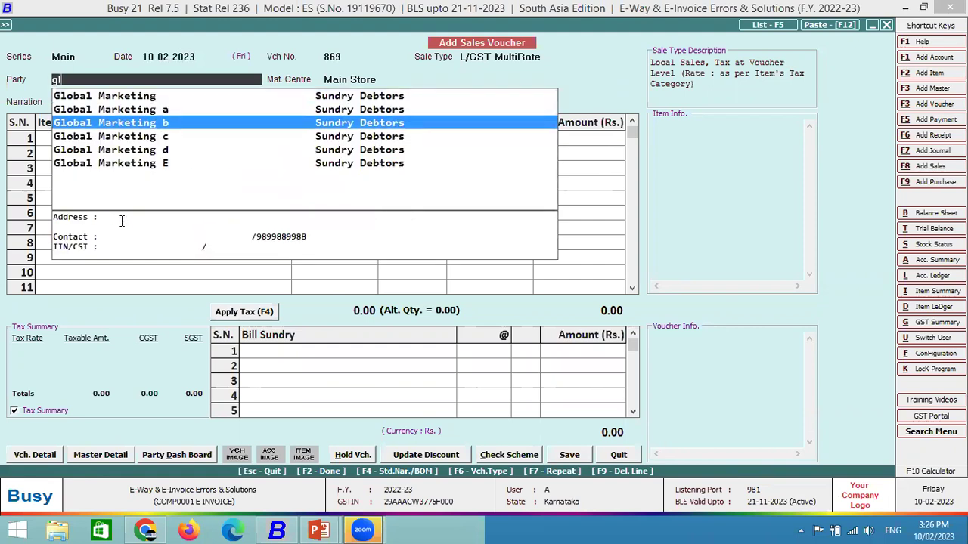
key("Return")
key("Return")
key("Return")
Inspect Global Marketing b's account master, finding its address empty, and return to the voucher.
key("Escape")
key("Escape")
key("Escape")
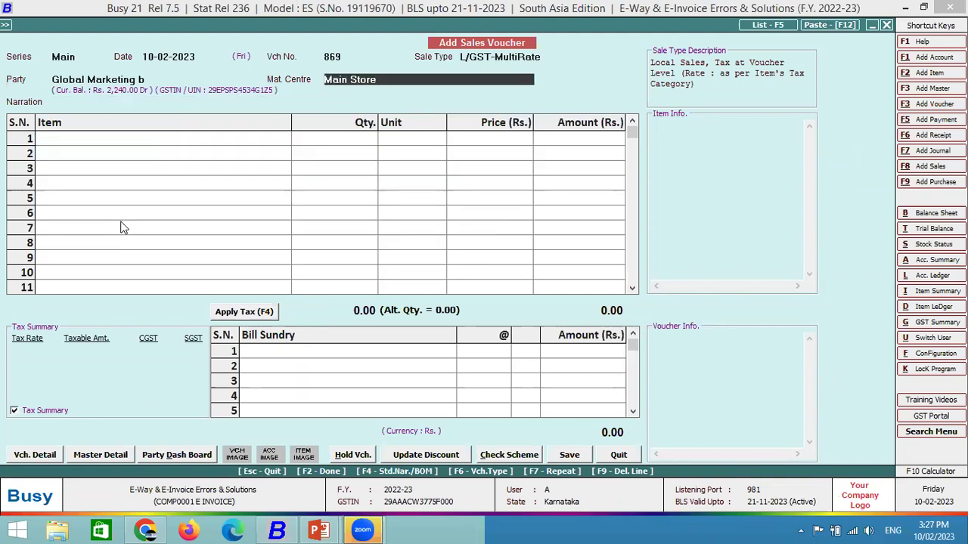
key("Escape")
key("alt+m")
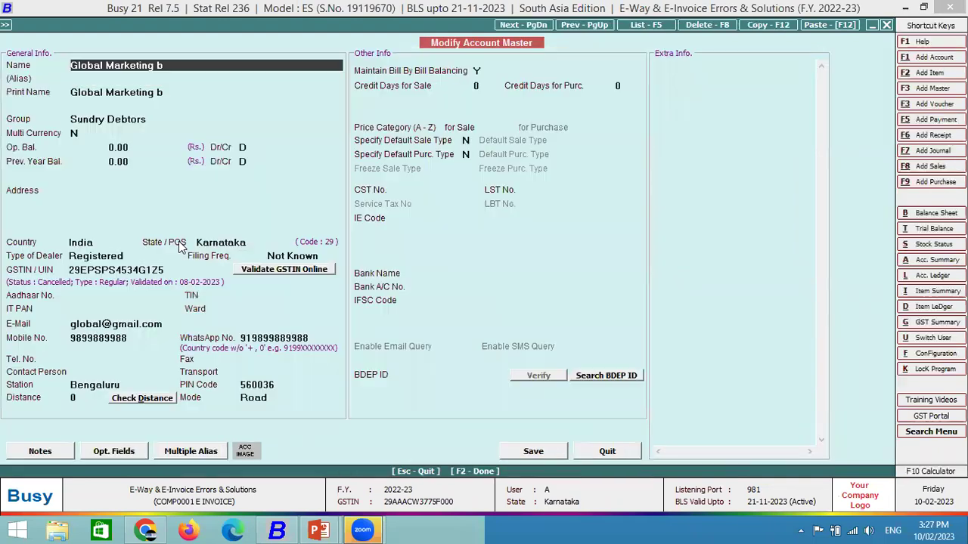
left_click(115, 195)
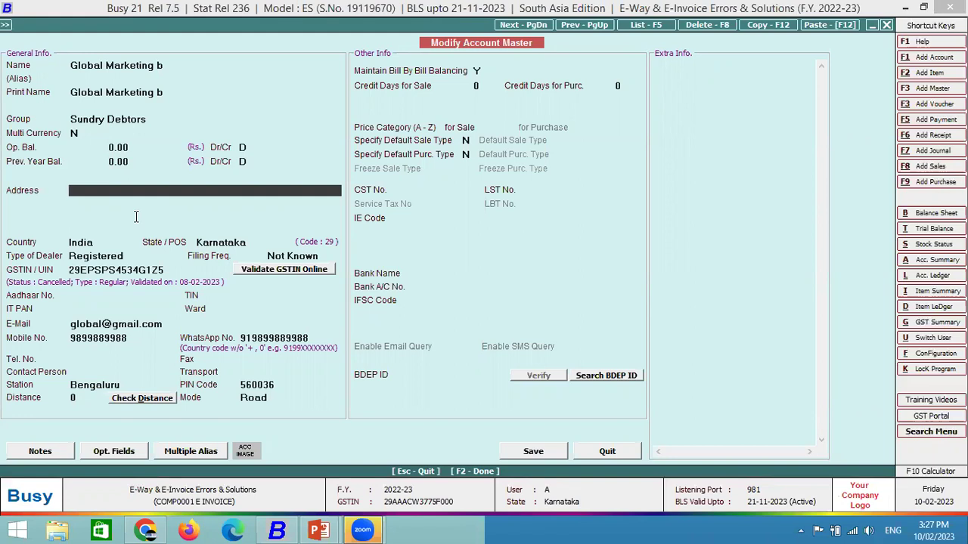
key("Escape")
key("Escape")
key("Right")
key("Return")
key("Return")
key("Return")
key("Return")
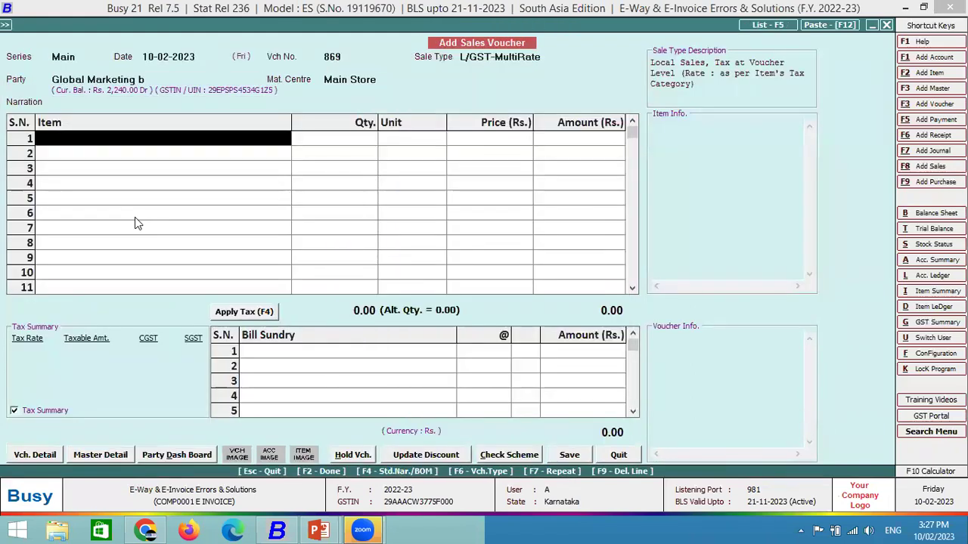
Enter 11 Bagguase Board at 1000 each, transport SELF, totalling 12,320, and choose automatic e-invoice.
key("Down")
key("Down")
key("Return")
type("11")
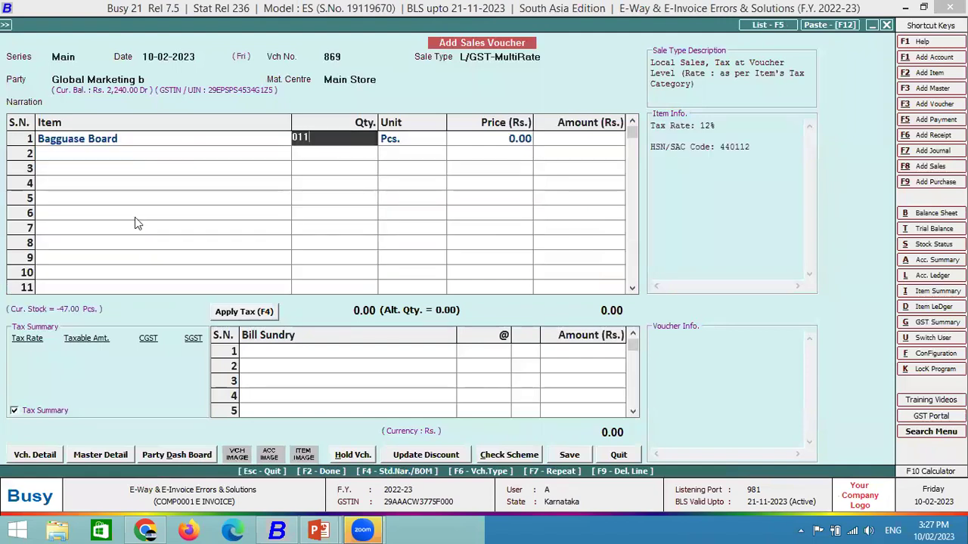
key("Return")
key("Return")
type("1000")
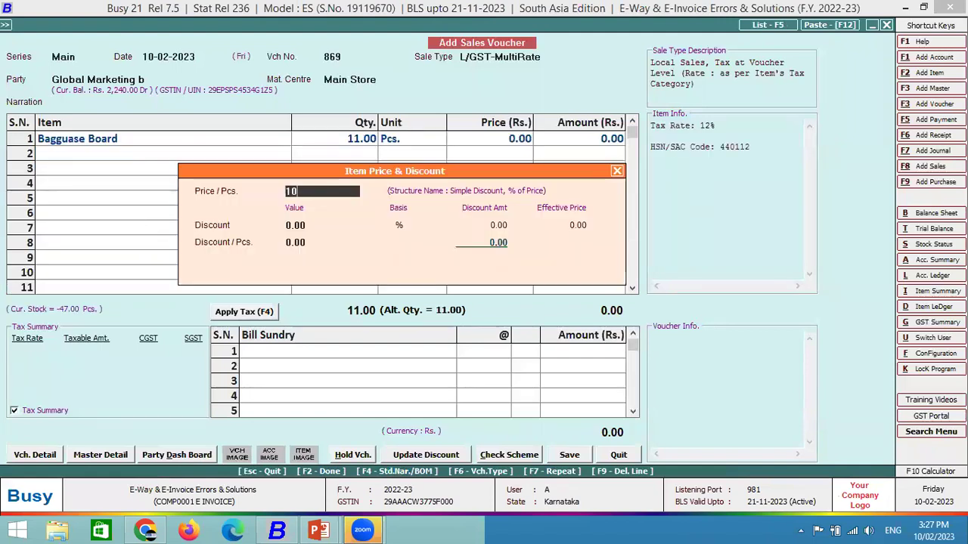
key("Return")
key("Return")
key("Return")
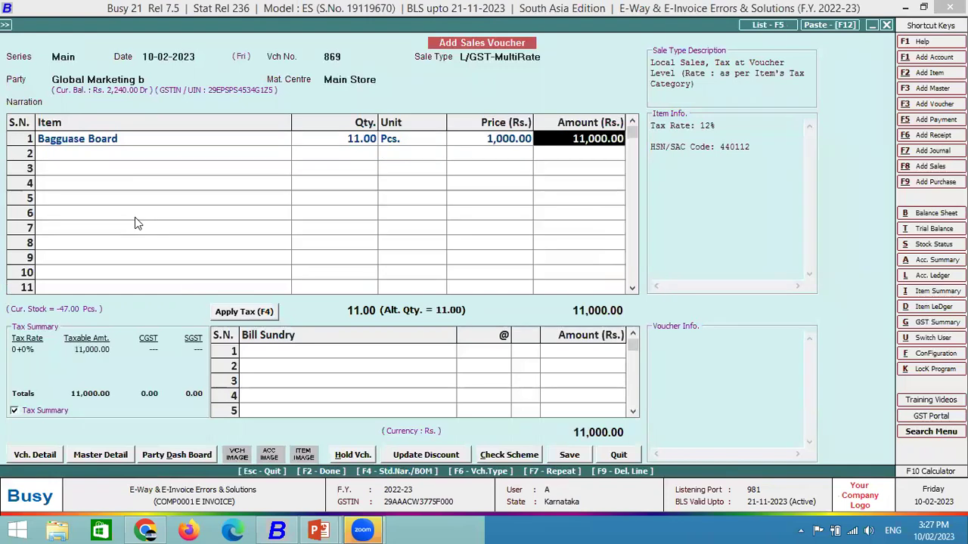
key("Return")
key("Return")
key("Return")
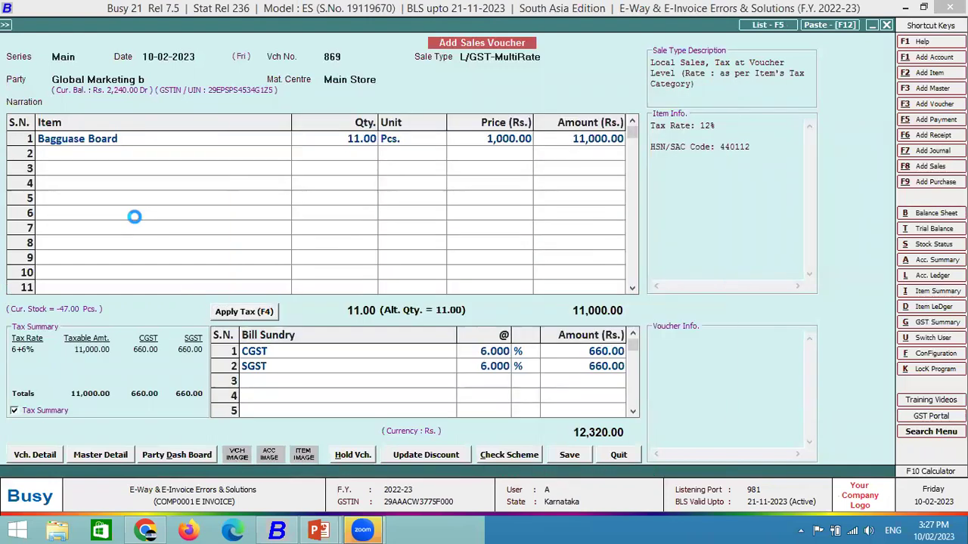
key("Return")
key("F2")
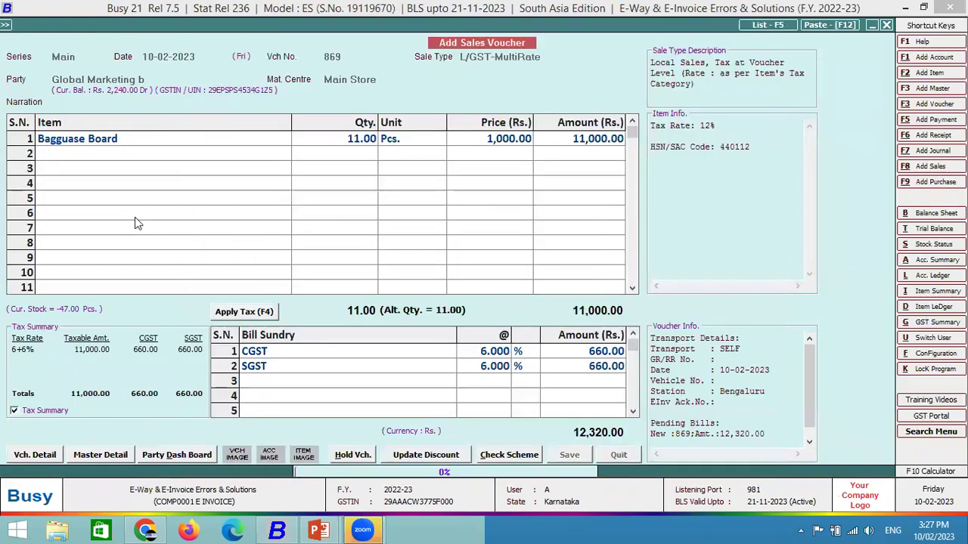
key("Return")
key("Return")
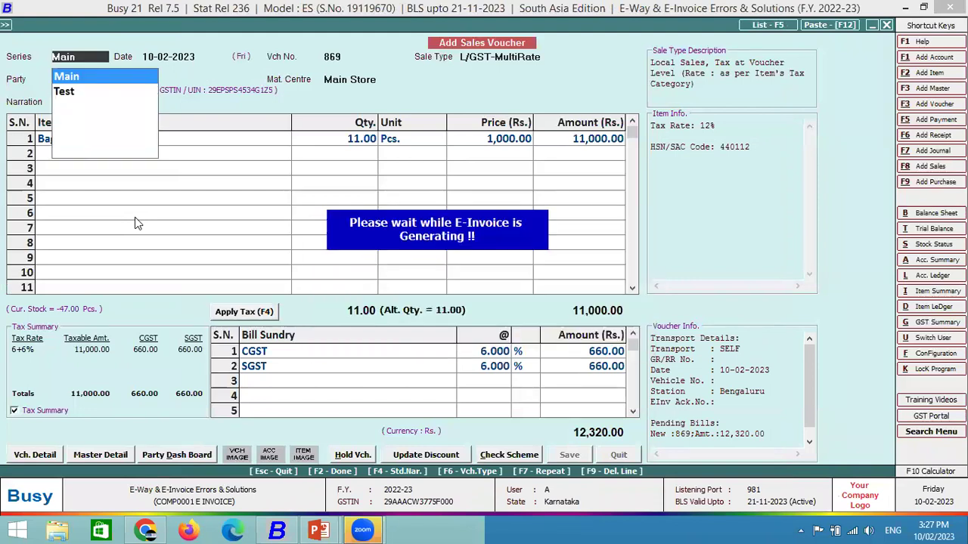
Accept the IRN settings, hit the invalid Bill To Address1 error, and switch to the Error slide.
key("F2")
key("Return")
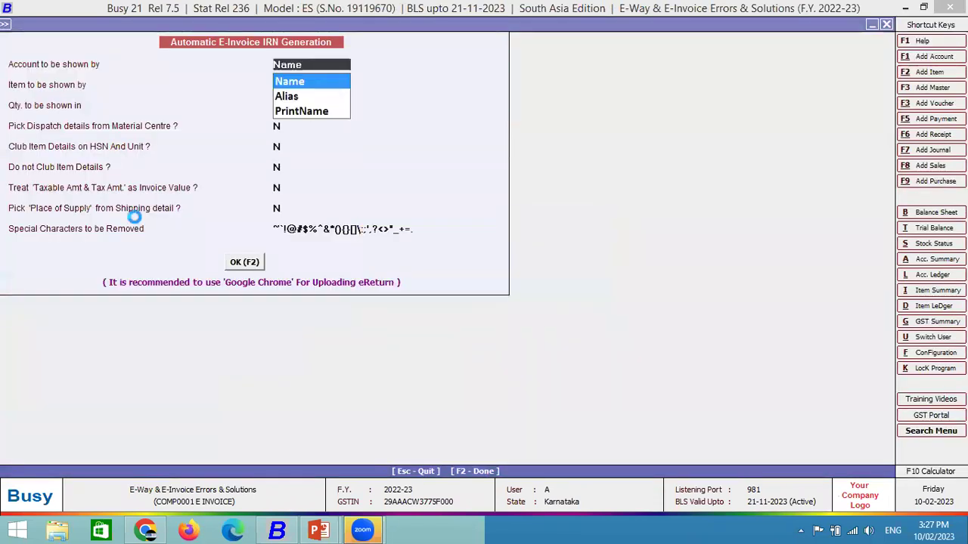
key("Return")
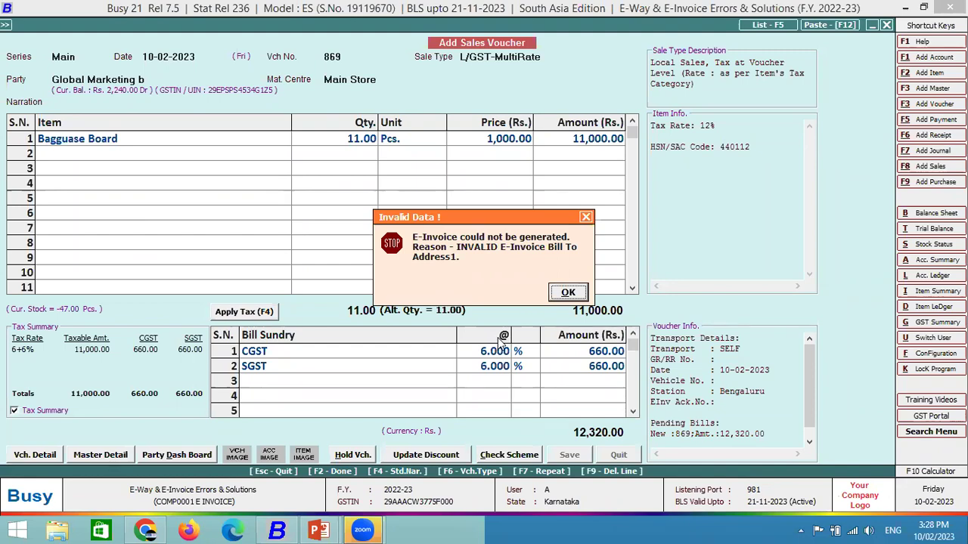
key("alt+Tab")
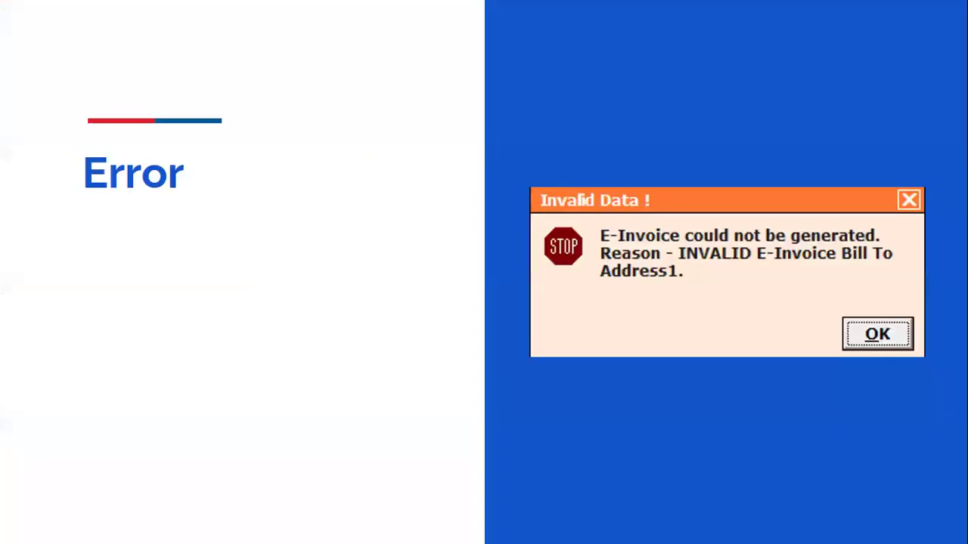
Advance to the invalid GSTIN example, then in Busy dismiss the error and decline printing.
key("Right")
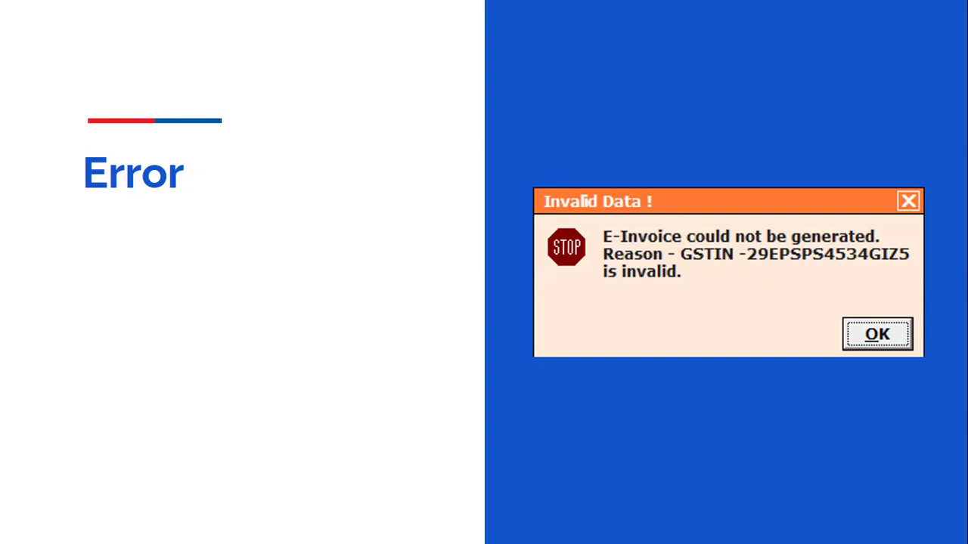
key("alt+Tab")
key("Escape")
key("Escape")
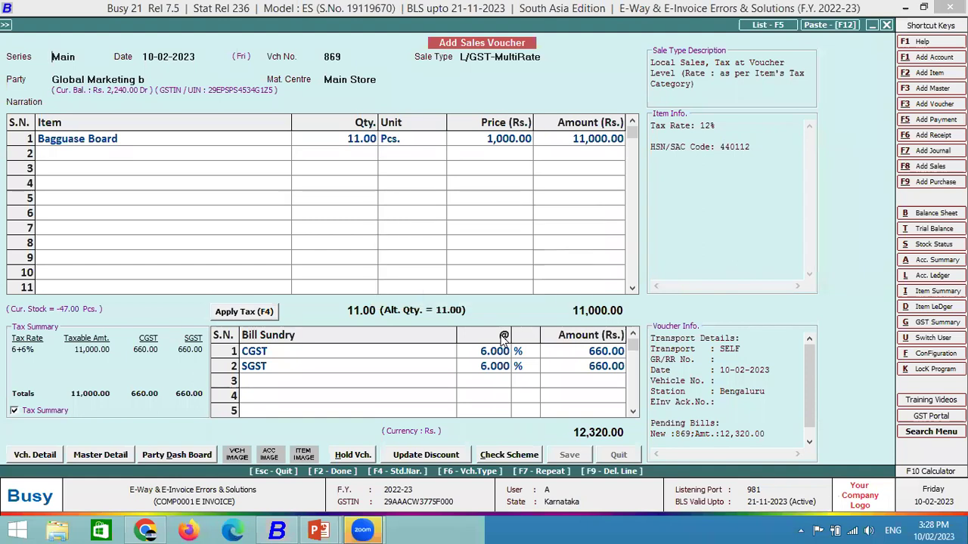
key("Escape")
key("Escape")
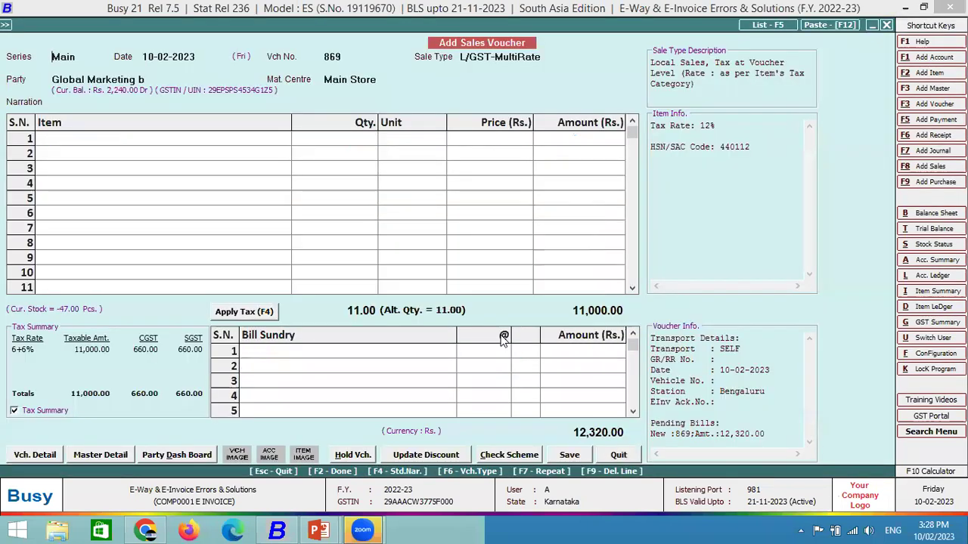
Choose party Global Marketing c for the Main-series voucher, dismissing the invalid GSTIN warning.
key("Return")
key("Return")
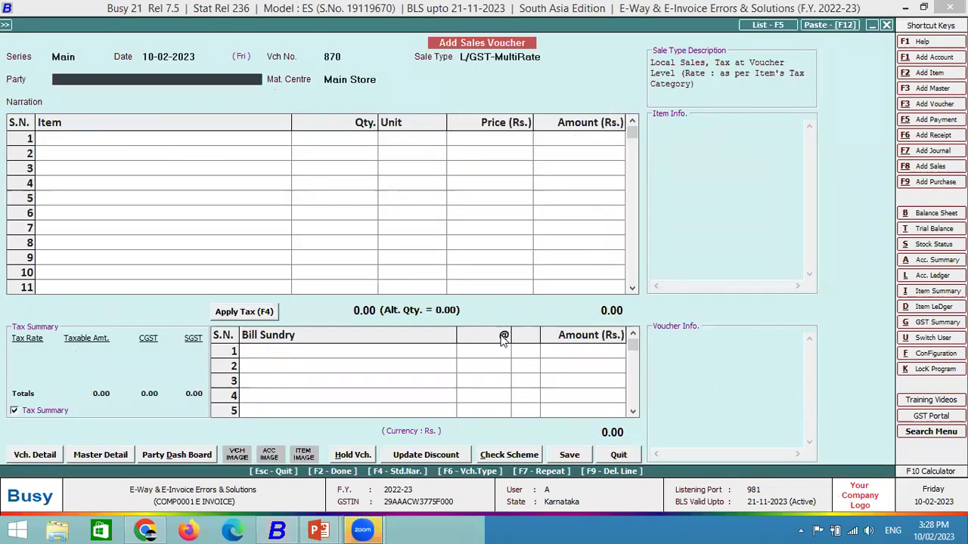
type("glo")
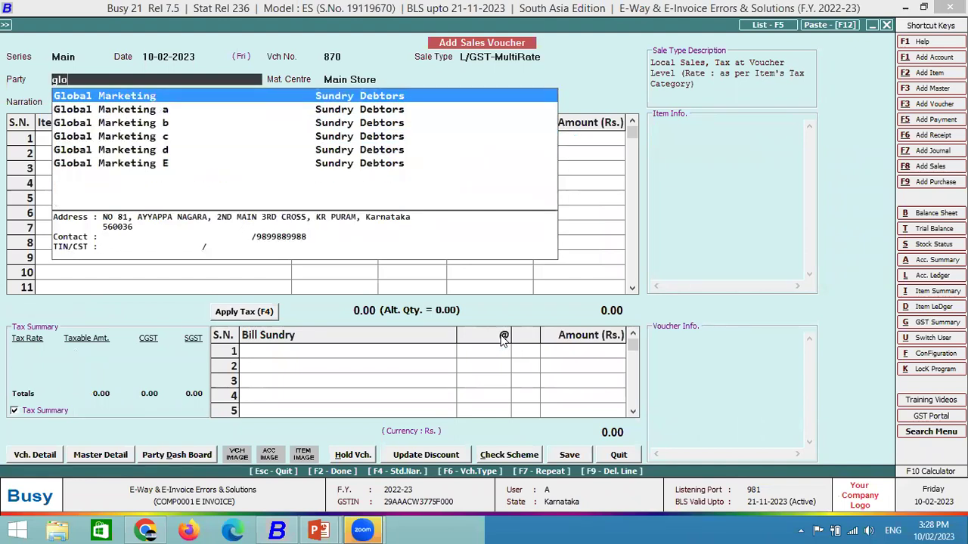
key("Down")
key("Down")
key("Down")
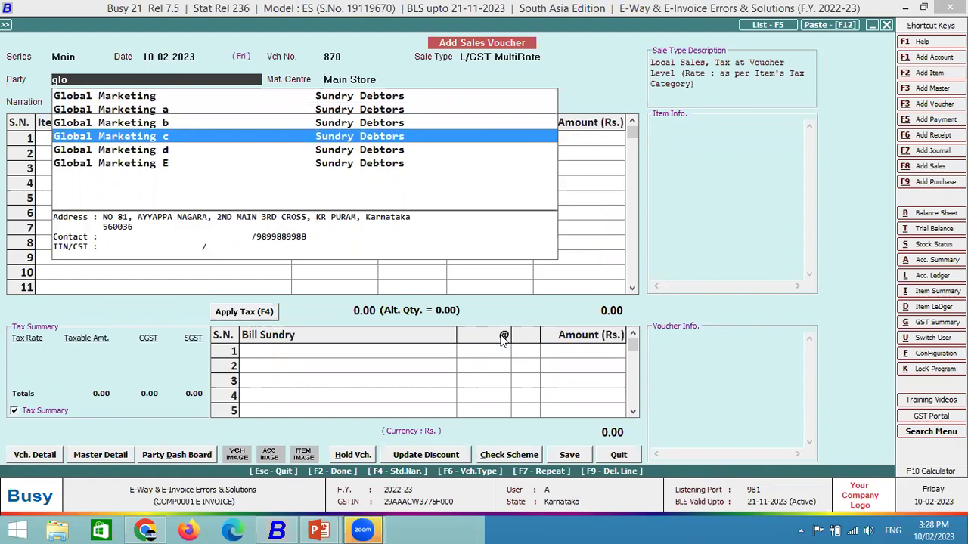
key("Return")
key("Left")
key("Return")
Add one Bagguase Board on the first item row.
key("Return")
key("Return")
key("Down")
key("Down")
key("Return")
type("1")
key("Return")
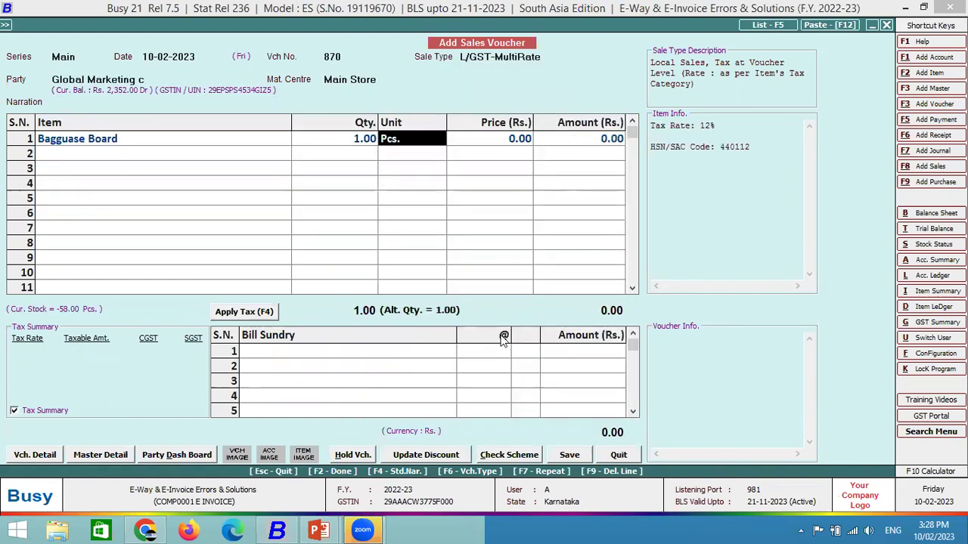
key("Return")
Give the Bagguase Board a 1,000 price and 100% discount, then save voucher 870.
type("100")
key("Return")
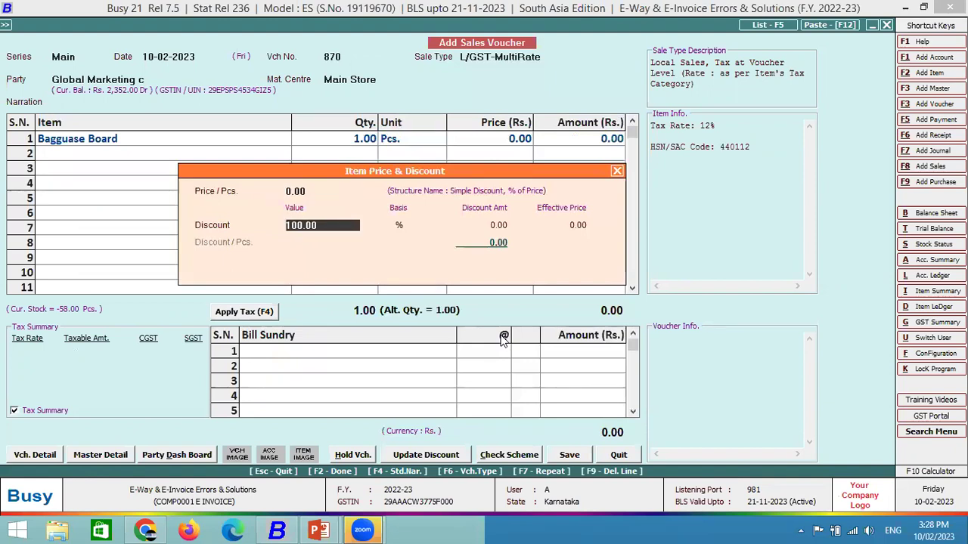
type("1000")
key("Return")
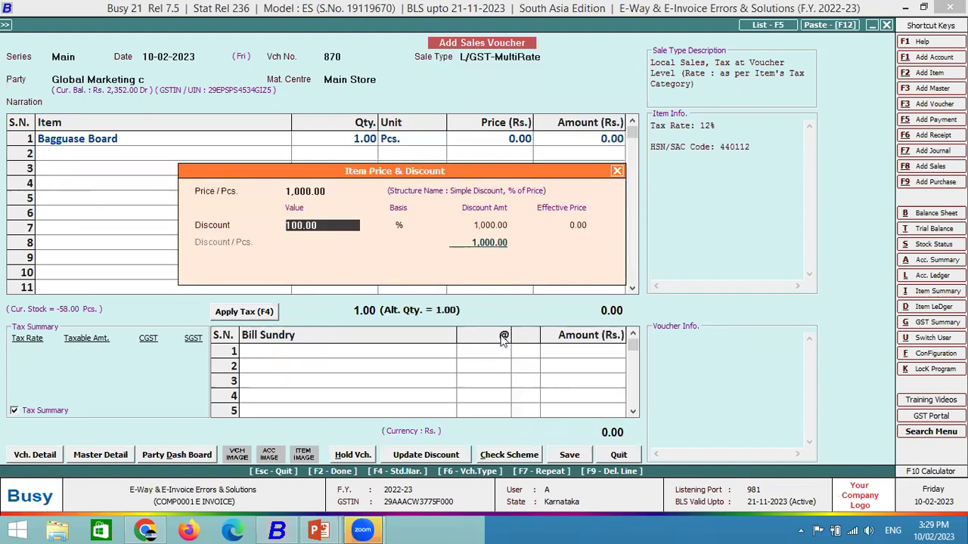
key("Return")
key("Return")
key("Return")
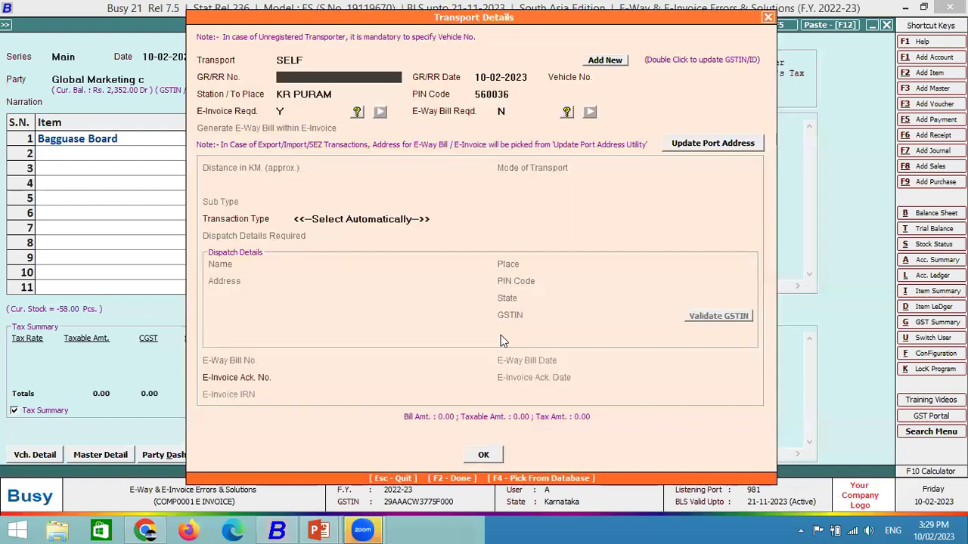
key("F2")
key("Return")
key("Return")
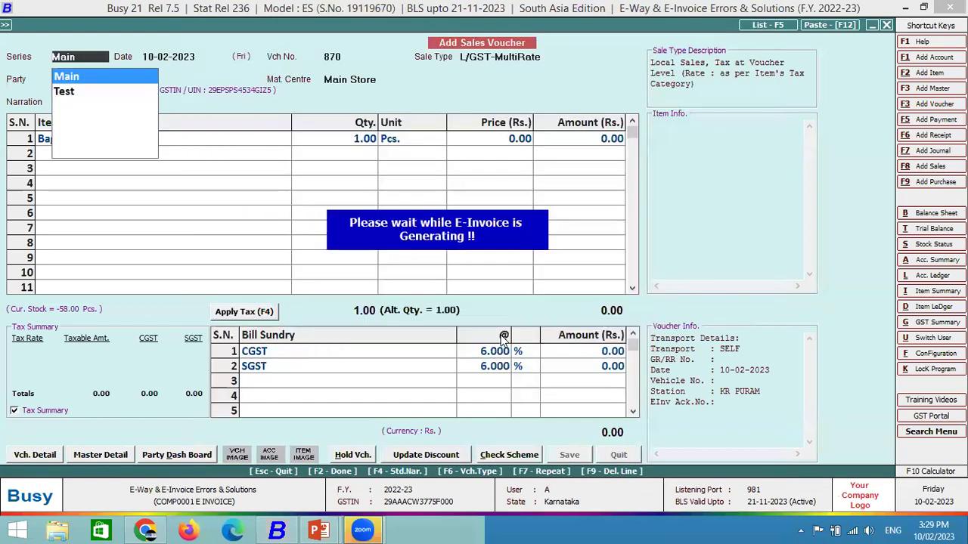
Attempt the e-invoice, acknowledge the sandbox and invalid GSTIN errors, and skip printing and notification.
key("F2")
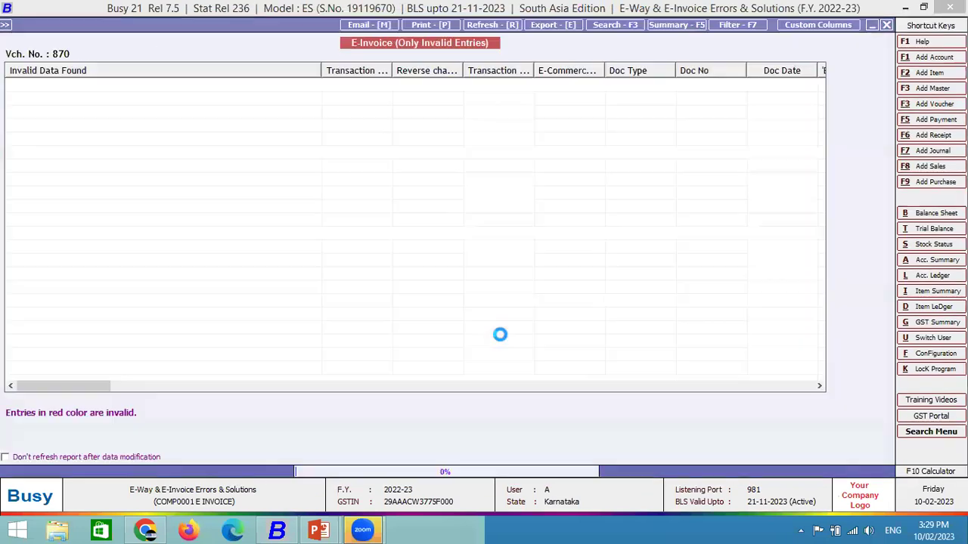
key("Escape")
key("Return")
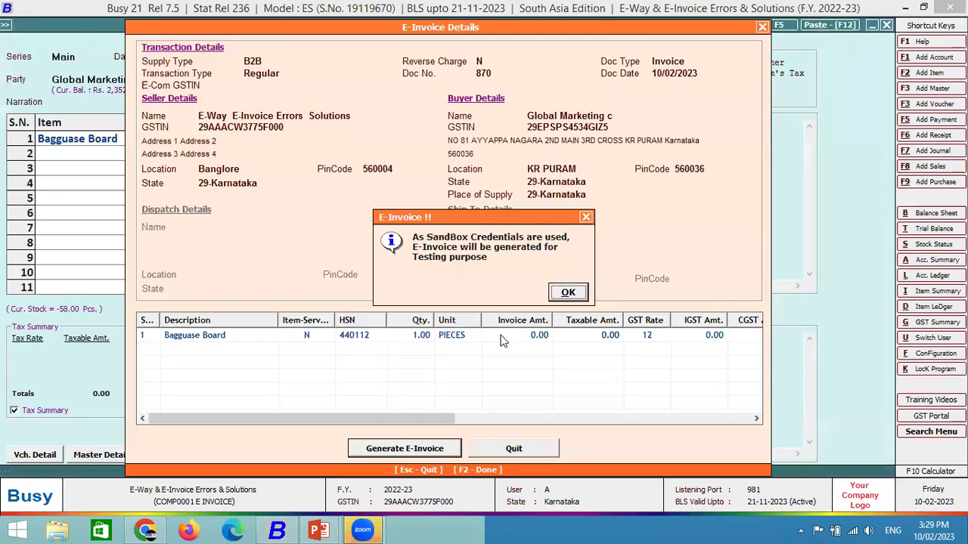
key("Return")
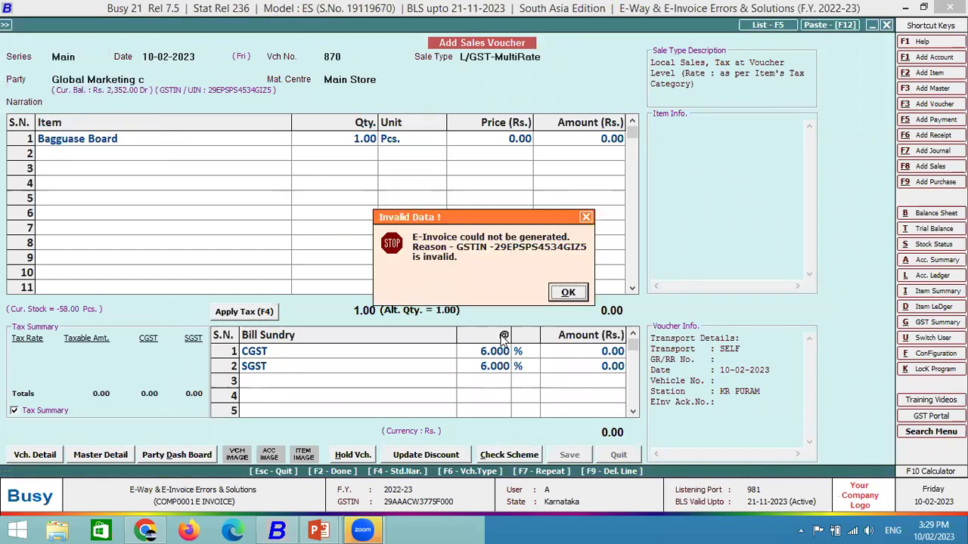
key("Return")
key("Right")
key("Return")
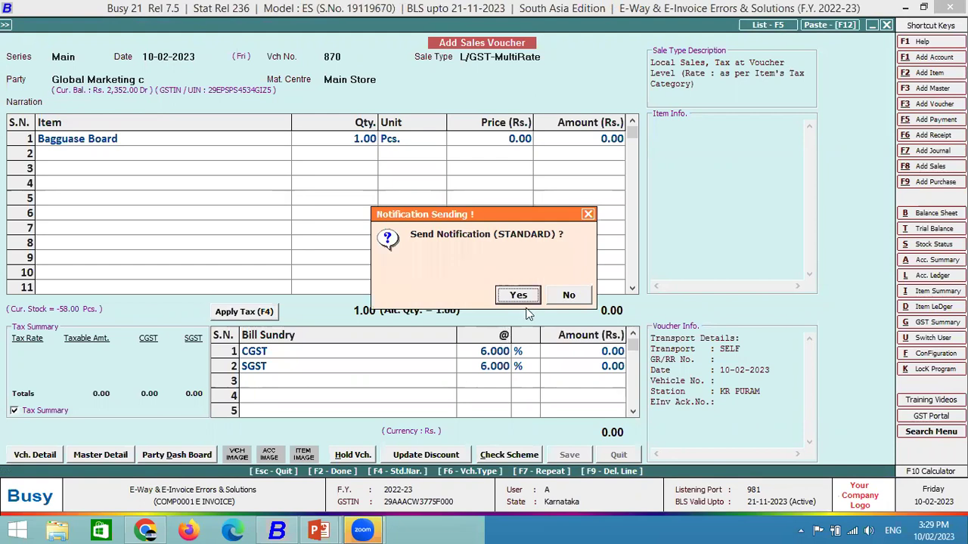
key("Return")
key("Return")
key("Return")
key("Return")
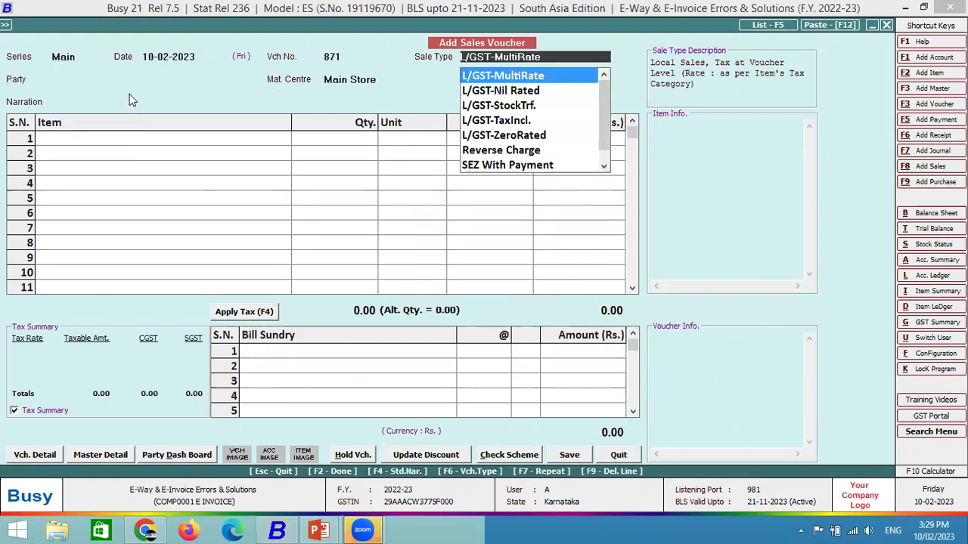
key("Return")
Select Global Marketing c and change the I in its GSTIN to 1 in the account master.
type("glo")
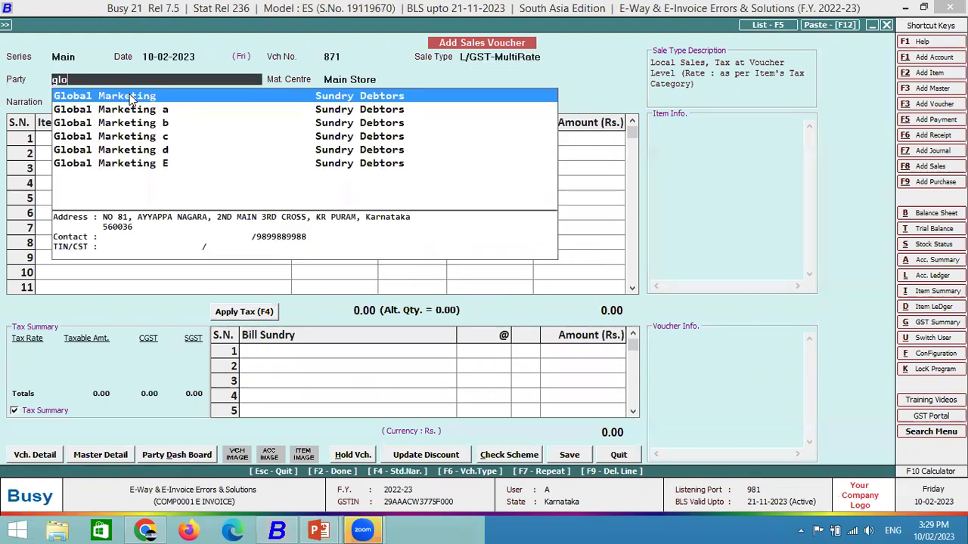
key("Down")
key("Down")
key("Down")
key("Return")
key("Return")
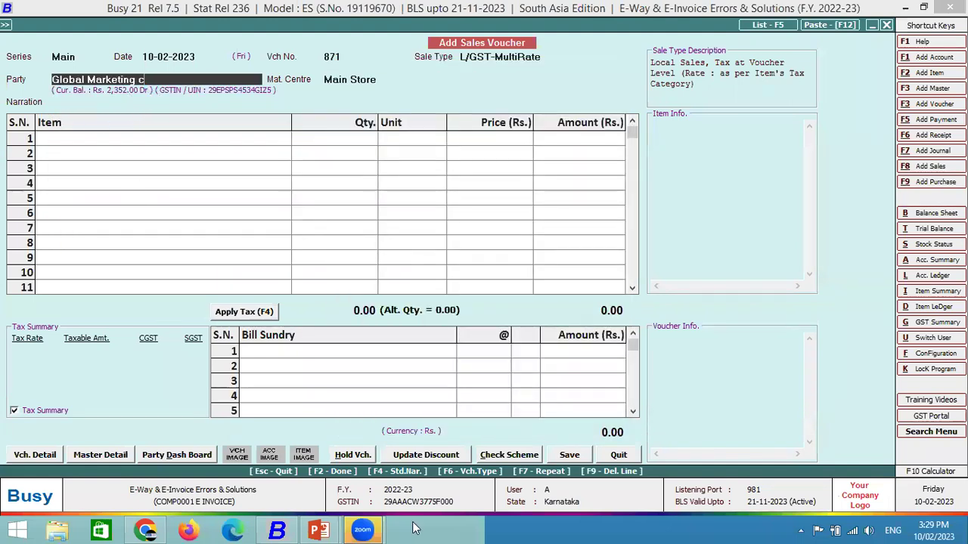
key("ctrl+Return")
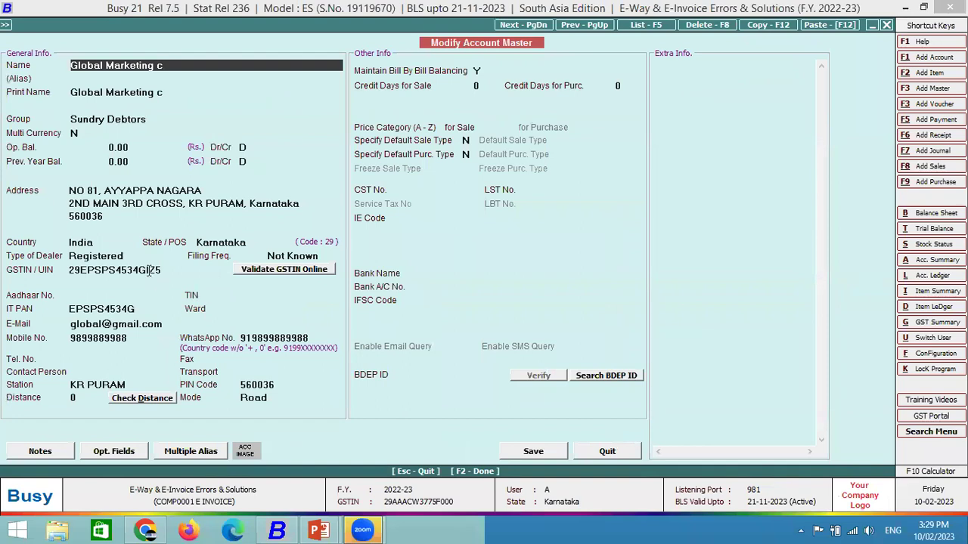
left_click(149, 276)
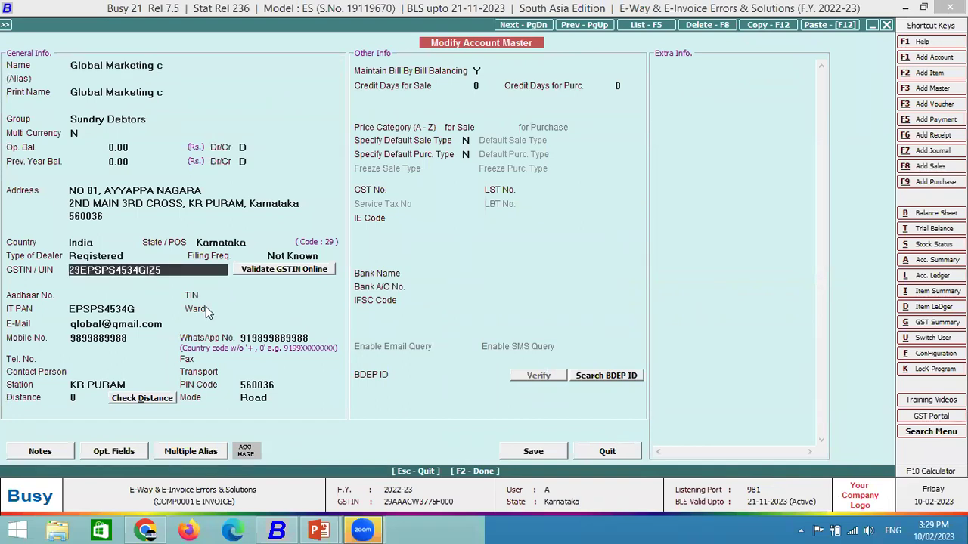
key("BackSpace")
type("1")
key("Return")
Keep the corrected GSTIN, close the account master, and quit the sales voucher.
key("Left")
key("Return")
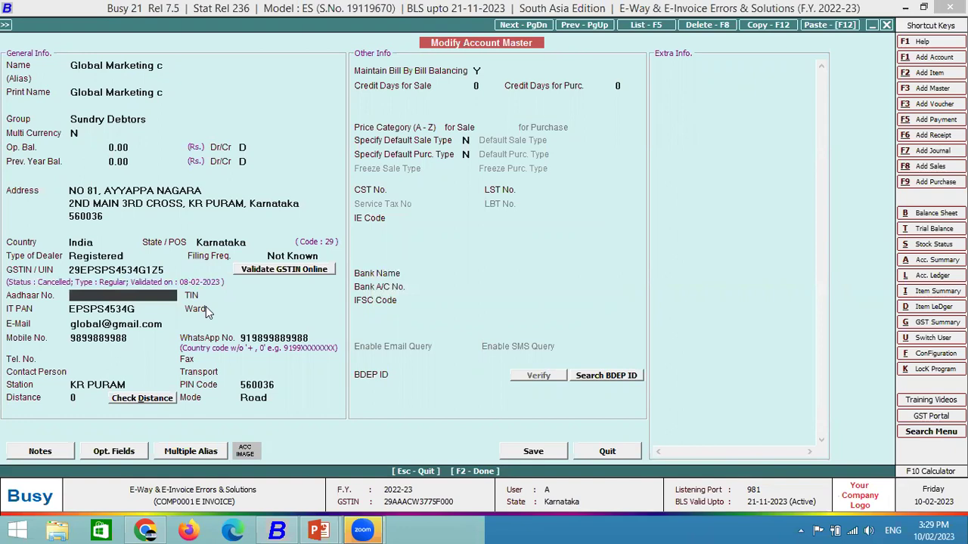
key("Escape")
key("Return")
key("Escape")
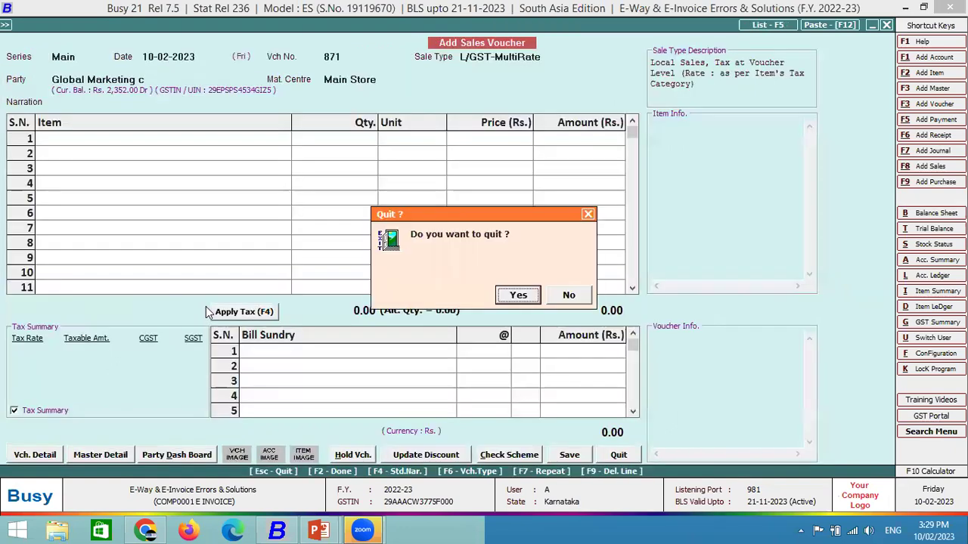
key("Return")
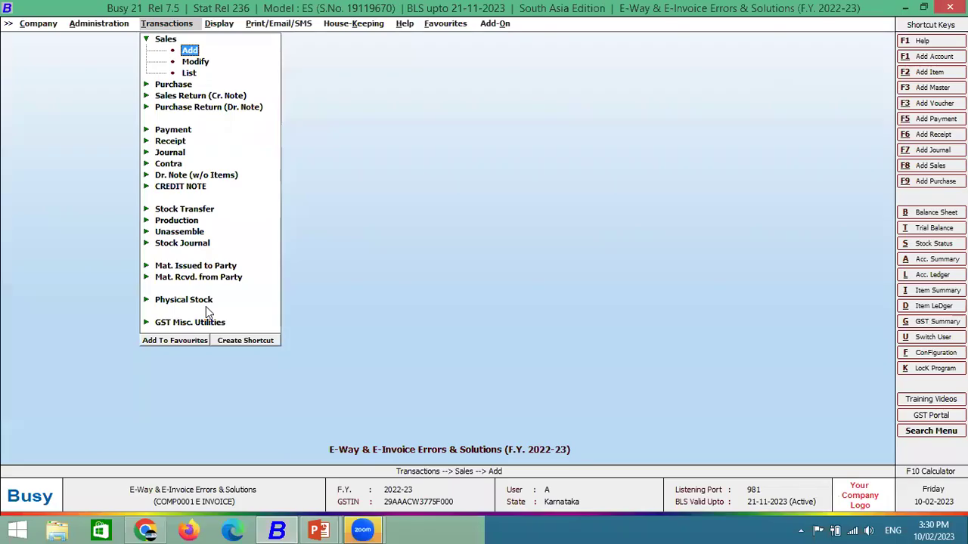
Return from the Bill To Loc error slide to Busy 21's transaction types list.
key("Escape")
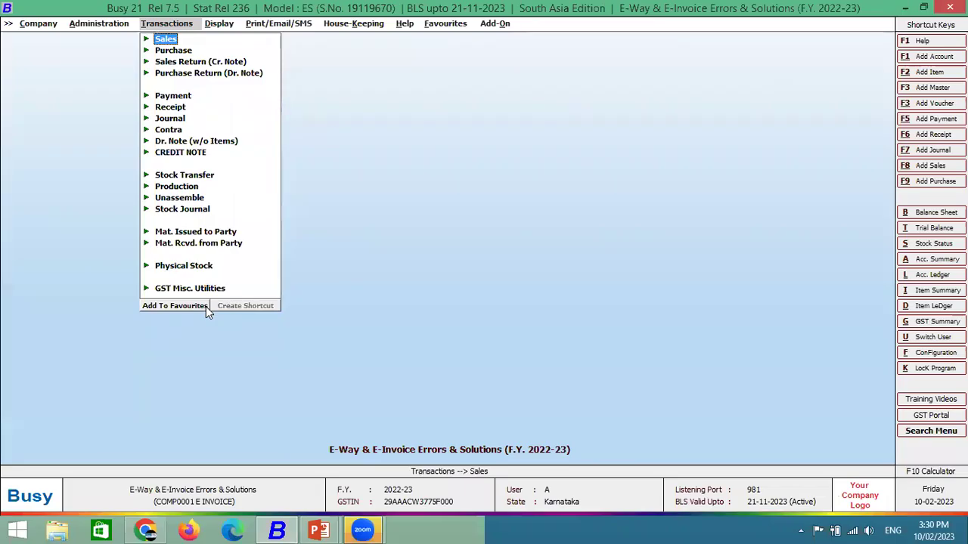
Start a Main-series sales voucher and choose party Global Marketing d.
key("Return")
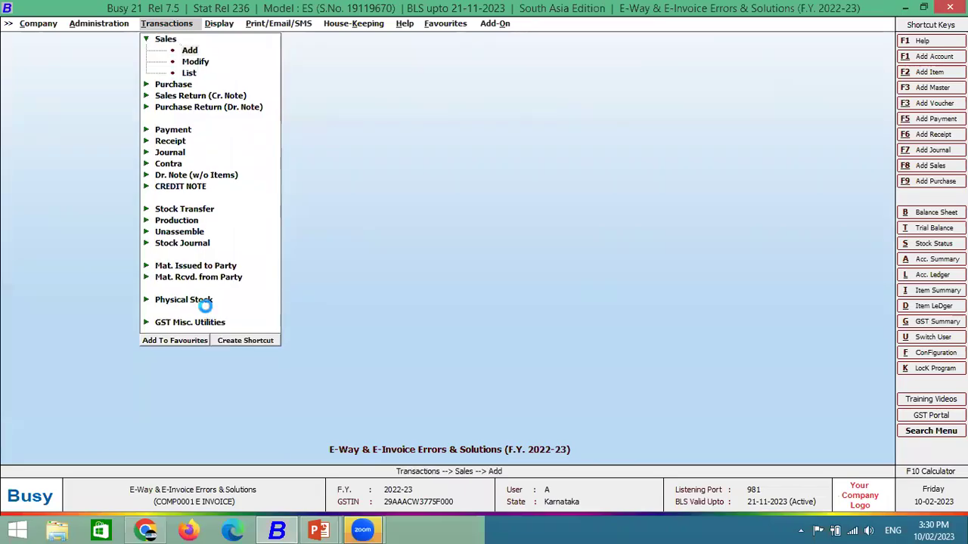
key("Up")
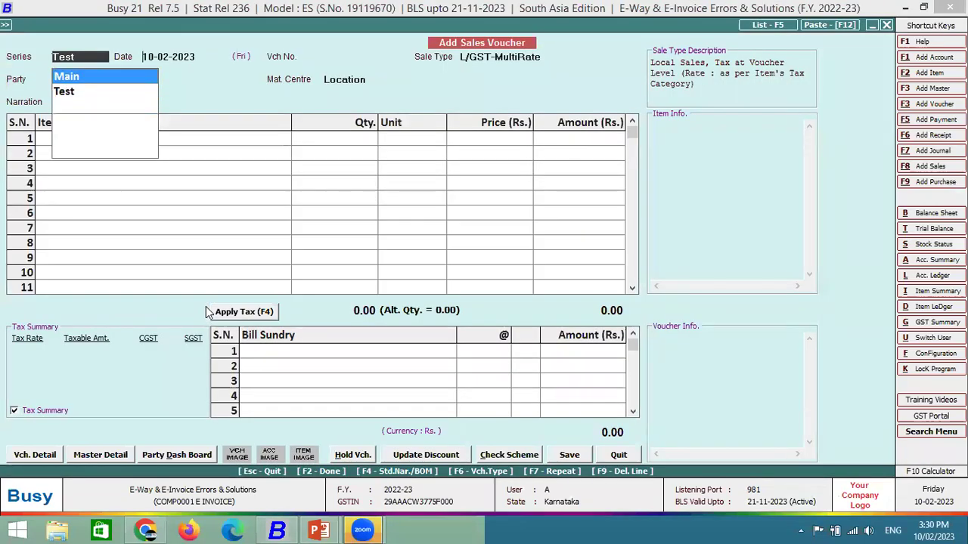
key("Return")
key("Return")
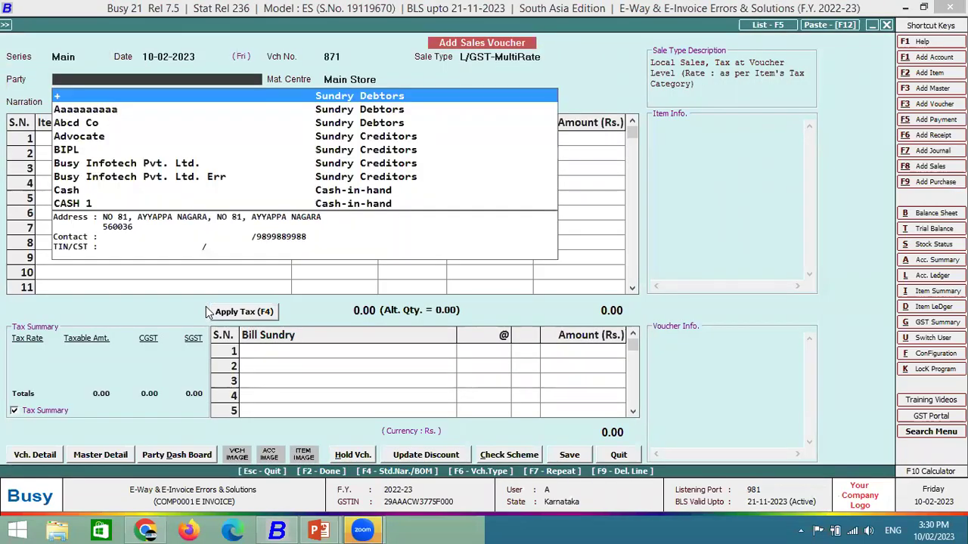
type("gl")
key("Down")
key("Down")
key("Down")
key("Down")
key("Down")
key("Up")
key("Return")
key("Return")
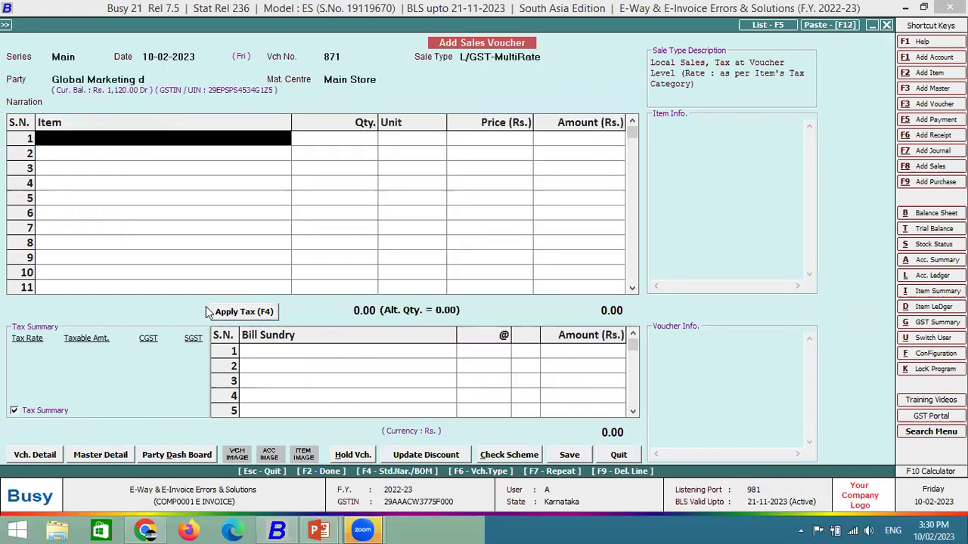
key("Escape")
key("Return")
Check Global Marketing d's Station field in its account master and return to the voucher.
key("Escape")
key("Escape")
key("Escape")
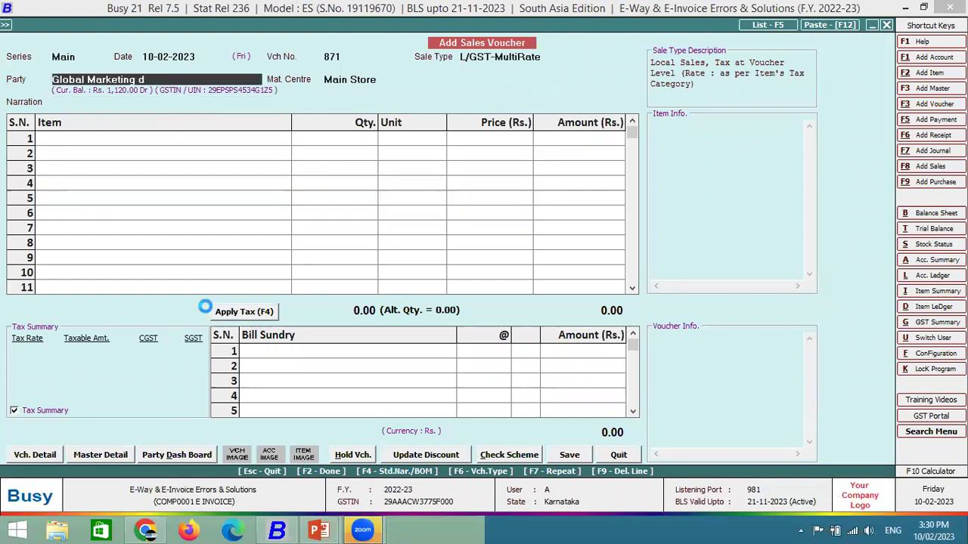
key("ctrl+Return")
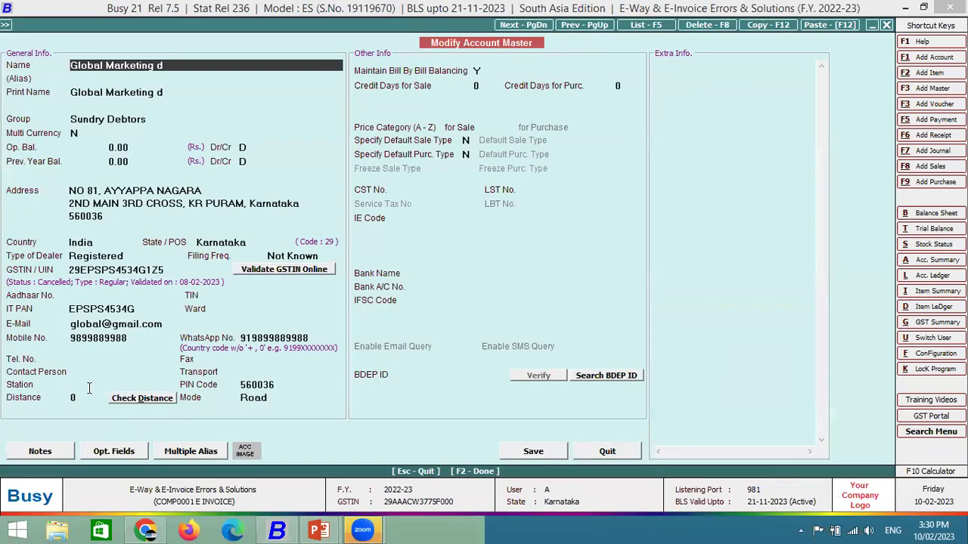
left_click(89, 386)
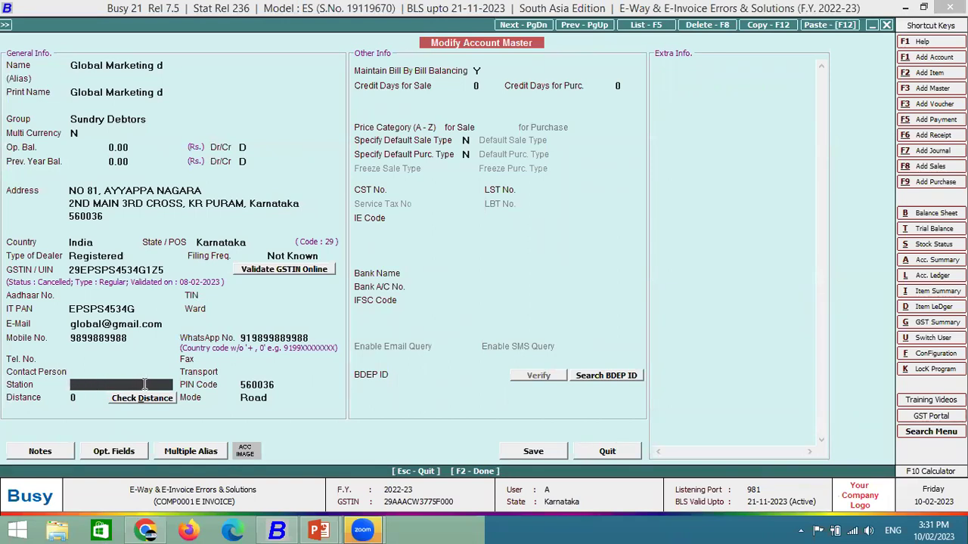
key("F2")
key("Return")
Add one Bagguase Board on the first item row.
key("Return")
key("Return")
key("Down")
key("Down")
key("Return")
type("1")
key("Return")
key("Return")
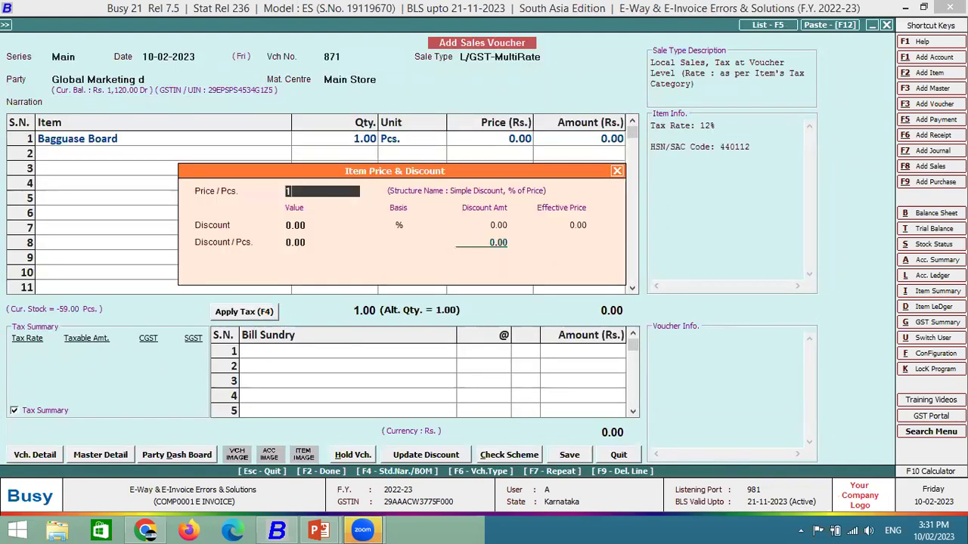
Price the Bagguase Board at 1,000 with CGST/SGST and save voucher 871 at 1,120.00.
key("Return")
key("Return")
key("Return")
key("Return")
key("F4")
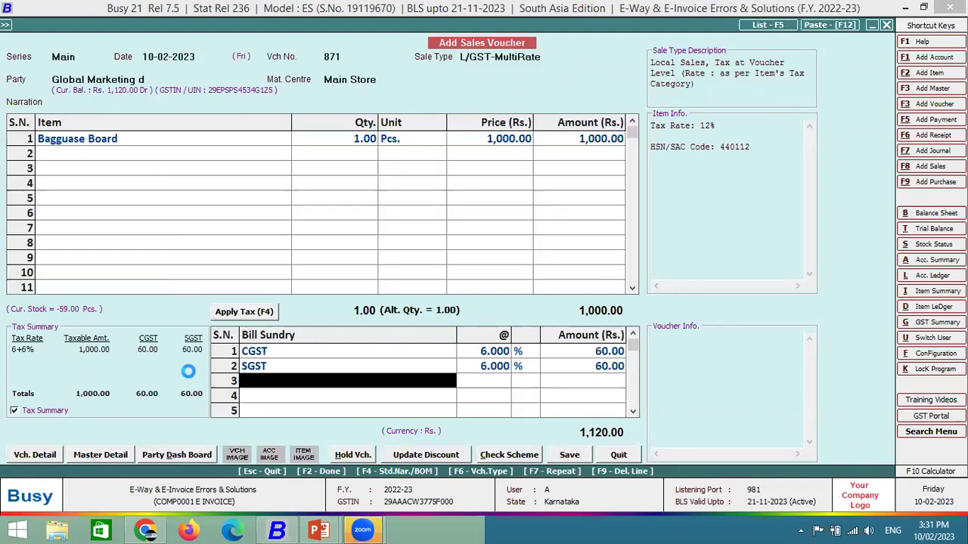
key("Return")
key("Return")
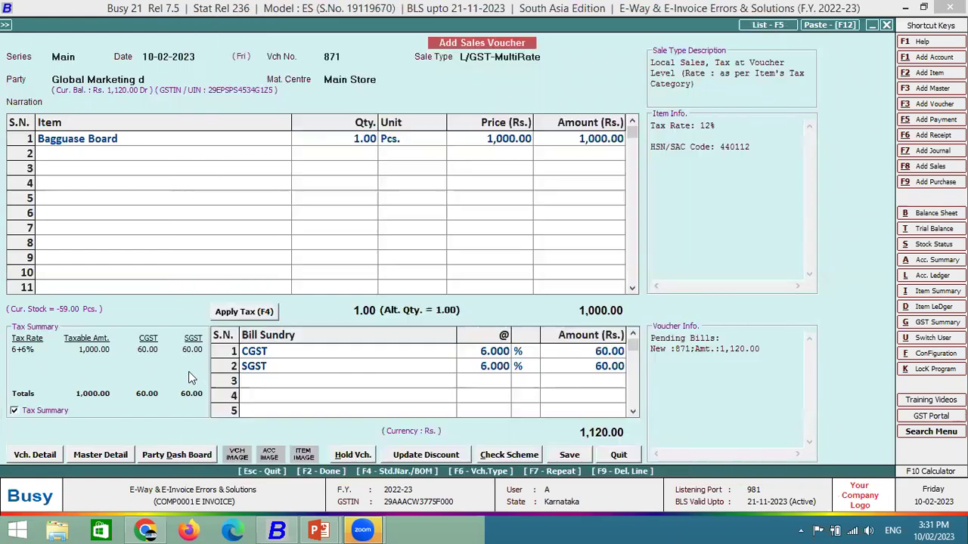
key("Return")
Generate the e-invoice automatically and dismiss the invalid Bill To Loc error.
key("Return")
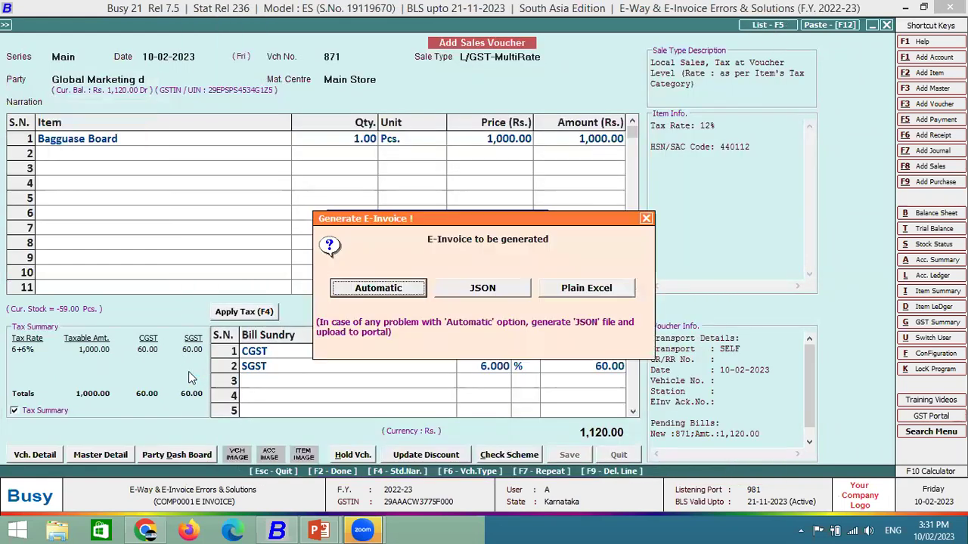
key("Return")
key("F2")
key("Right")
key("Return")
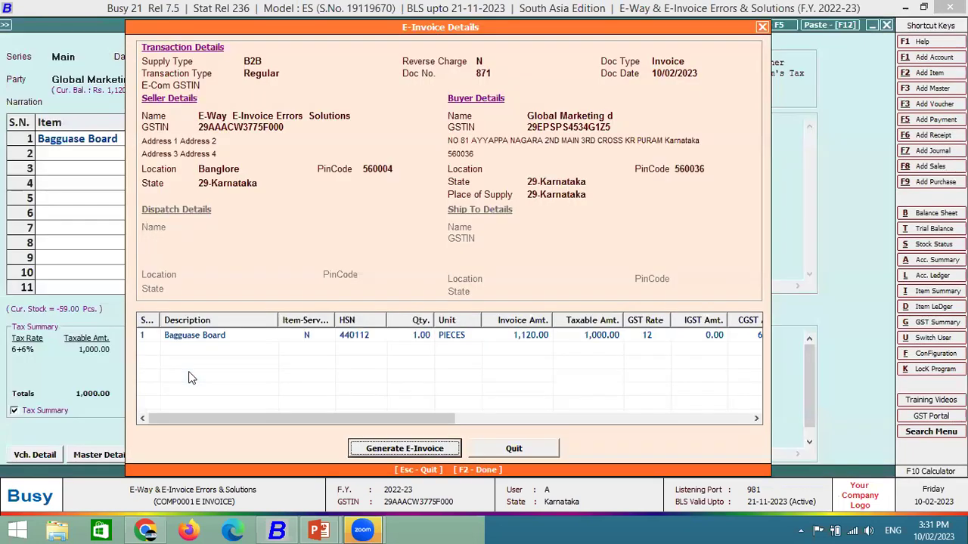
key("Return")
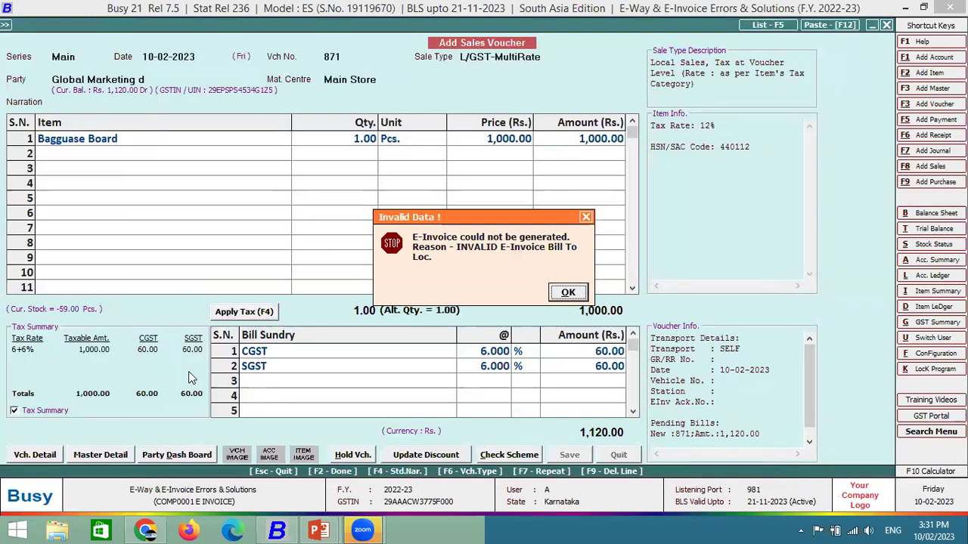
key("Return")
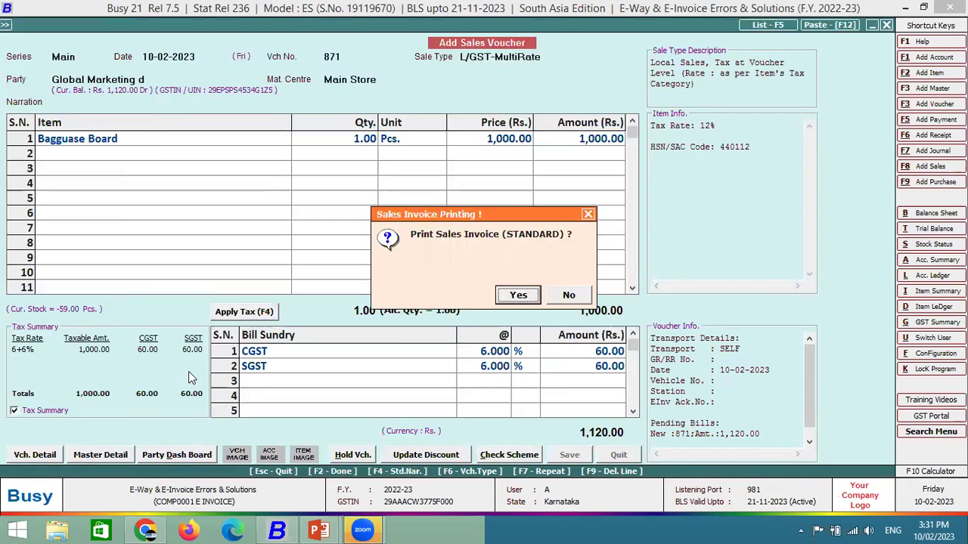
Skip printing and choose party Global Marketing d on new voucher 872.
key("n")
key("Return")
key("Return")
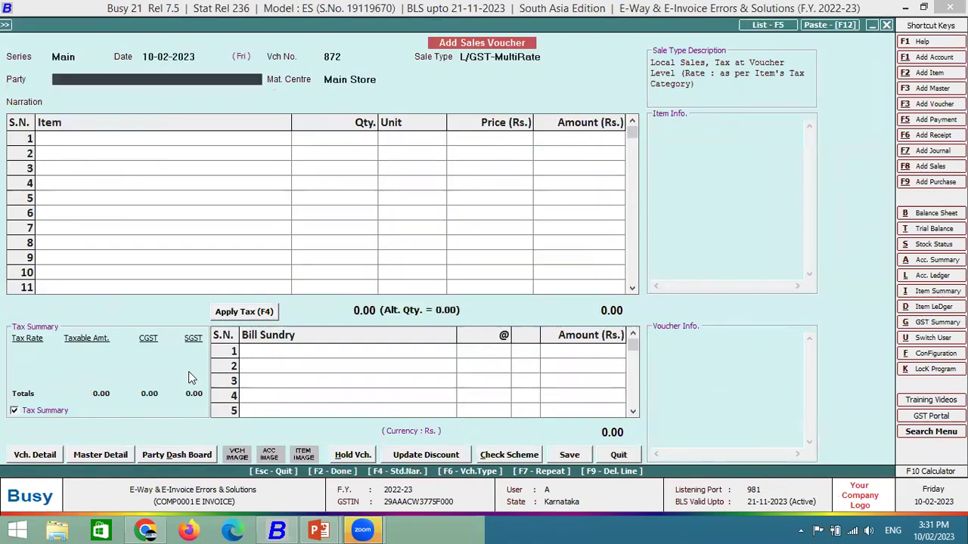
type("glo")
key("Down")
key("Down")
key("Down")
key("Down")
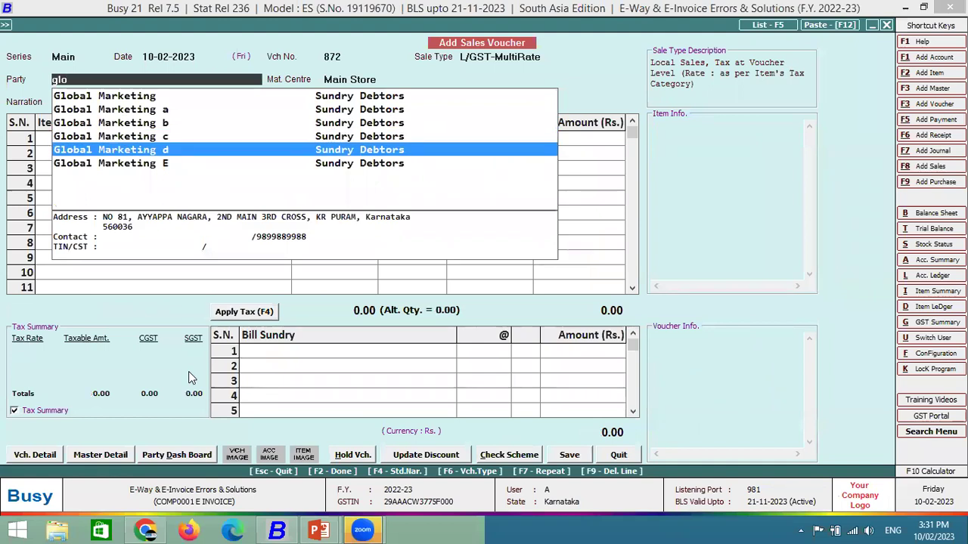
key("Return")
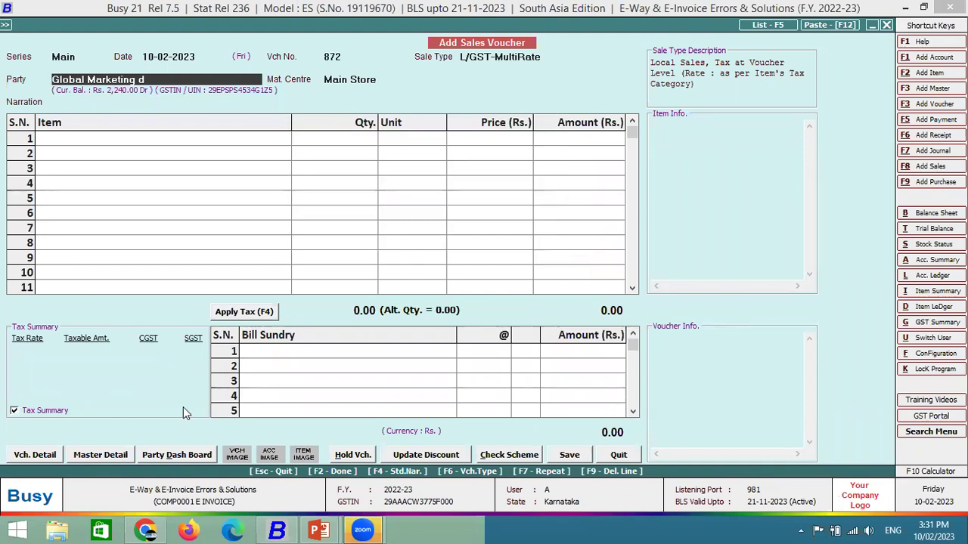
Set Global Marketing d's Station to K R PURAM in its account master and save.
key("alt+m")
left_click(110, 388)
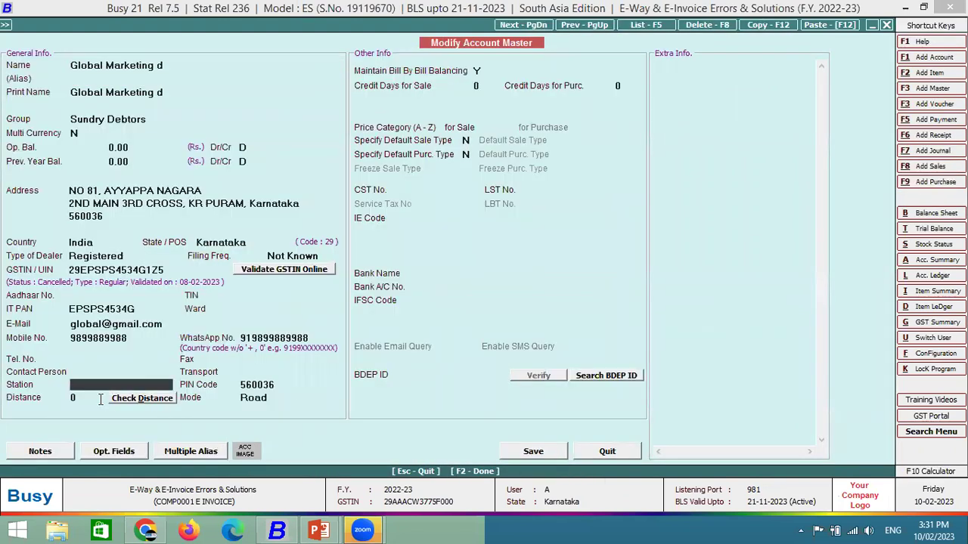
type("K R PURAM")
key("Return")
key("F2")
key("Return")
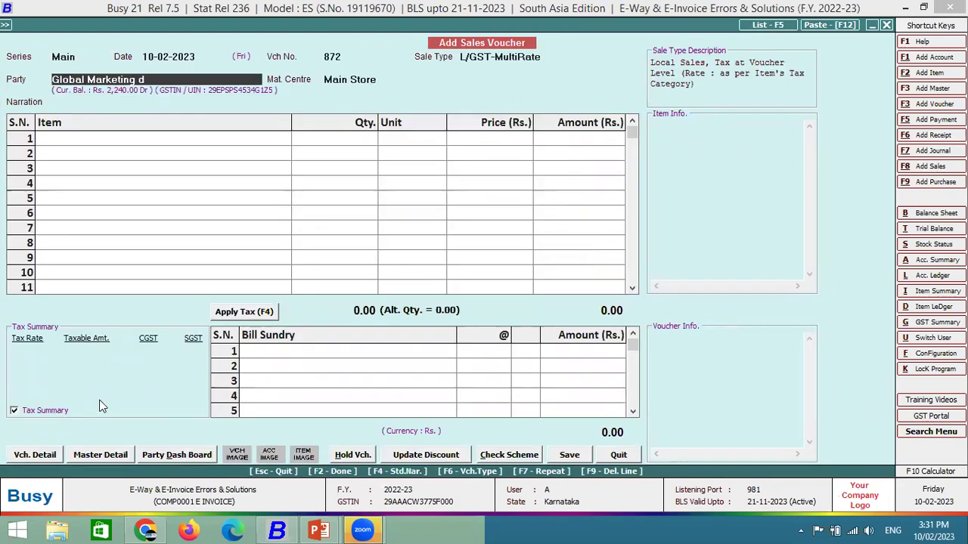
key("Return")
key("Return")
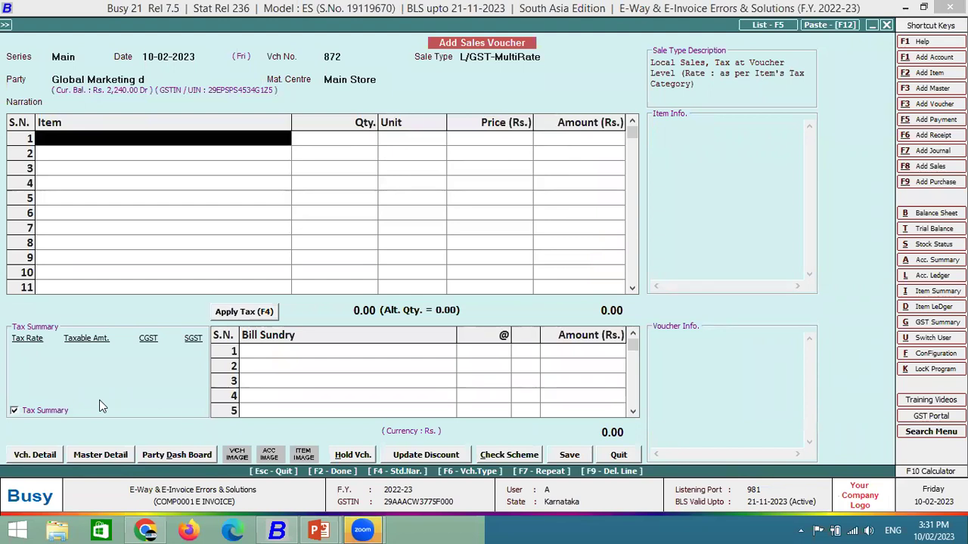
Bill 100 Bagguase Board at 1,000 each with GST on voucher 872.
type("ba")
key("Return")
type("0")
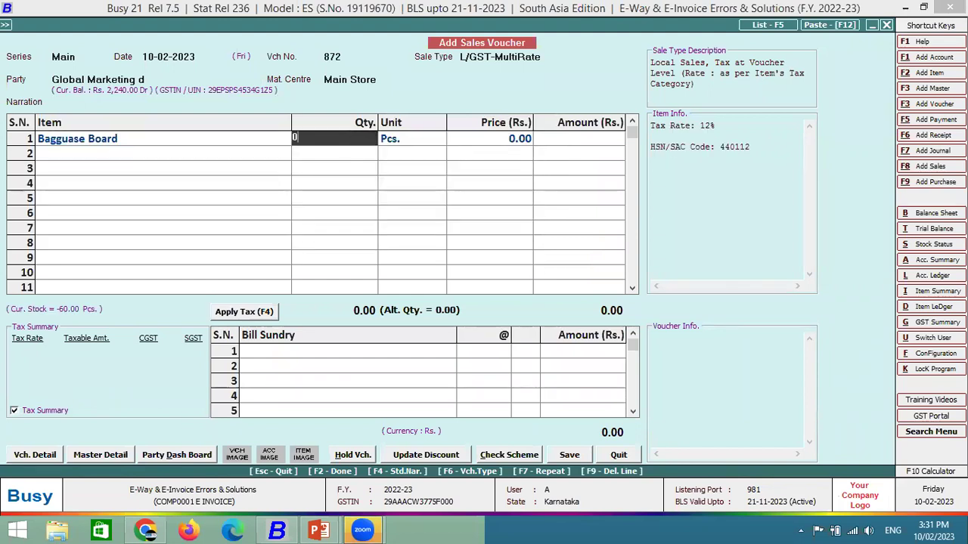
type("100")
key("Return")
key("Return")
type("1000")
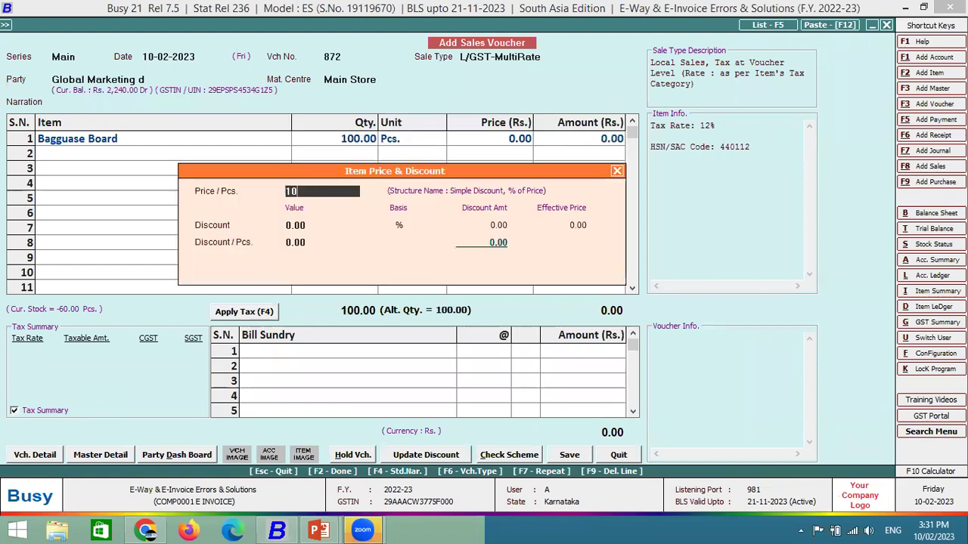
key("Return")
key("Return")
key("Return")
key("Return")
key("Return")
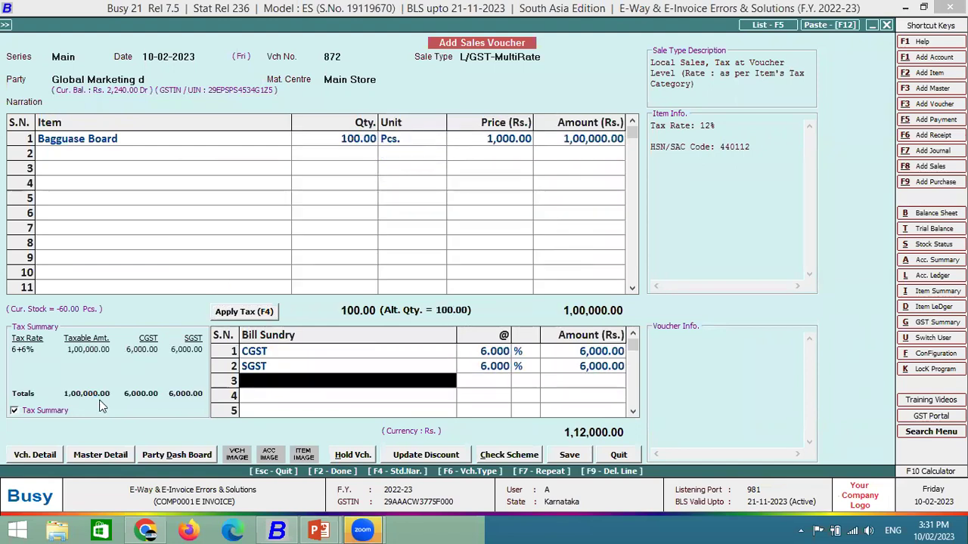
key("F2")
key("F2")
Save voucher 872 and generate its e-invoice automatically.
key("Return")
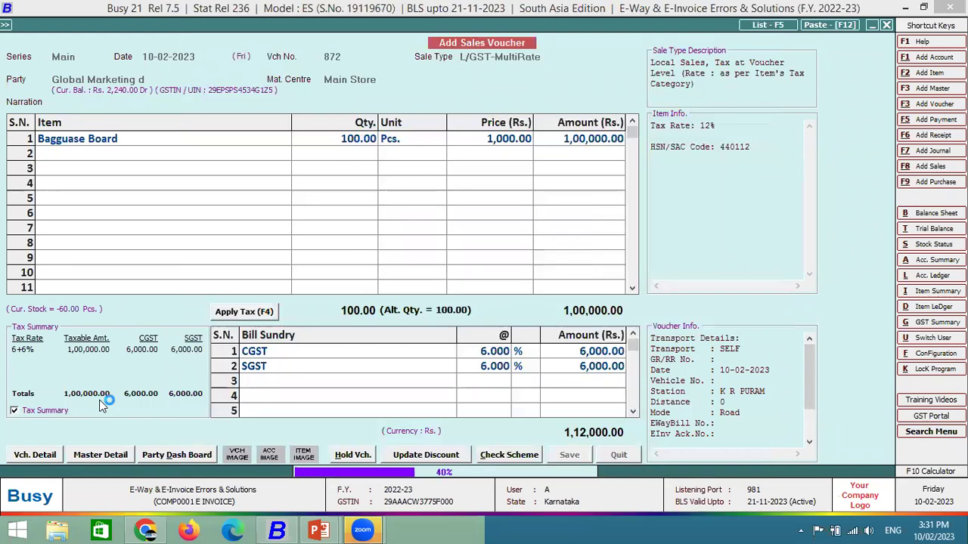
key("Return")
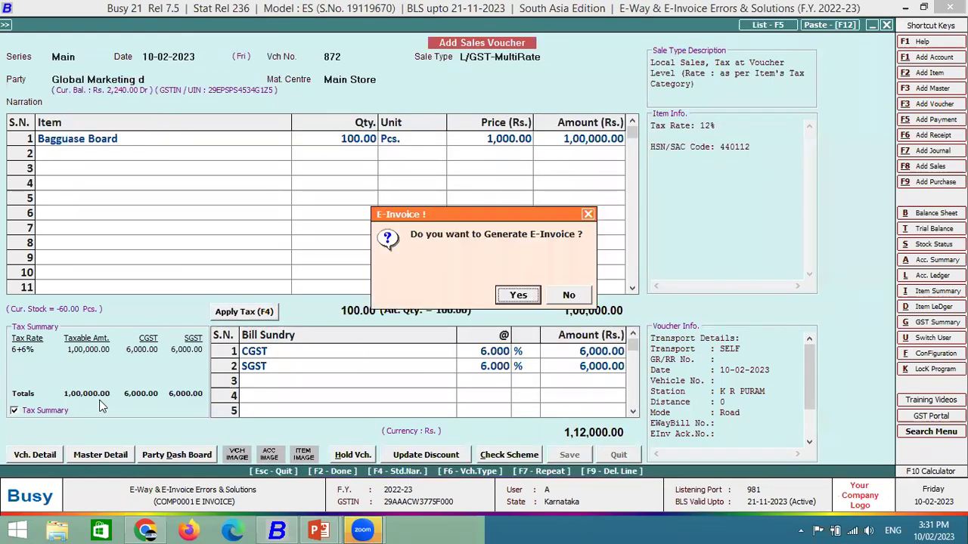
key("Right")
key("Left")
key("Return")
key("Return")
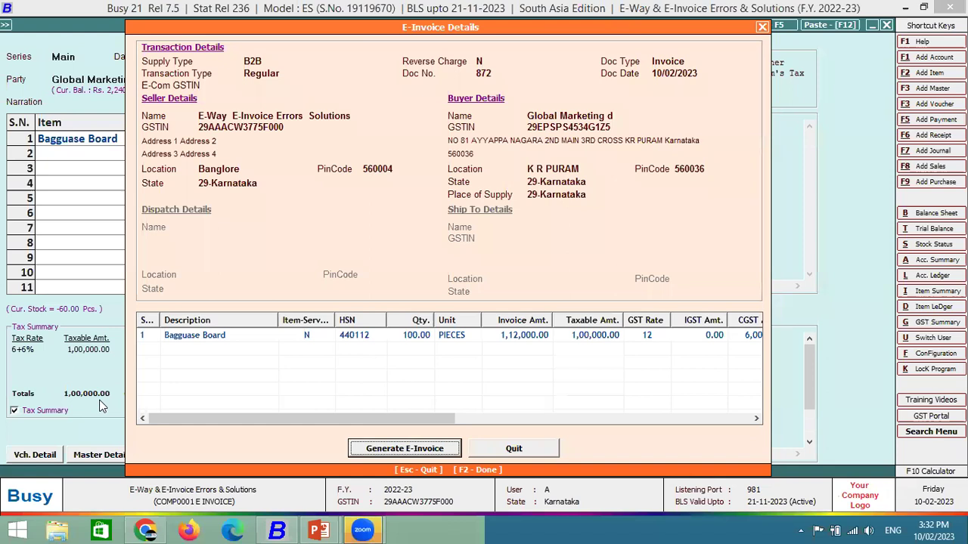
key("Return")
key("Return")
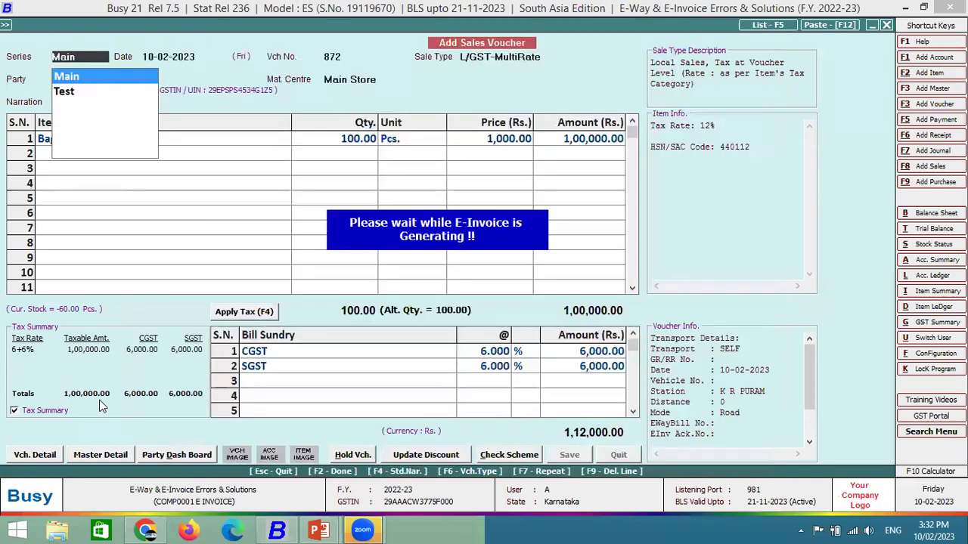
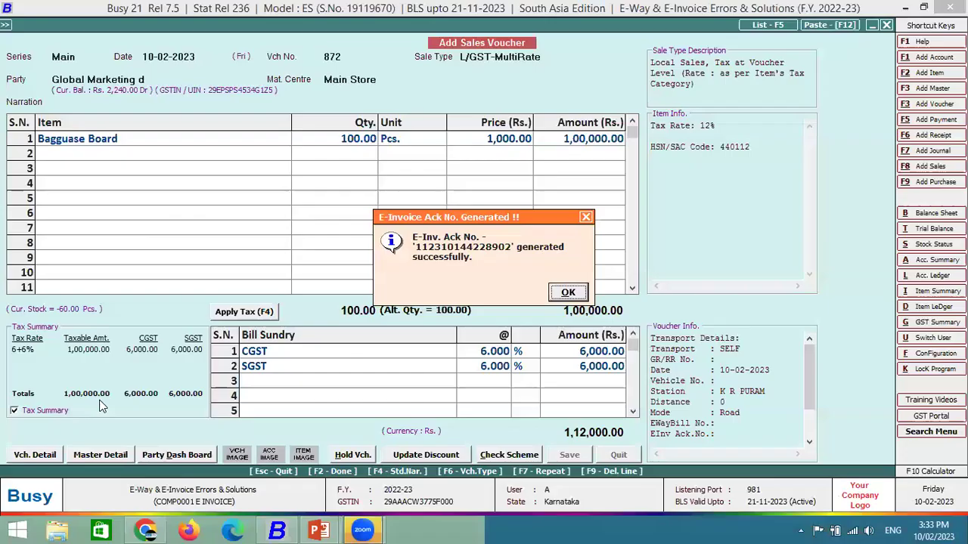
Decline printing the e-invoice and the sales invoice, and skip sending the notification.
key("Return")
key("Right")
key("Return")
key("Right")
key("Return")
key("Right")
key("Return")
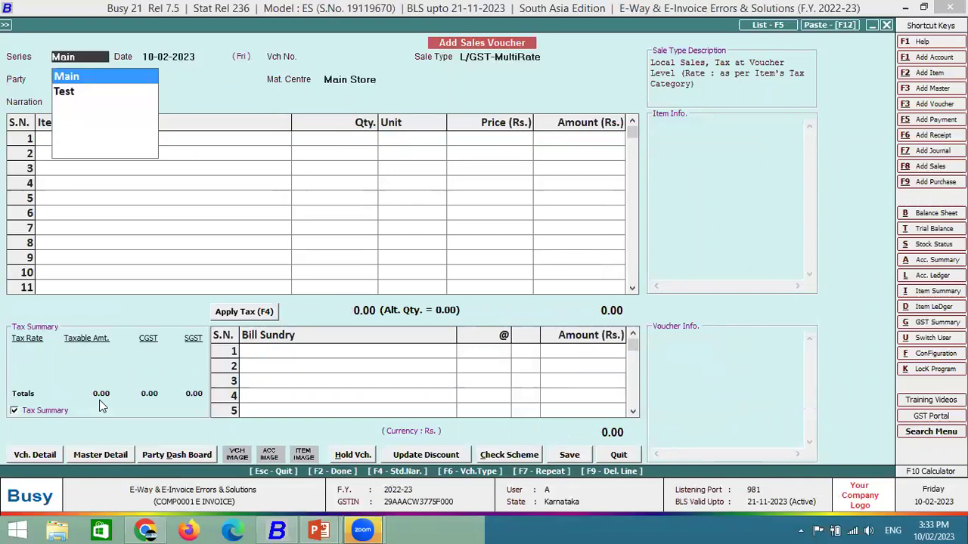
Start a Main-series sales voucher for Global Marketing E, then back out of it.
key("Return")
key("Return")
key("Down")
key("Down")
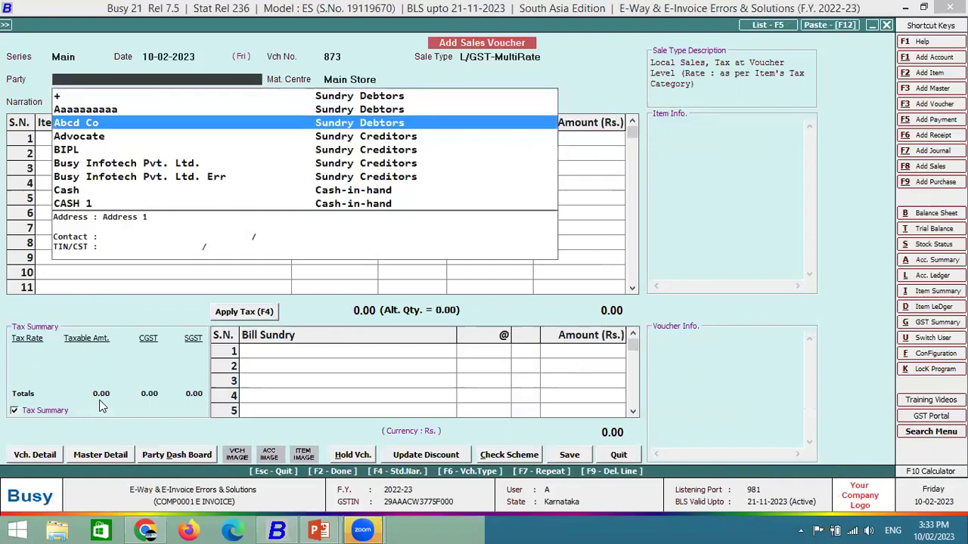
type("GLO")
key("Down")
key("Down")
key("Down")
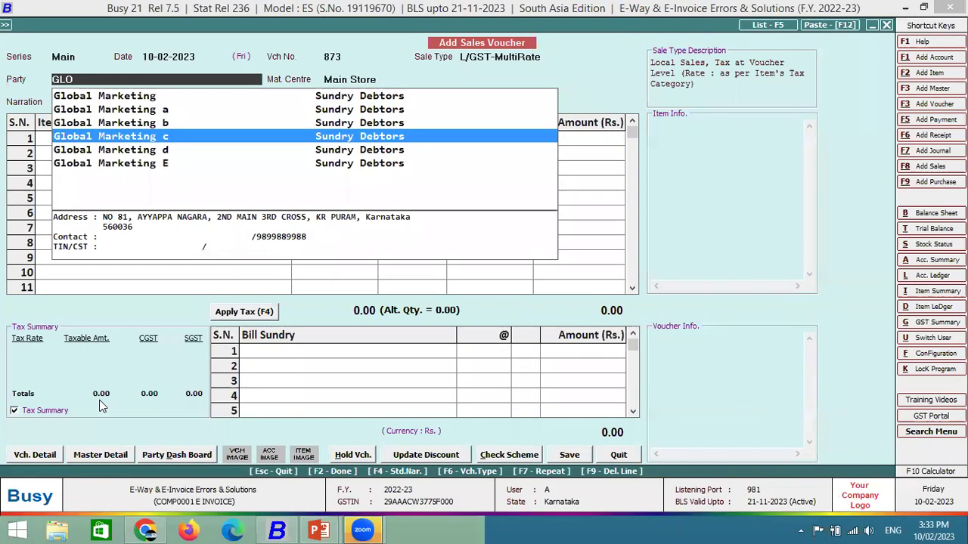
key("Down")
key("Down")
key("Return")
key("Return")
key("Return")
key("F2")
key("Return")
key("Return")
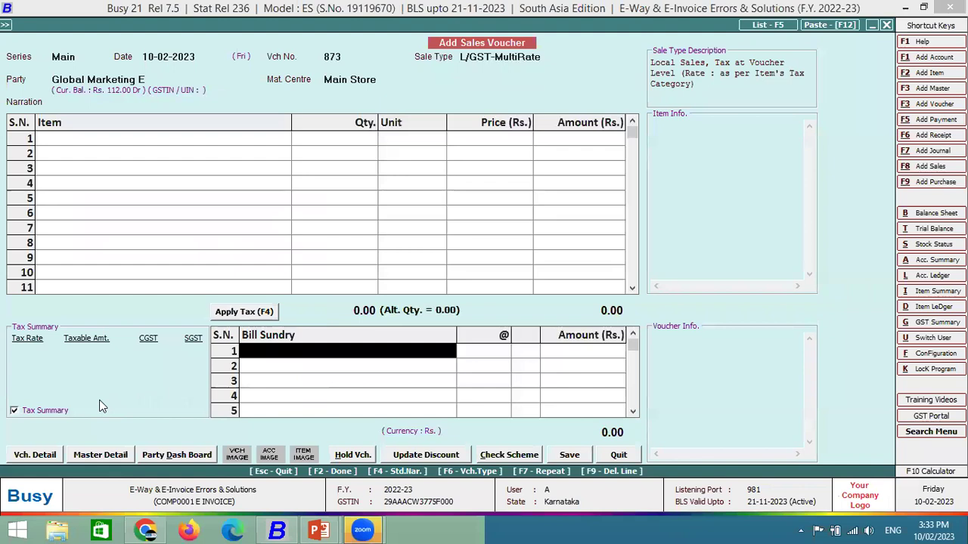
key("Escape")
key("Return")
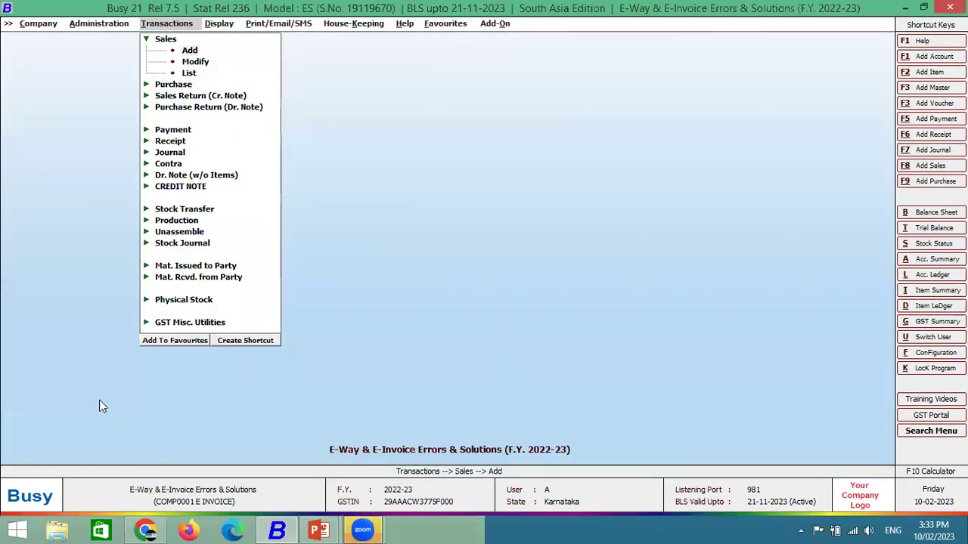
Begin a fresh voucher with party Global Marketing E and open its account master via Alt+M.
key("Return")
key("Return")
key("Up")
key("Up")
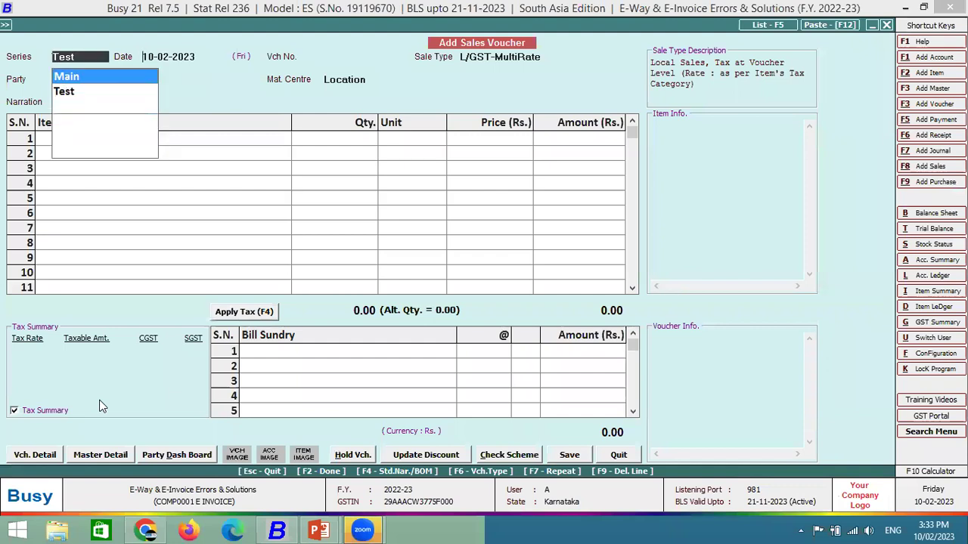
key("Return")
key("Return")
type("GLO")
key("Down")
key("Down")
key("Down")
key("Down")
key("Down")
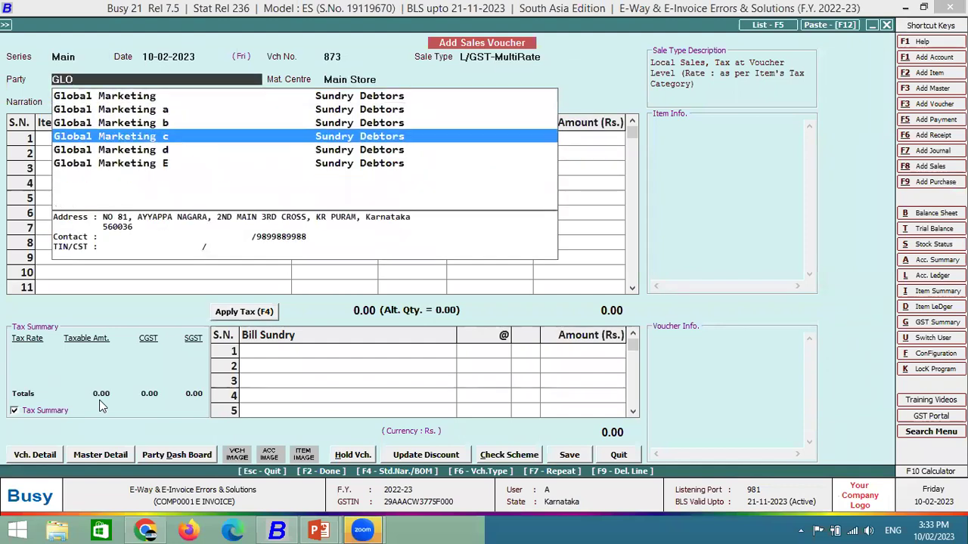
key("Return")
key("Return")
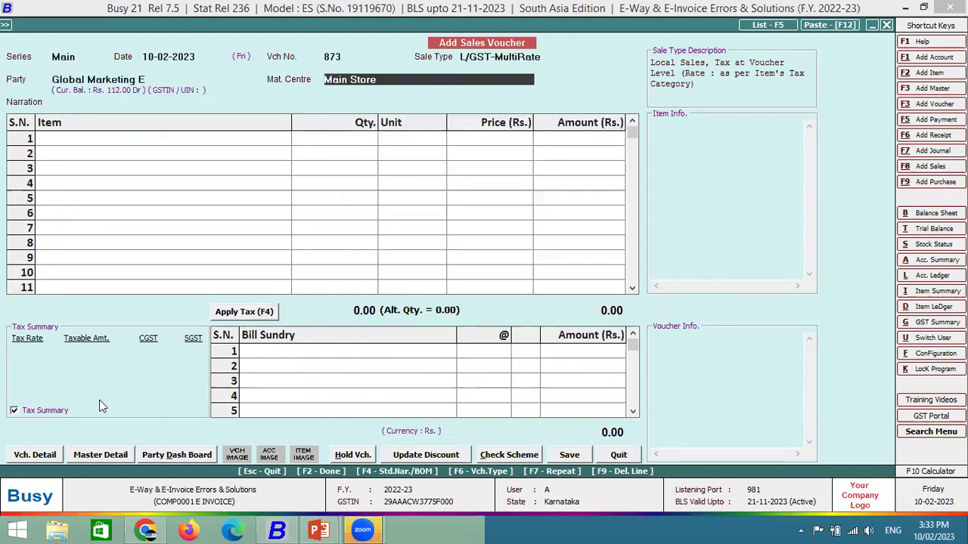
key("alt+m")
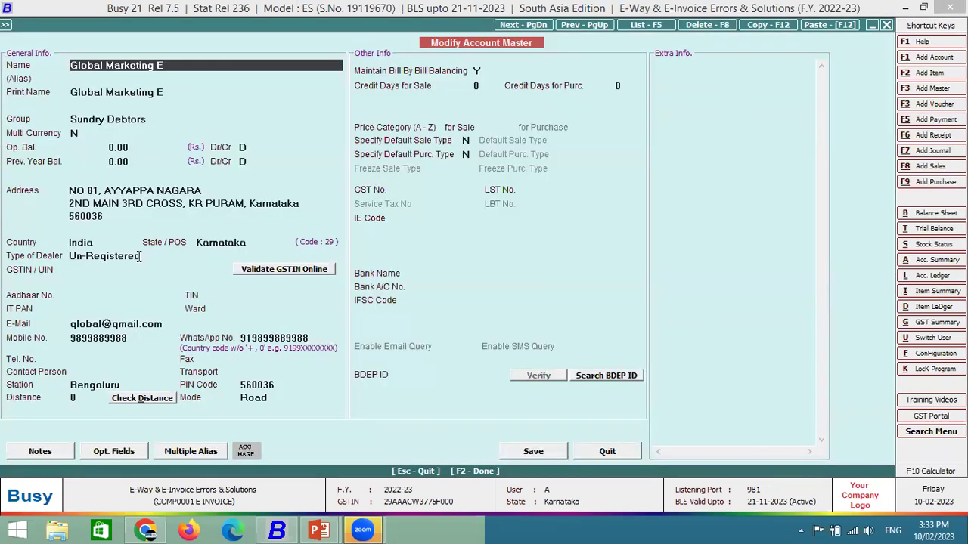
Change Global Marketing E's Type of Dealer to Un-Registered, leaving GSTIN/UIN empty.
left_click(136, 257)
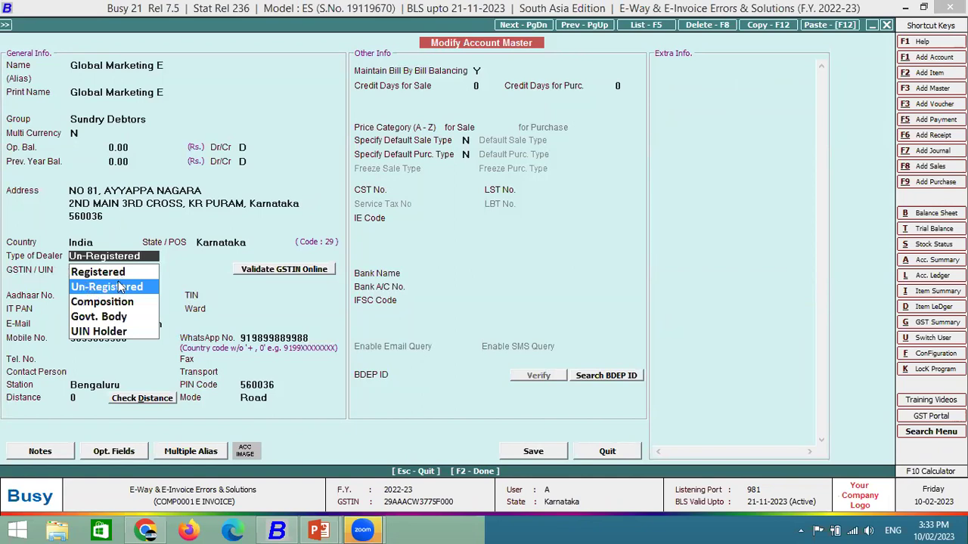
left_click(114, 287)
left_click(112, 272)
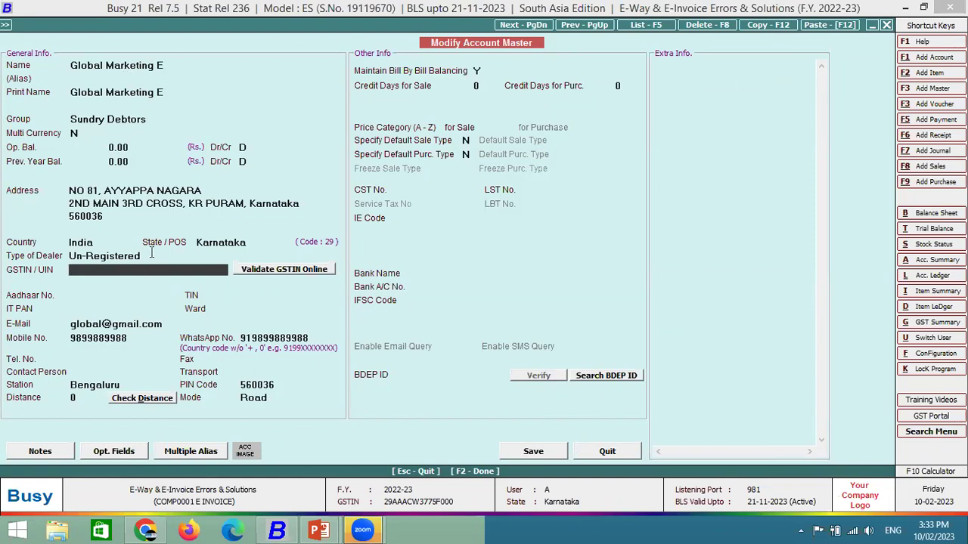
Save the party's account master and pick Bagguase Board for item row 1.
key("F2")
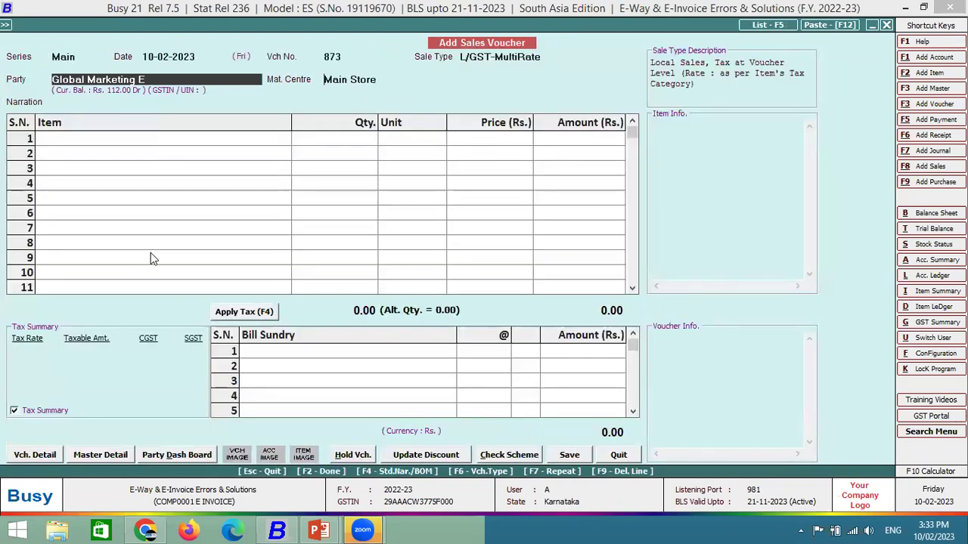
key("F2")
key("Return")
key("Down")
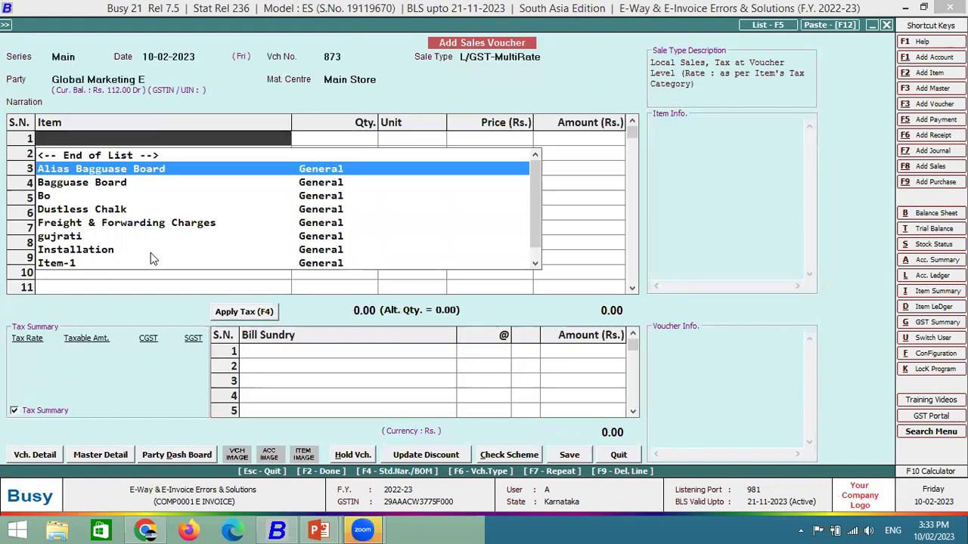
key("Down")
key("Return")
Enter quantity 100 at price 1,000 and accept the 6% CGST and SGST sundries.
type("010")
key("Return")
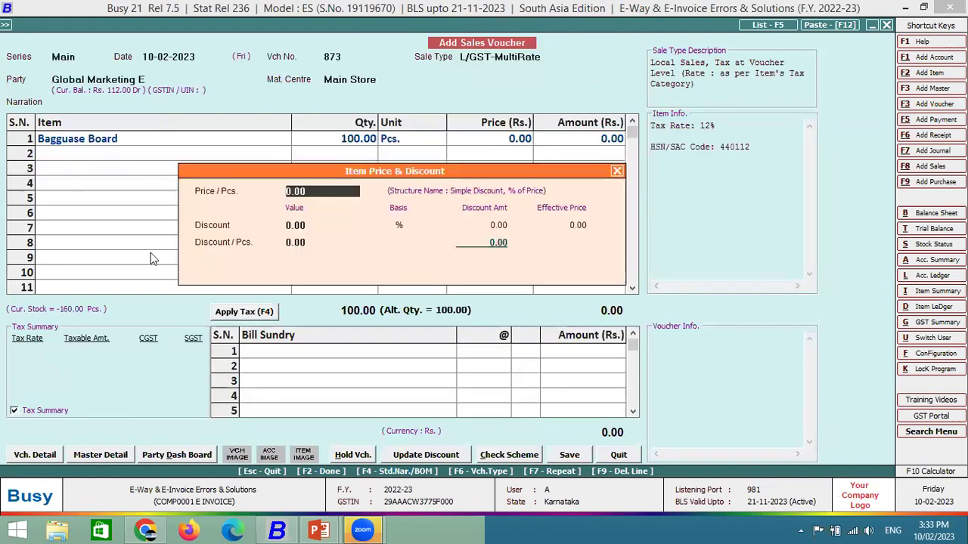
type("1000")
key("Return")
key("Return")
key("Return")
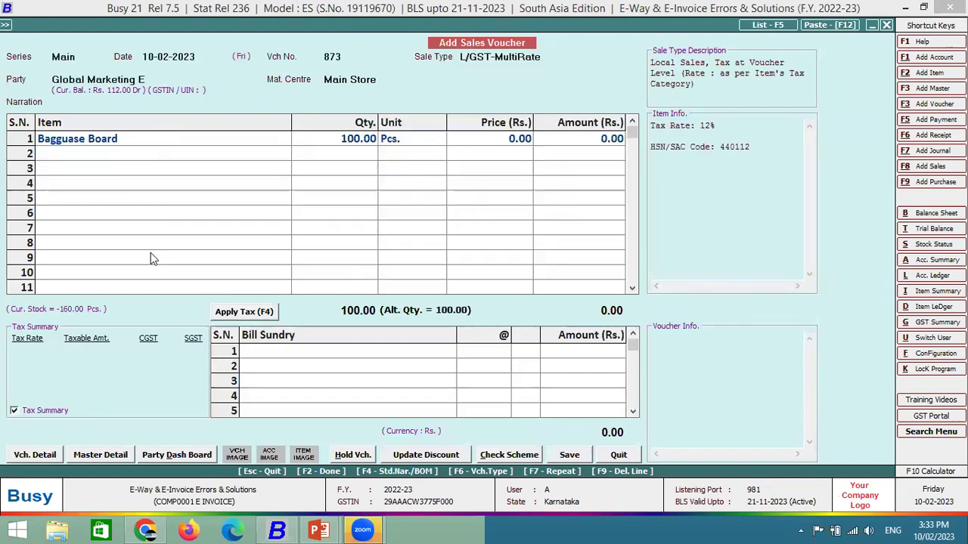
key("Return")
key("Return")
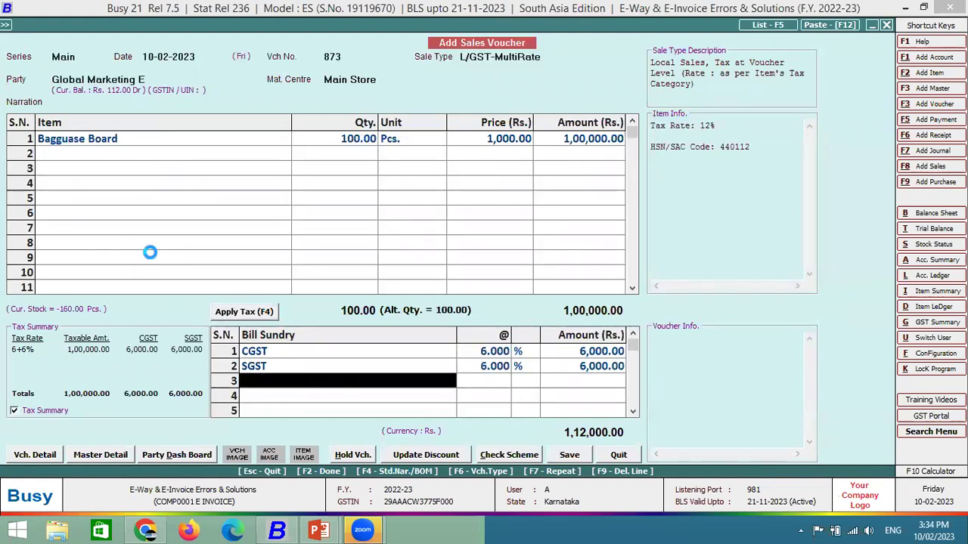
key("Return")
key("Return")
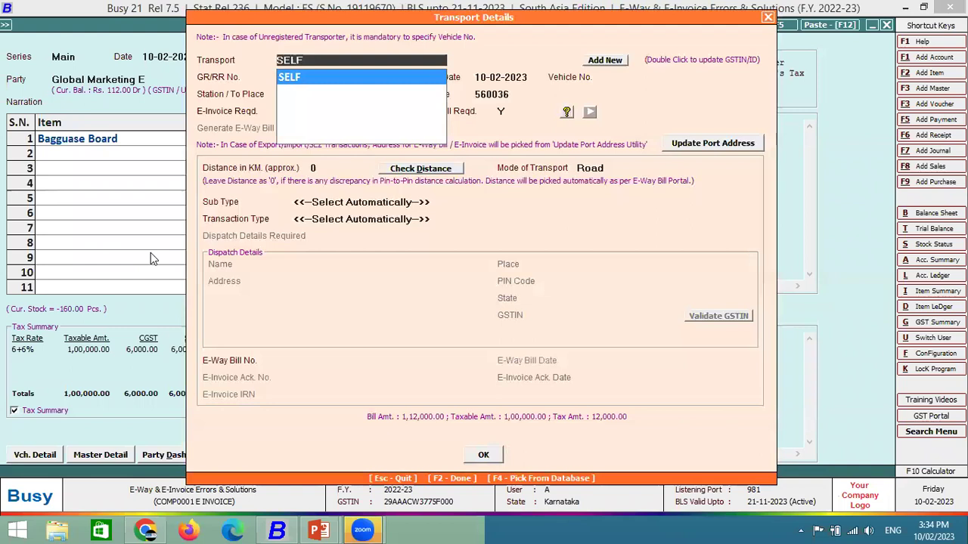
key("Return")
key("Return")
key("Return")
key("Return")
key("Return")
key("Return")
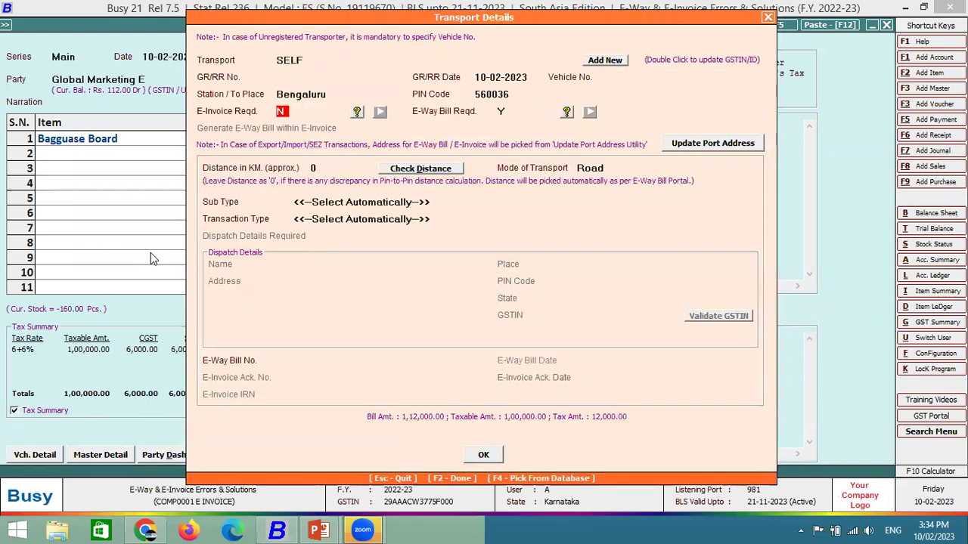
Try three times to set E-Invoice Reqd. to Y, dismissing each B2C refusal, then close Transport Details.
key("y")
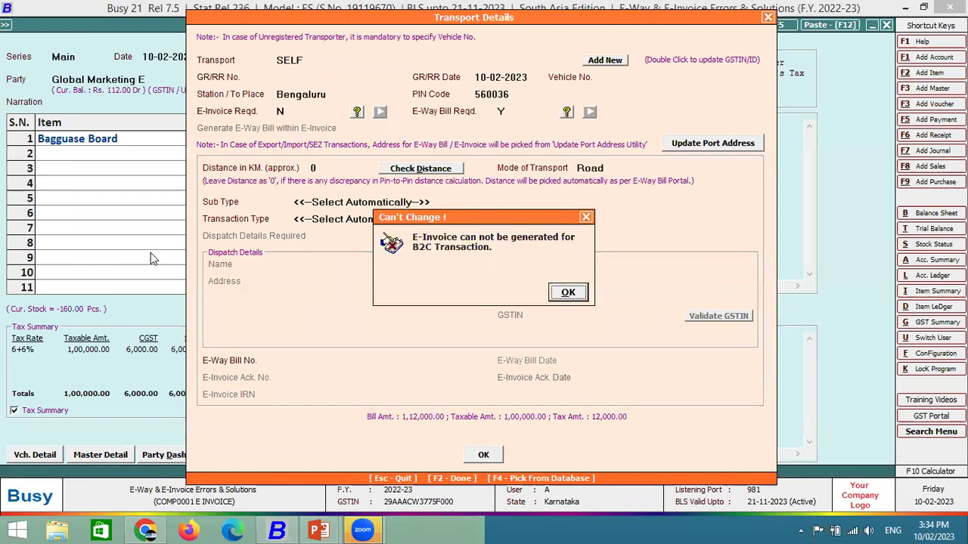
key("Return")
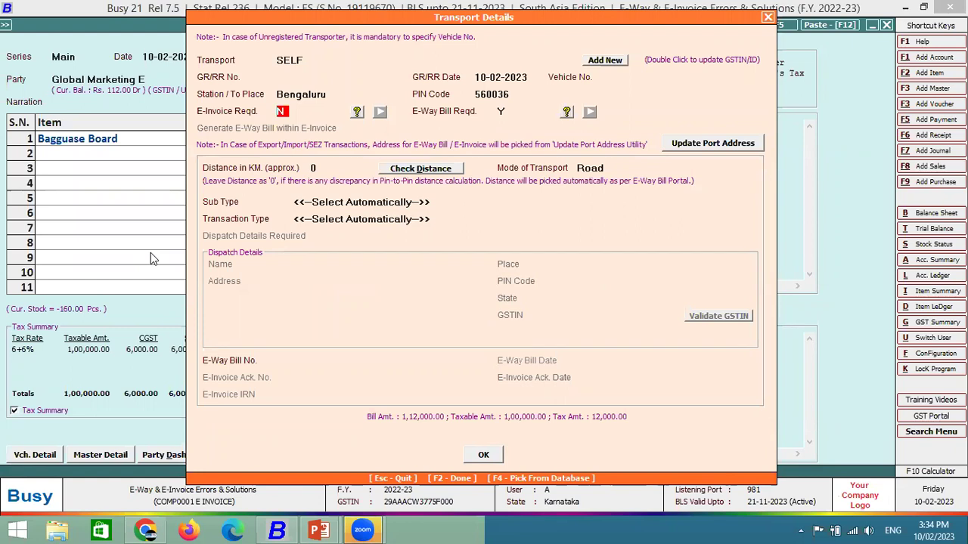
key("y")
key("Return")
key("y")
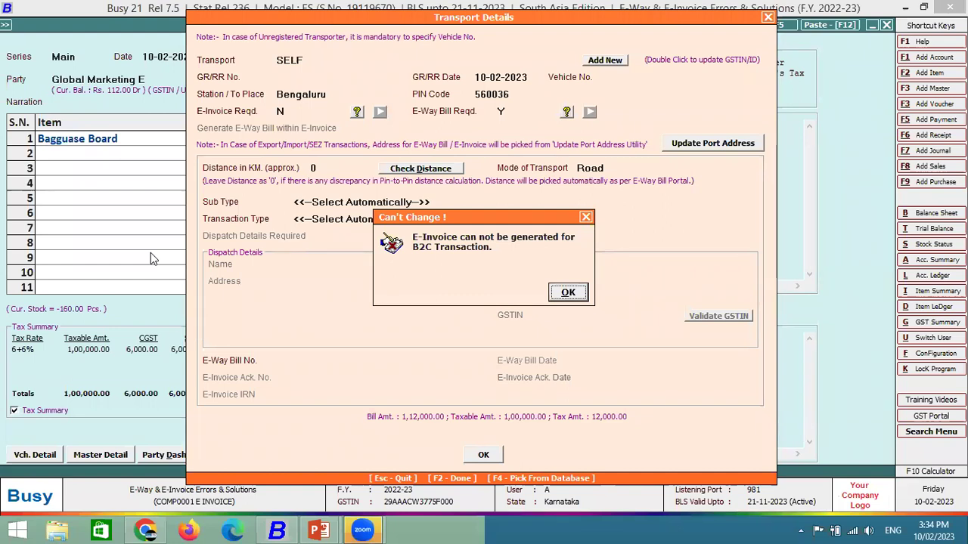
key("Return")
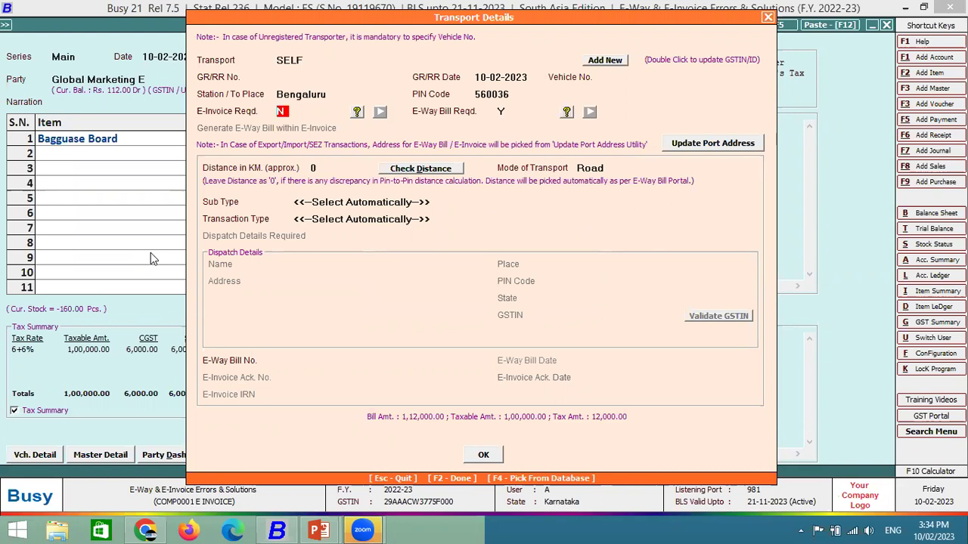
key("F2")
Select No at the 'Save this voucher?' prompt.
key("Right")
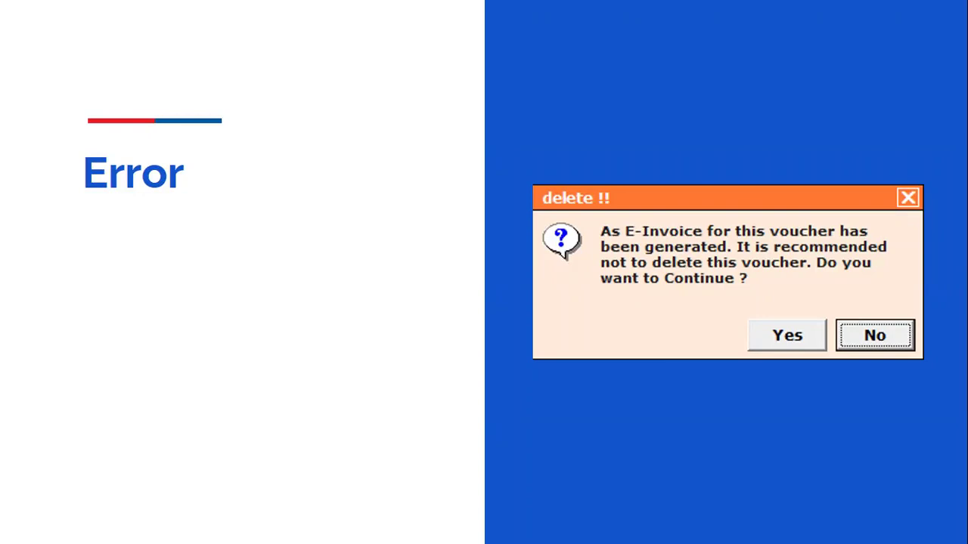
Quit the Bagguase Board sales voucher without saving it.
key("alt+Tab")
key("Escape")
key("Escape")
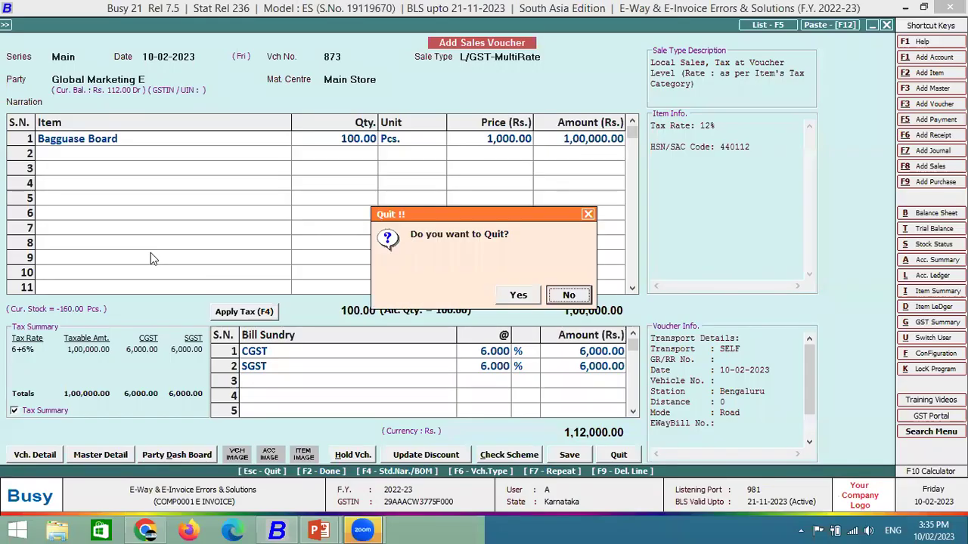
key("Escape")
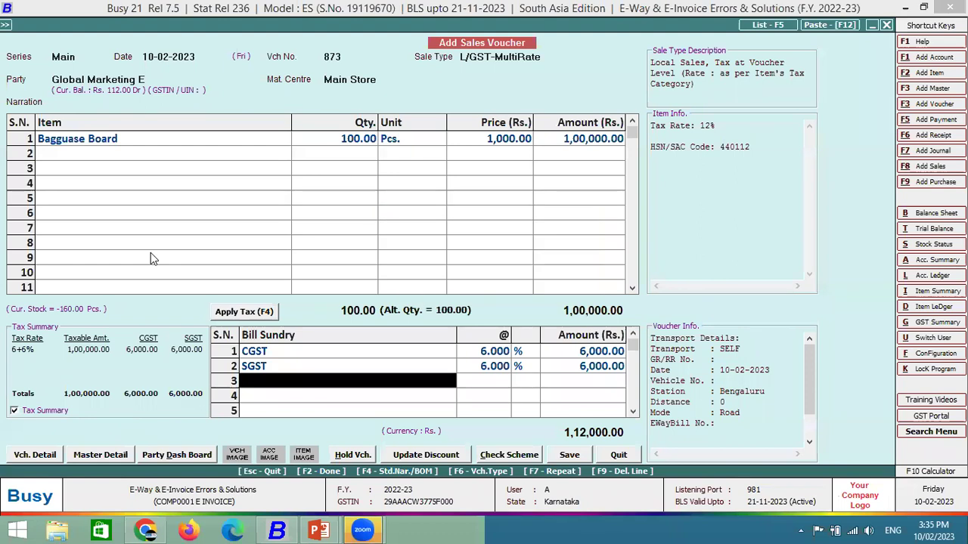
key("Escape")
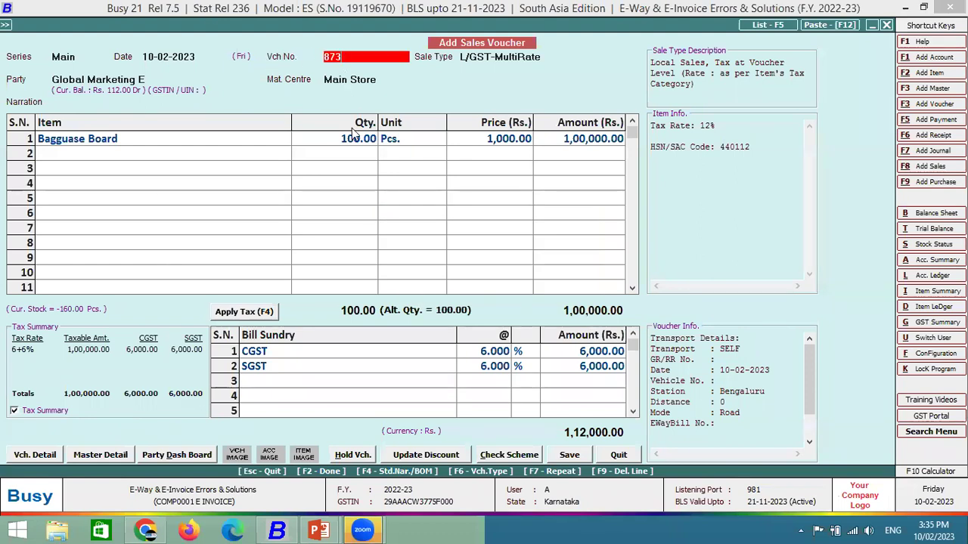
key("Escape")
key("Left")
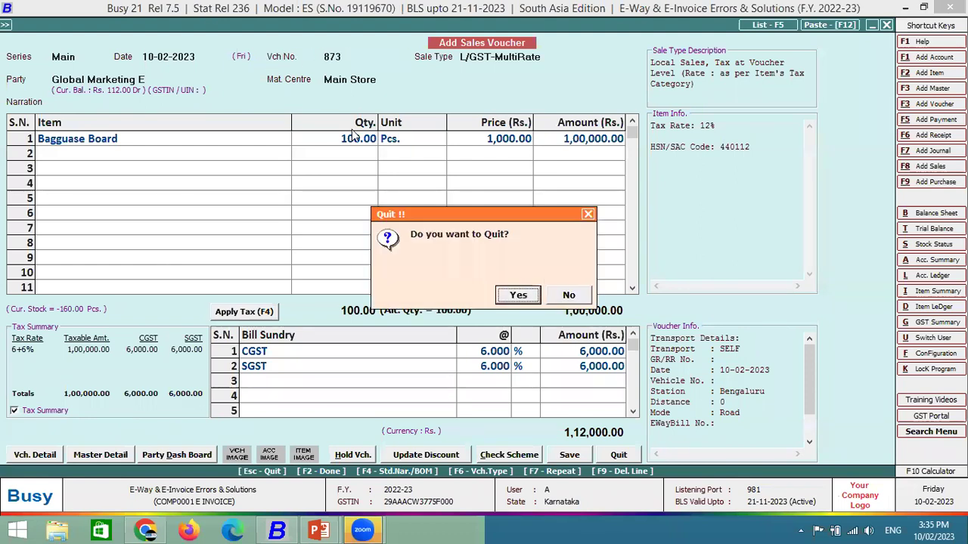
key("Return")
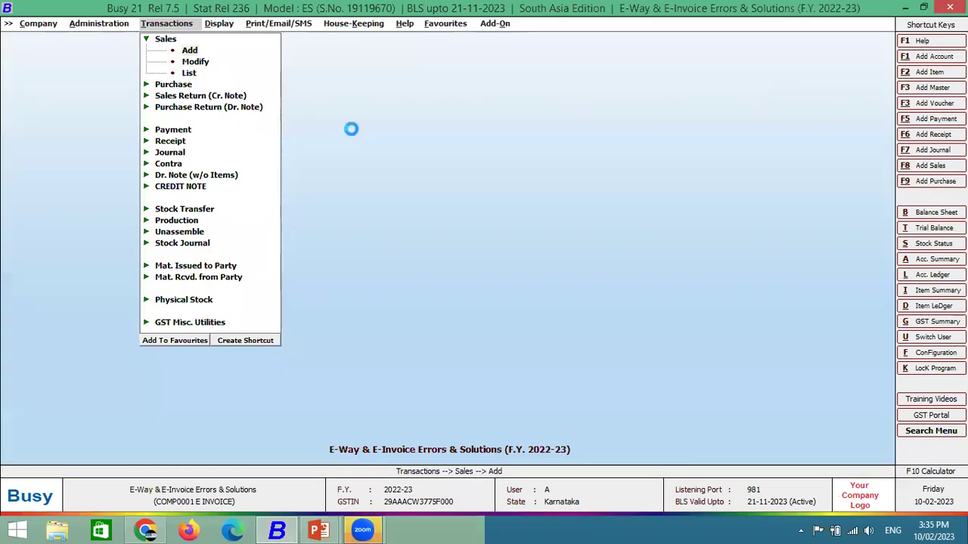
Start a new Main-series sales voucher and enter party Global Marketing.
key("Return")
key("Return")
key("shift+Tab")
key("Up")
key("Return")
Bill 1 Pcs Bagguase Board at 1,000 with transport SELF.
key("Return")
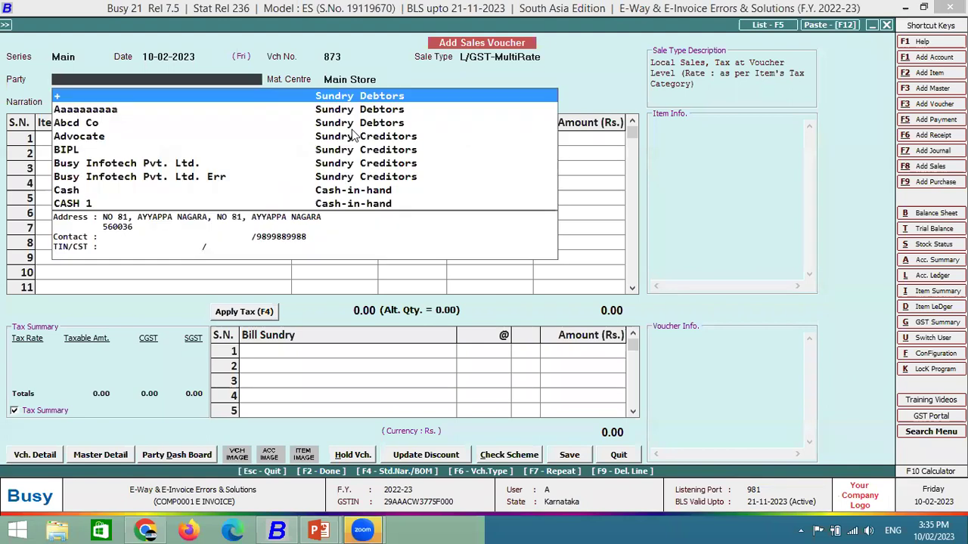
type("glo")
key("Return")
key("Return")
key("Down")
key("Return")
type("1")
key("Return")
key("Return")
type("1000")
key("Return")
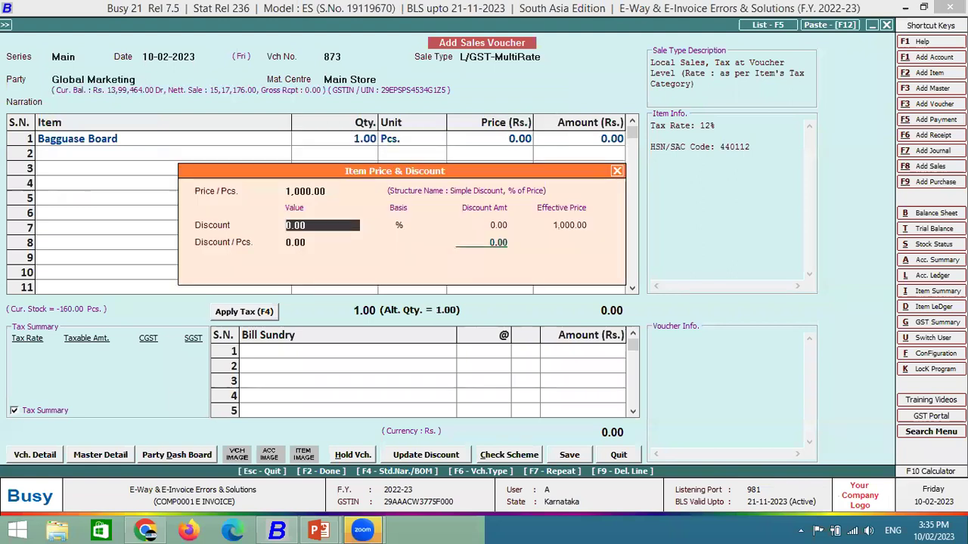
key("Return")
key("Return")
key("Return")
key("Return")
key("Return")
key("F2")
key("Return")
key("Return")
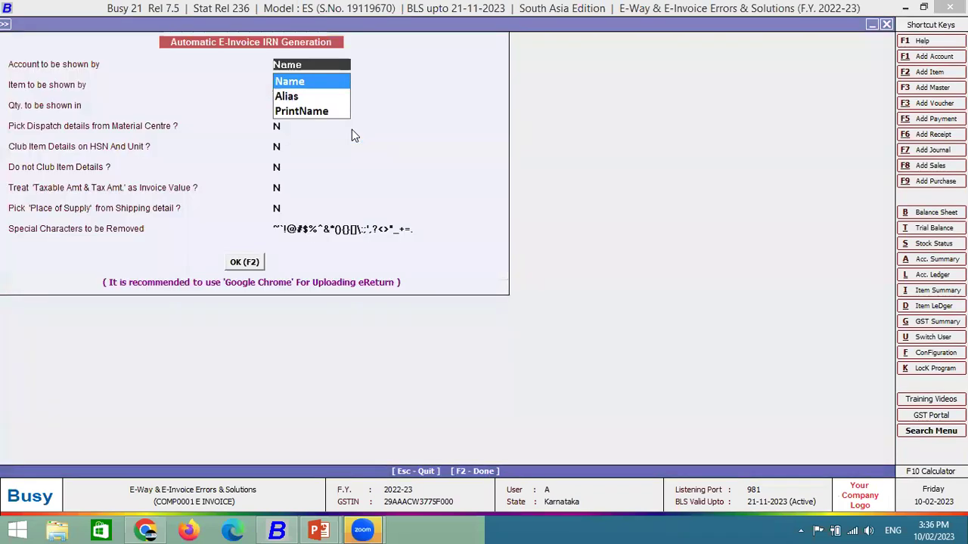
Generate the e-invoice for voucher 873 and acknowledge the Ack No. dialog.
key("F2")
key("Escape")
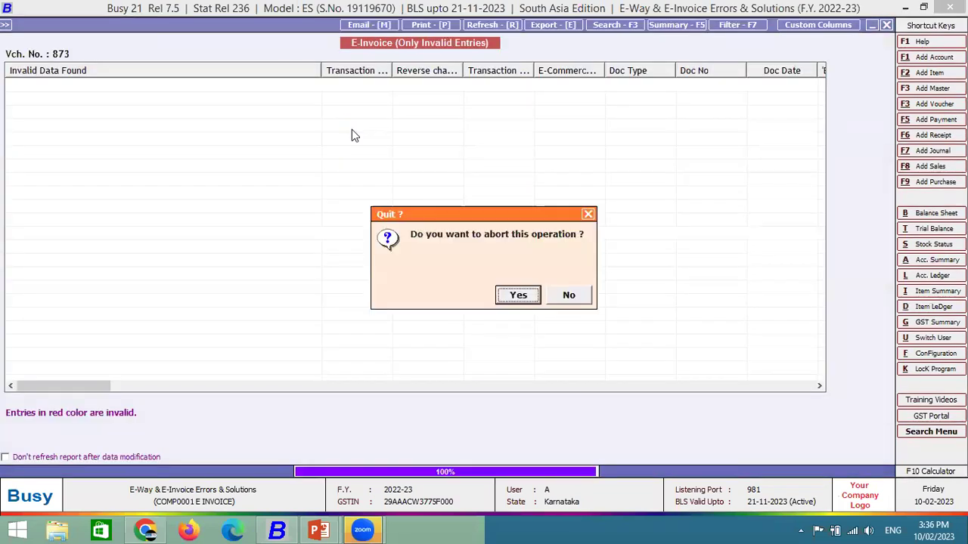
key("Return")
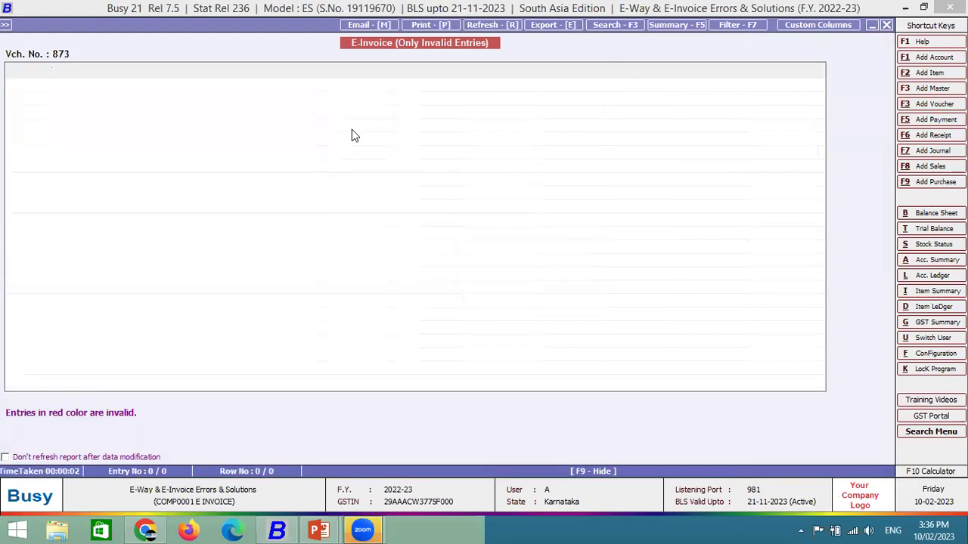
key("Return")
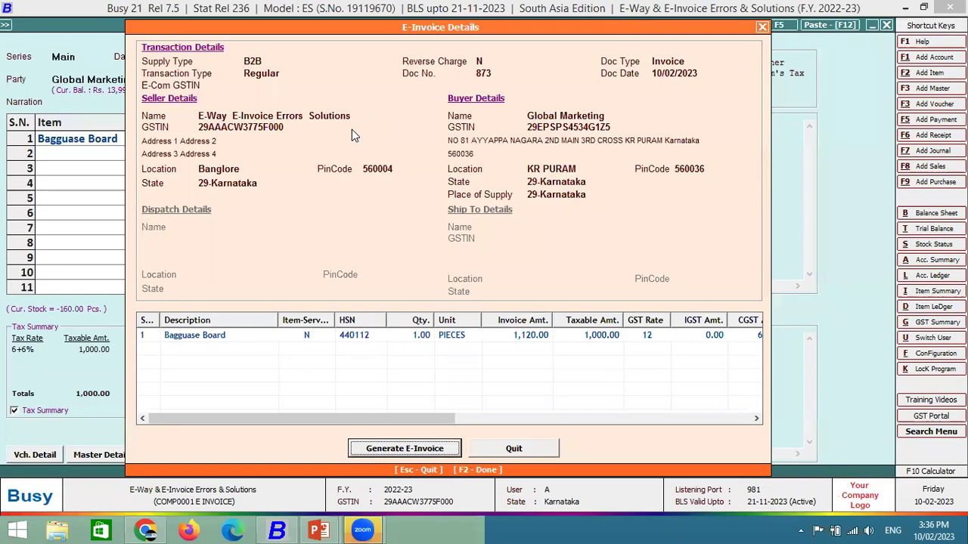
key("Return")
key("Return")
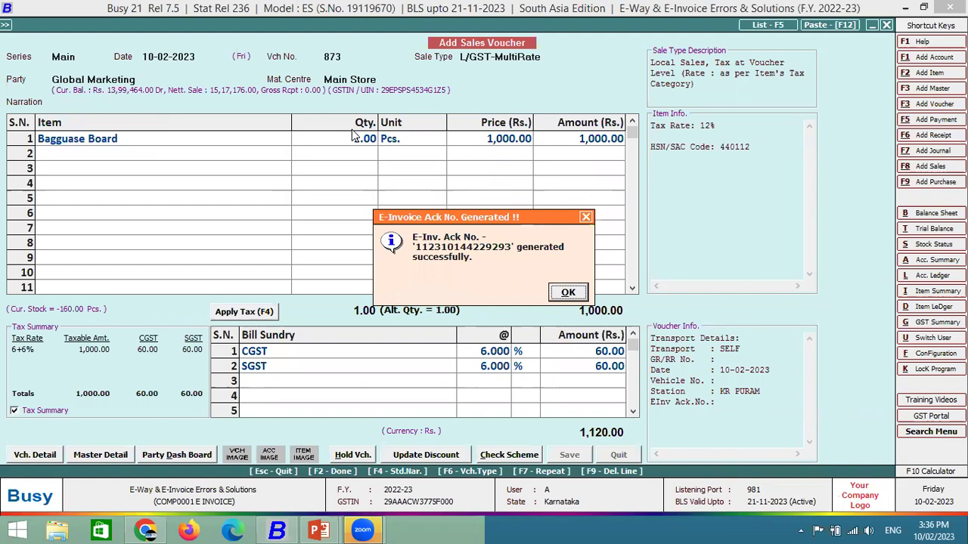
key("Return")
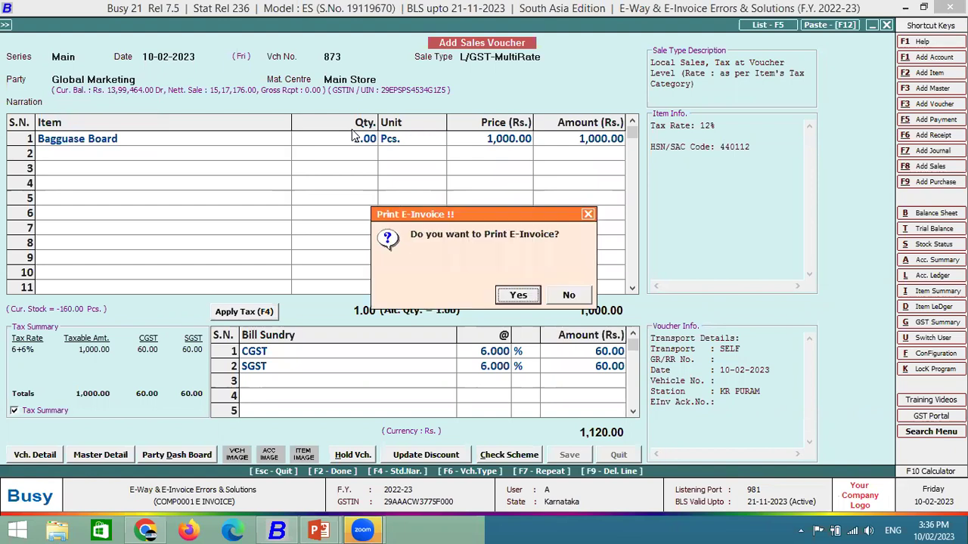
Decline e-invoice and sales invoice printing and the notification, then return to the main menu.
key("Right")
key("Return")
key("Right")
key("Return")
key("Right")
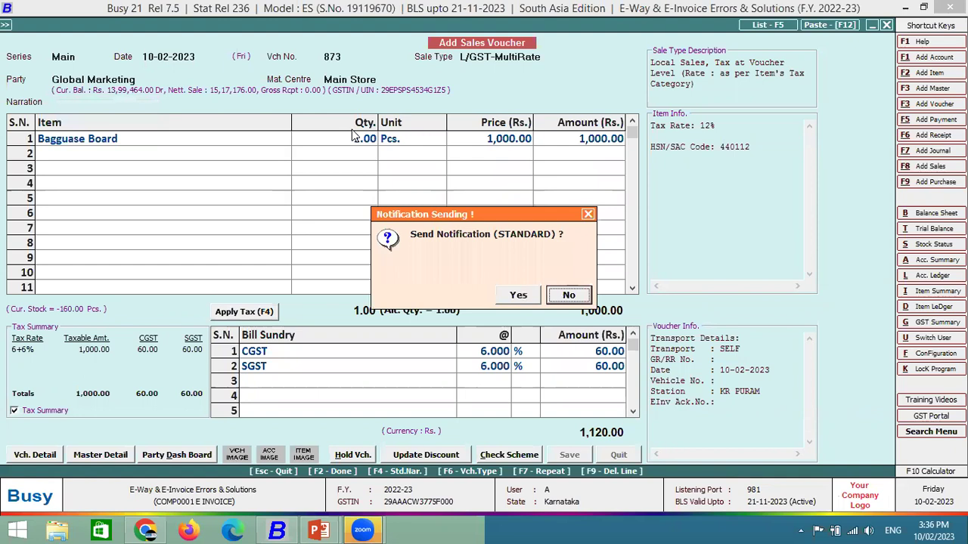
key("Return")
key("Escape")
key("Escape")
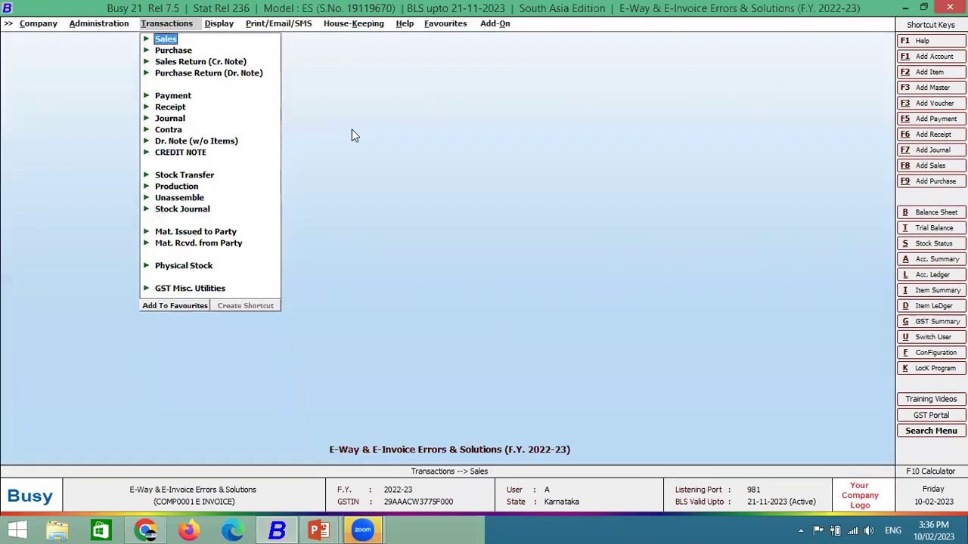
Open Main-series sales voucher 873 through Sales > Modify.
key("Down")
key("Up")
key("Return")
key("Down")
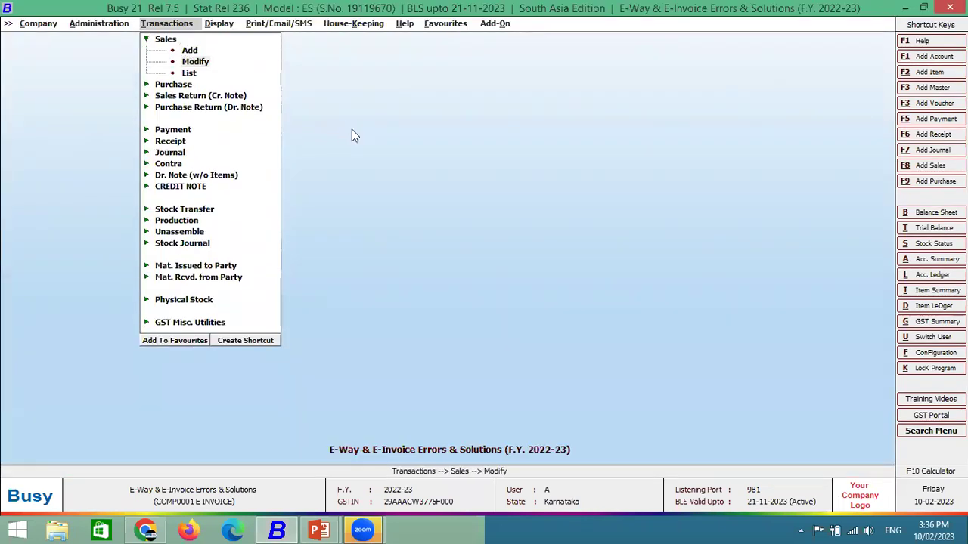
key("Return")
key("Return")
key("Return")
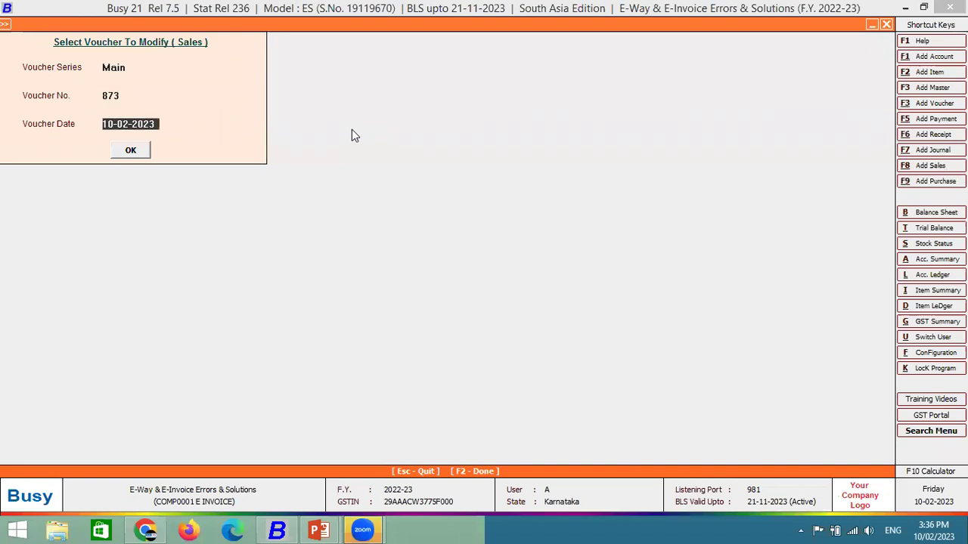
key("Return")
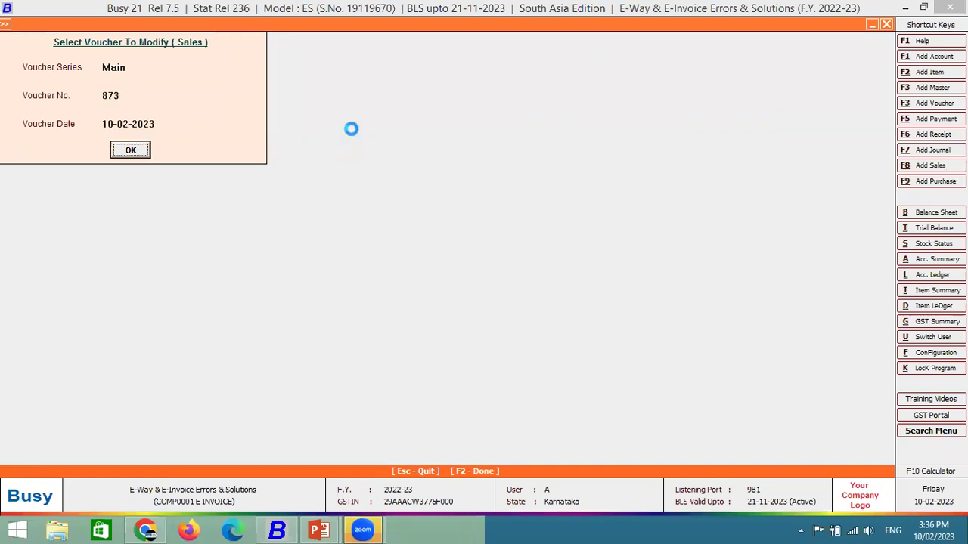
key("Return")
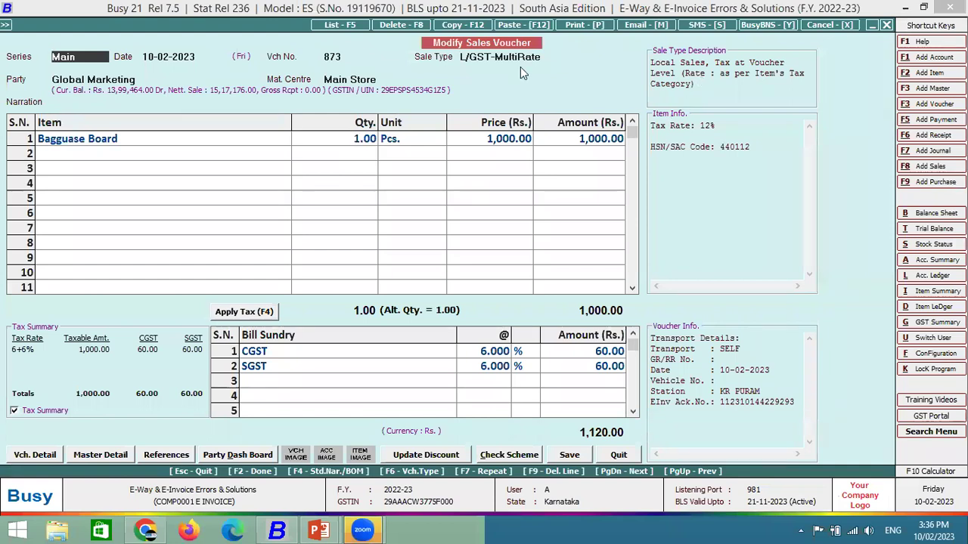
Attempt to cancel voucher 873 twice, answering No each time.
left_click(820, 27)
left_click(564, 293)
left_click(852, 24)
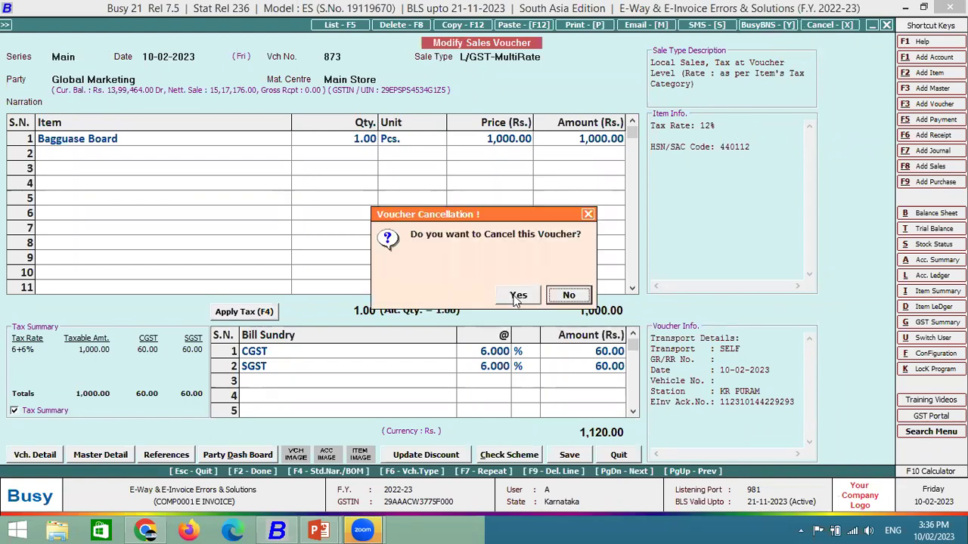
left_click(576, 298)
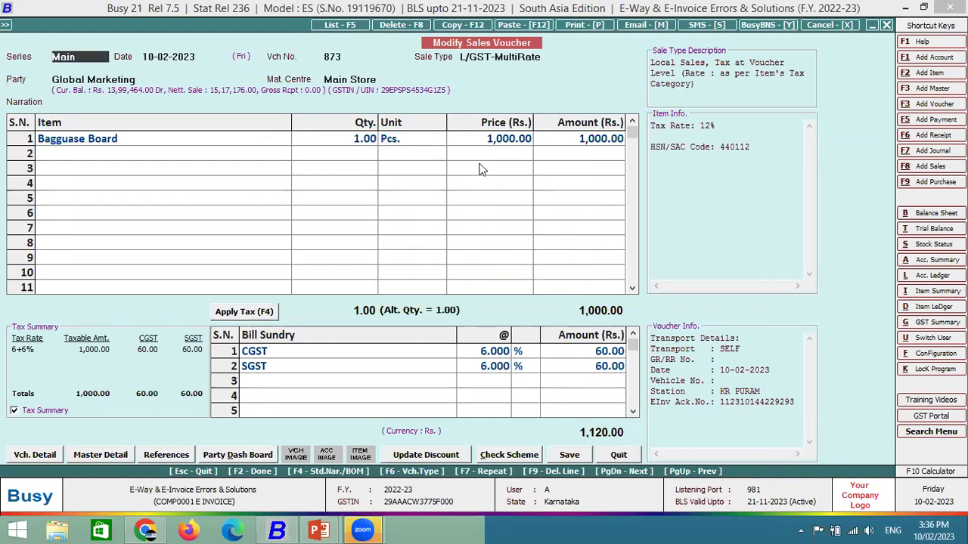
Delete voucher 873, confirming Yes despite the generated e-invoice warning.
left_click(408, 27)
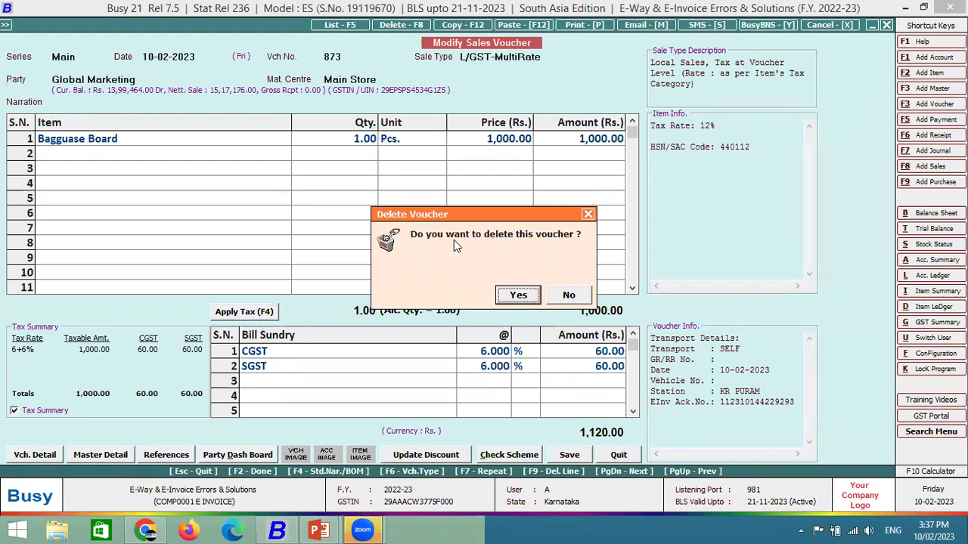
left_click(518, 296)
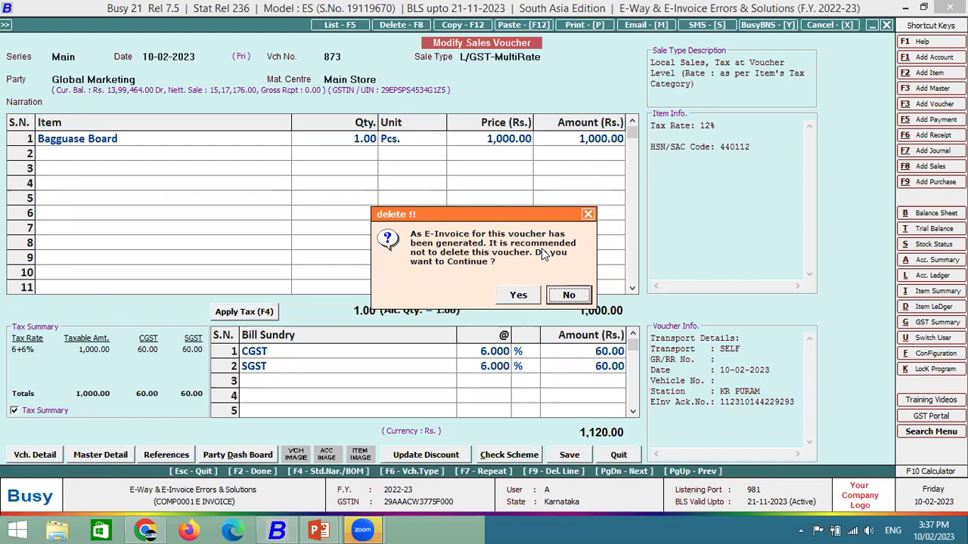
key("Left")
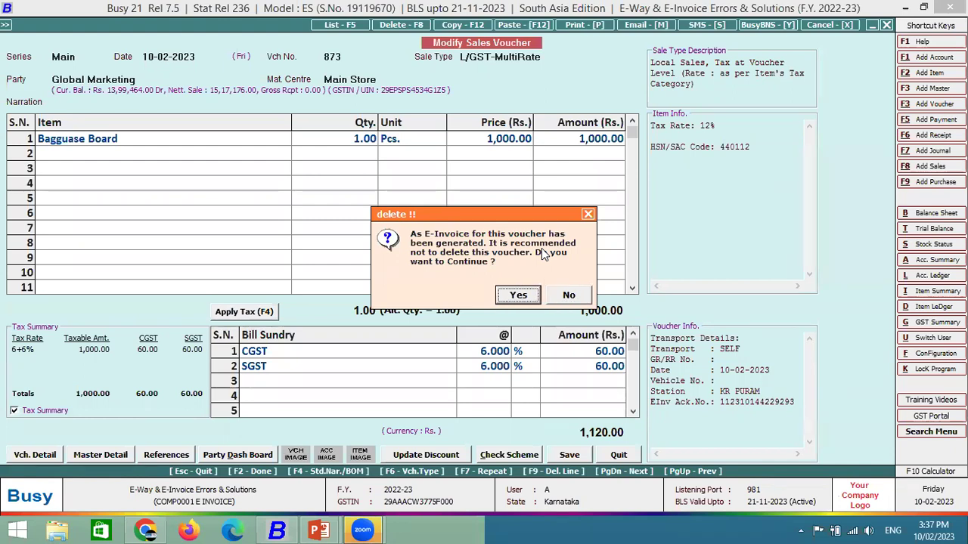
key("Return")
Close Select Voucher To Modify, show the invalid ship-to pincode slide, and return to Busy.
key("Escape")
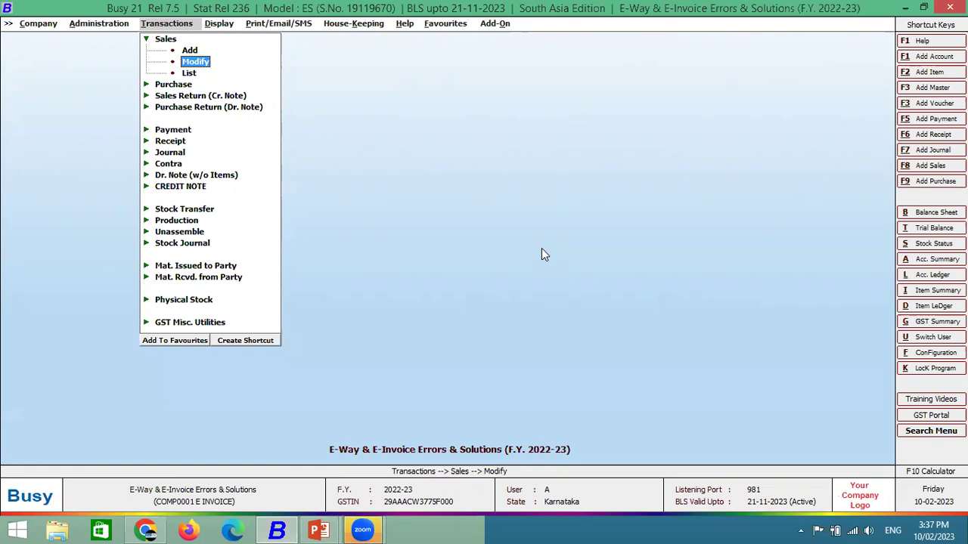
key("alt+Tab")
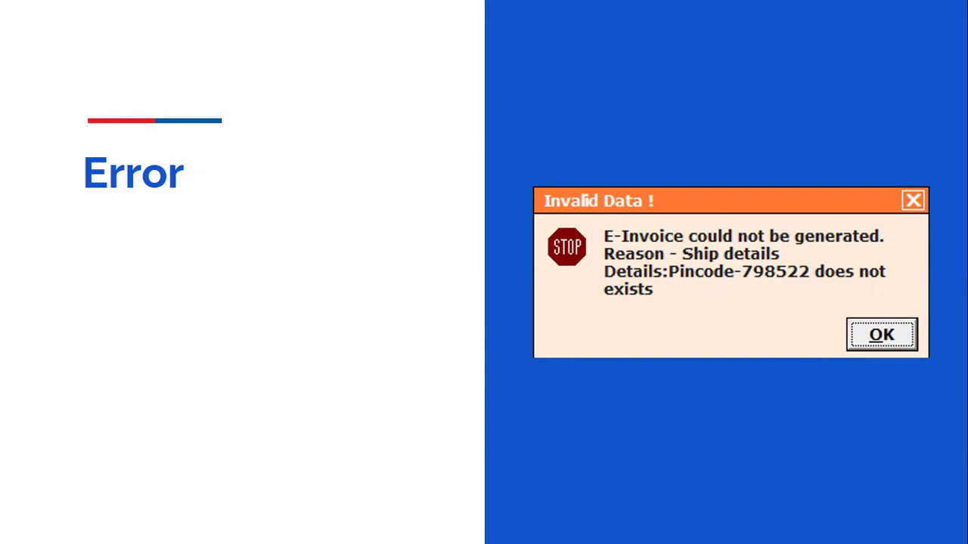
key("alt+Tab")
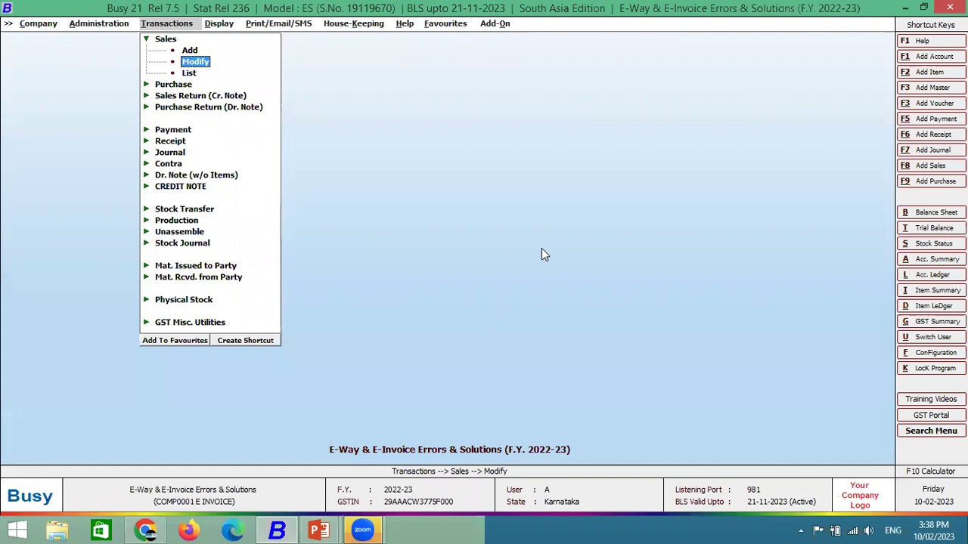
Start a new Main-series sales voucher with Global Marketing as the party.
key("Escape")
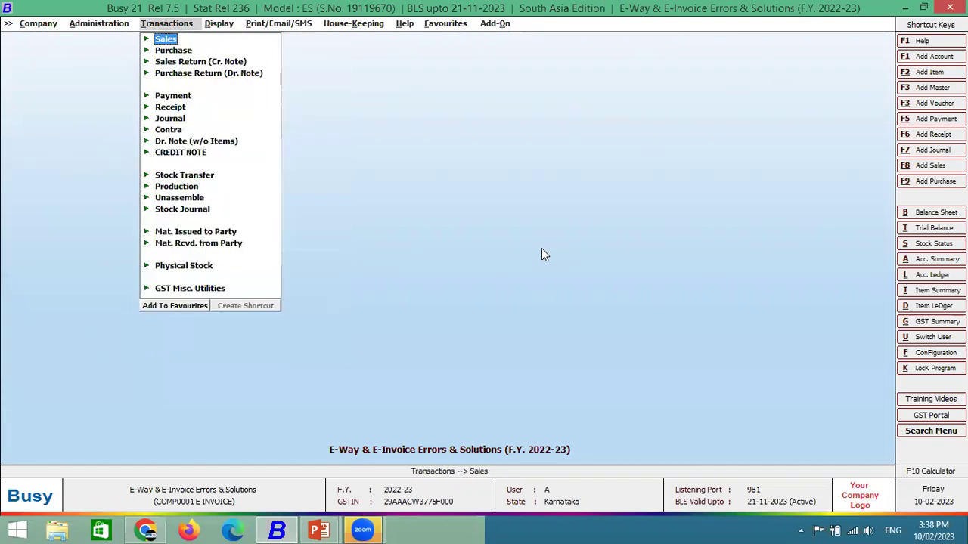
key("Return")
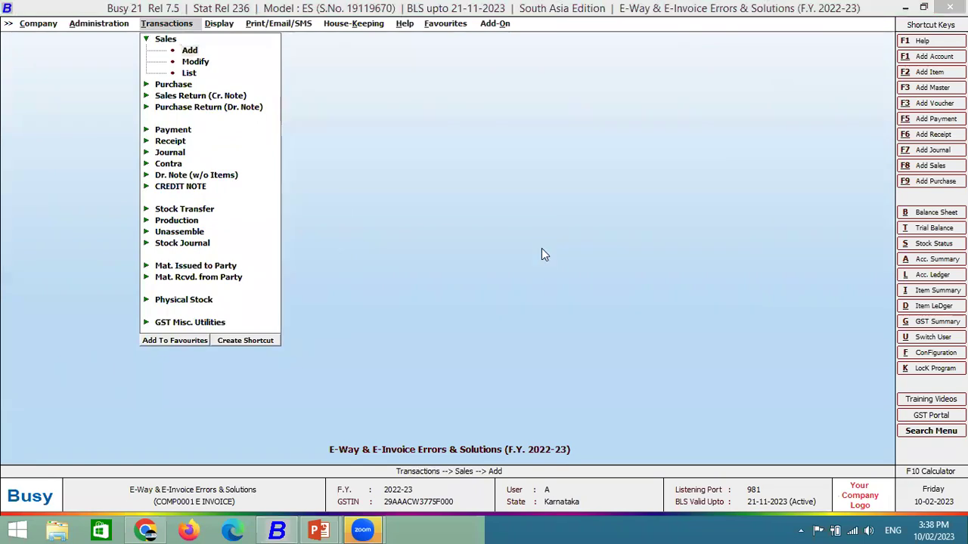
key("Return")
key("Up")
key("Return")
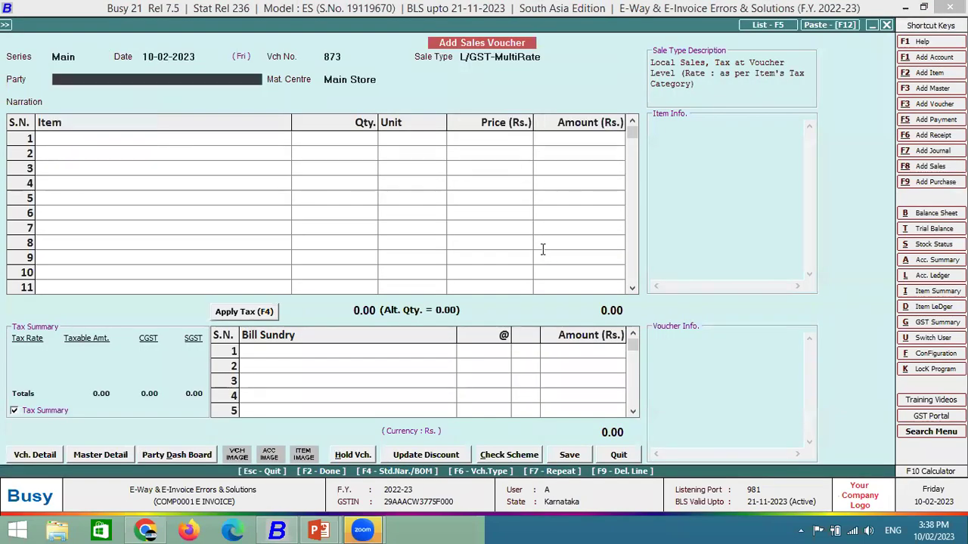
type("GLO")
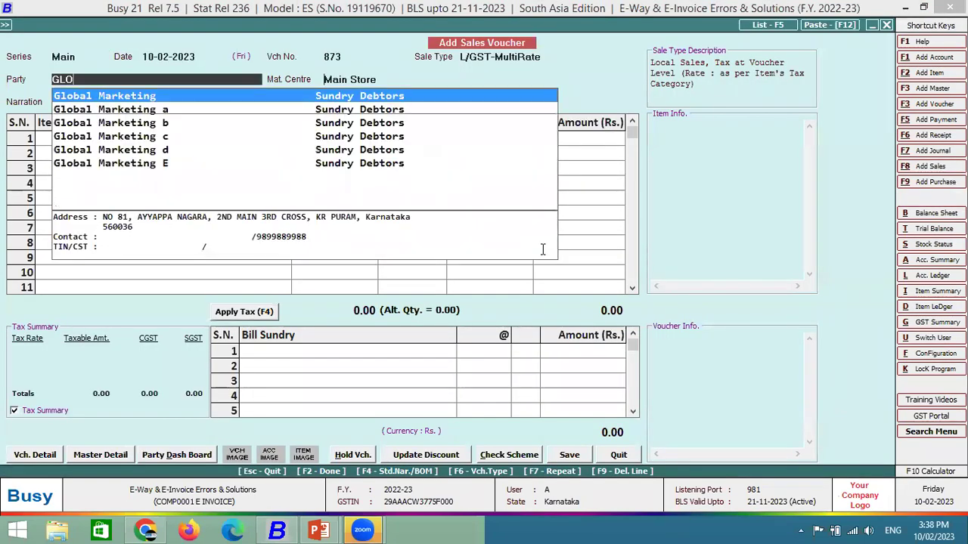
key("Return")
Bill 11 Pcs of Bagguse Board at 1,000 each, applying CGST and SGST.
key("Return")
key("Return")
key("Down")
key("Down")
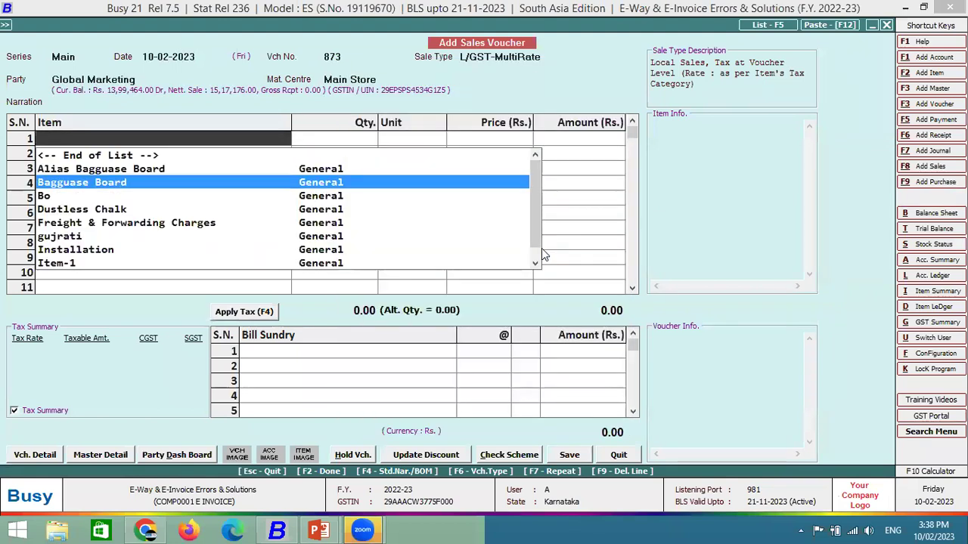
key("Return")
type("11")
key("Return")
key("Return")
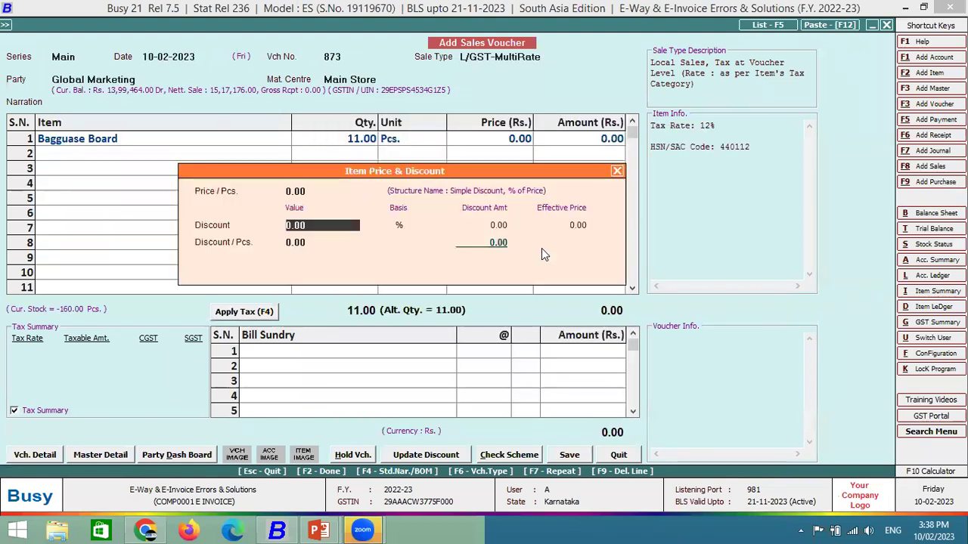
key("Up")
type("1000")
key("Return")
key("Return")
key("Return")
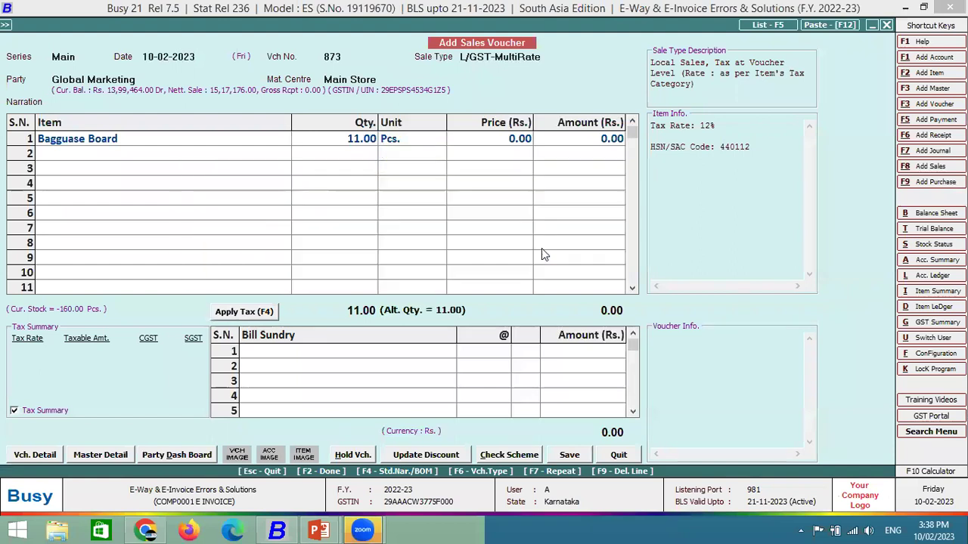
key("Return")
key("Return")
key("Return")
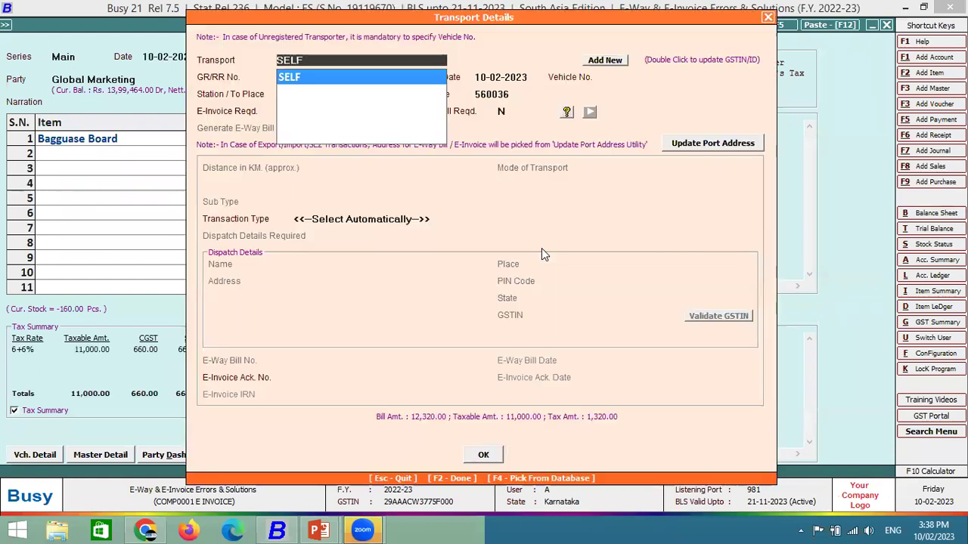
key("Return")
key("Return")
key("Return")
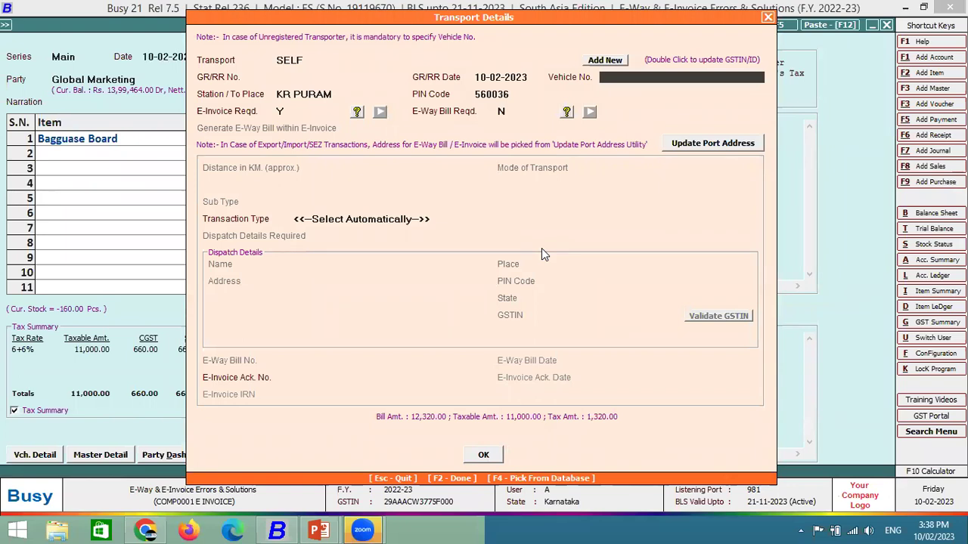
key("Return")
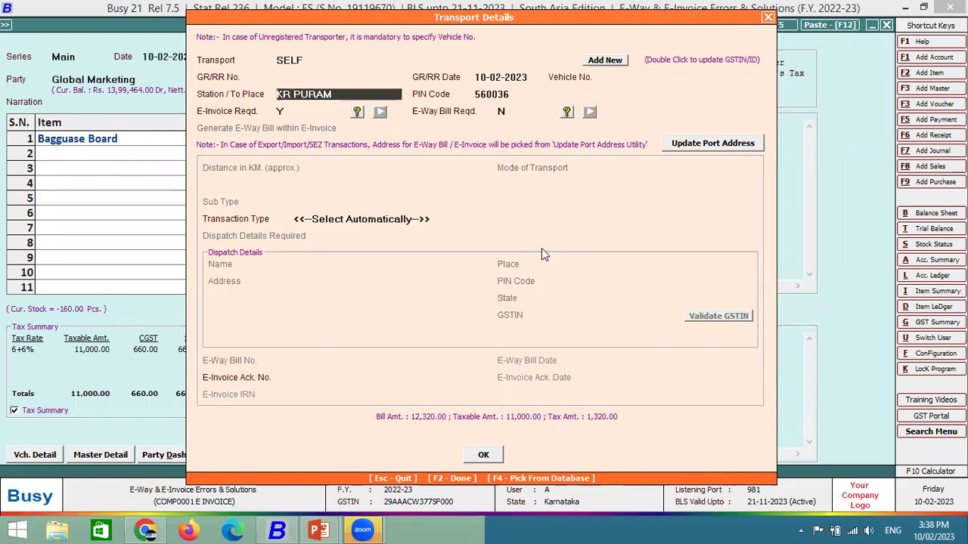
key("Return")
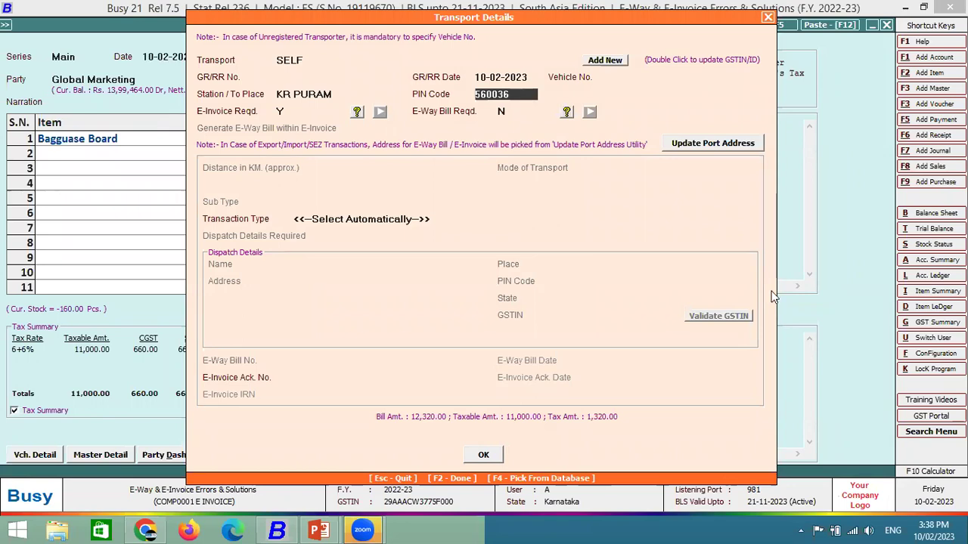
type("798522")
key("Return")
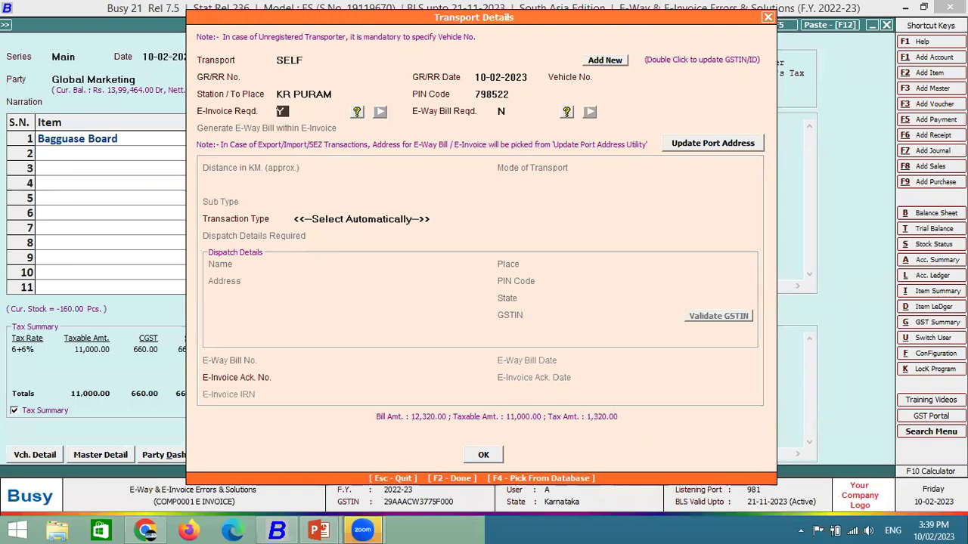
key("F2")
key("Return")
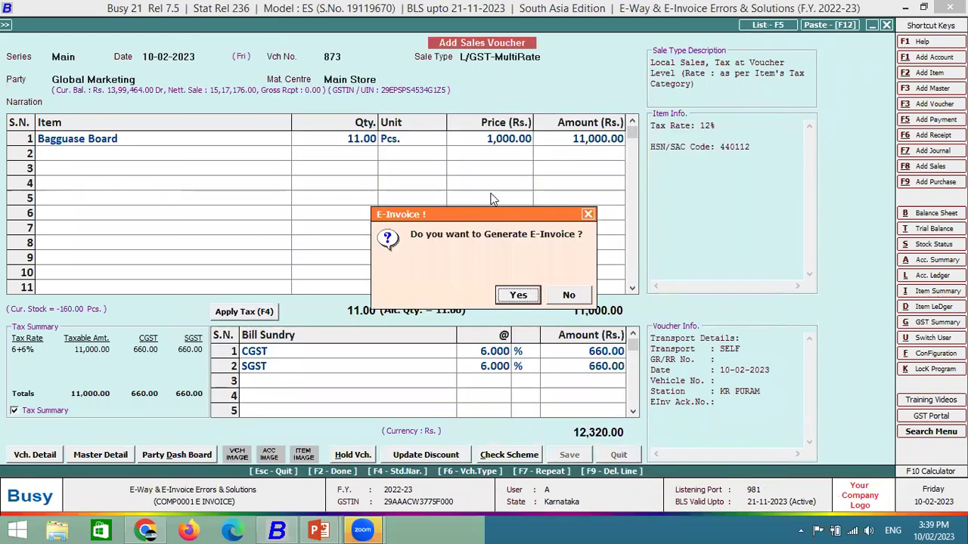
Agree to generate the e-invoice for voucher 873 using View & Generate E-Invoice.
key("Return")
key("Return")
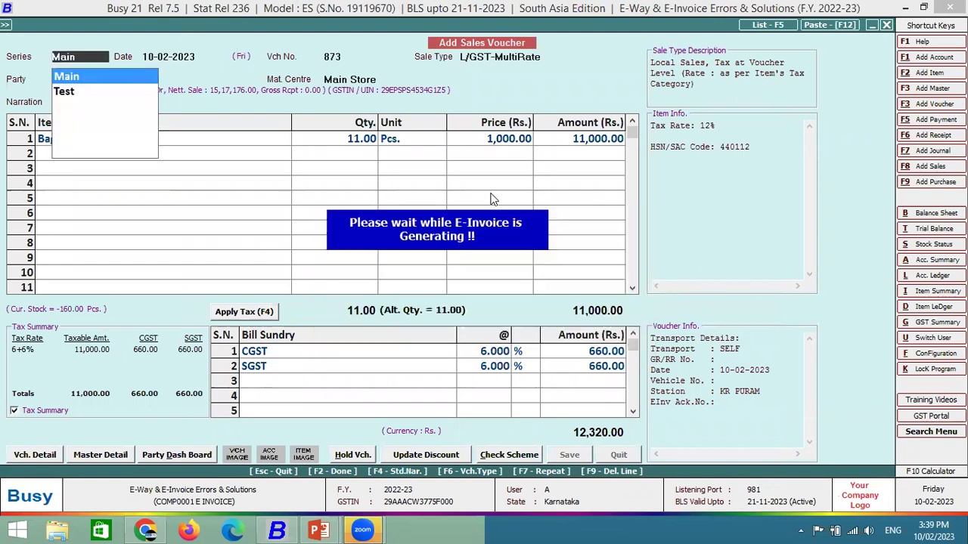
key("F2")
key("Right")
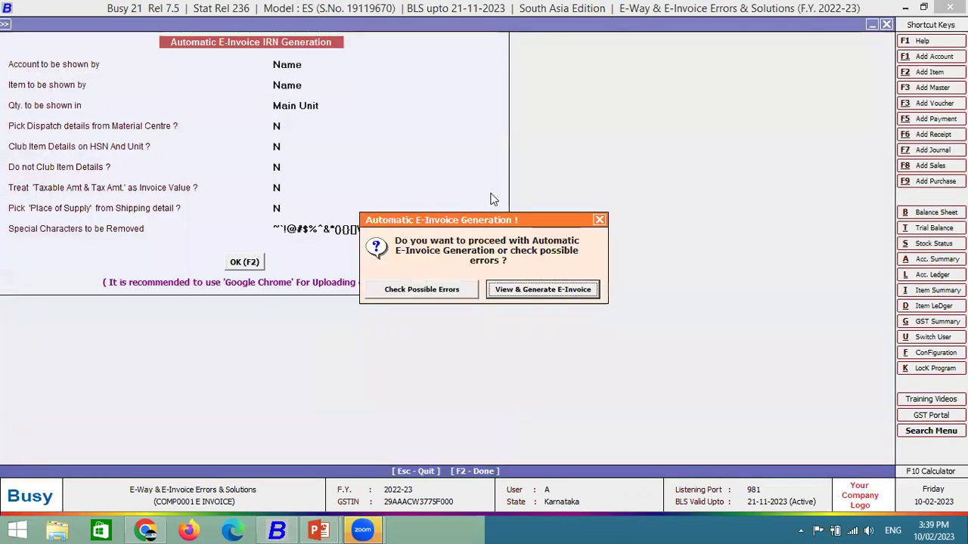
key("Return")
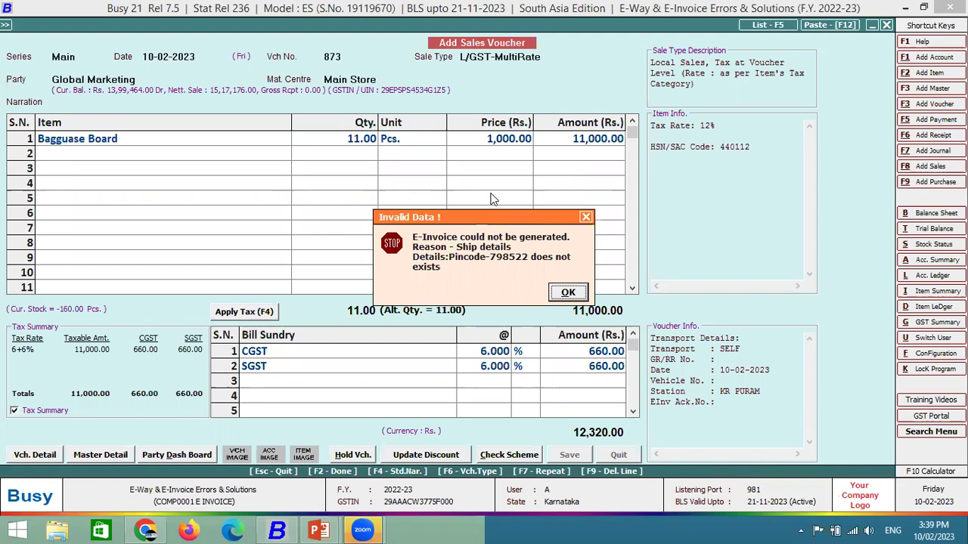
Present the nonexistent ship-to pincode error slide, dismiss the error, and decline printing and notification.
key("alt+Tab")
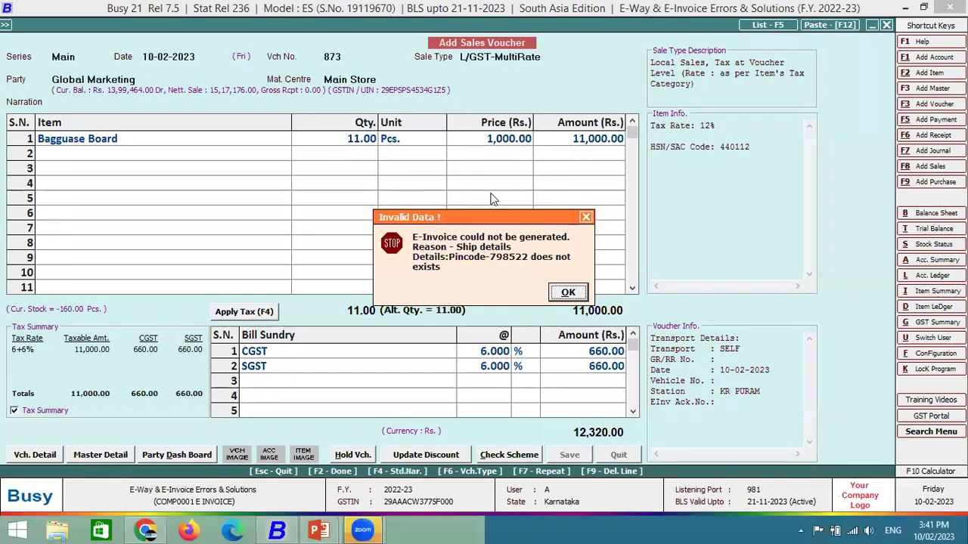
key("Return")
key("Right")
key("Return")
key("Right")
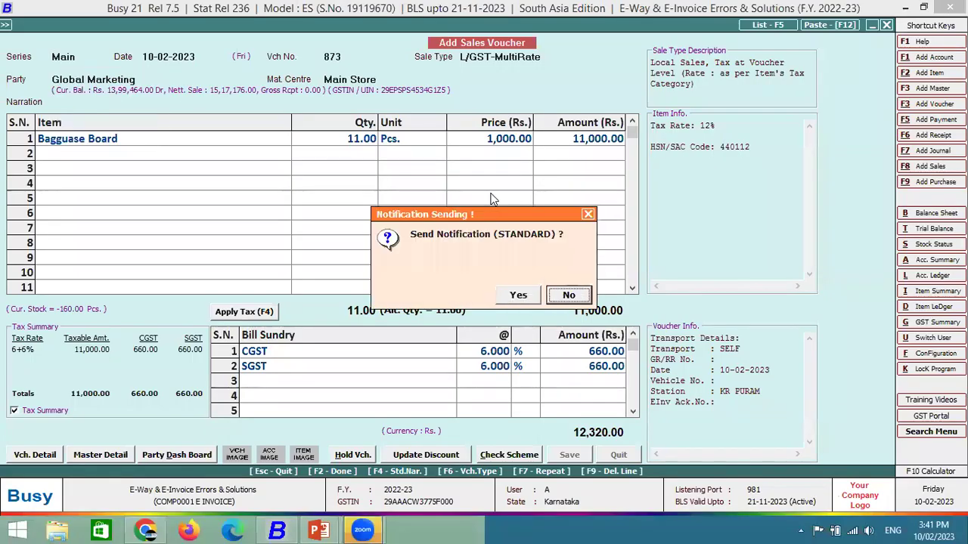
Begin voucher 874 in the Main series with Global Marketing b as party, unlocking the program.
key("Return")
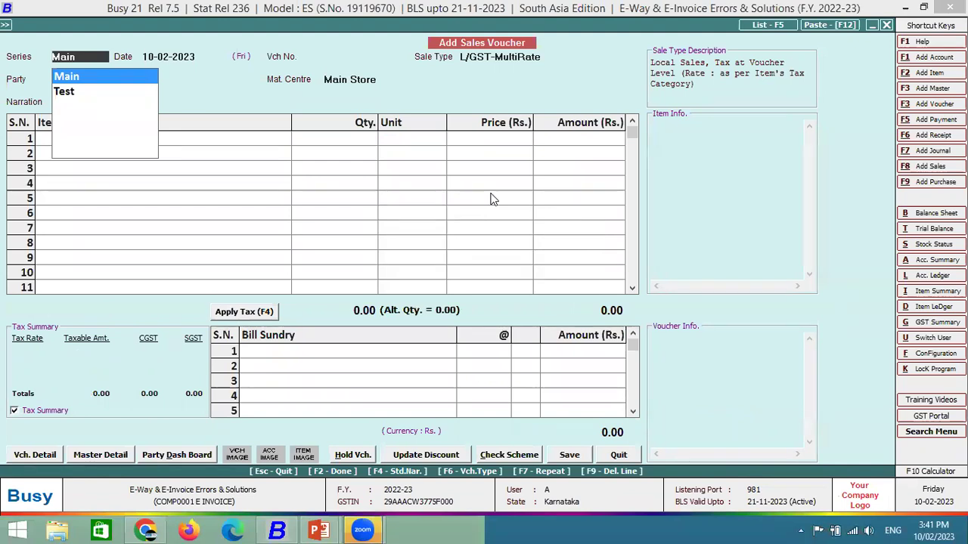
key("Return")
key("Return")
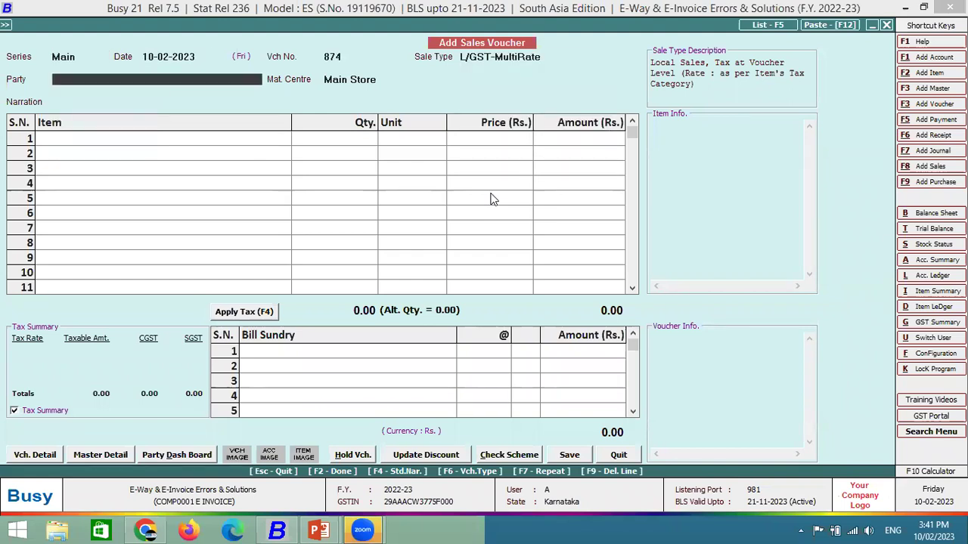
type("GLO")
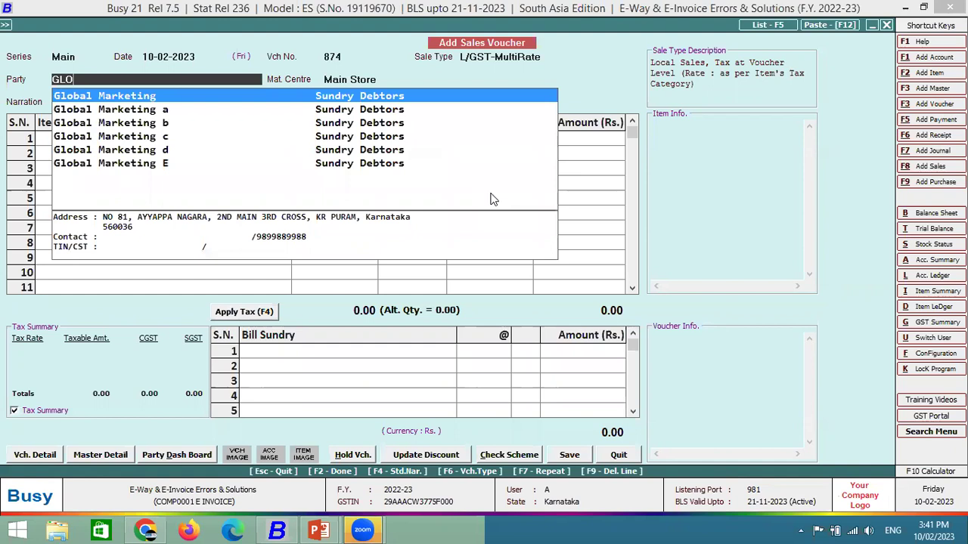
key("Down")
key("Down")
key("Down")
key("Down")
key("Down")
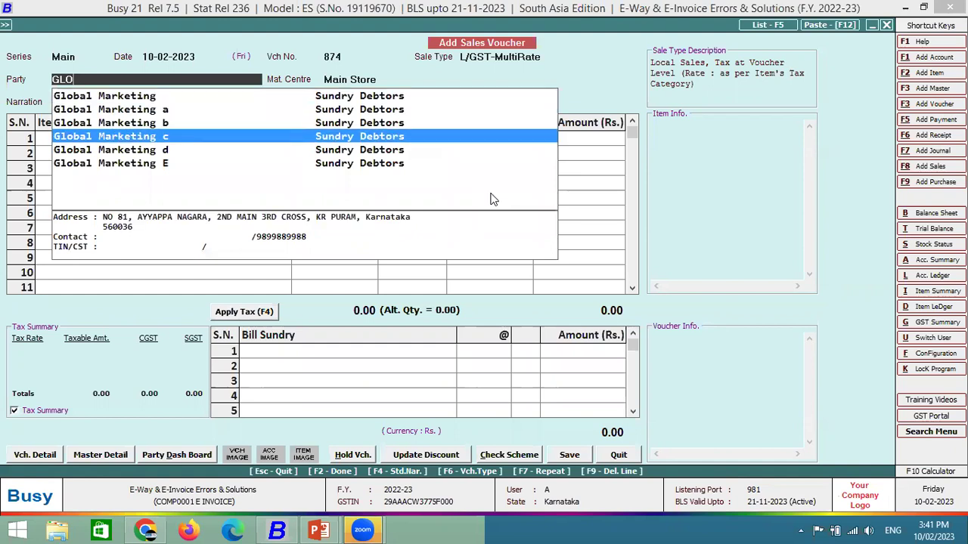
key("Up")
key("Up")
key("Up")
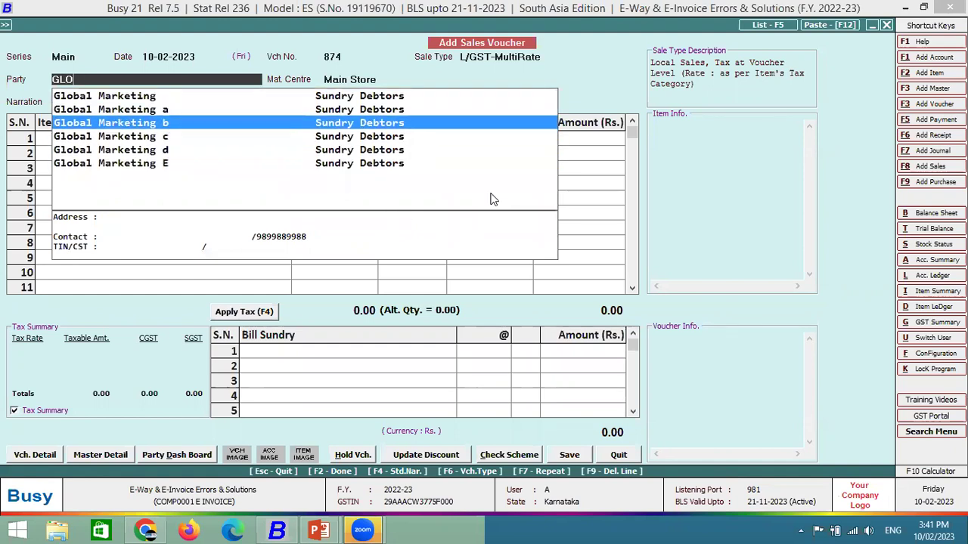
key("Return")
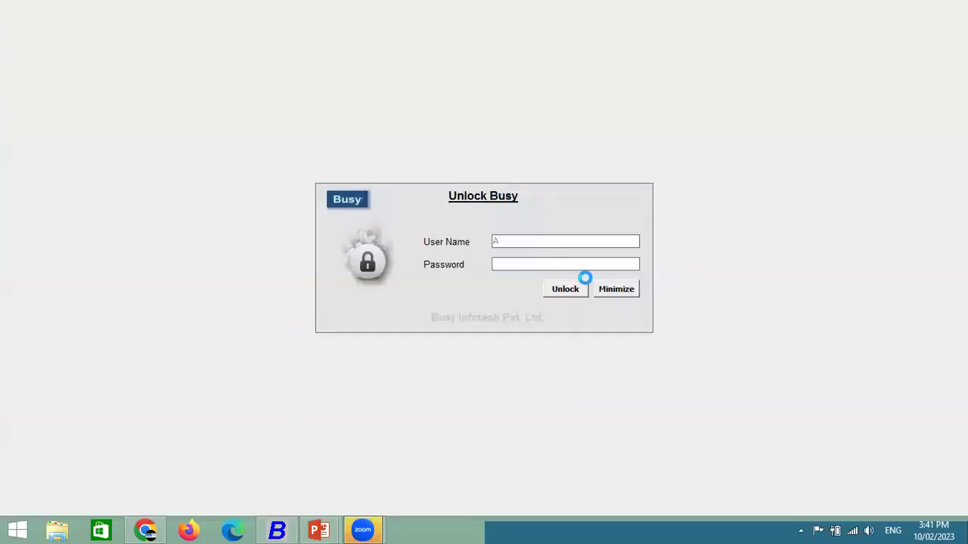
left_click(563, 290)
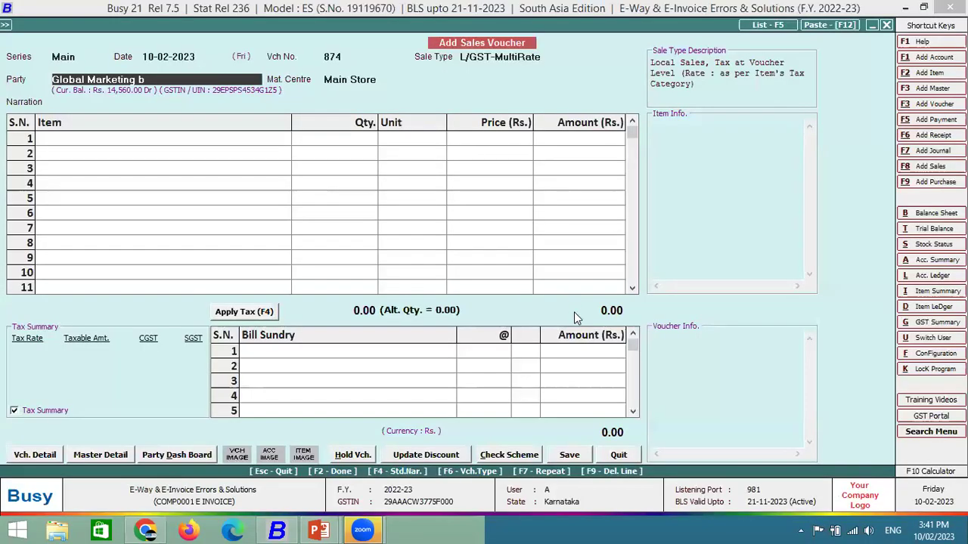
Replace Global Marketing b's PIN code 560036 with 789652 in its account master and save.
key("ctrl+m")
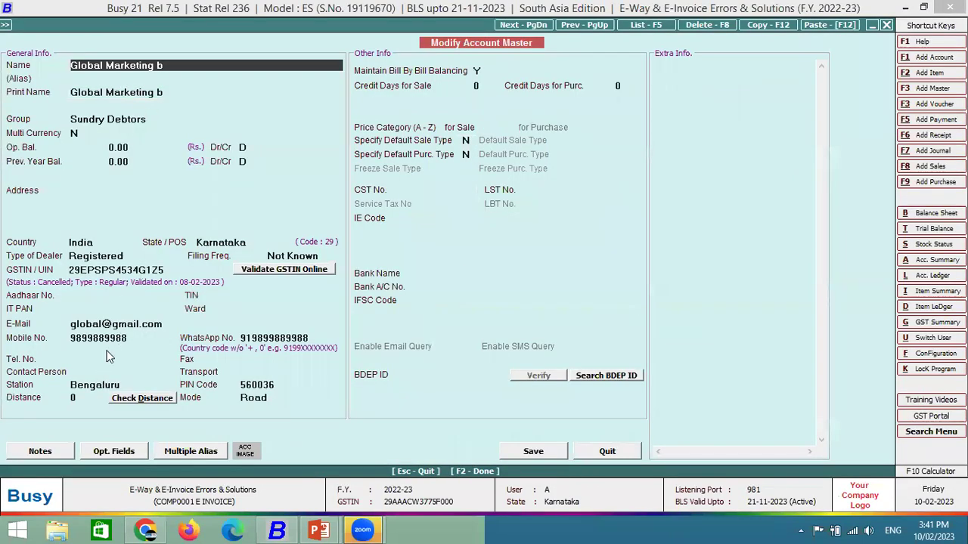
left_click(273, 385)
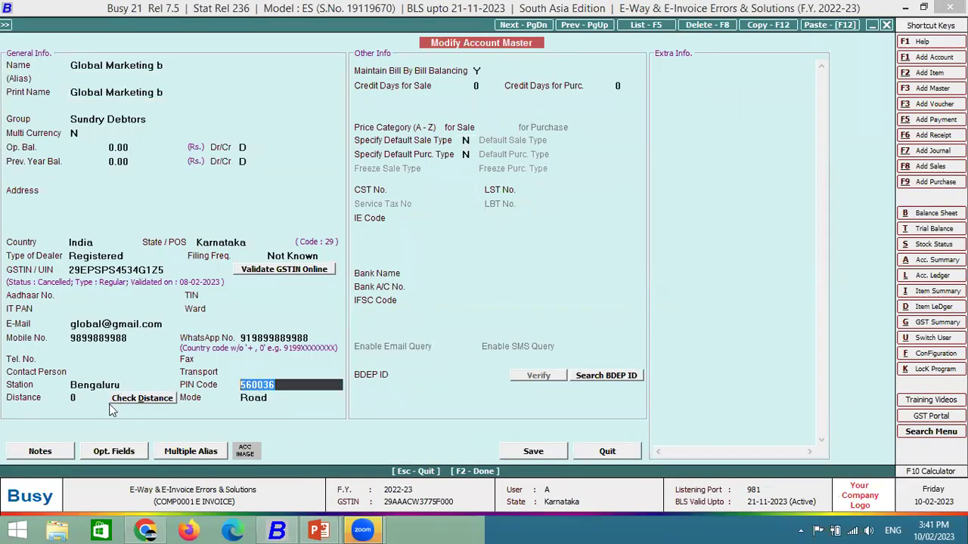
key("BackSpace")
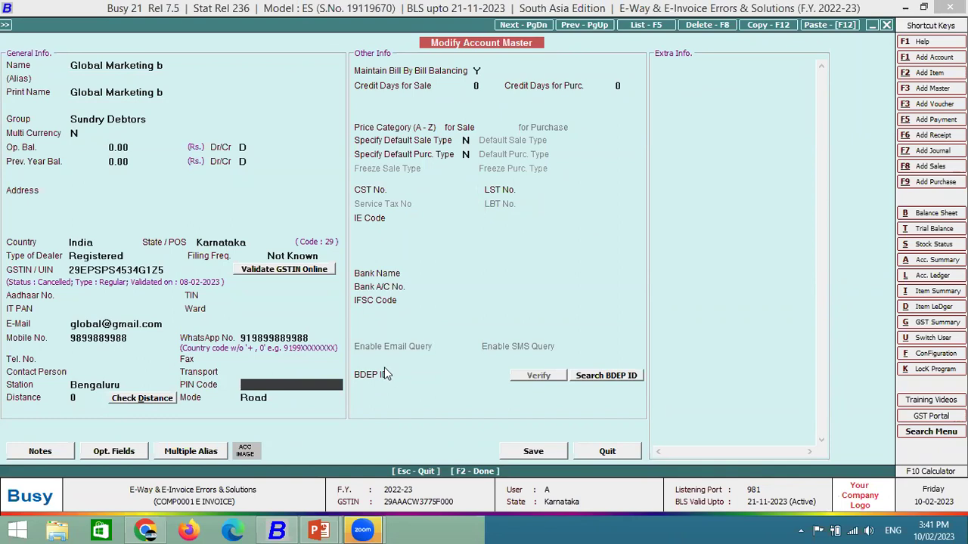
type("789652")
key("F2")
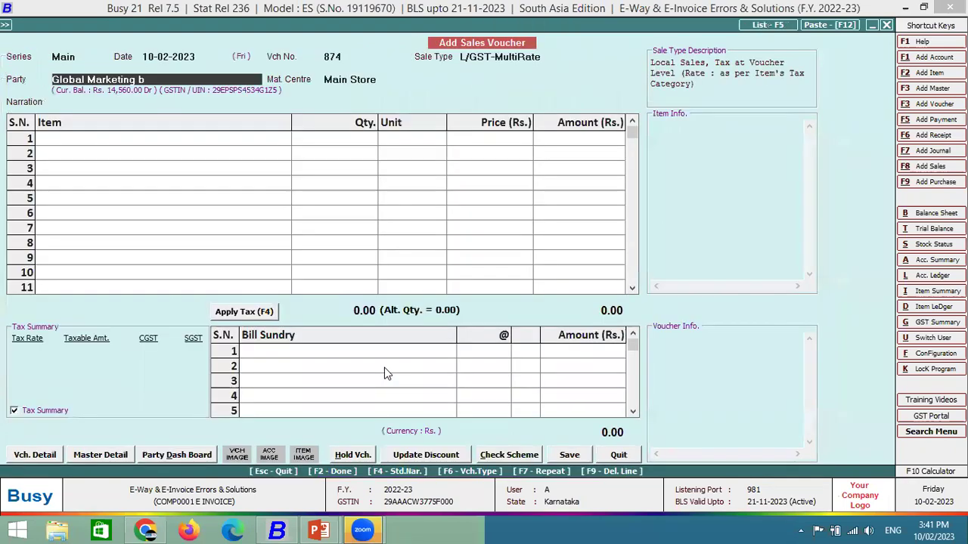
Add 1 Pcs of Bagguase Board at 1,000 to voucher 874.
key("Return")
key("Return")
key("Return")
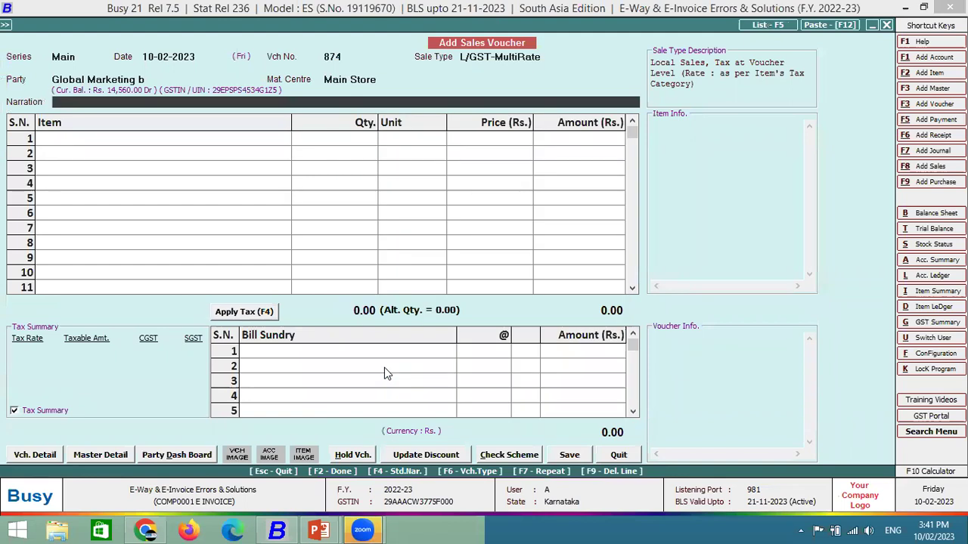
key("Return")
key("Down")
key("Down")
key("Return")
type("1")
key("Return")
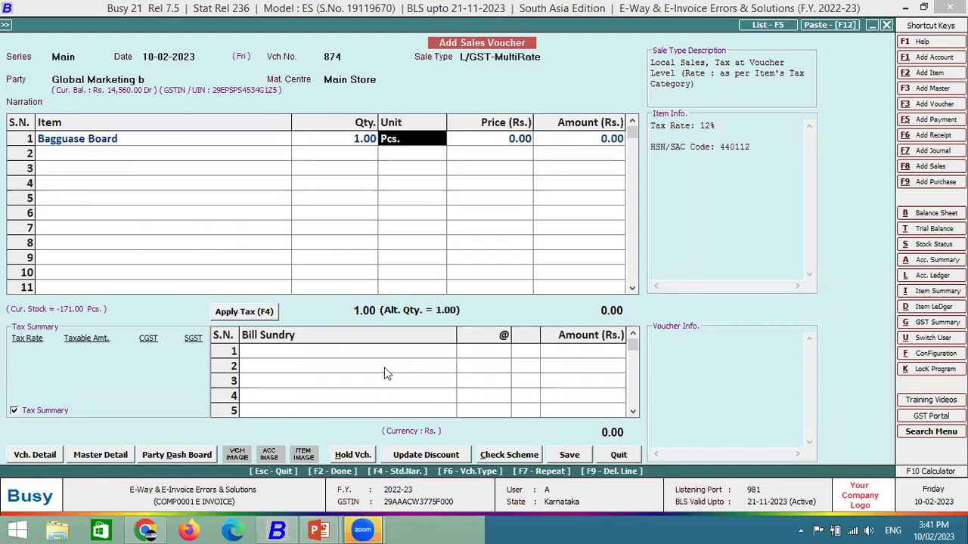
key("Return")
type("1000")
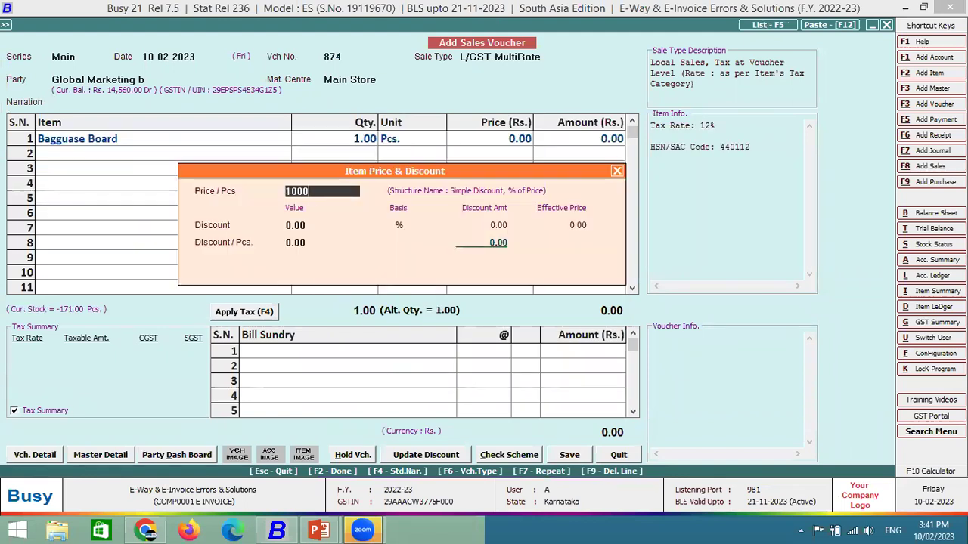
key("Return")
key("Return")
key("Return")
key("Return")
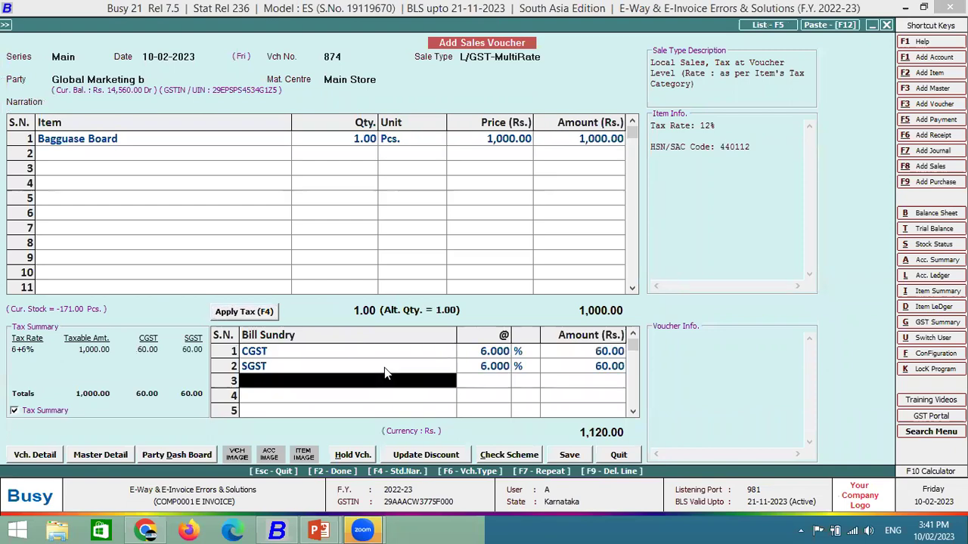
Finish the voucher, close the help window, and accept the 1,120.00 bill reference.
key("F1")
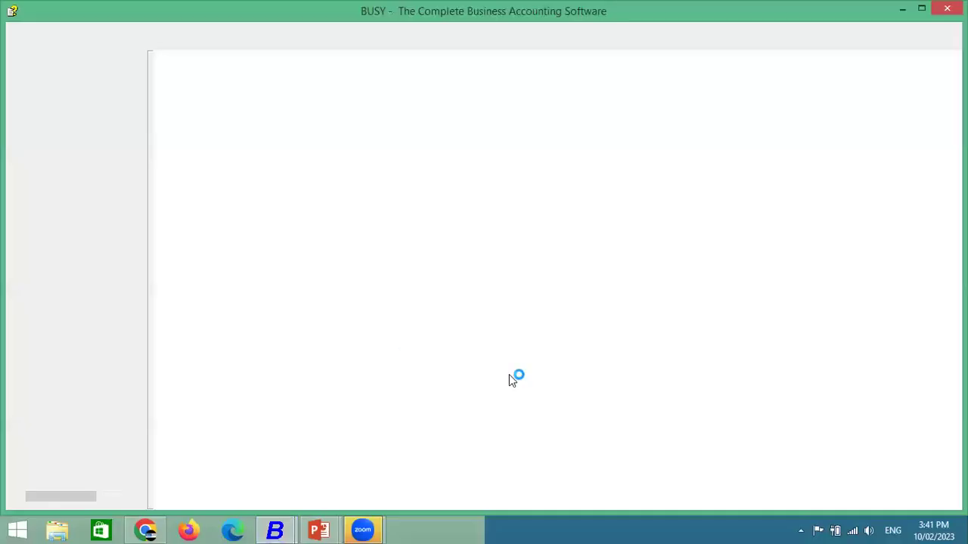
left_click(280, 529)
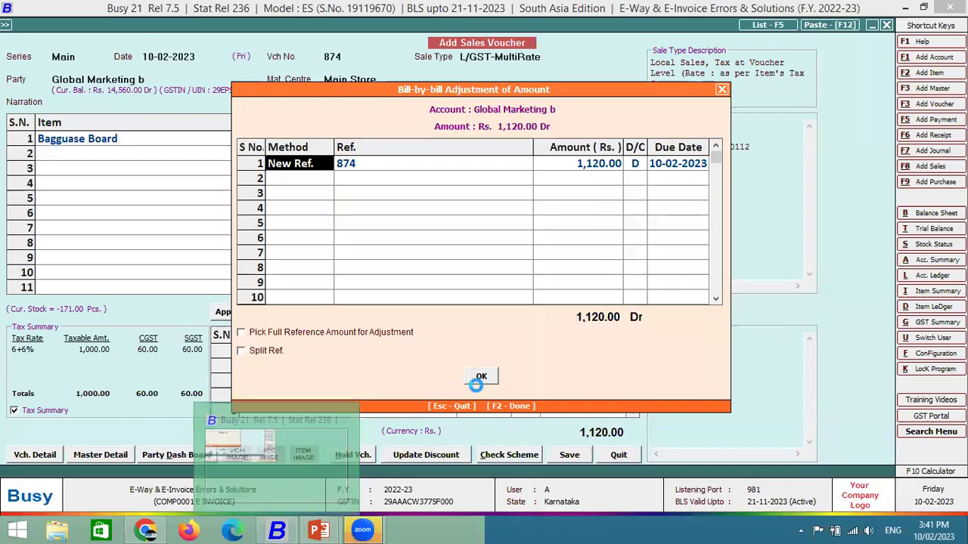
left_click(482, 383)
key("Return")
key("Return")
key("Return")
key("Return")
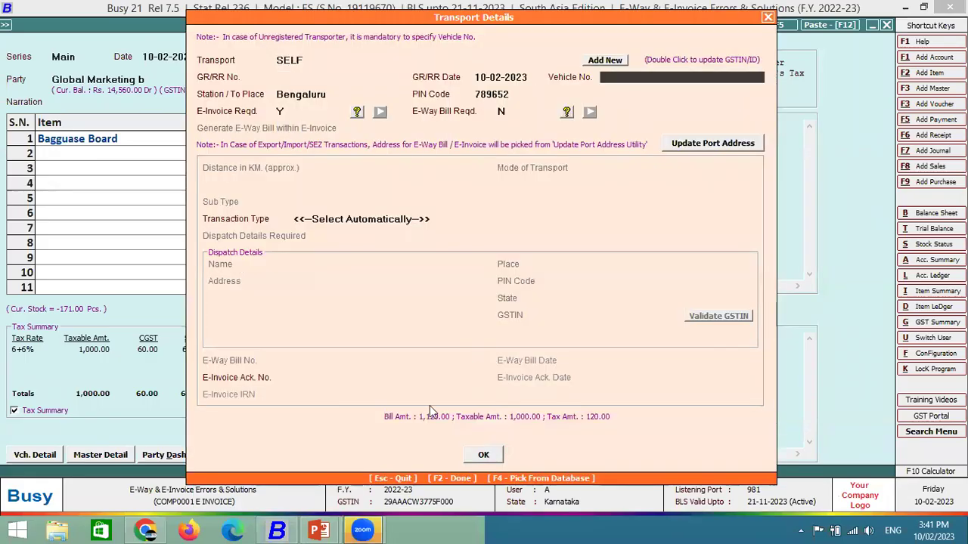
Save voucher 874 and generate its e-invoice, acknowledging the sandbox testing notice.
key("F2")
key("Return")
key("Return")
key("Return")
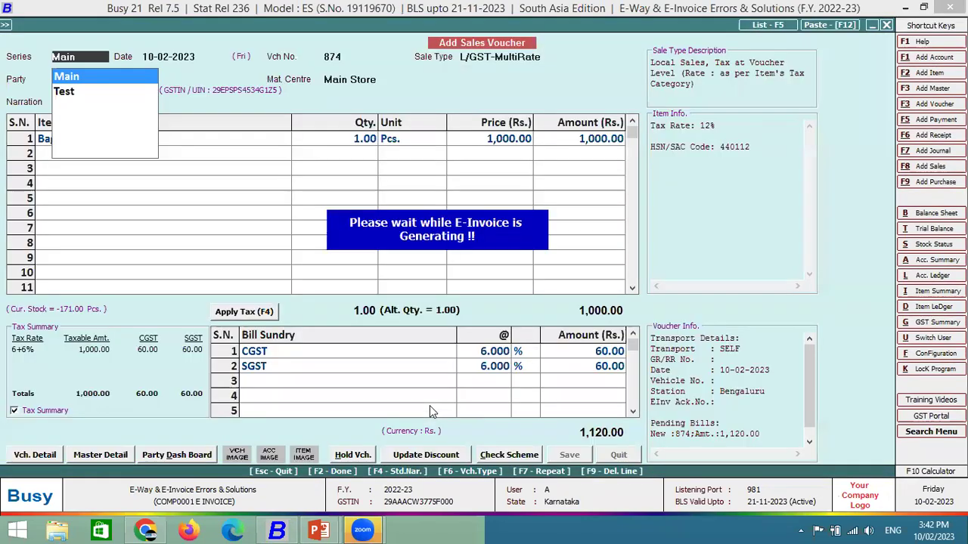
key("Return")
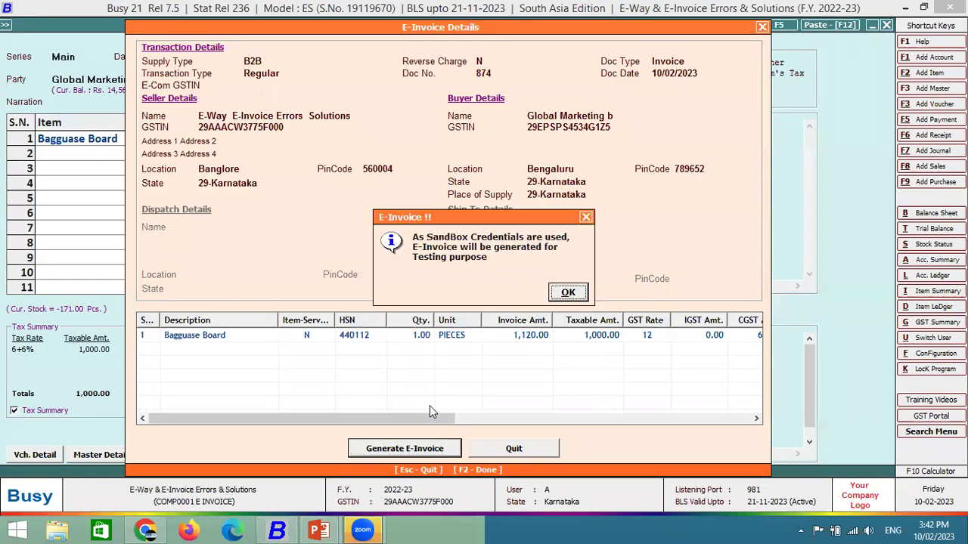
key("Return")
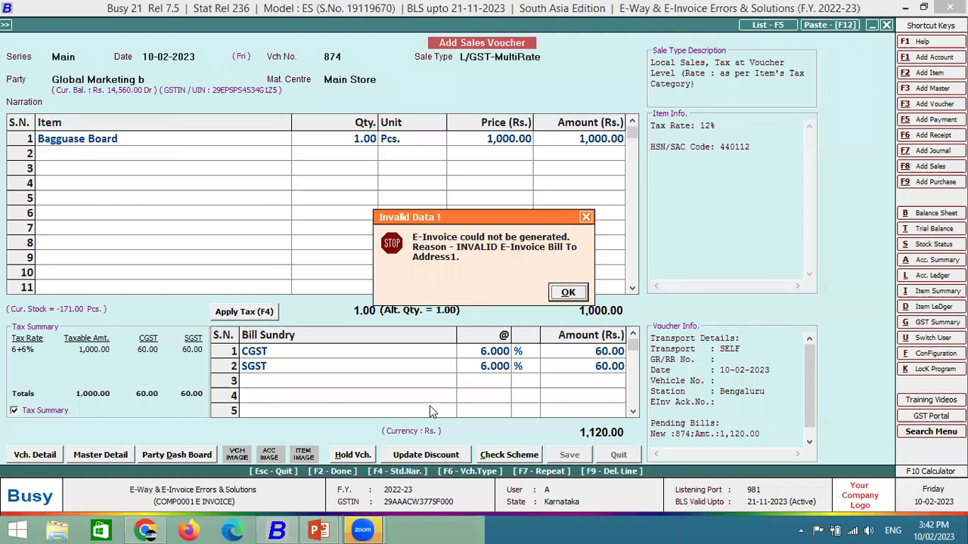
Dismiss the Bill To address error, skip printing, and start voucher 875 for Global Marketing.
key("Return")
key("n")
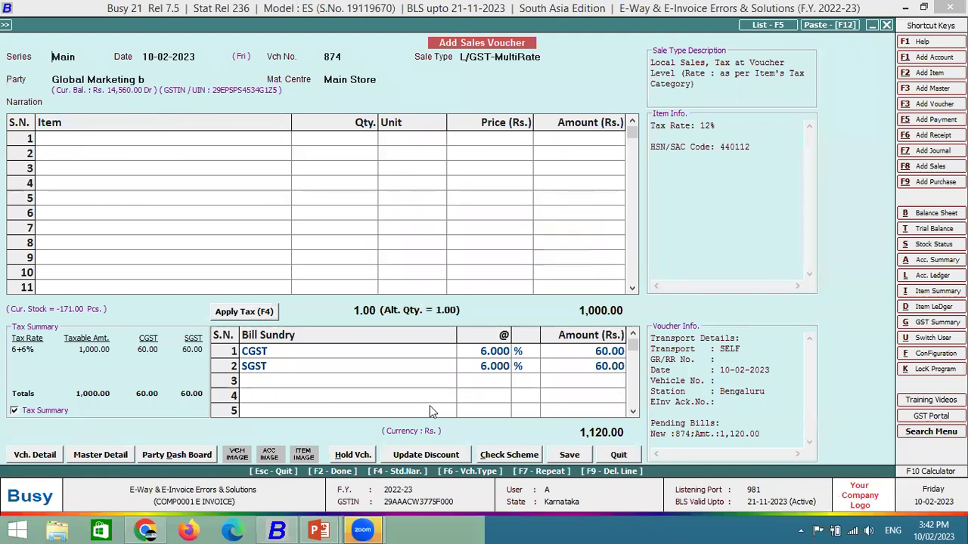
key("Return")
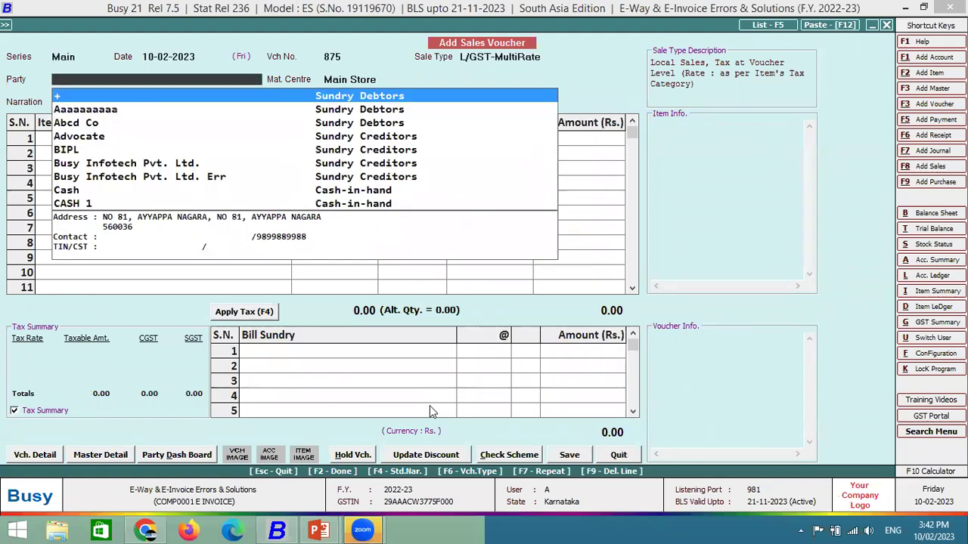
key("Down")
type("GLO")
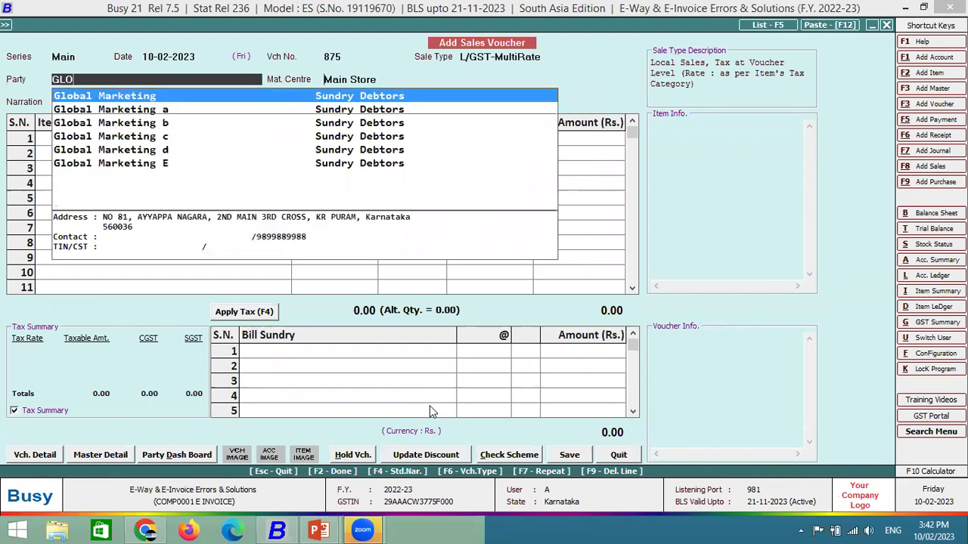
key("Return")
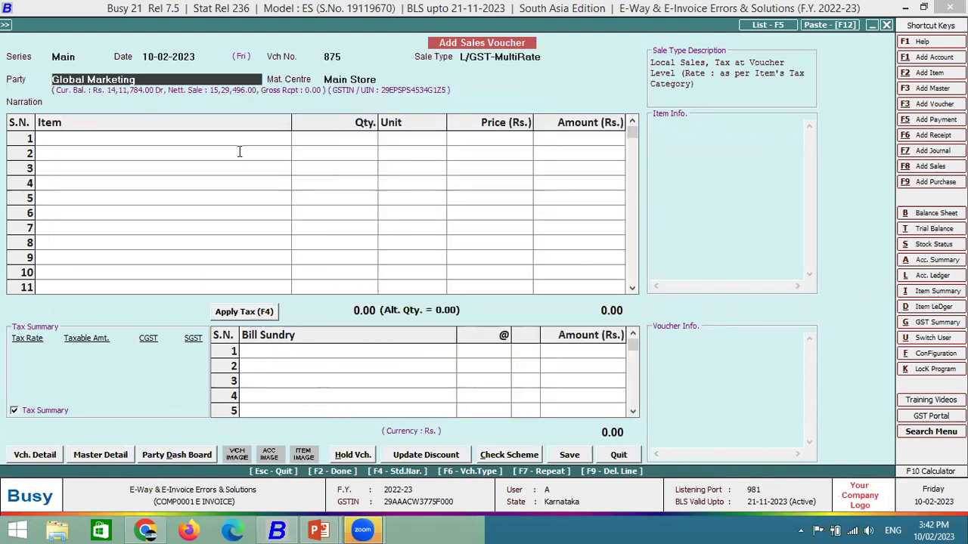
key("ctrl+Return")
left_click(272, 384)
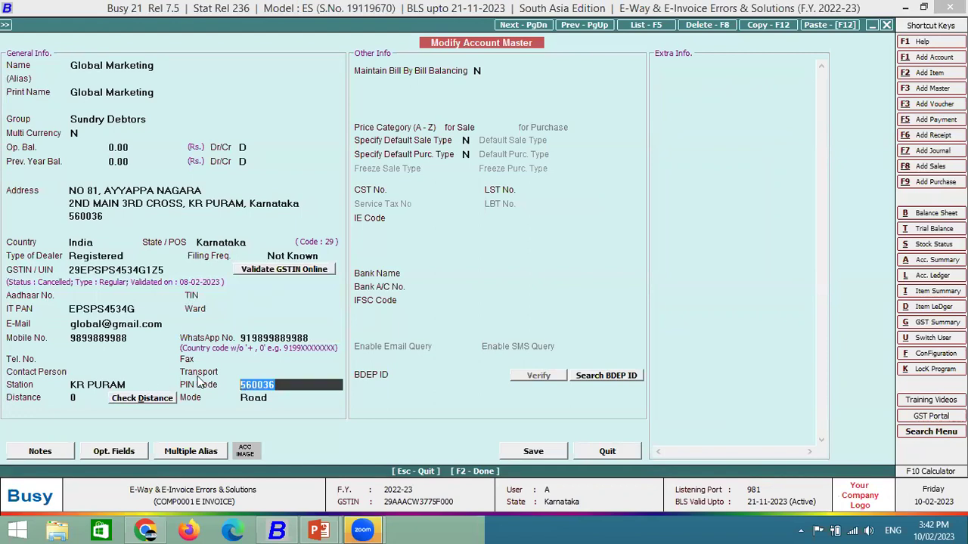
key("BackSpace")
type("785236")
key("Return")
key("Return")
key("F2")
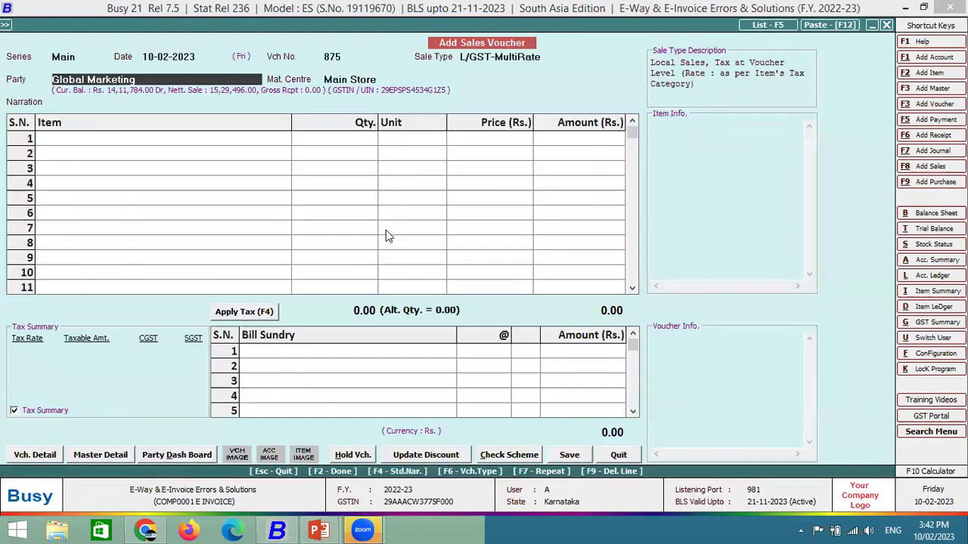
Add 1 Pcs of Bagguase Board at 1,000 to voucher 875.
key("Return")
key("Return")
key("Return")
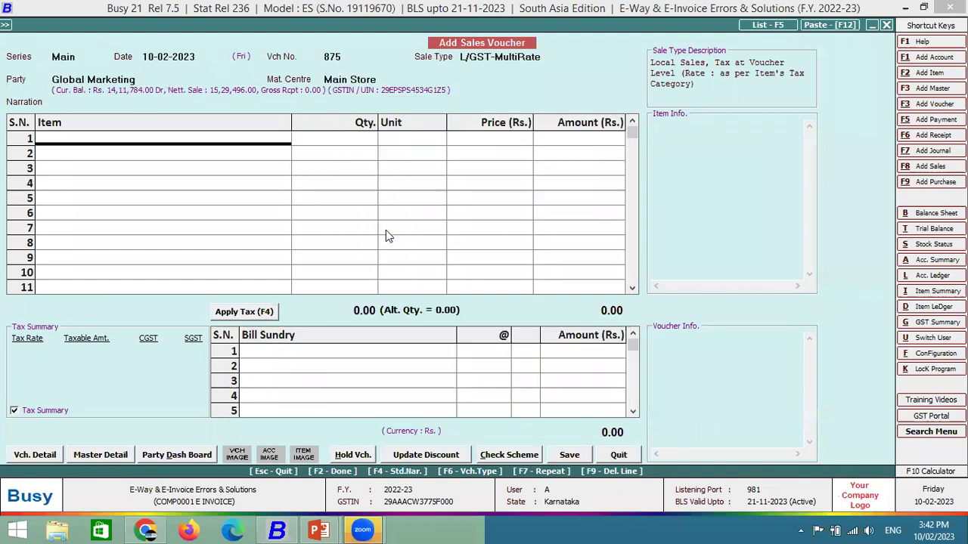
type("ba")
key("Return")
type("1")
key("Return")
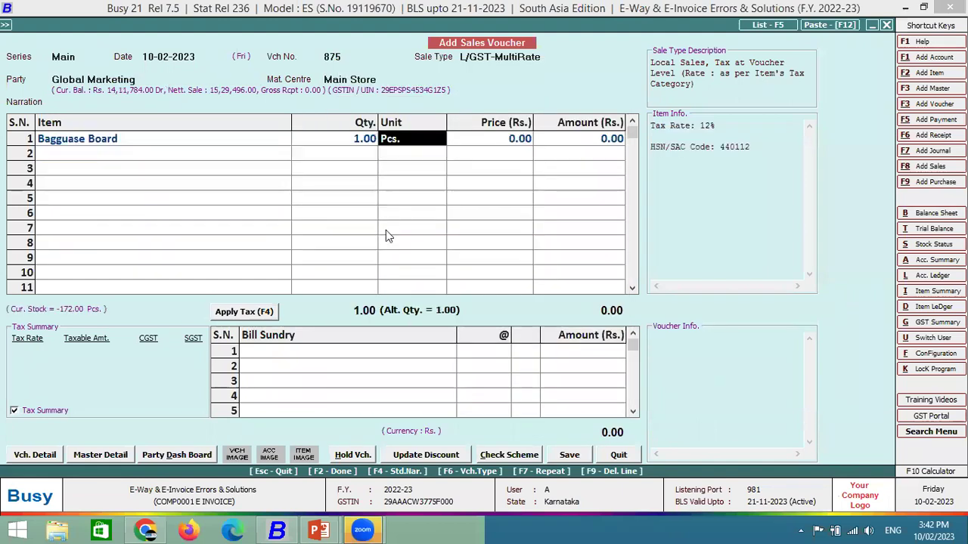
key("Return")
type("1,000")
key("Return")
key("Return")
key("Return")
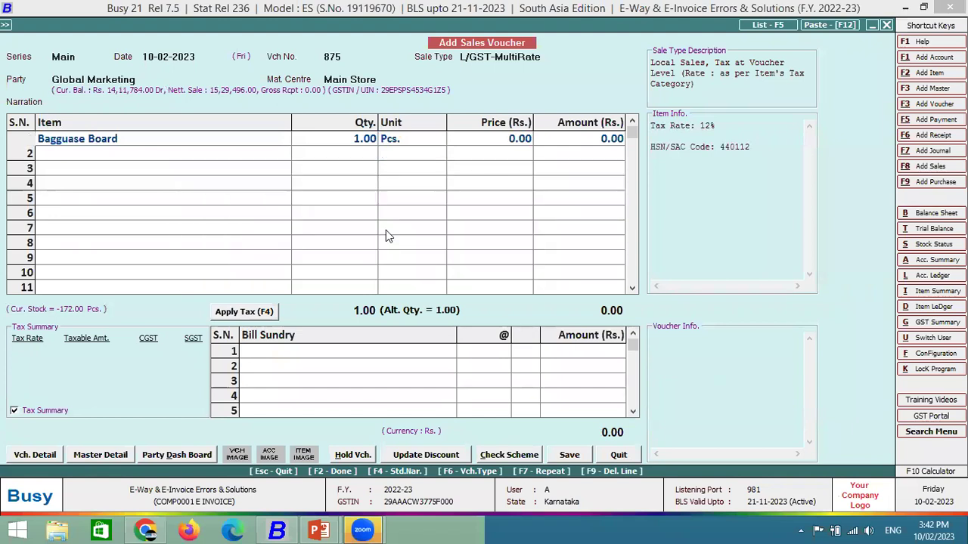
key("Return")
key("Return")
key("Return")
key("Return")
key("Return")
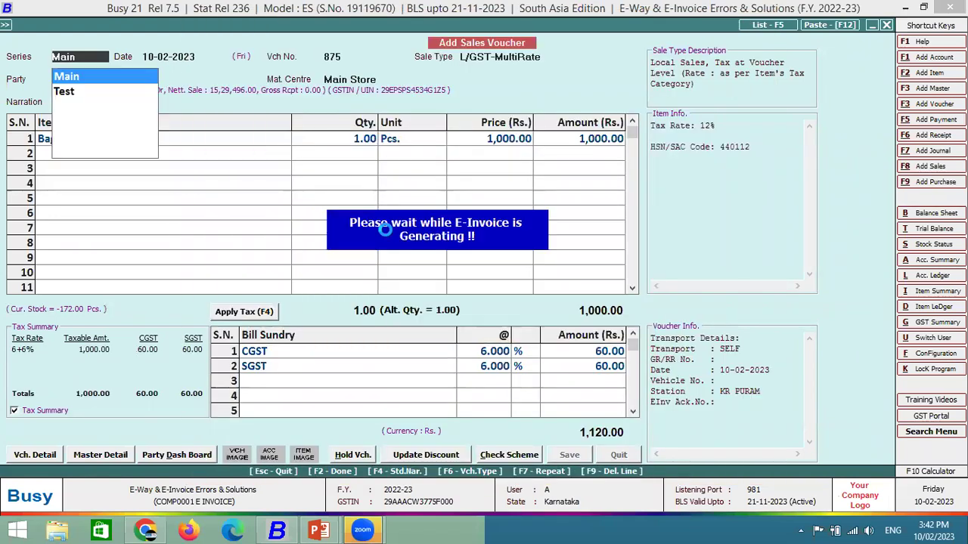
Finish voucher 875 and generate its e-invoice from the review details.
key("F2")
key("Right")
key("Return")
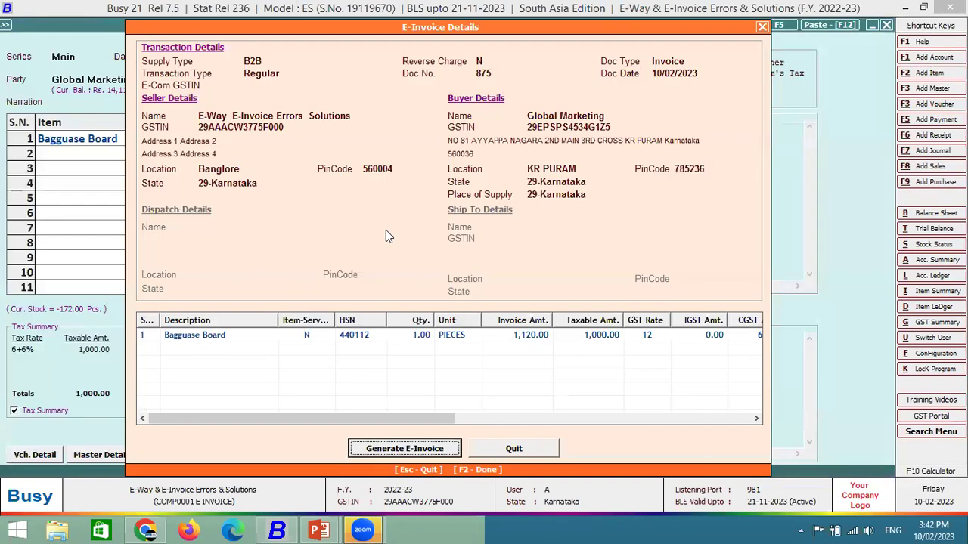
key("Return")
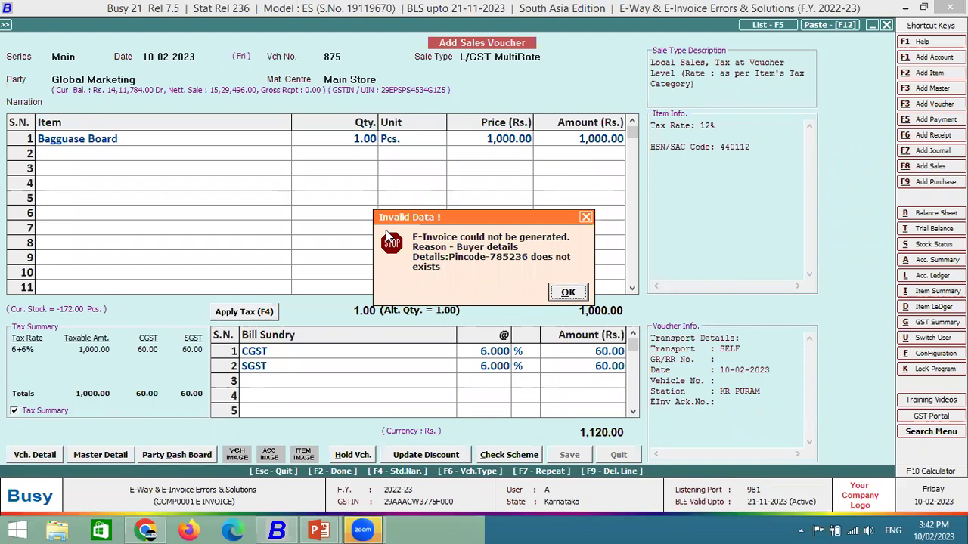
Dismiss the invalid pincode 785236 error, skip printing and notification, and begin voucher 876.
left_click(567, 293)
left_click(566, 296)
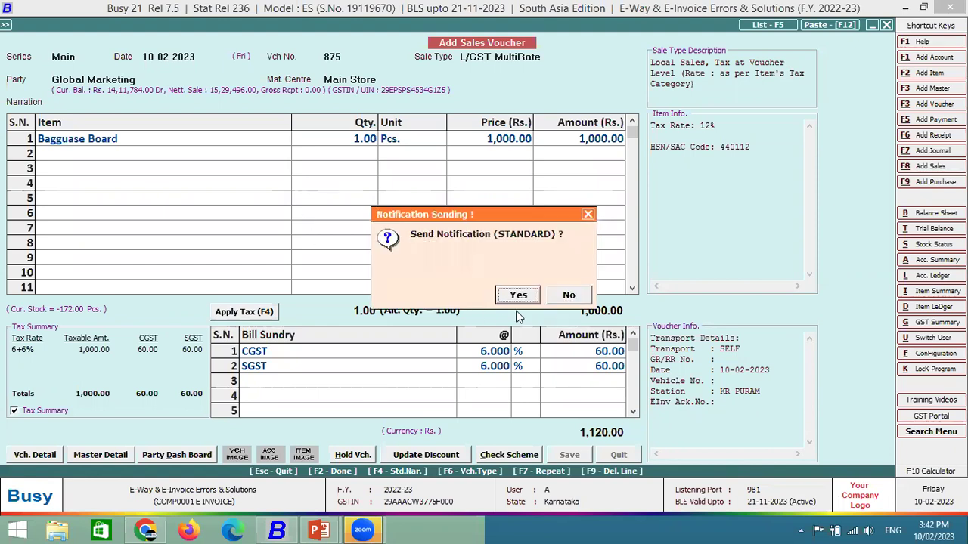
left_click(570, 303)
key("Return")
key("Return")
key("Return")
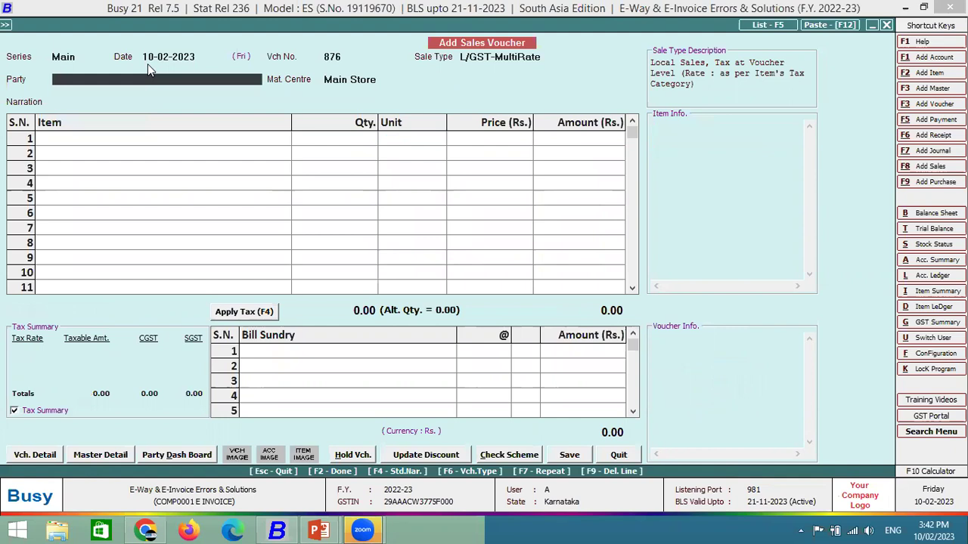
Choose Global Marketing as the party on sales voucher 876, keeping default billing details.
key("space")
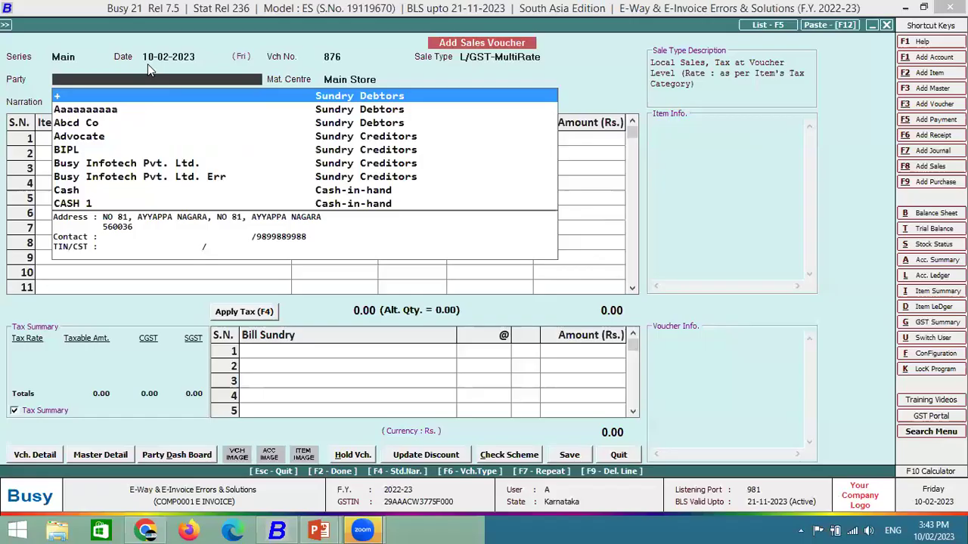
type("GLO")
key("Return")
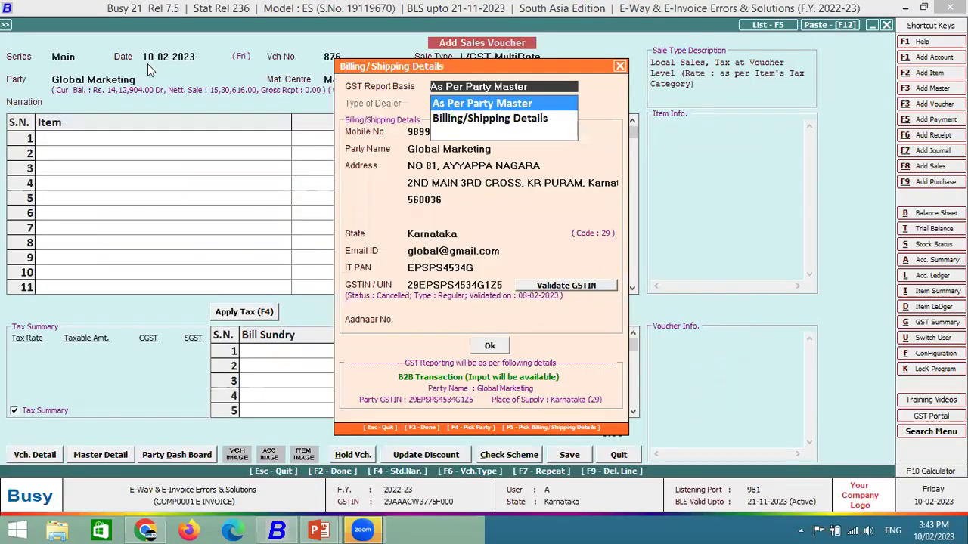
key("Escape")
key("Escape")
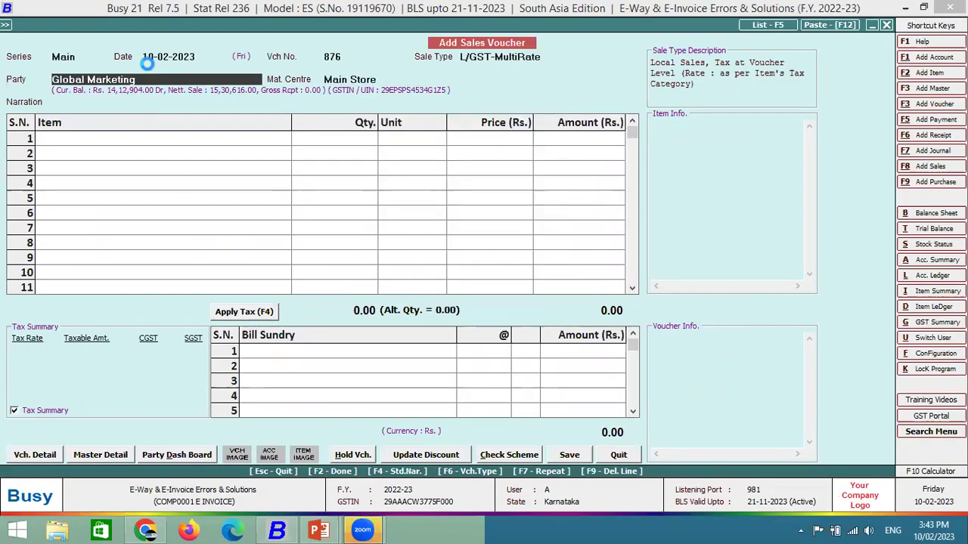
key("ctrl+Return")
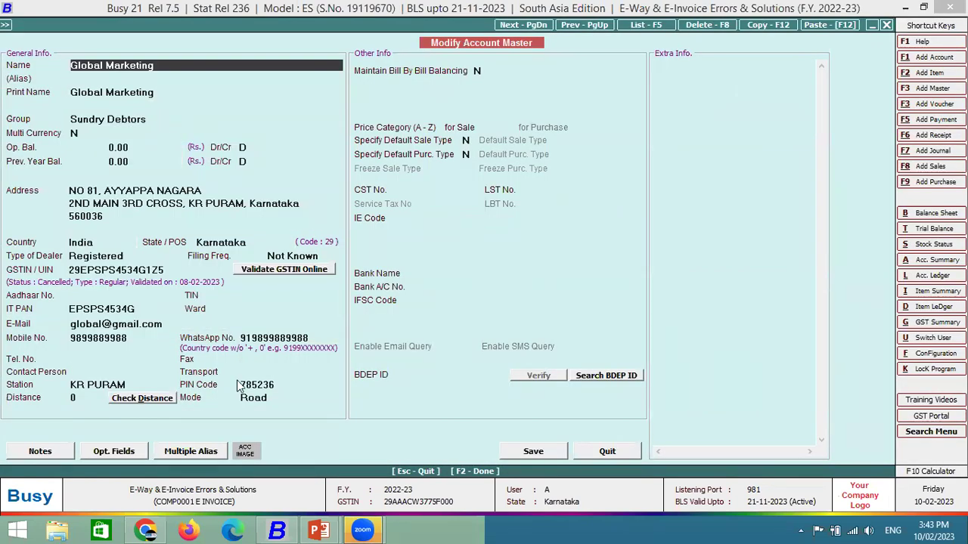
left_click(281, 384)
type("560036")
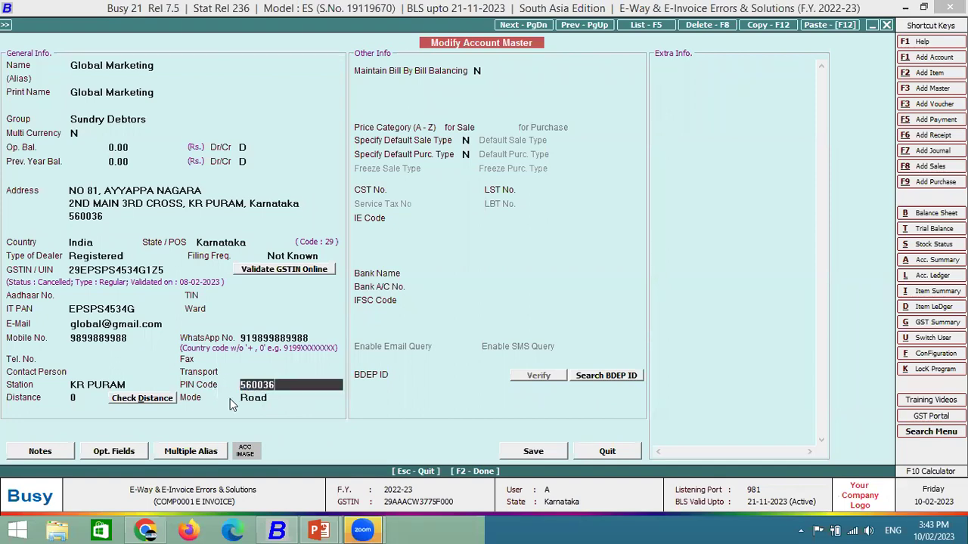
left_click(533, 451)
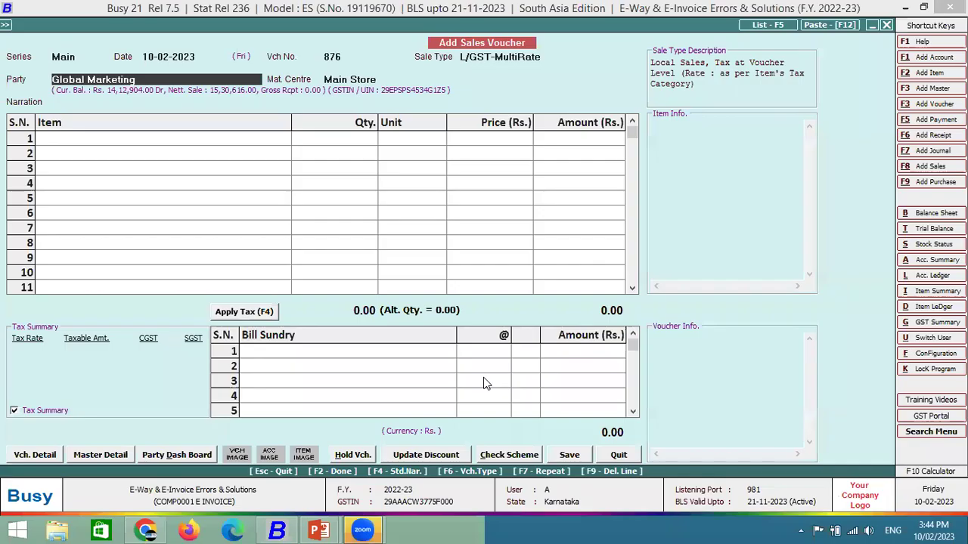
Add one Bagguase Board at a price of 1,000 to voucher 876.
key("Return")
key("Return")
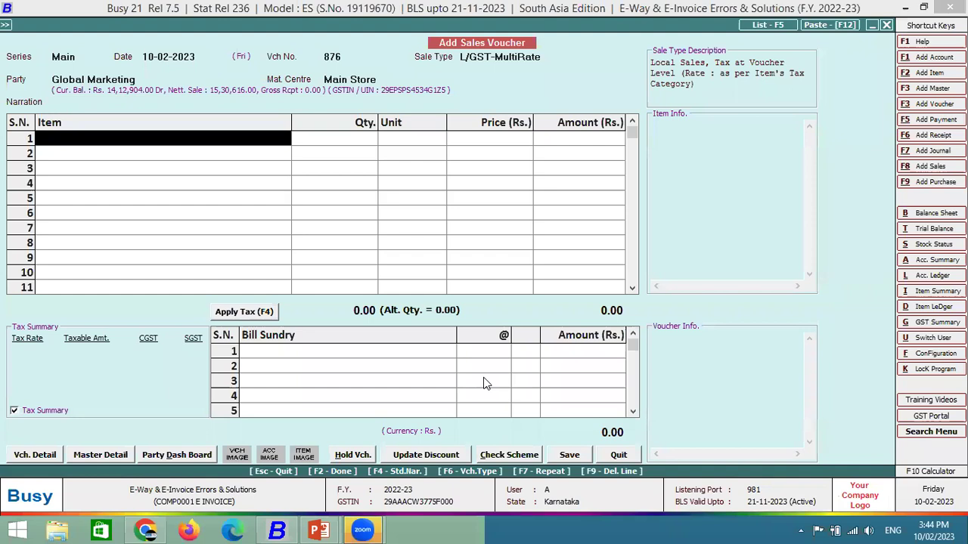
key("Down")
key("Down")
key("Return")
type("1")
key("Return")
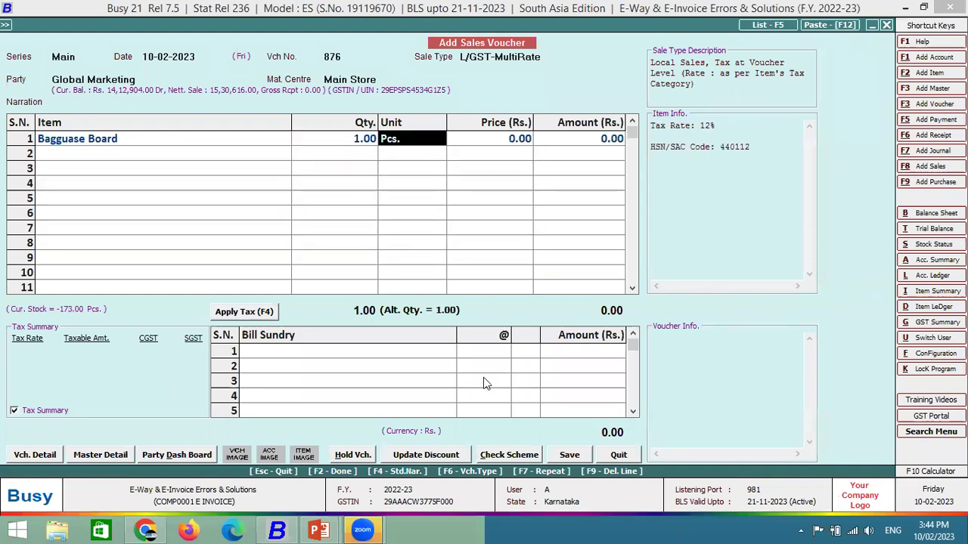
key("Return")
key("Return")
key("Up")
type("1000")
key("Return")
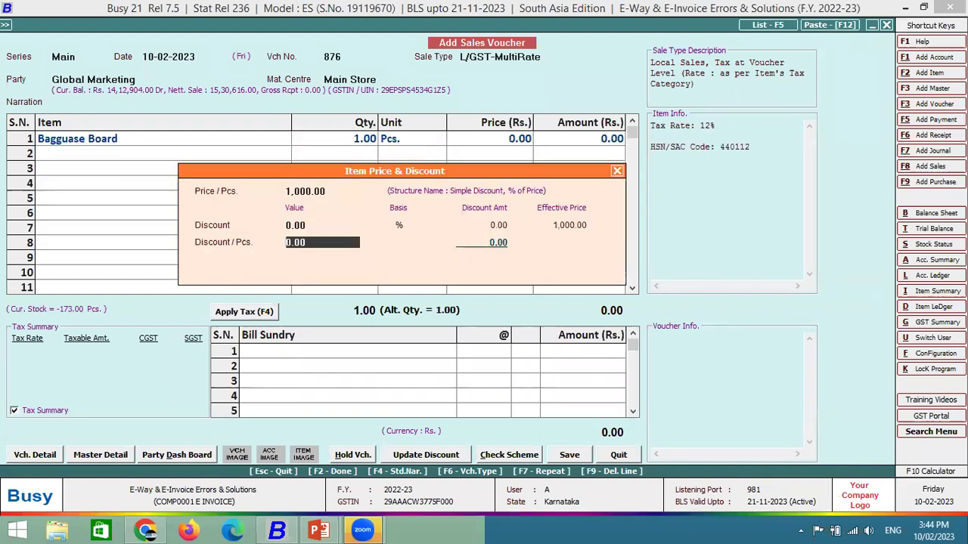
key("Return")
key("Return")
key("Return")
key("Return")
key("Return")
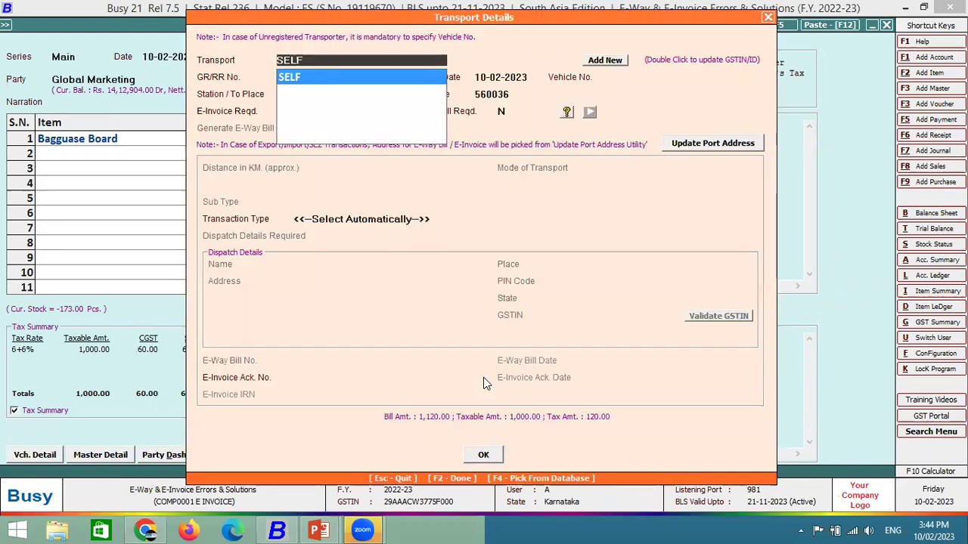
key("Return")
key("Return")
key("Return")
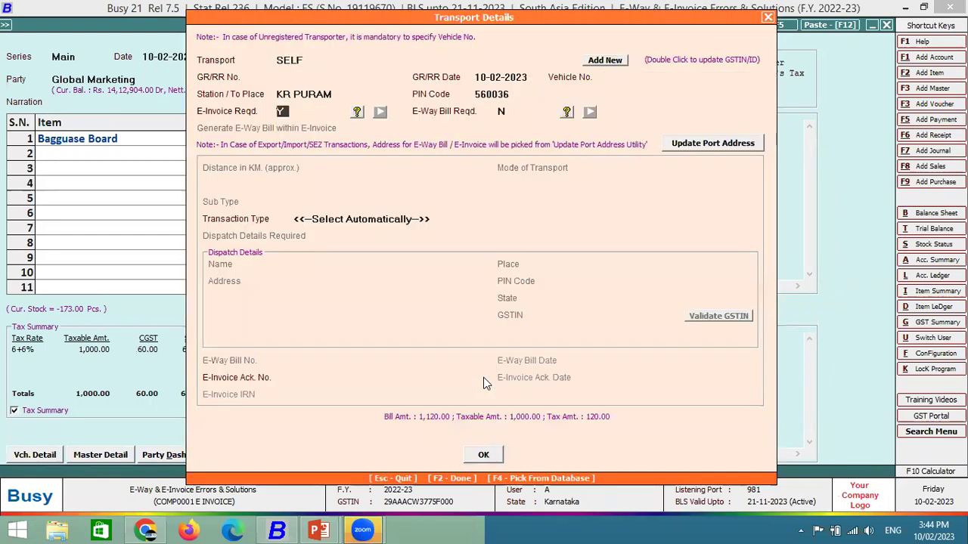
key("Return")
key("y")
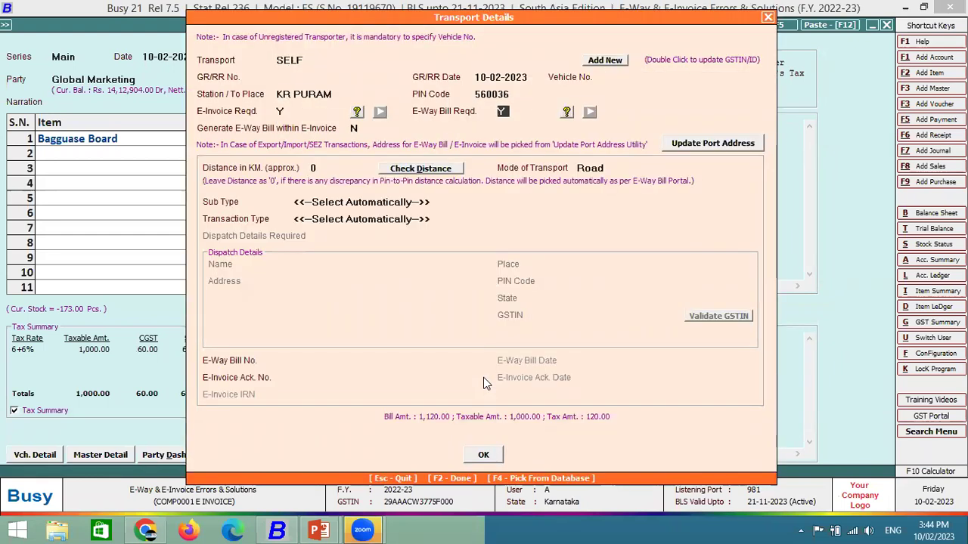
key("Up")
key("Up")
key("Up")
key("Up")
type("KA0")
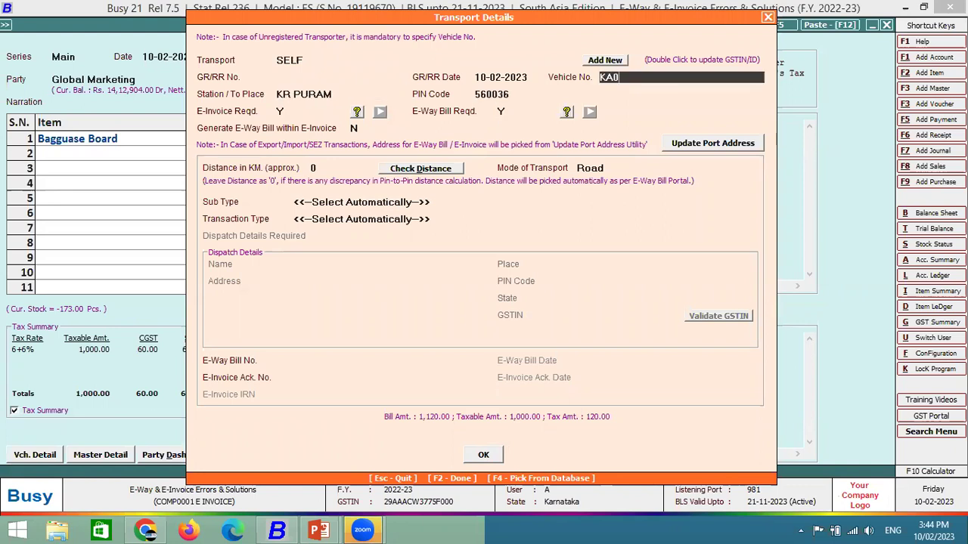
type("1AA1245")
key("Return")
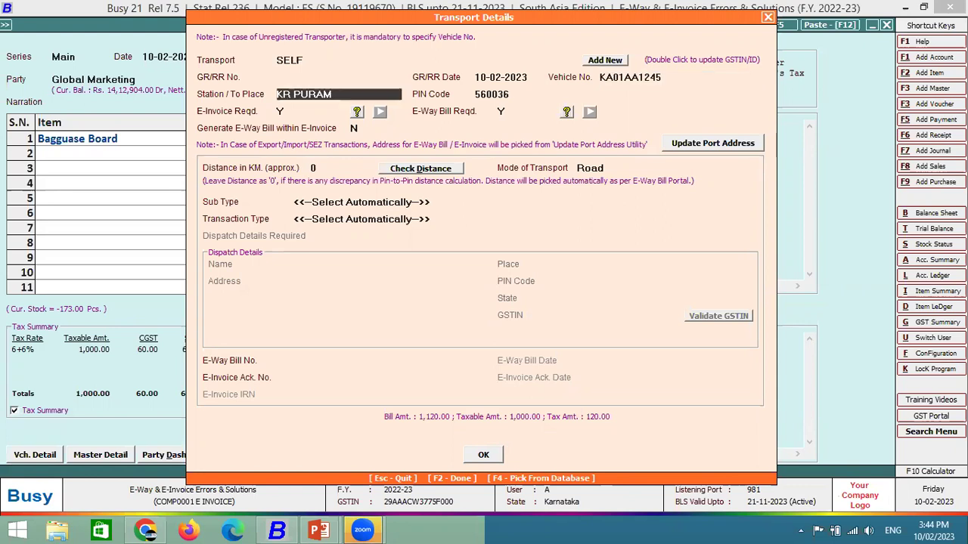
Check the distance and use the Company Configuration distance of 13 km.
key("Return")
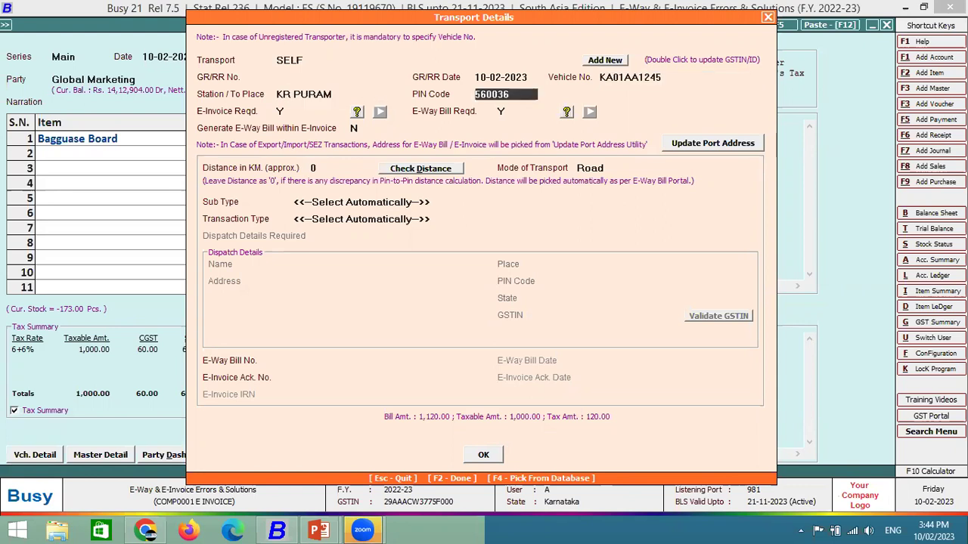
key("Return")
key("Return")
key("Return")
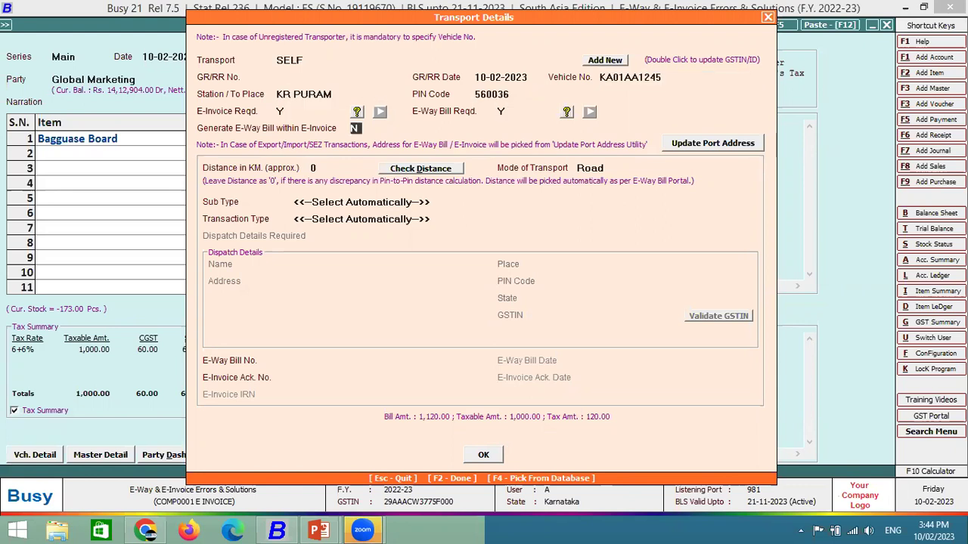
key("Return")
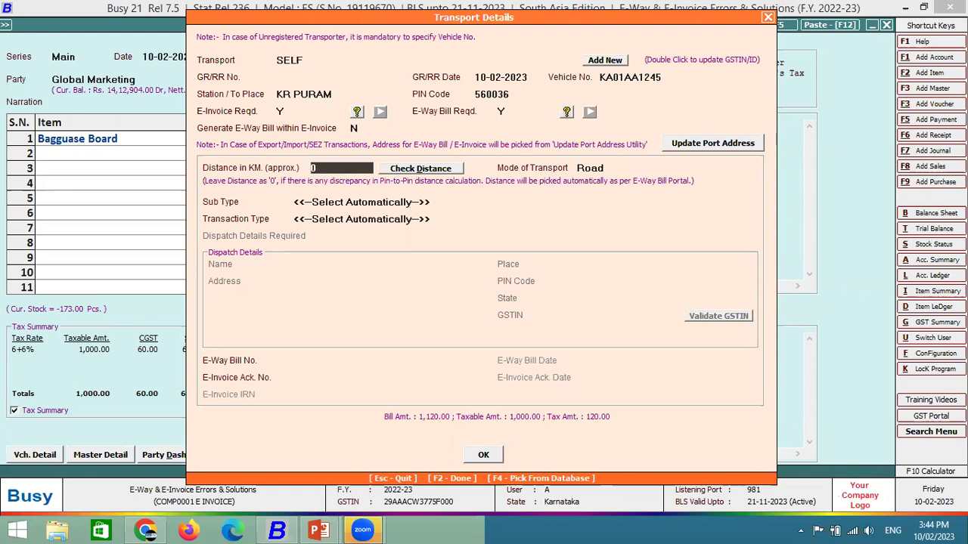
left_click(428, 173)
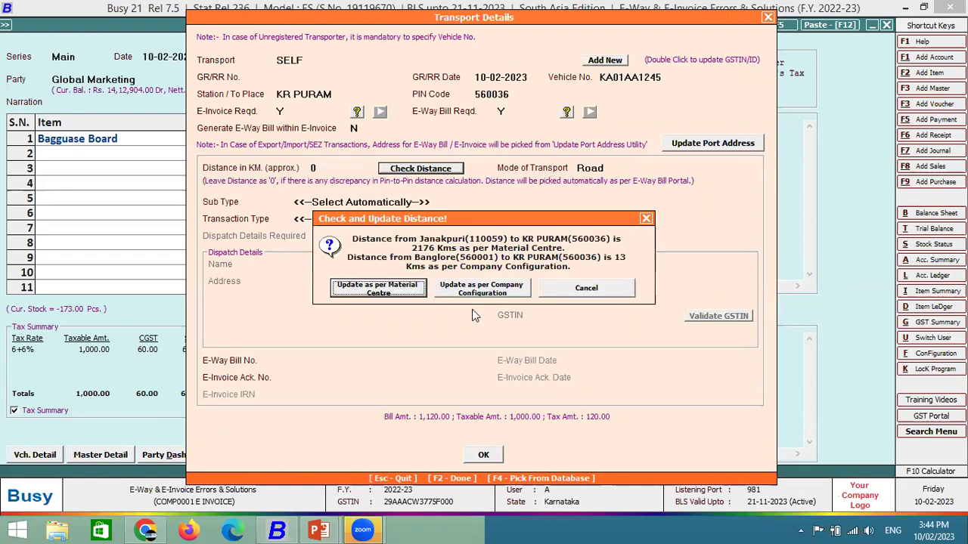
left_click(480, 288)
left_click(327, 168)
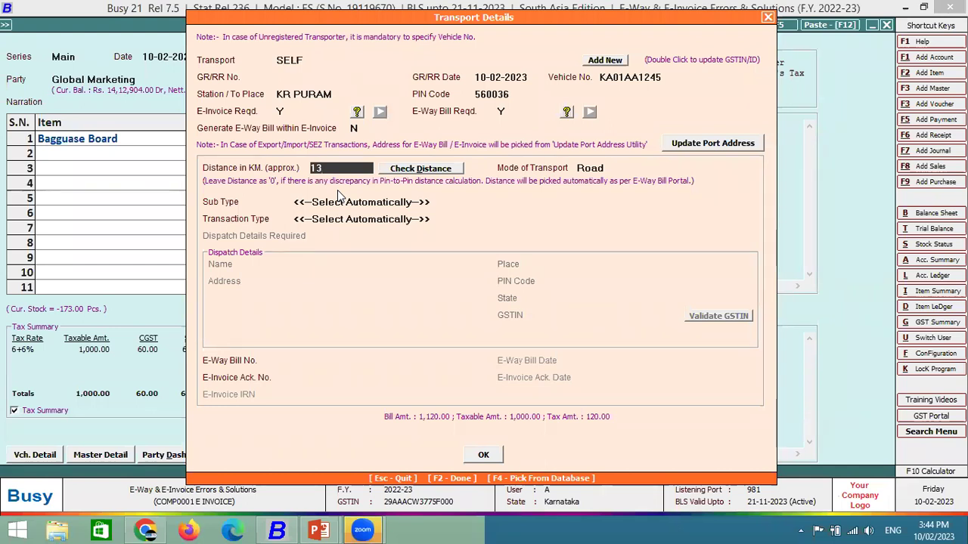
key("BackSpace")
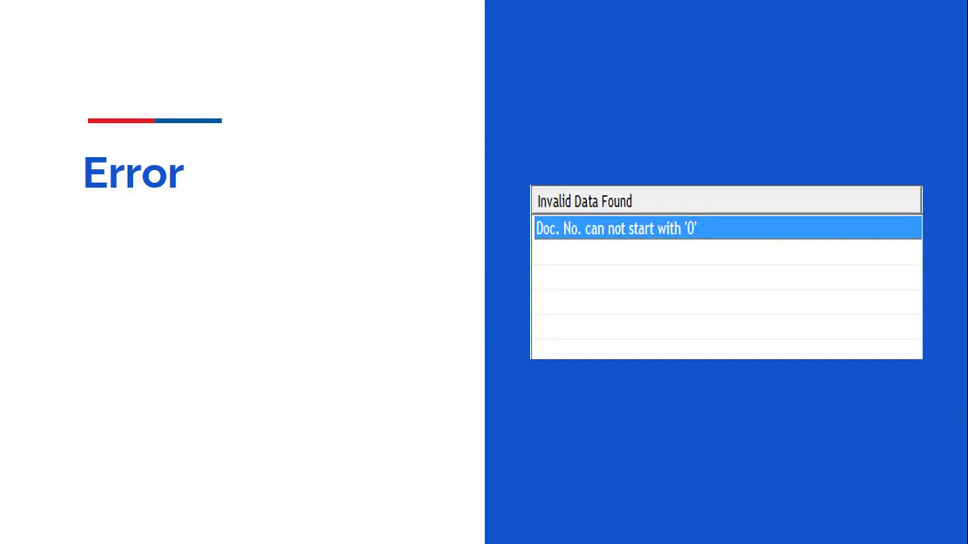
After the Error slide on Doc. No. starting with '0', switch back to Busy.
key("alt+Tab")
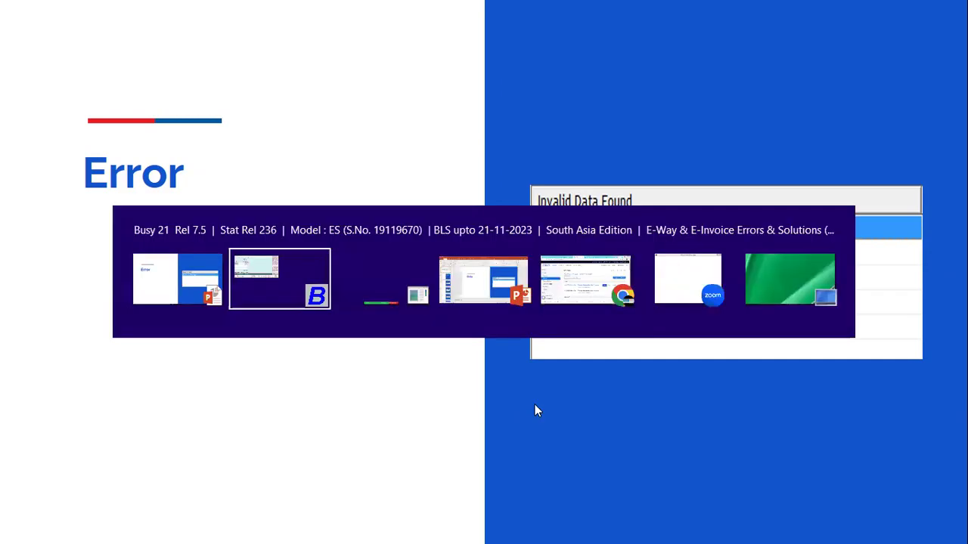
Quit voucher 876 without saving and open a new sales voucher.
key("Escape")
key("Escape")
key("Escape")
key("y")
key("Up")
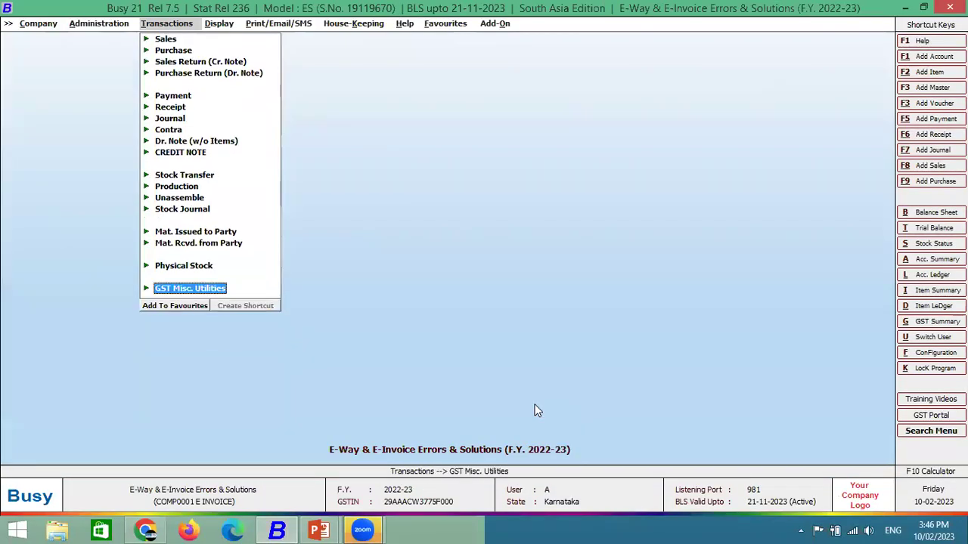
key("Down")
key("Return")
key("Down")
key("Up")
key("Return")
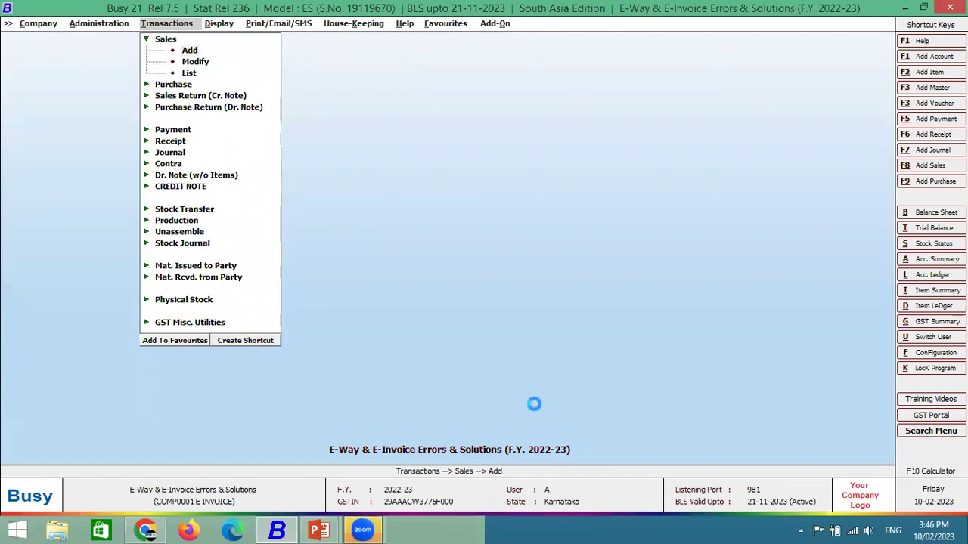
Set the Test series, voucher number 0555, L/GST-MultiRate sale type and party Global Marketing.
key("Up")
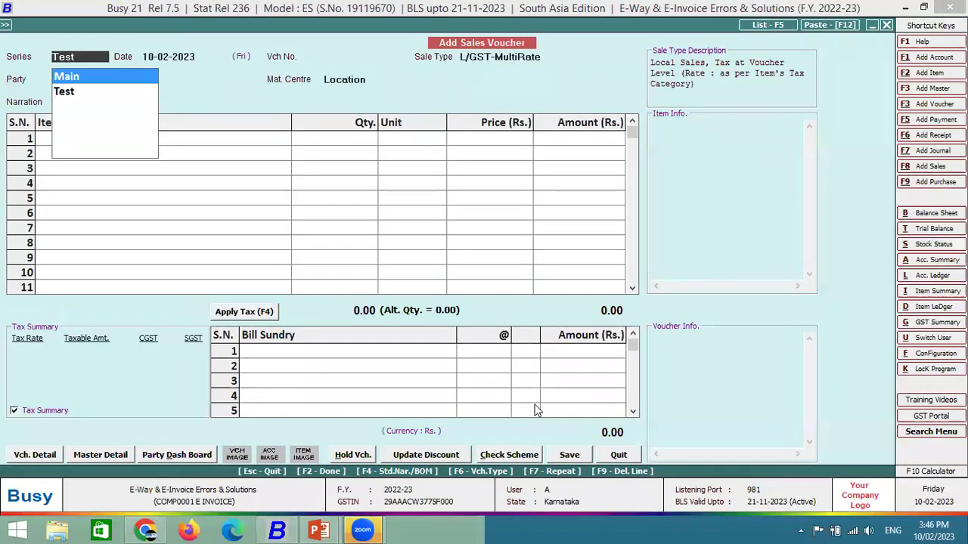
key("Down")
key("Return")
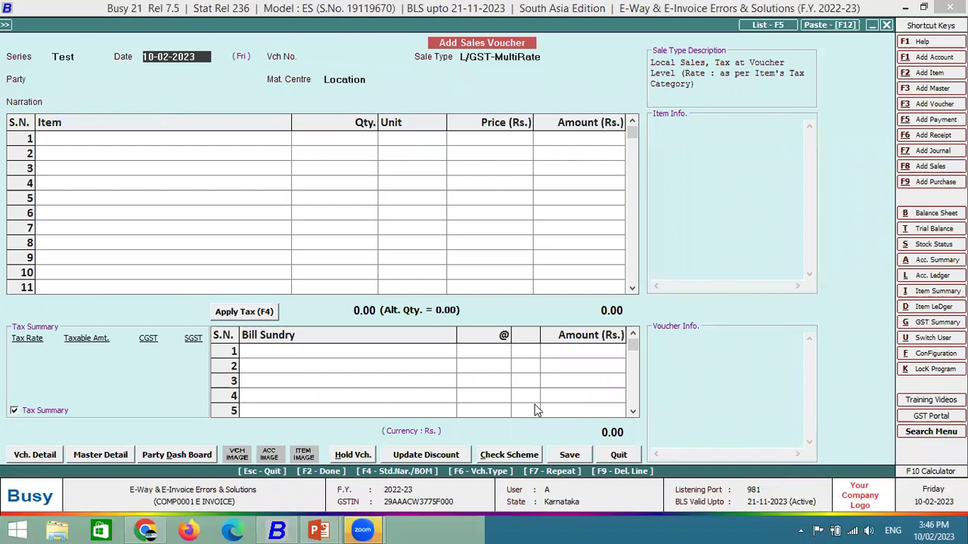
key("Return")
type("0")
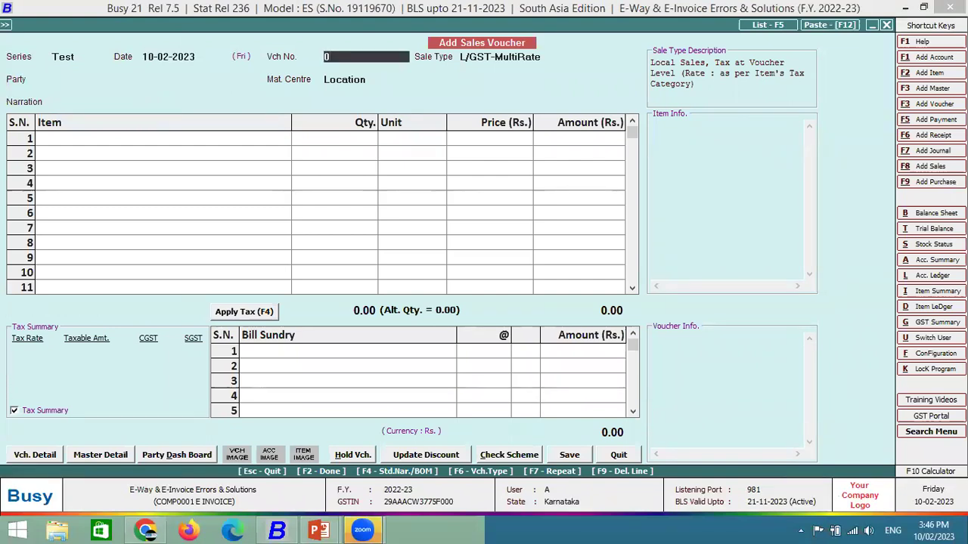
type("55")
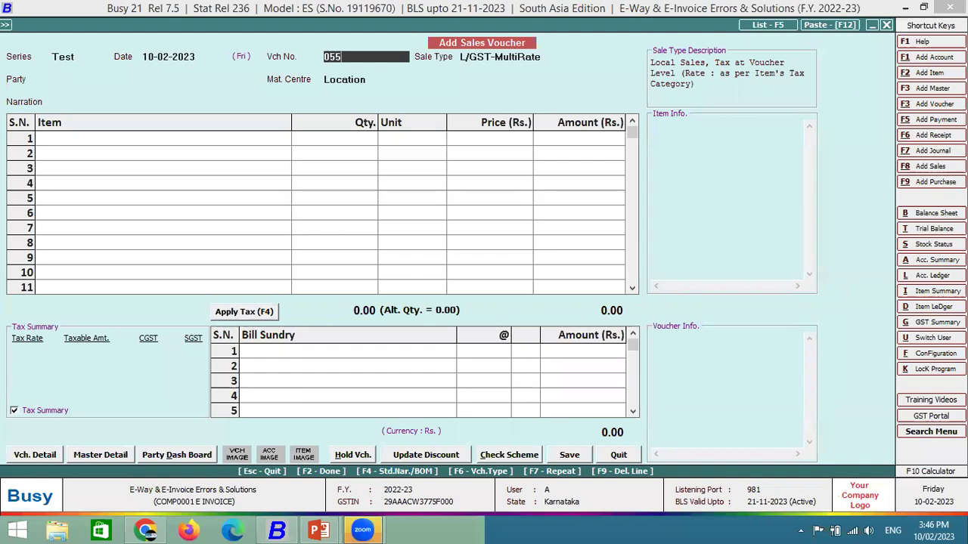
type("5")
key("Return")
key("Return")
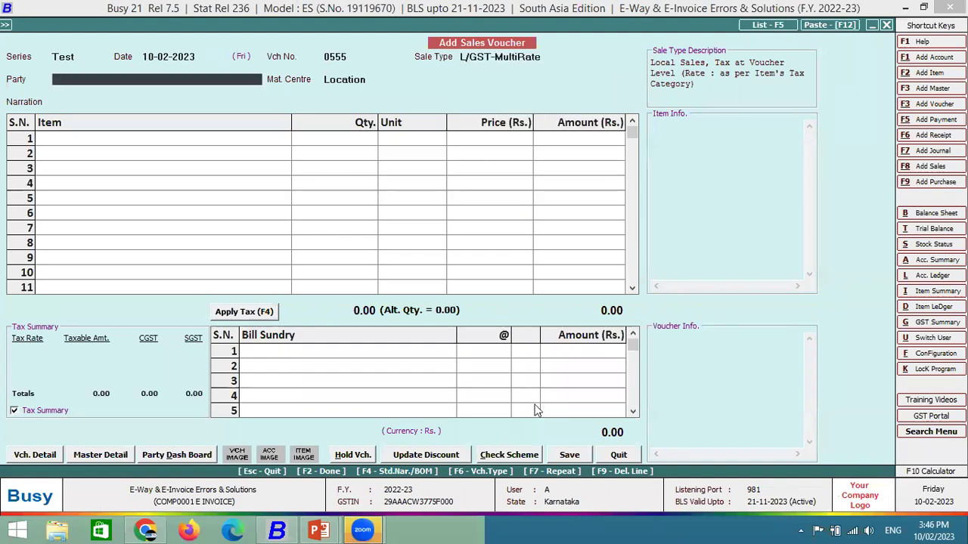
type("GLO")
key("Return")
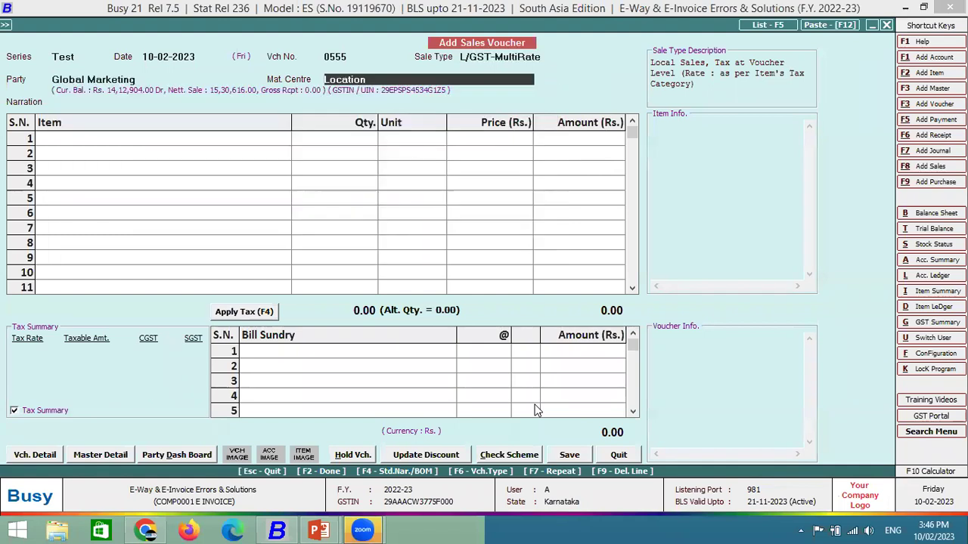
Bill 1 Bagguase Board at 2,000 with CGST and SGST lines, moving into transport details.
key("Return")
key("Down")
key("Down")
key("Return")
type("1")
key("Return")
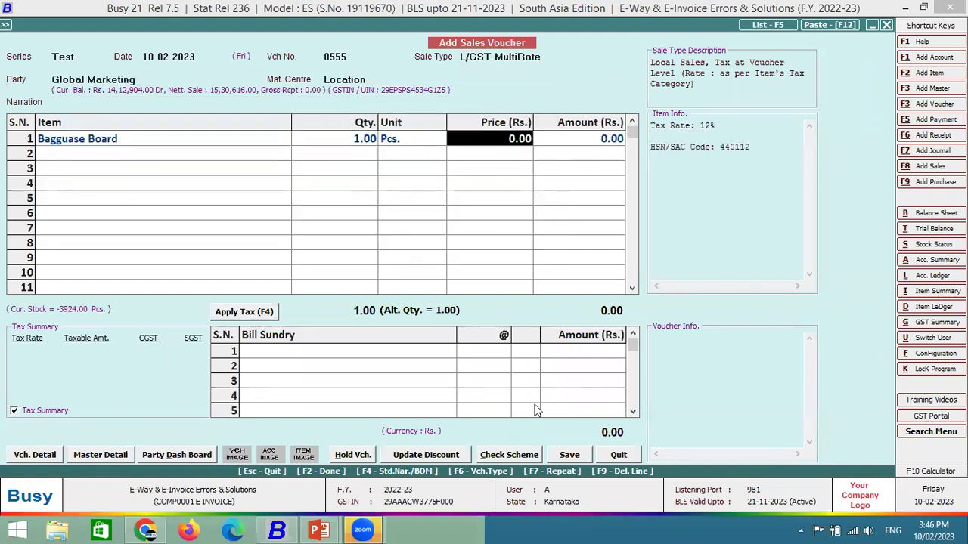
key("Return")
type("2,000")
key("Return")
key("Return")
key("F4")
key("Return")
key("Return")
key("Return")
key("Return")
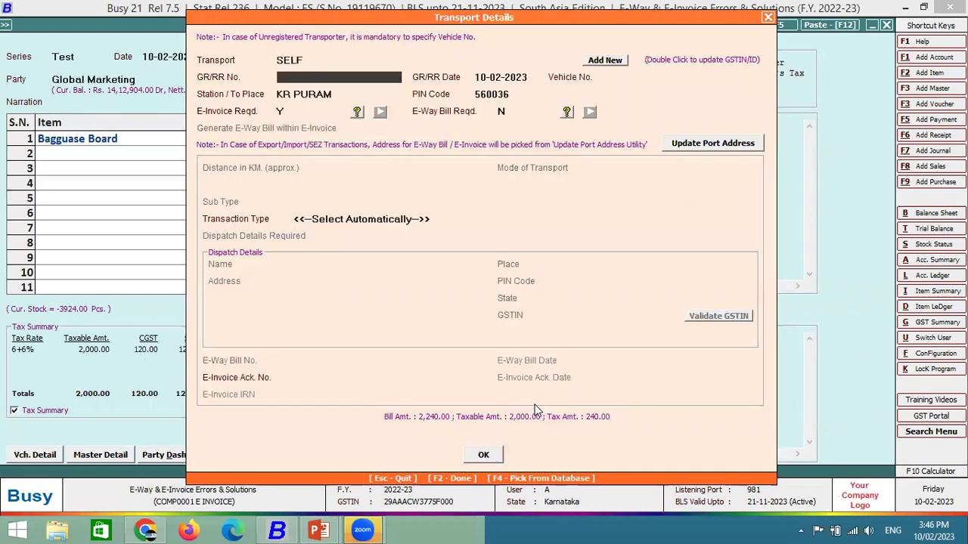
Save voucher 0555, choose automatic e-invoice generation, and run the error check showing the leading-zero Doc. No.
key("F2")
key("Return")
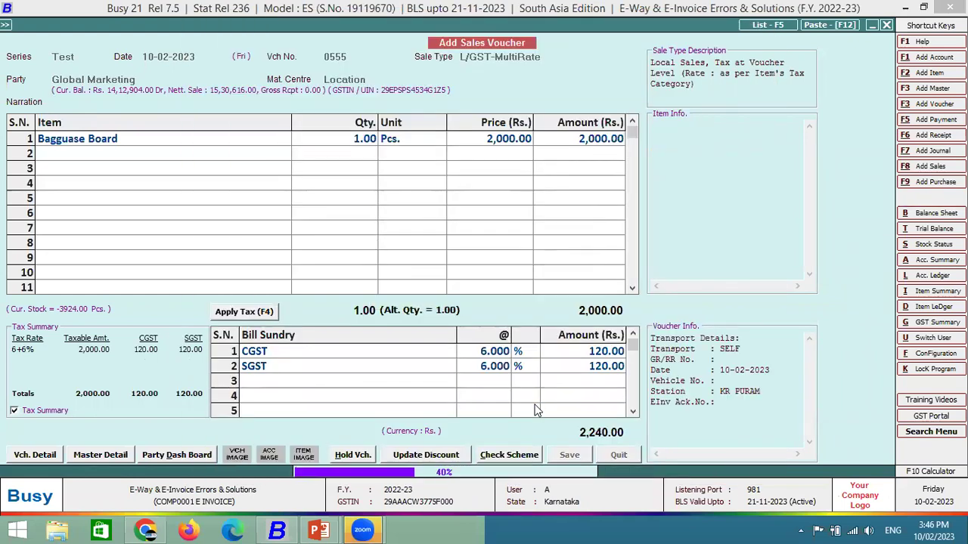
key("Return")
key("Return")
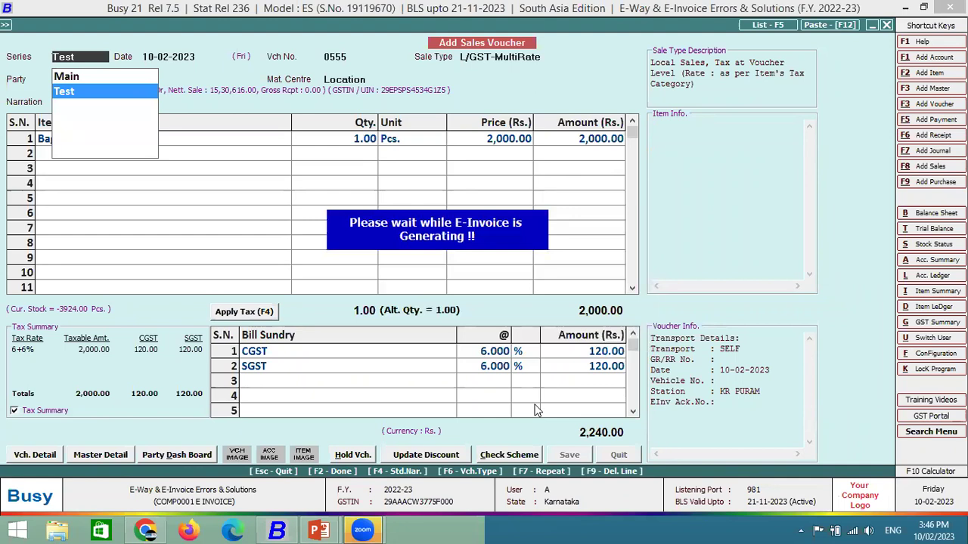
key("Return")
key("Return")
key("F2")
key("Return")
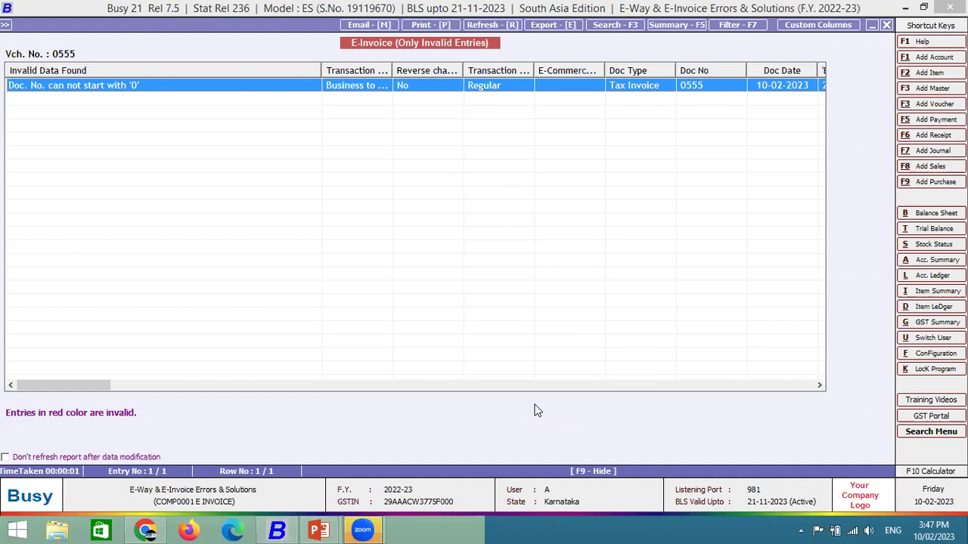
key("Escape")
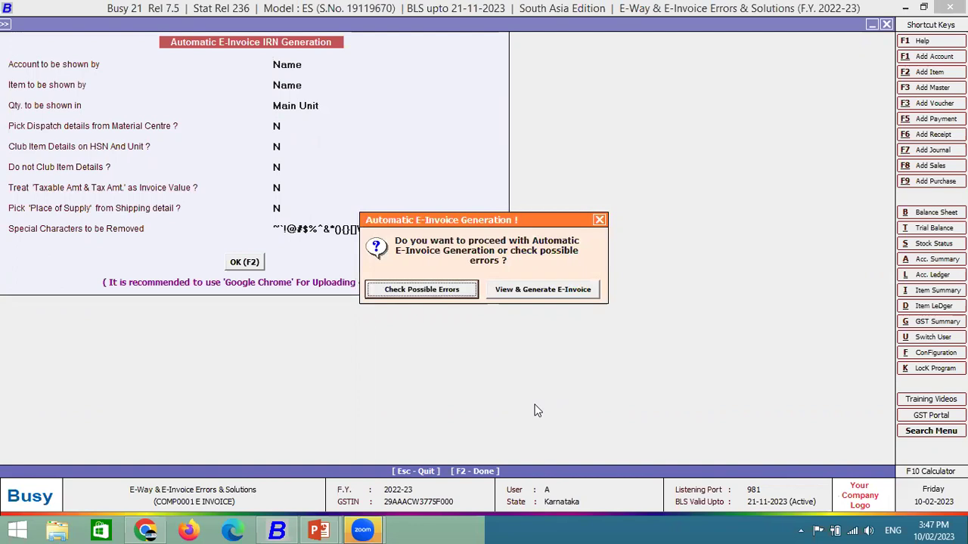
Submit voucher 0555's e-invoice, dismiss the duplicate IRN error, and bring up Invoice Printing options.
key("Right")
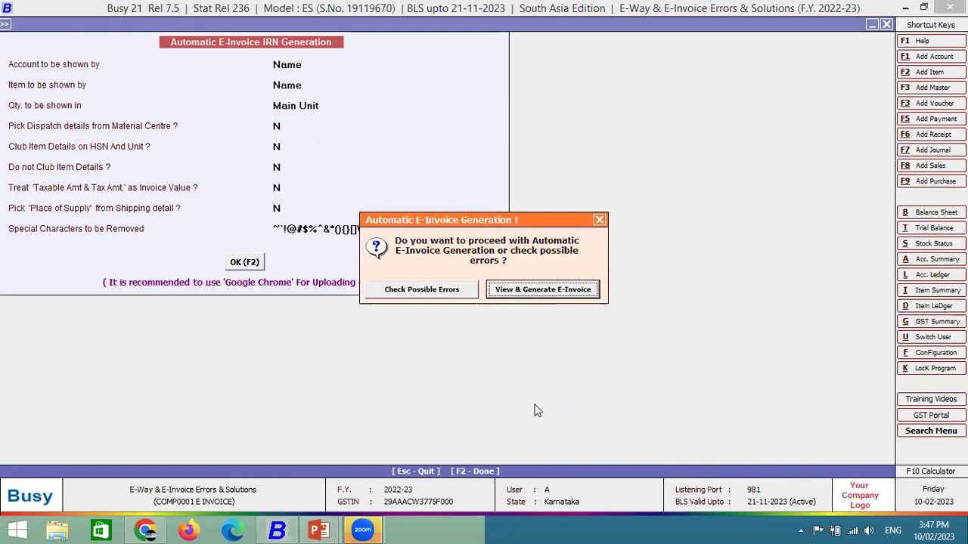
key("Return")
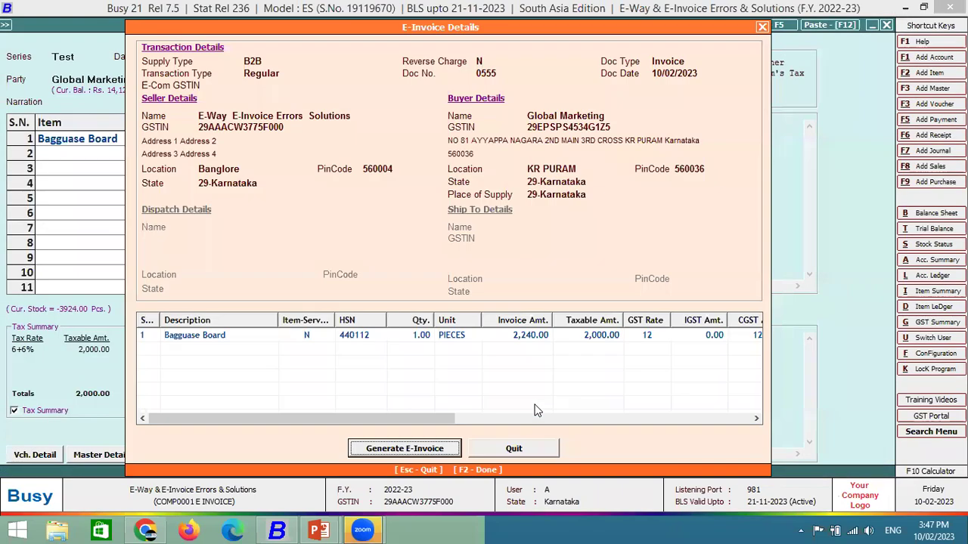
key("Return")
key("Return")
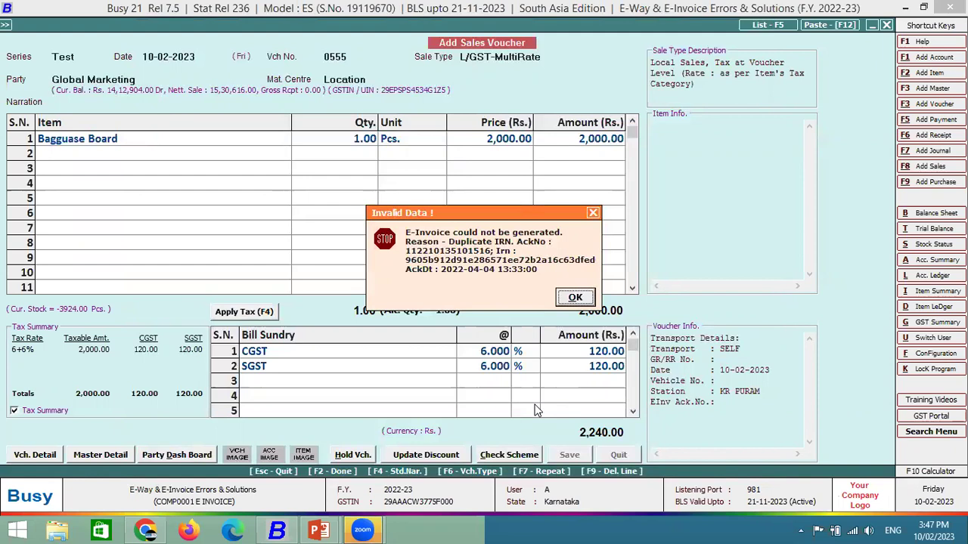
key("Return")
key("Escape")
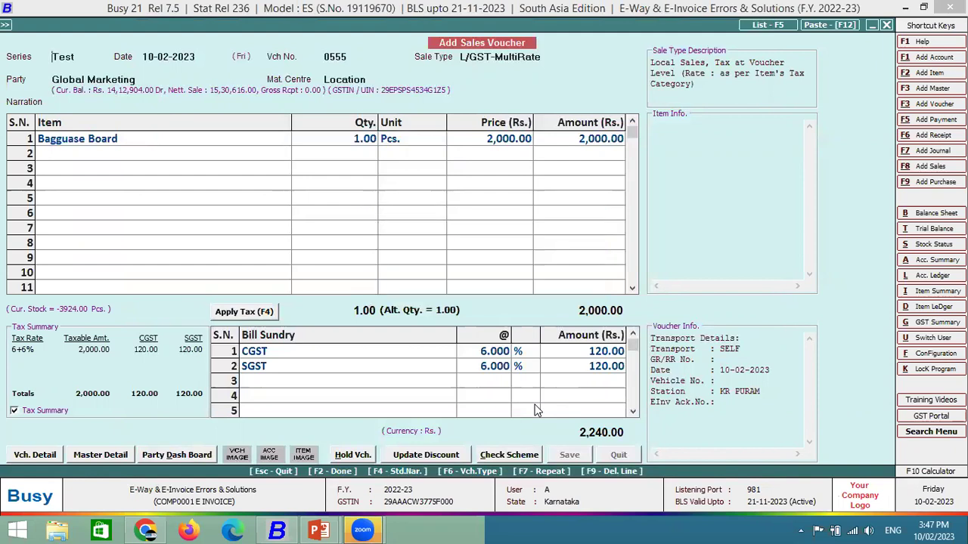
key("ctrl+p")
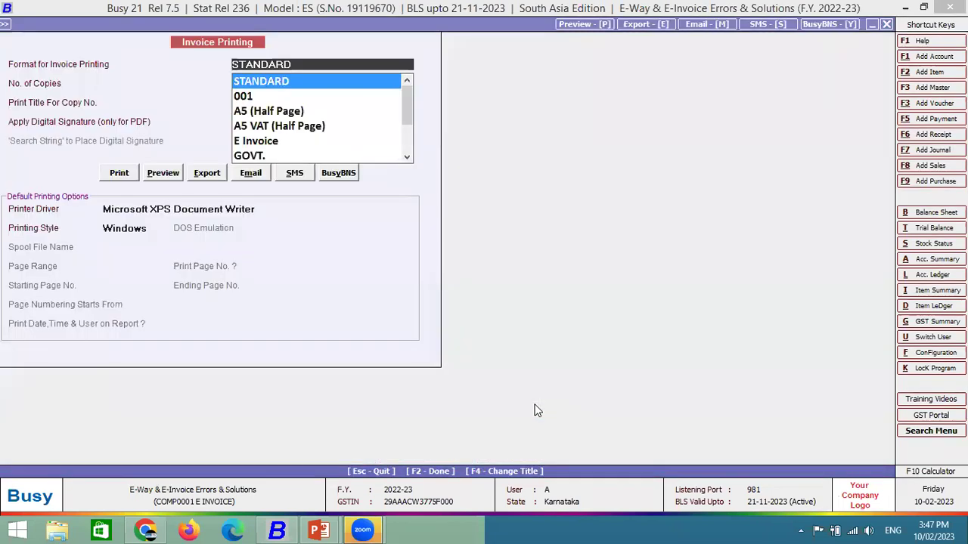
Start Test-series voucher 08523 with L/GST-MultiRate sale type for party Global Marketing.
key("Escape")
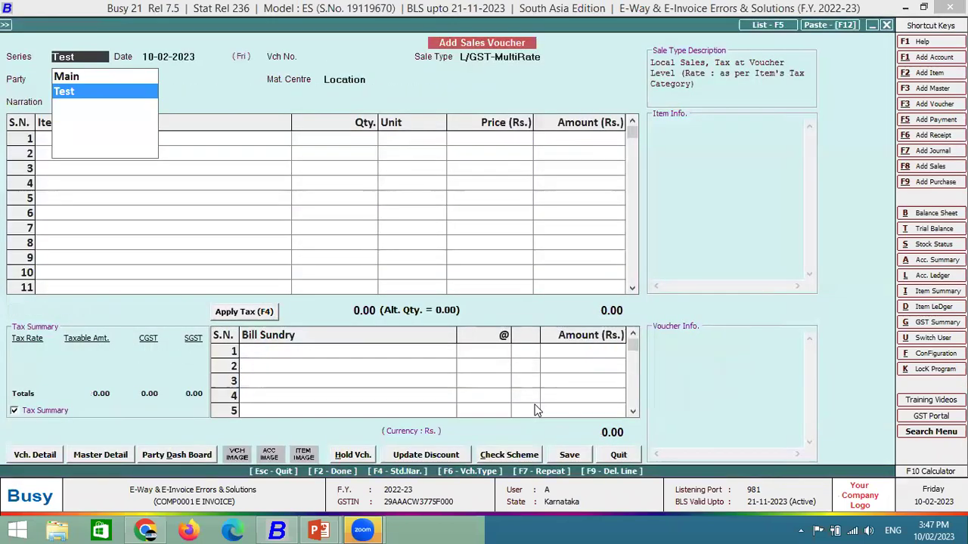
key("Return")
type("0")
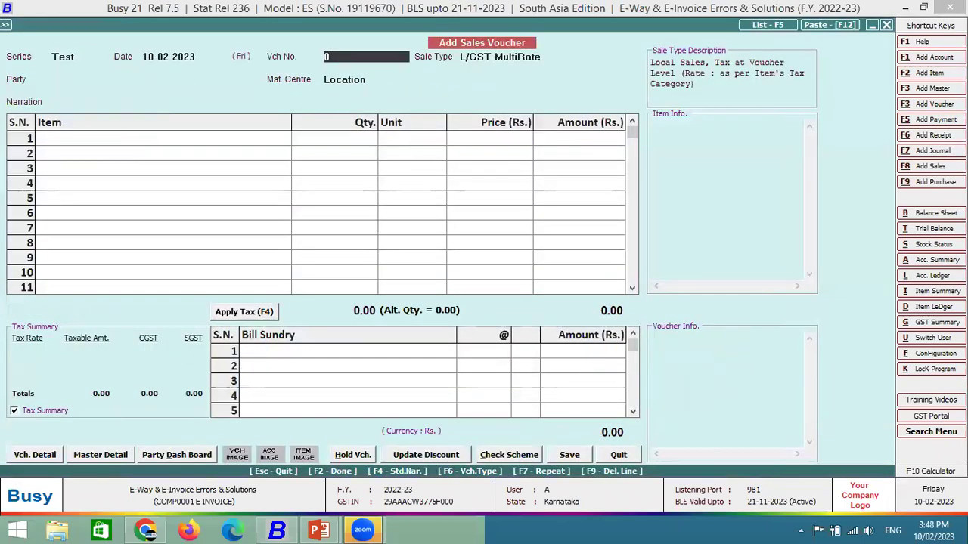
type("8523")
key("Return")
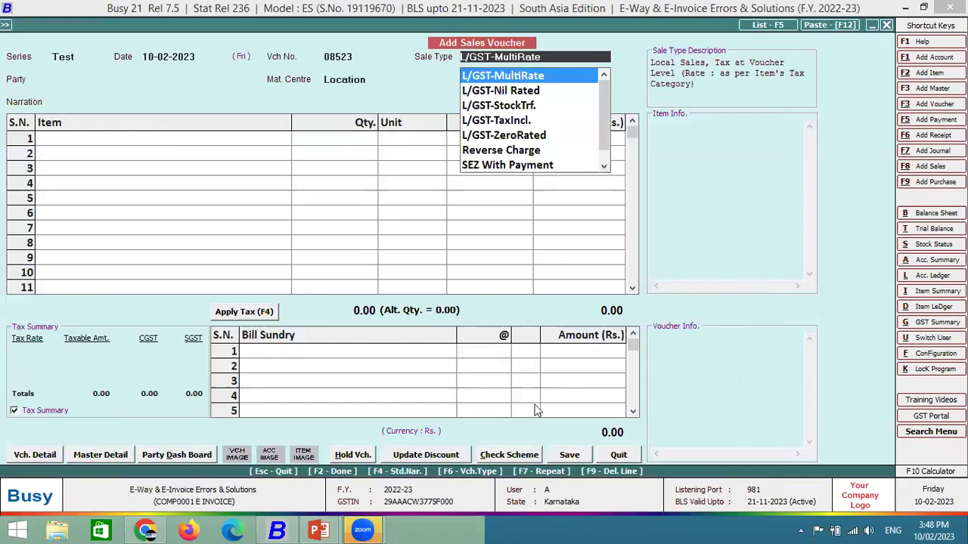
key("Return")
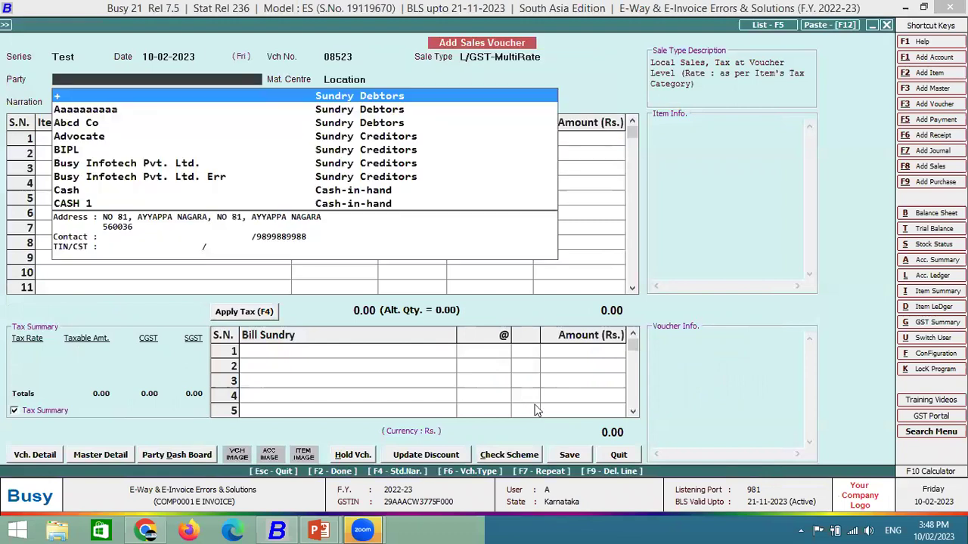
type("glo")
key("Return")
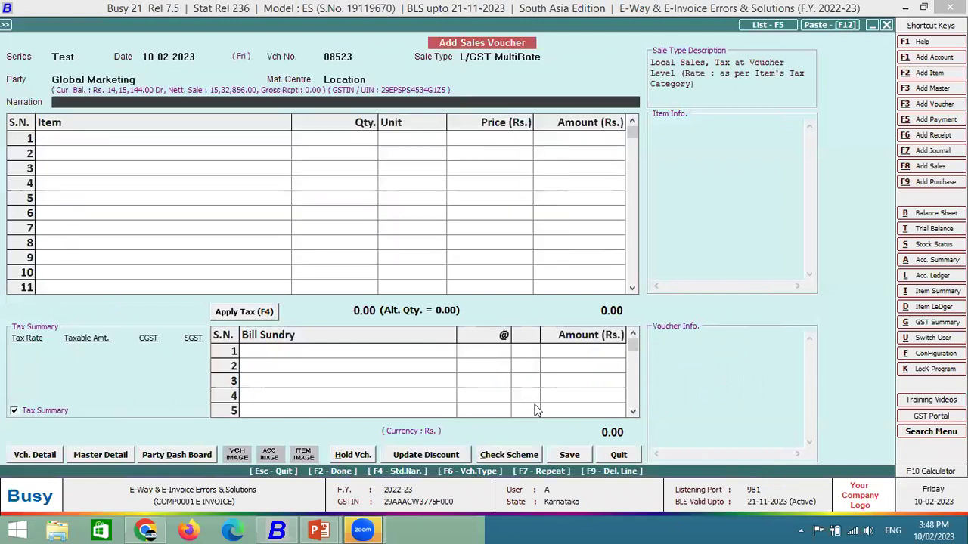
key("Return")
Bill 1 Pcs Bagguase Board at 1,000 and save the voucher through transport details.
key("Down")
key("Down")
key("Return")
type("1")
key("Return")
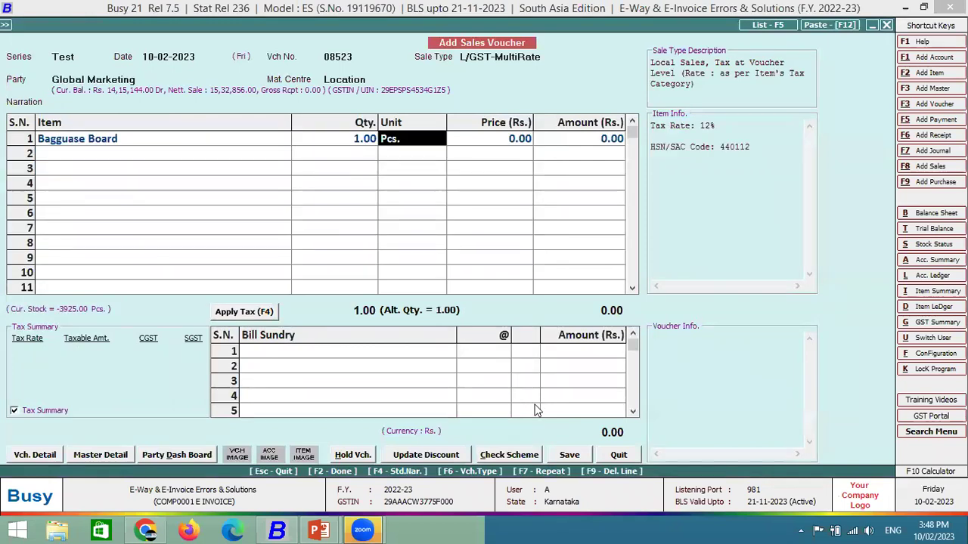
key("Return")
type("1000")
key("Return")
key("Return")
key("Return")
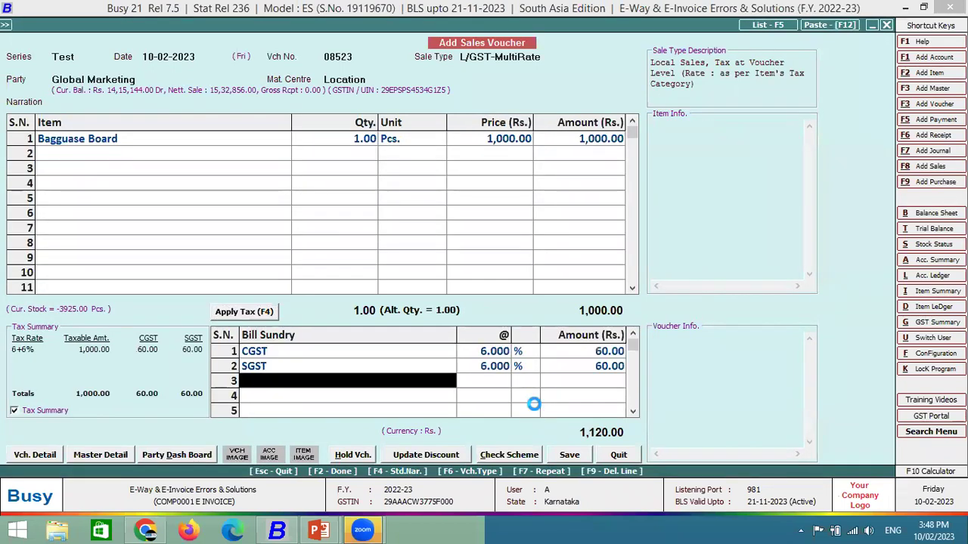
key("Return")
key("Return")
key("Return")
key("F2")
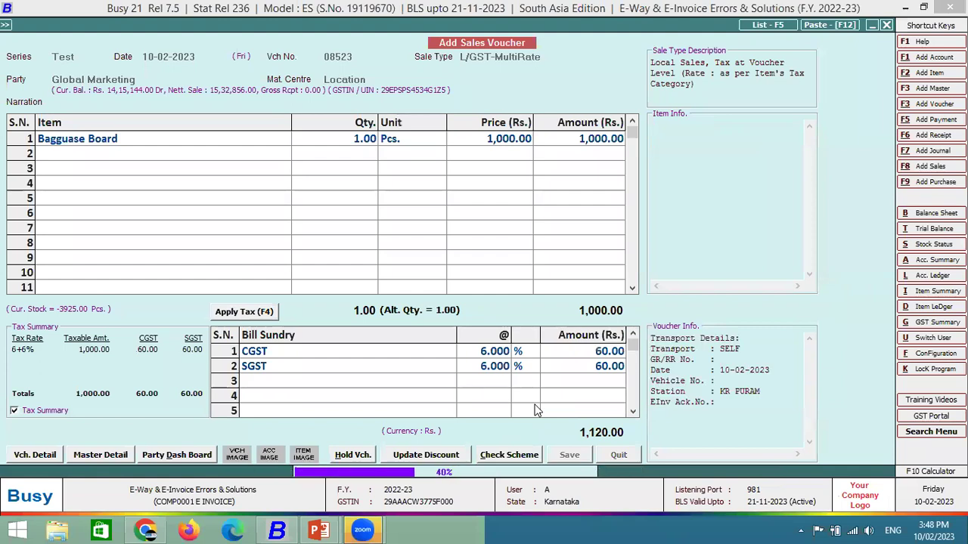
key("Return")
key("Return")
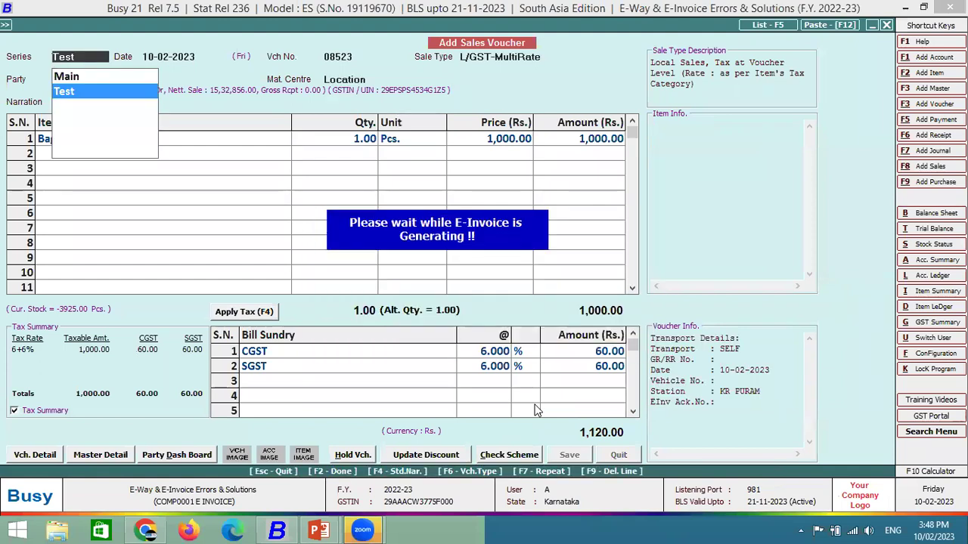
Run the possible-errors check on voucher 08523 twice, closing the invalid entries report each time.
key("F2")
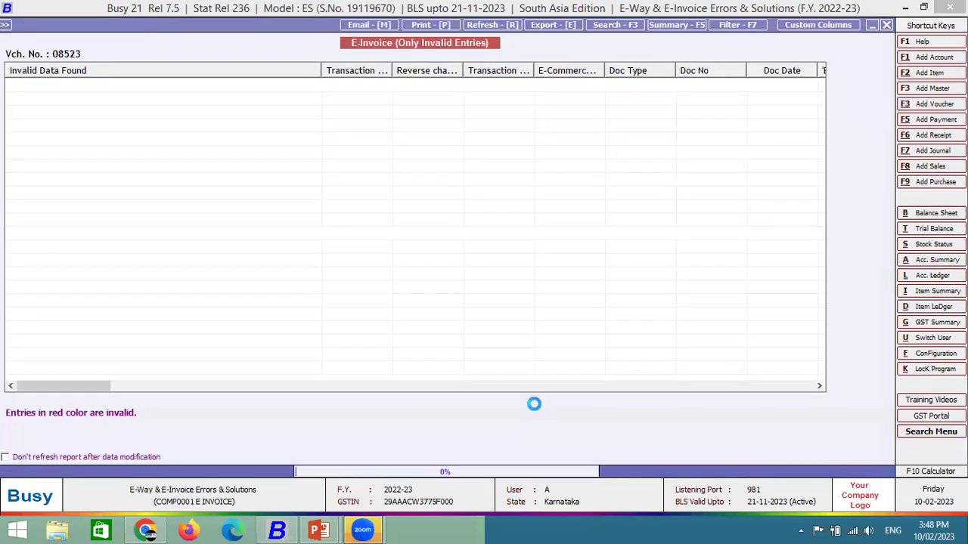
key("Escape")
key("Return")
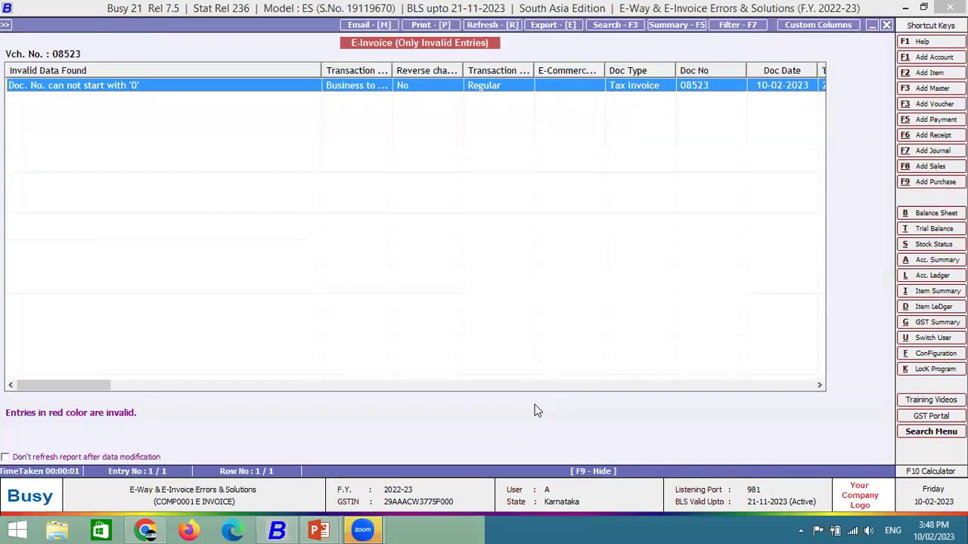
key("Escape")
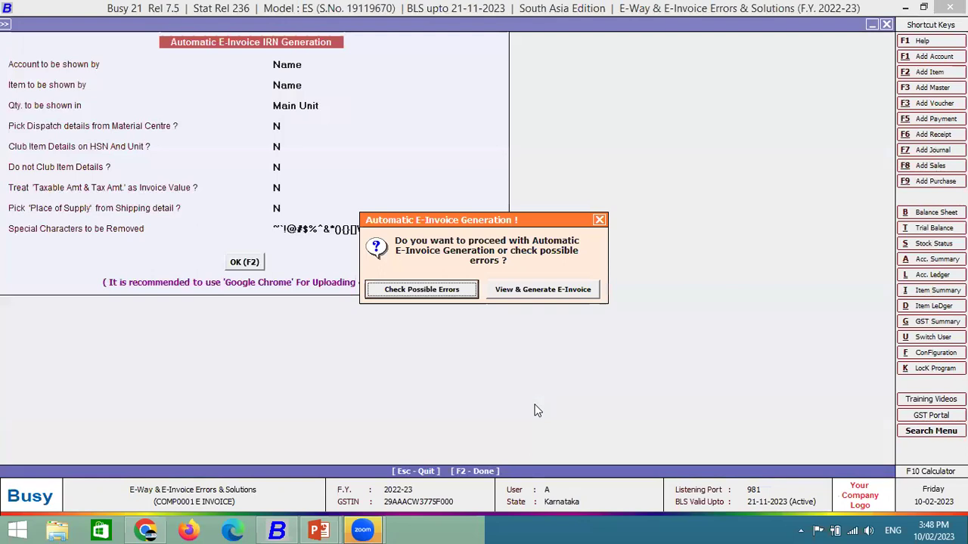
Generate voucher 08523's e-invoice, acknowledge its Ack No., and decline both print prompts.
key("Right")
key("Return")
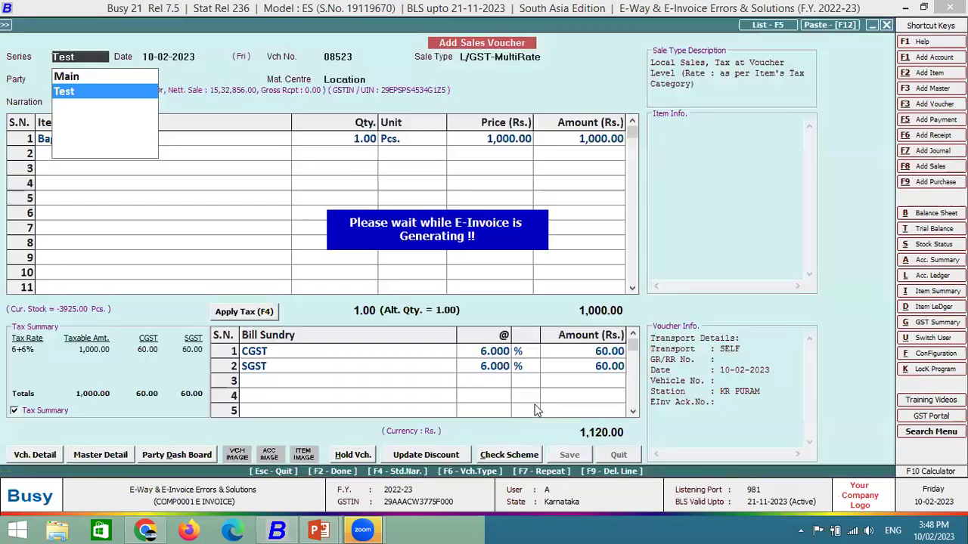
key("Return")
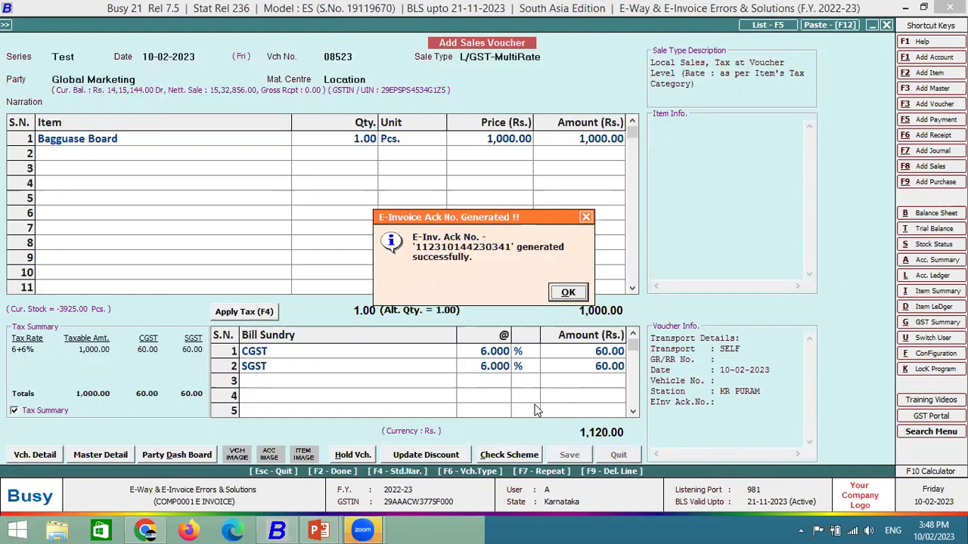
key("Return")
key("Right")
key("Return")
key("Right")
key("Return")
key("Return")
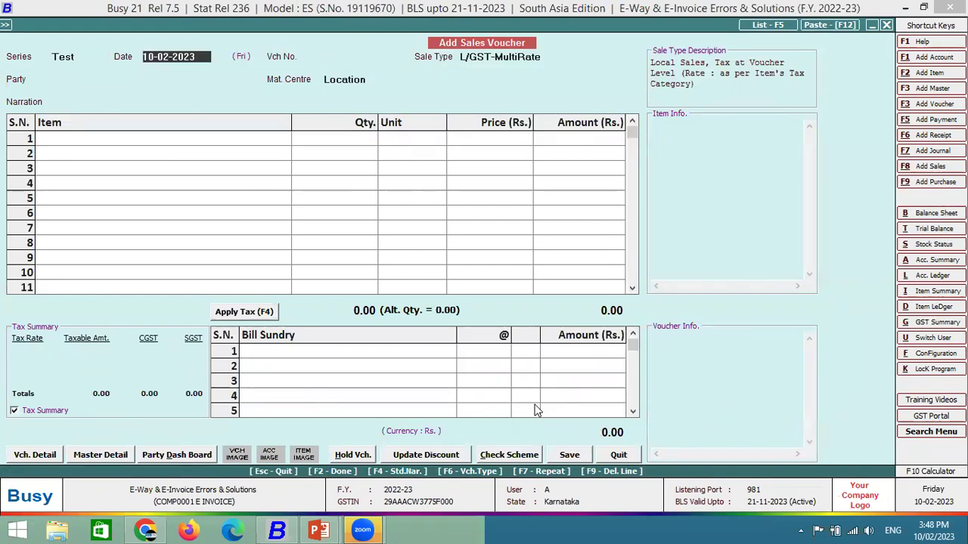
Quit adding vouchers and open Test-series sales voucher 08523 for modification.
key("Return")
key("Escape")
key("Return")
key("Down")
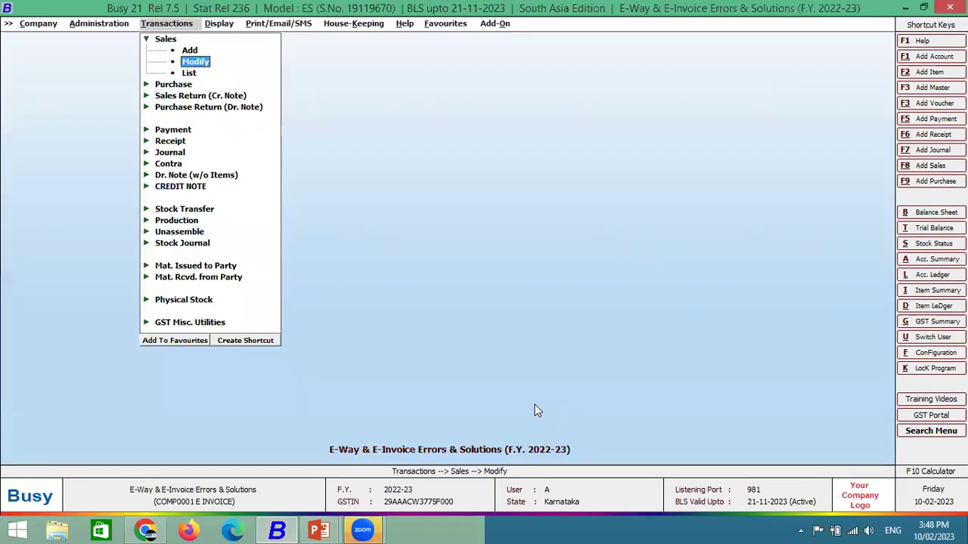
key("Return")
key("Down")
key("Return")
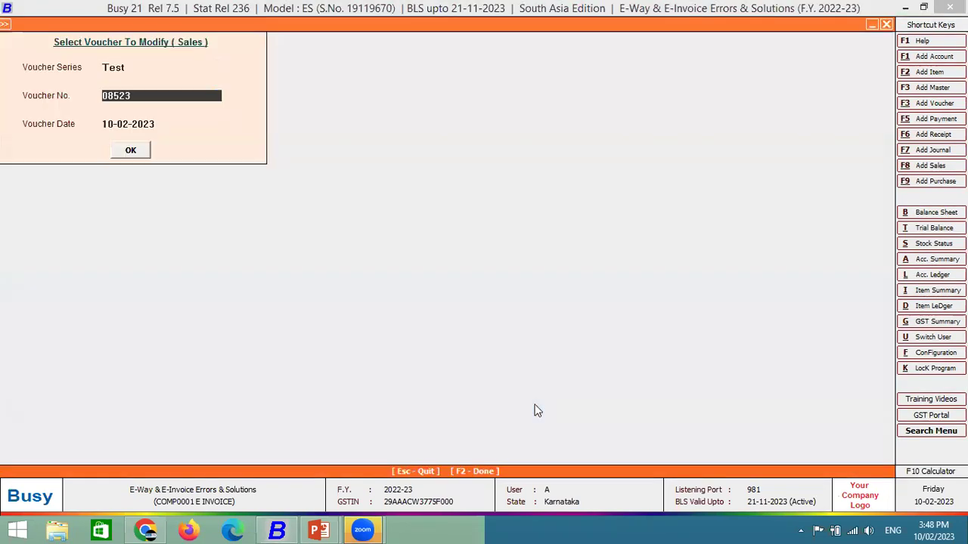
key("Return")
key("Return")
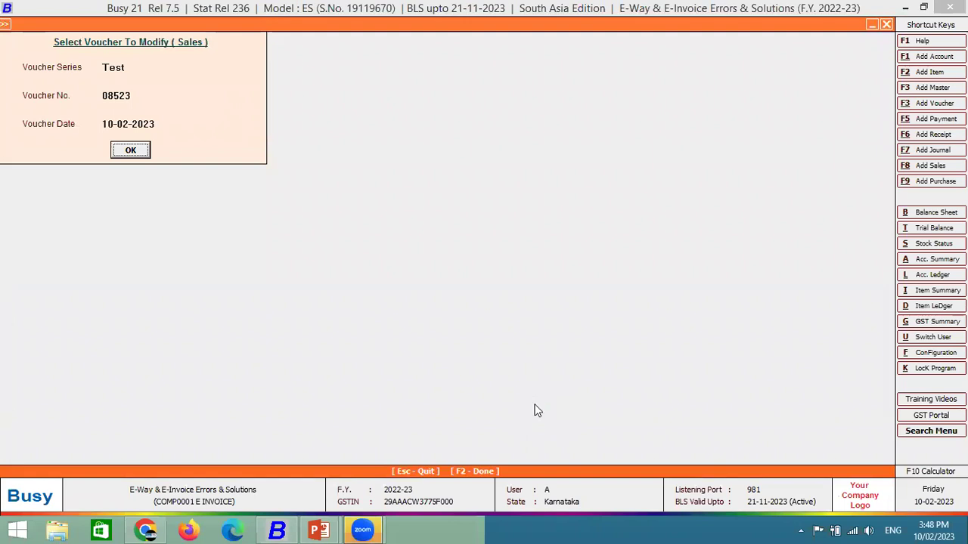
key("Return")
key("Return")
key("Return")
key("Return")
key("Return")
Leave voucher 08523 without changes and start a new sales voucher.
key("Return")
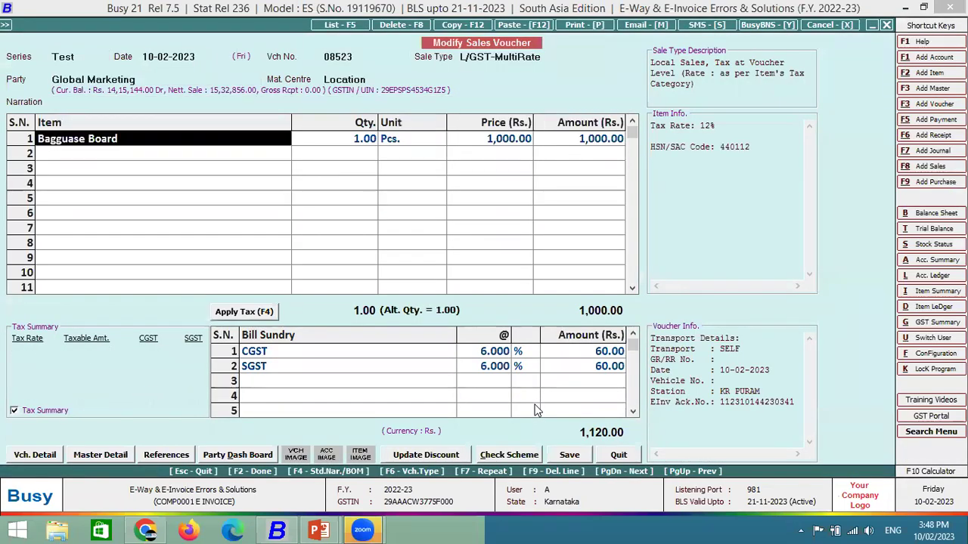
key("Escape")
key("Return")
key("Escape")
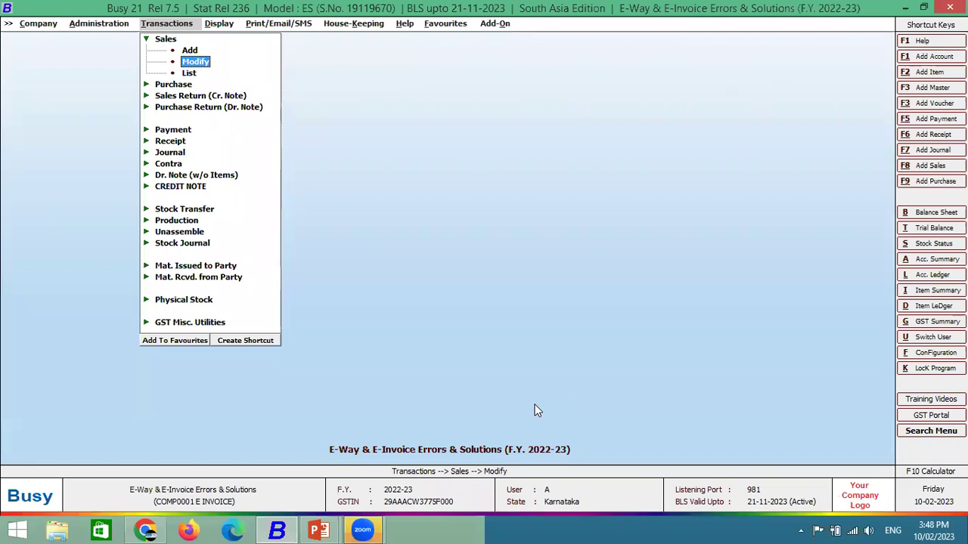
key("Escape")
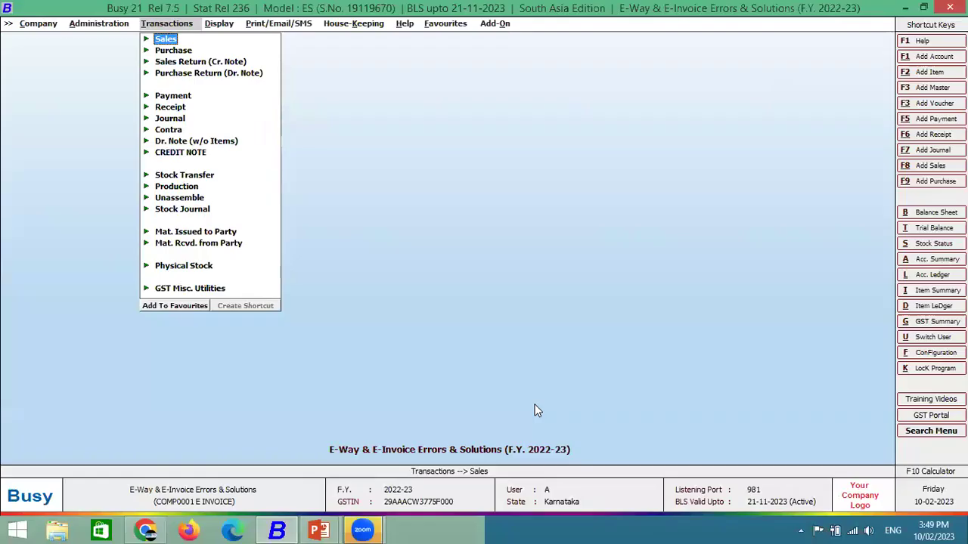
key("Escape")
key("Return")
key("Return")
key("Return")
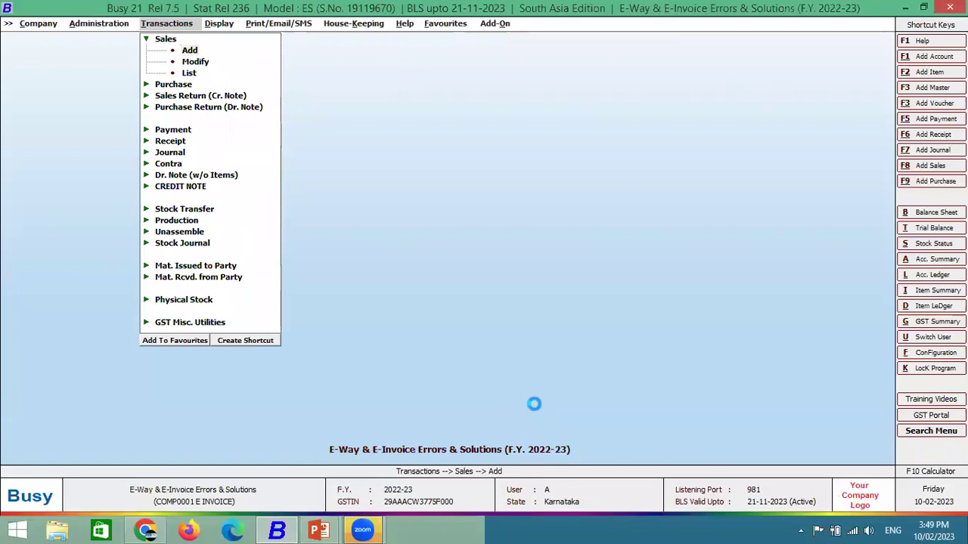
Set series Main, sale type I/GST-Export (Taxable), and party Busy Infotech Pvt. Ltd.
key("Up")
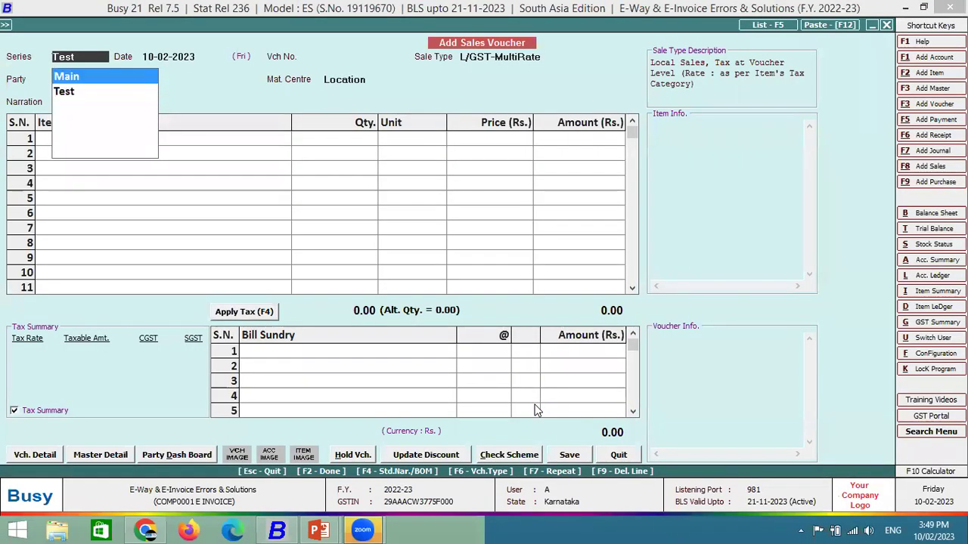
key("Return")
key("Return")
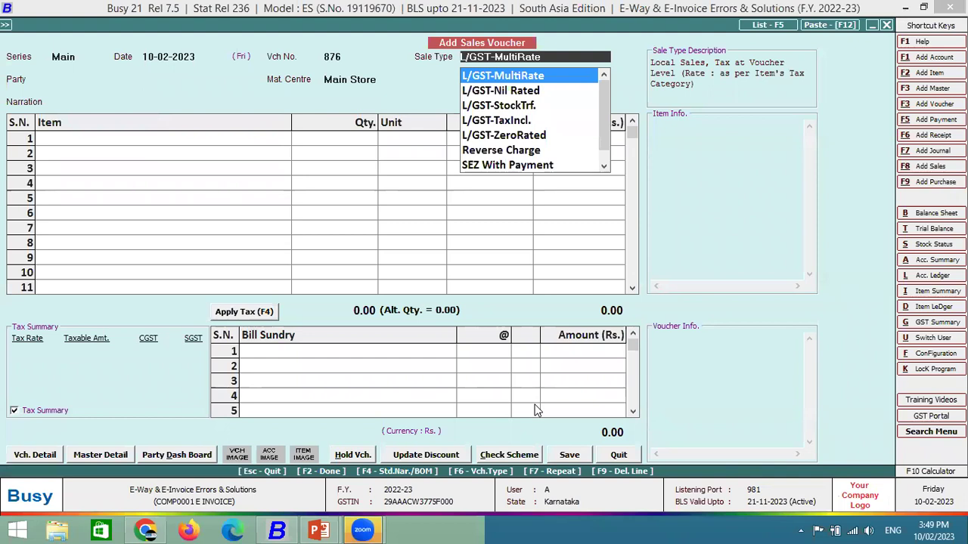
type("EXP")
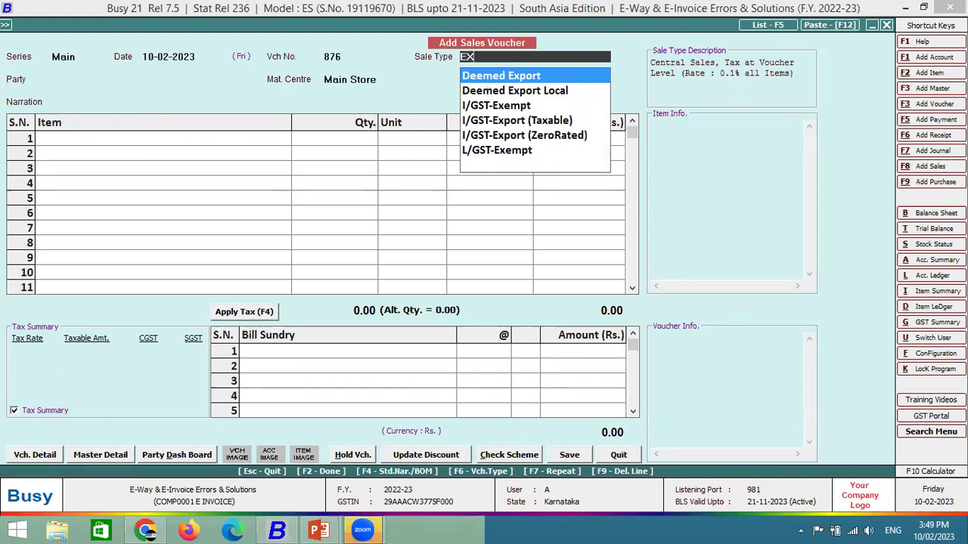
key("Down")
key("Down")
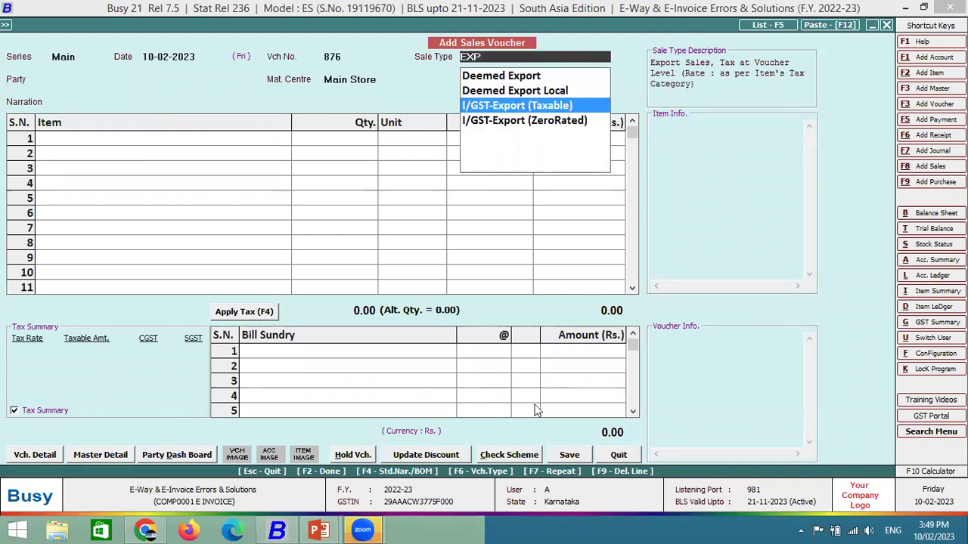
key("Return")
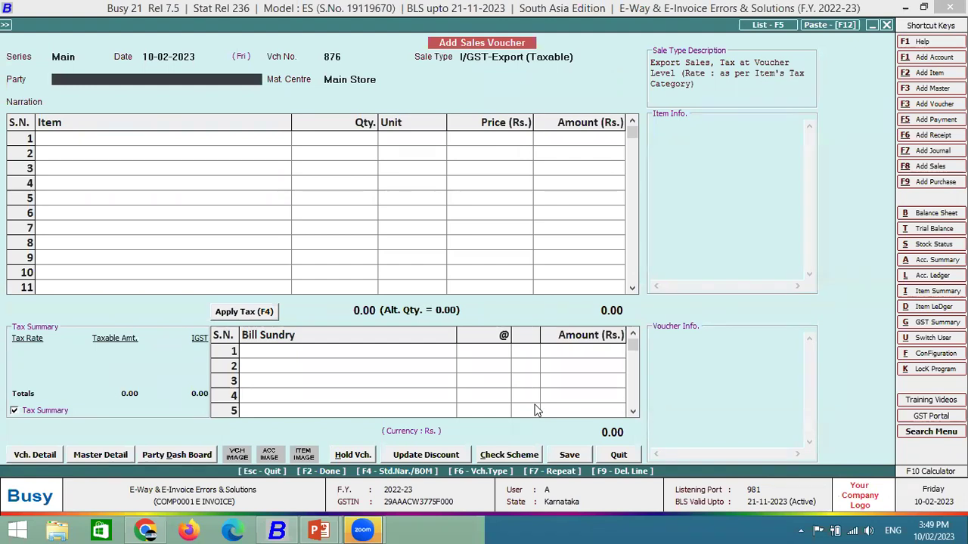
type("bu")
key("Return")
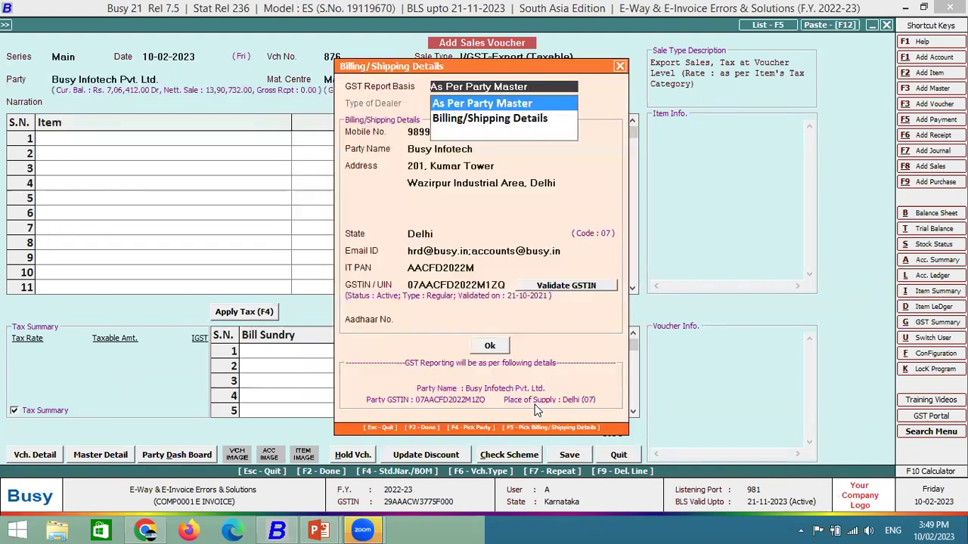
key("Return")
Add 1 Bagguase Board priced at 10,000 in the first item row.
key("Return")
key("Down")
key("Down")
key("Return")
type("1")
key("Return")
key("Return")
type("10000")
key("Return")
key("Return")
key("Return")
key("Return")
key("Return")
key("Return")
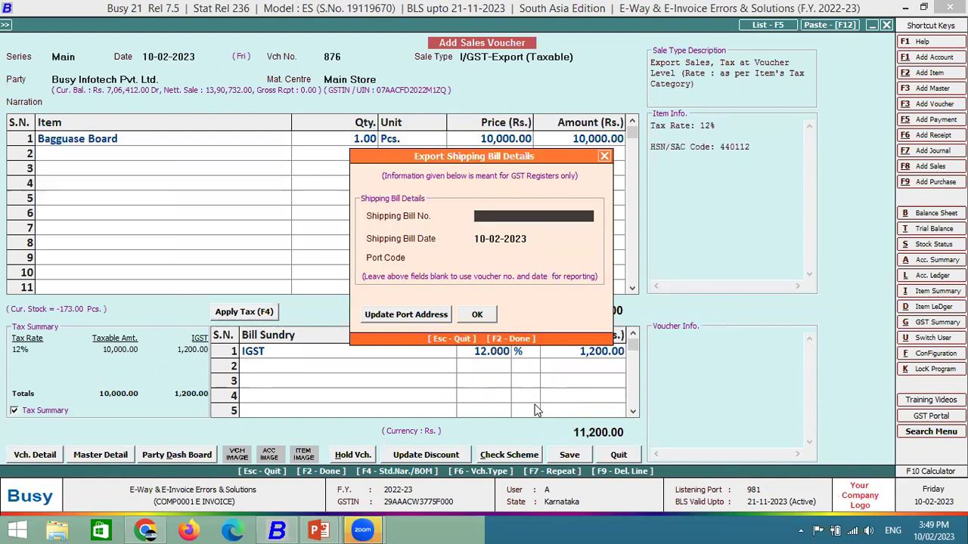
Skip the Export Shipping Bill Details without entries and choose SELF as transport.
key("Return")
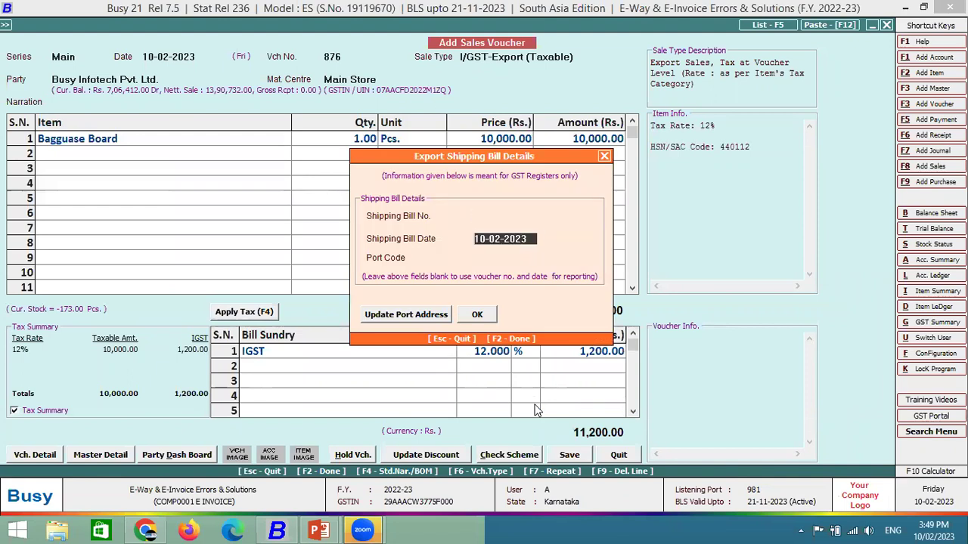
key("Return")
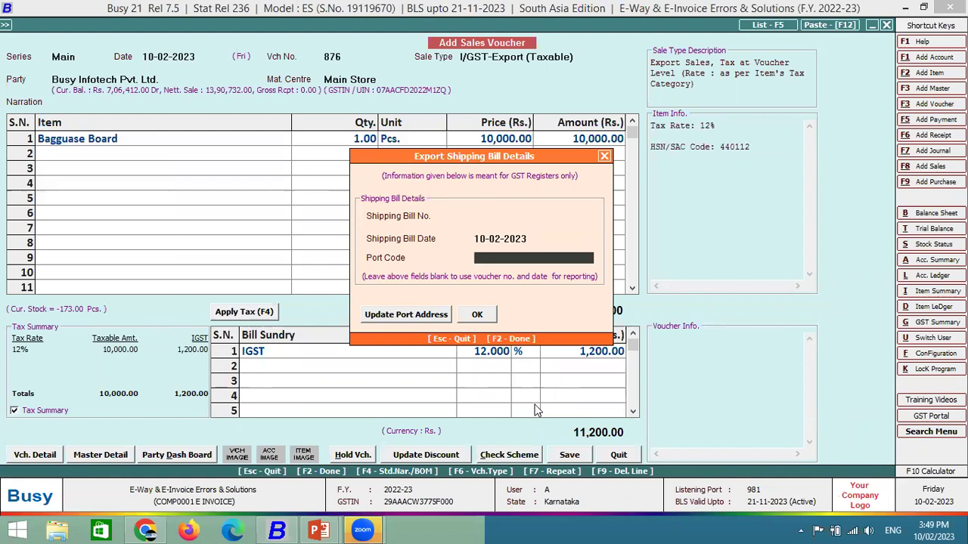
key("Up")
key("Up")
key("Return")
key("Return")
key("Return")
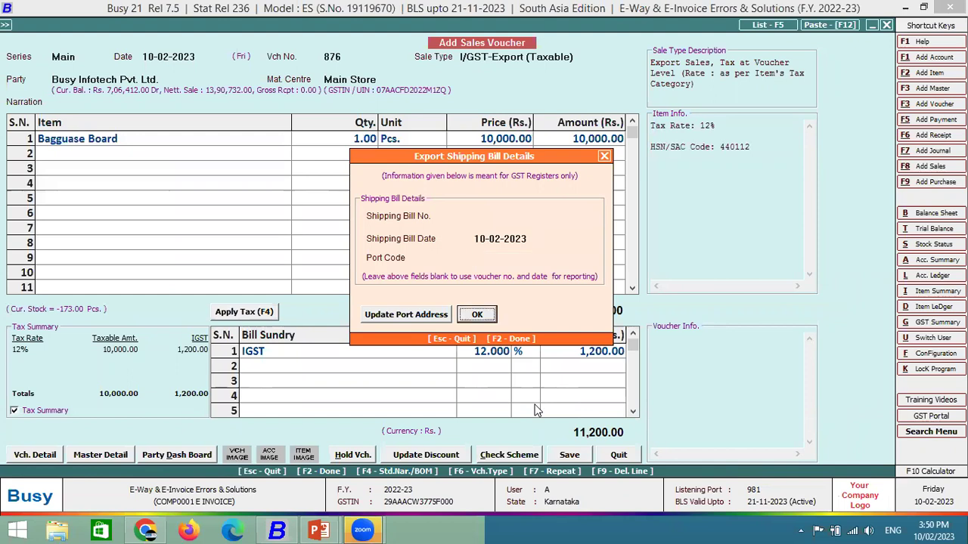
key("Return")
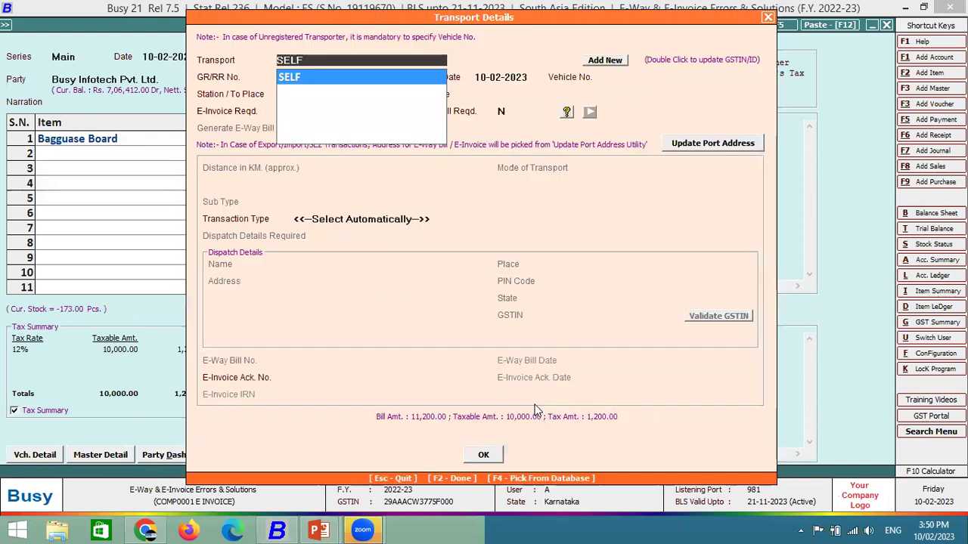
key("Return")
Enter station Ashok Nagar and PIN 110522, keeping E-Invoice Reqd Y, and finish transport details.
key("Return")
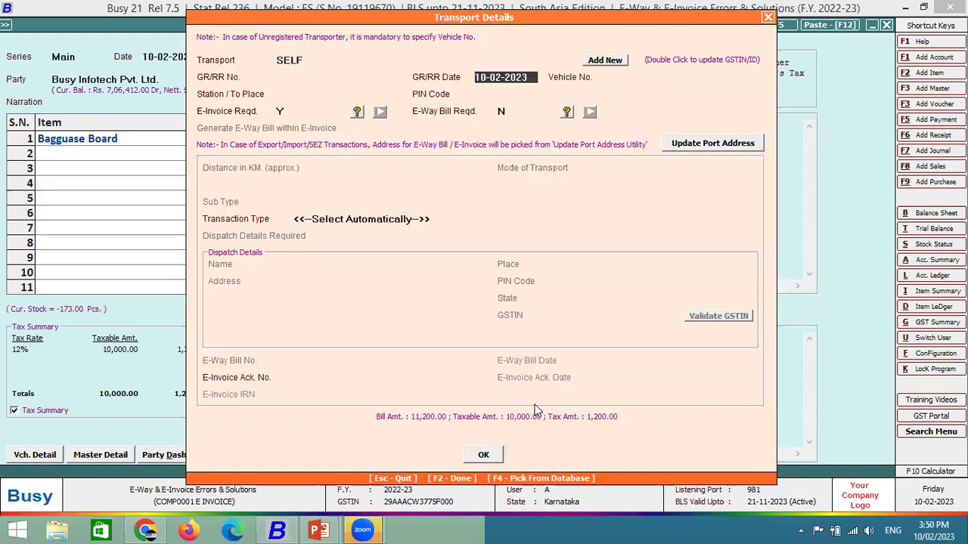
key("Return")
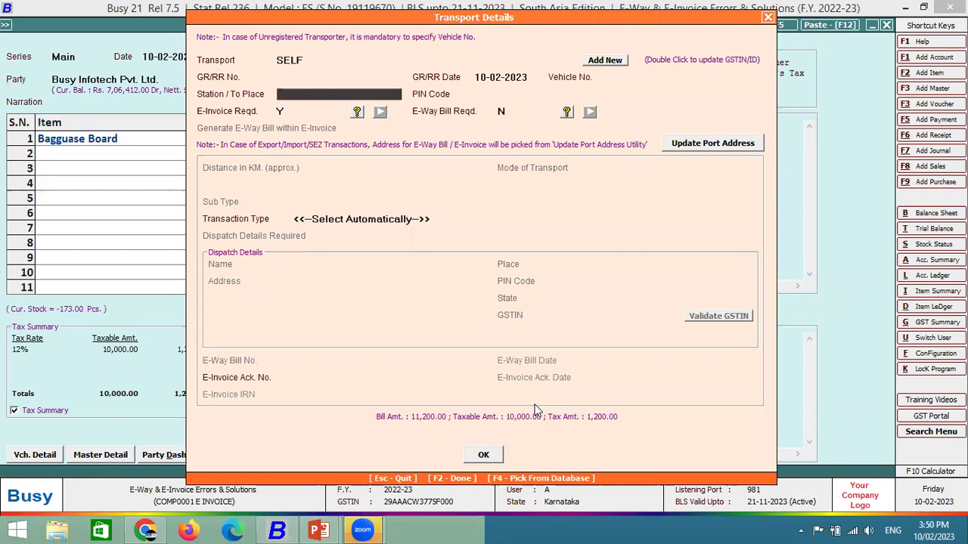
type("Ashok Ng")
key("BackSpace")
type("a")
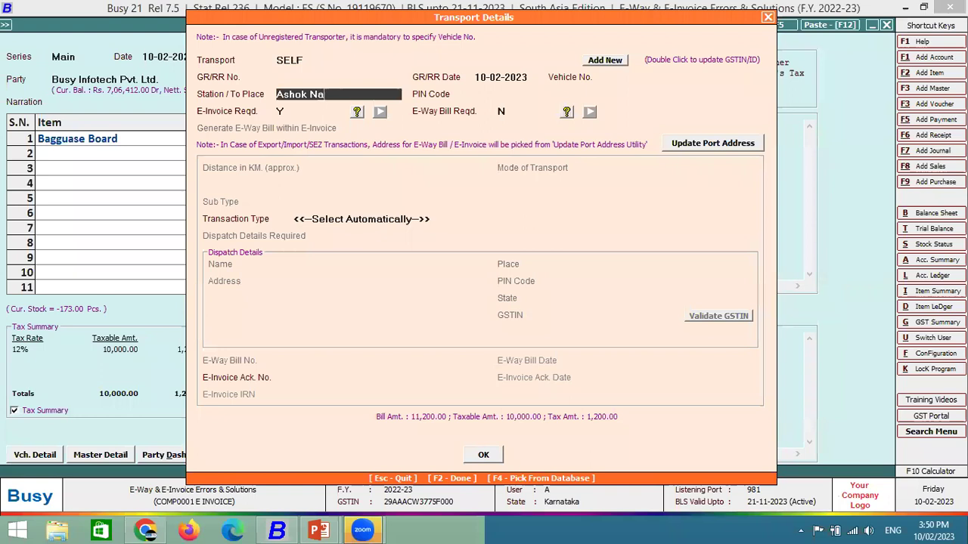
type("gr")
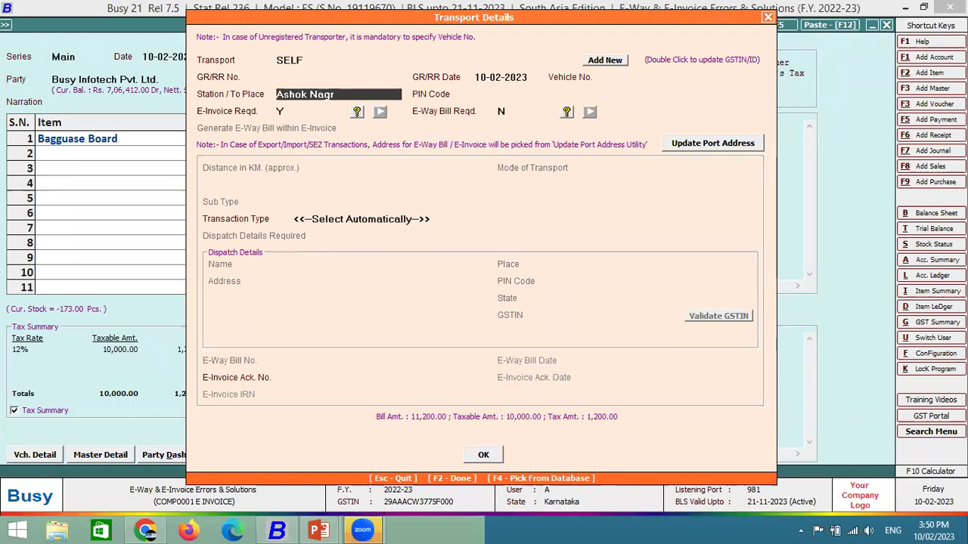
key("BackSpace")
type("ar")
key("Return")
type("11055")
key("BackSpace")
key("BackSpace")
type("522")
key("Return")
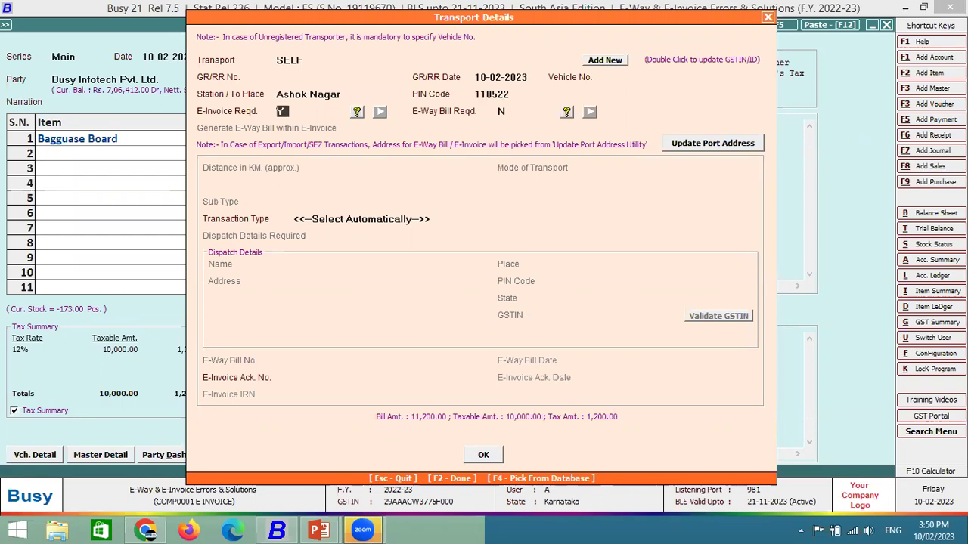
key("F2")
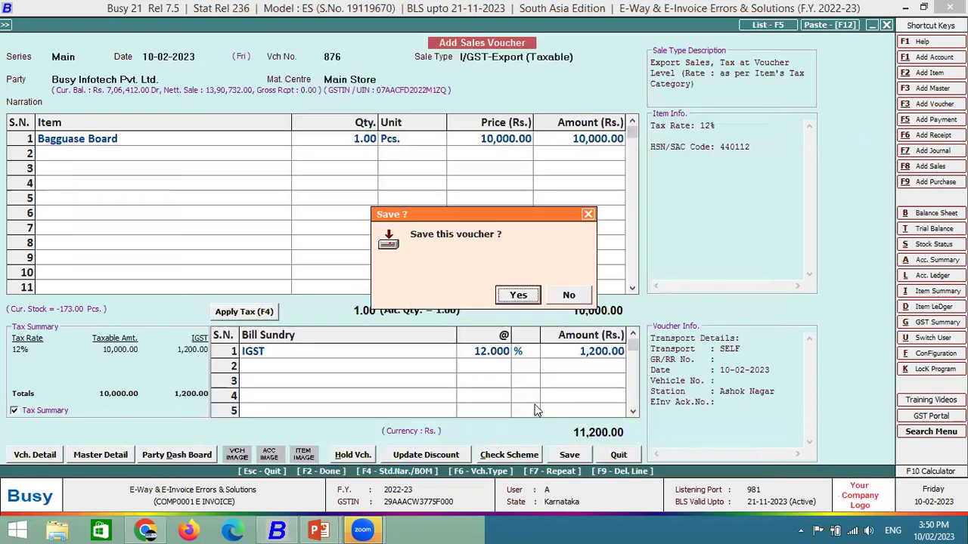
Save voucher 876, opt to generate its e-invoice, and check for possible errors (none listed).
key("Return")
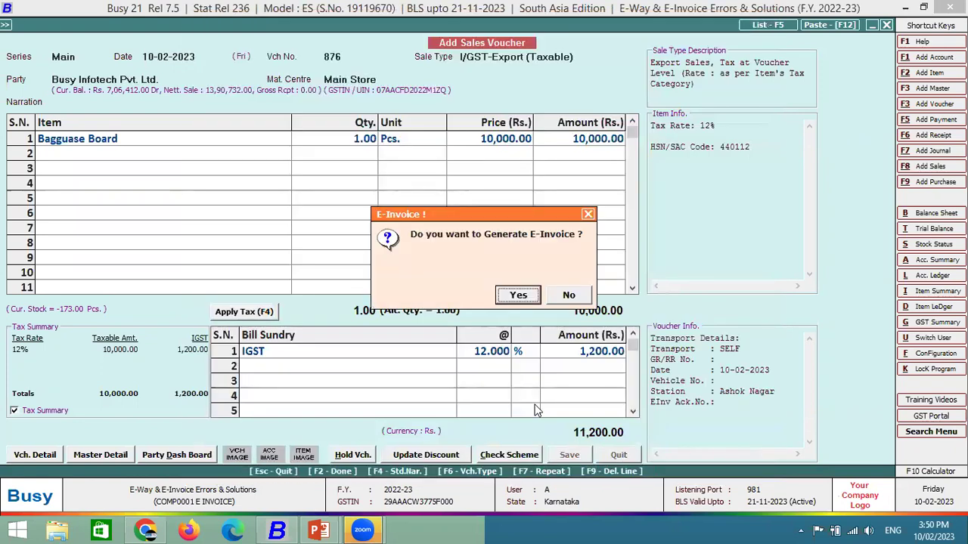
key("Return")
key("Return")
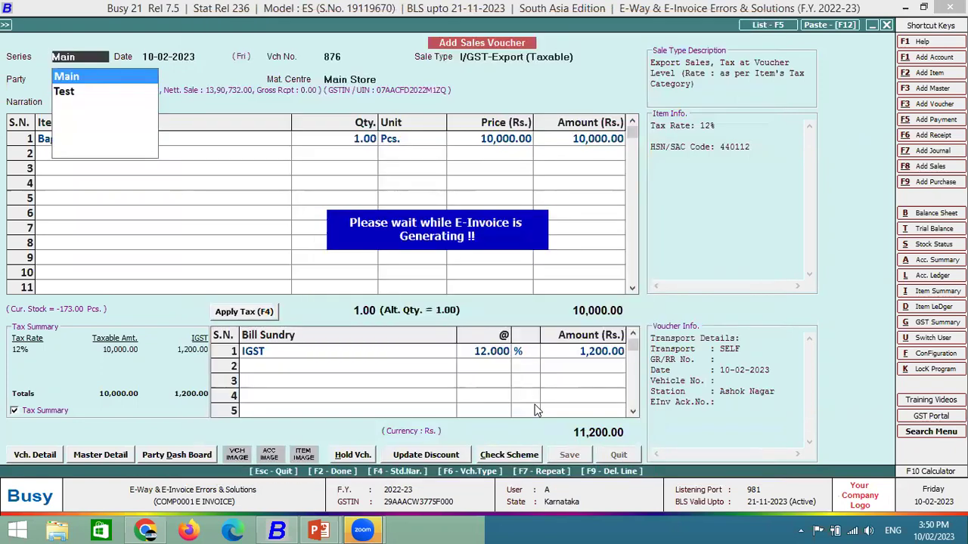
key("F2")
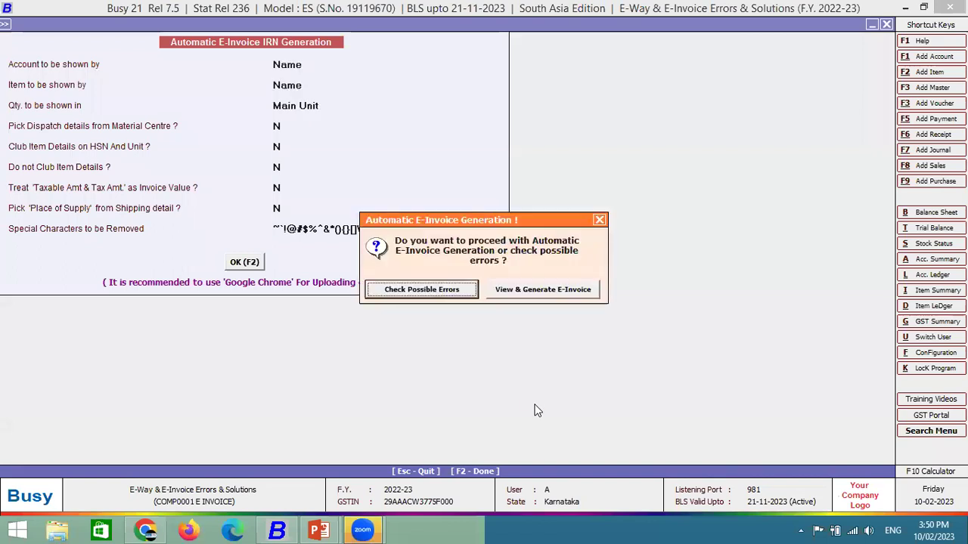
key("Return")
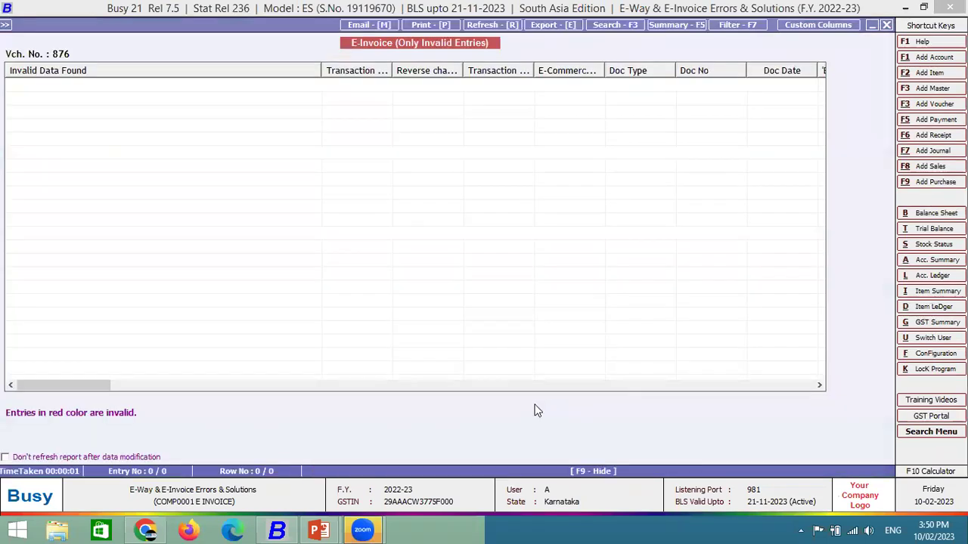
key("Escape")
View and generate the e-invoice, dismiss the URP state code error, and skip printing.
key("F2")
key("Right")
key("Return")
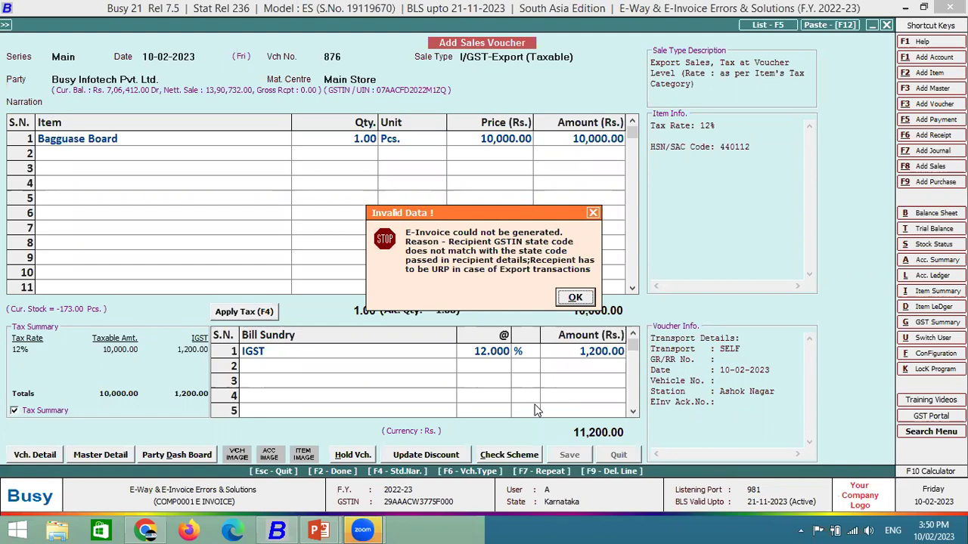
key("Return")
key("n")
key("n")
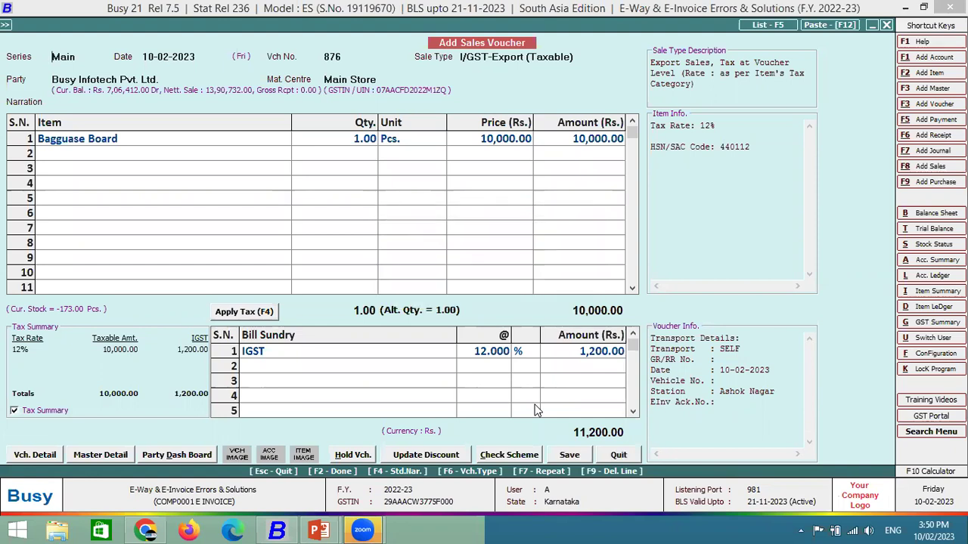
Fill voucher 877 as I/GST-Export (Taxable) for the Export party with 1 Bagguase Board at 1,000.
key("Return")
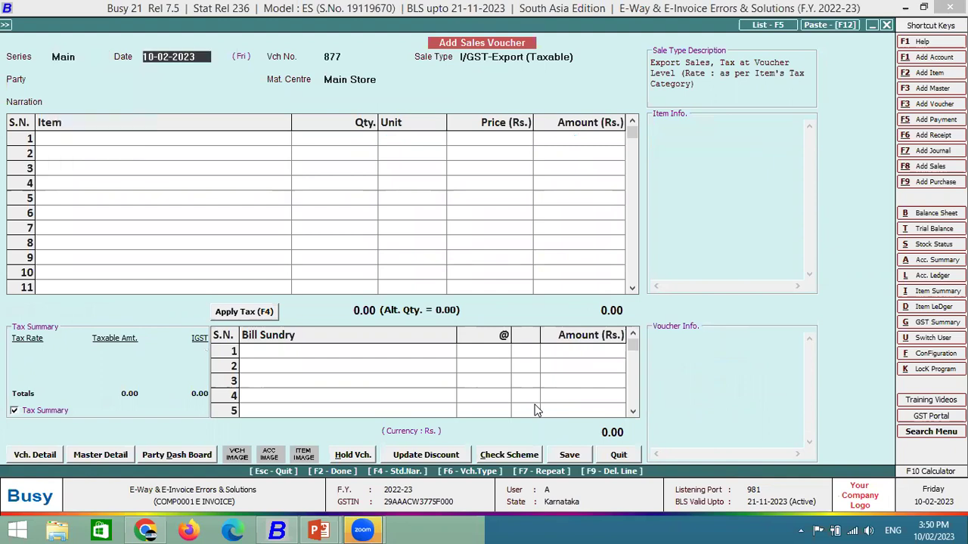
key("Return")
key("Return")
type("exp")
key("Return")
key("Left")
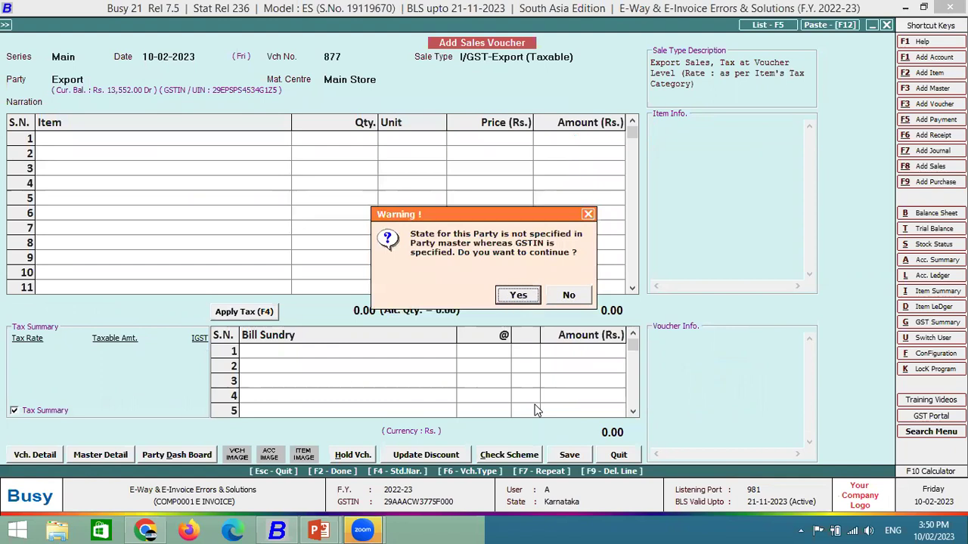
key("Return")
key("Return")
key("Return")
key("Down")
key("Down")
key("Return")
type("1")
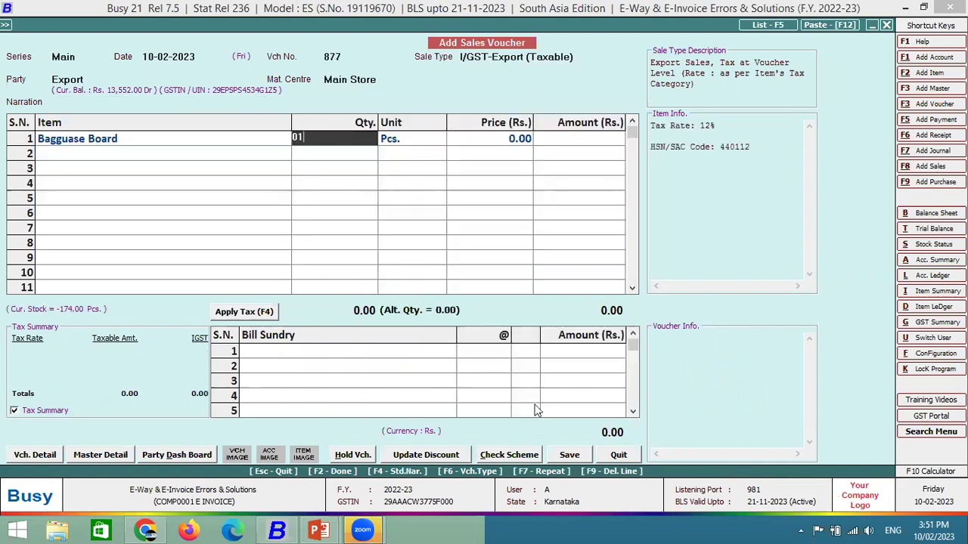
key("Return")
type("1,000")
key("Return")
key("Return")
key("Return")
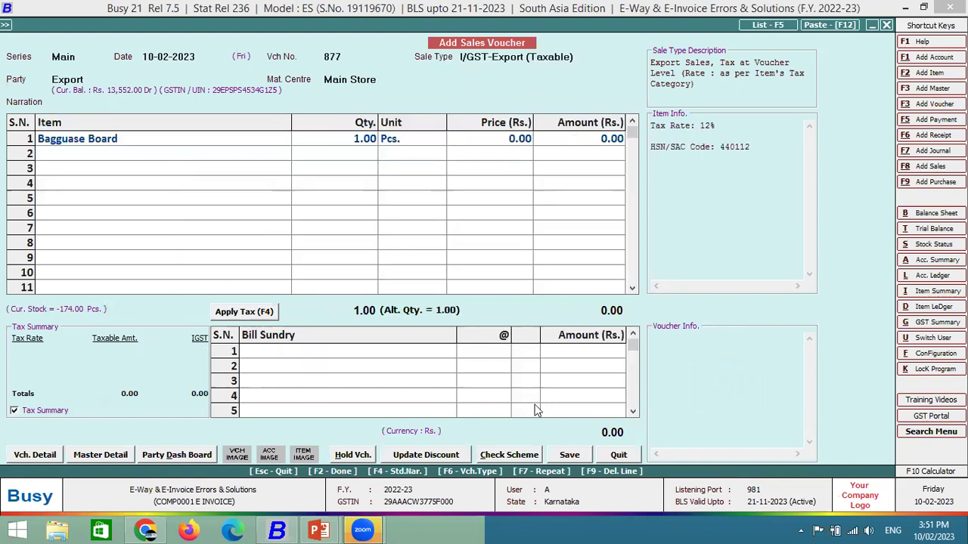
key("Return")
Pass the shipping bill details and enter transport station Ashok Nagar with PIN 110522.
key("Return")
key("Return")
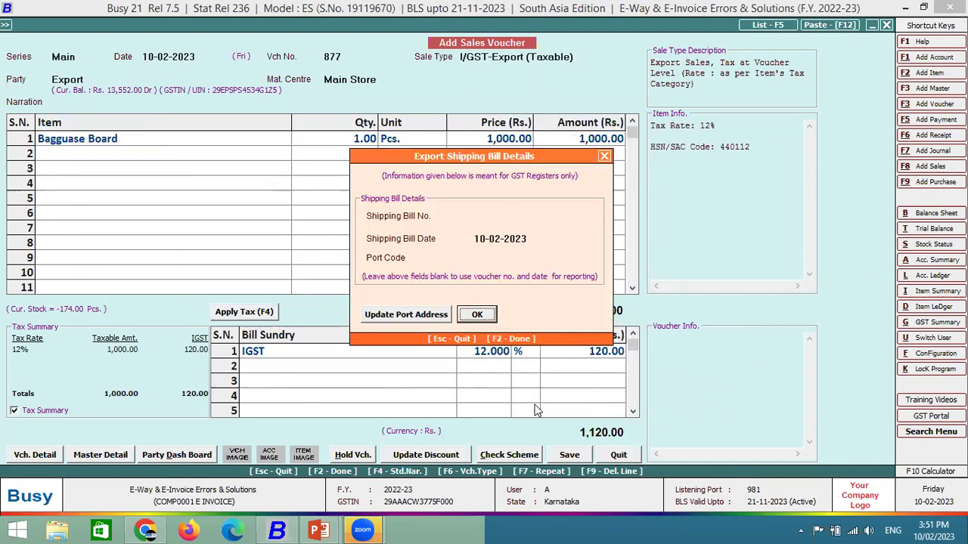
key("Return")
key("Return")
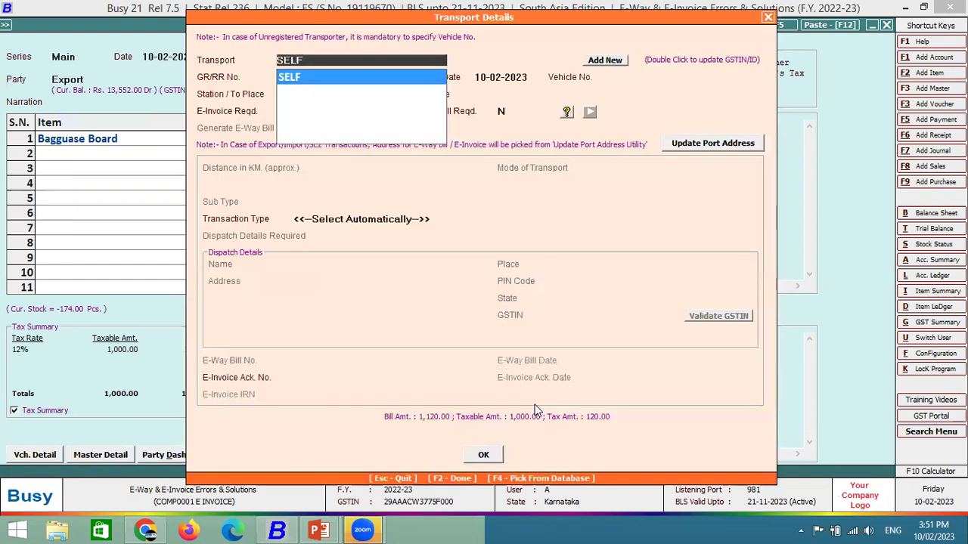
key("Return")
key("Return")
key("Return")
key("Return")
type("Ash")
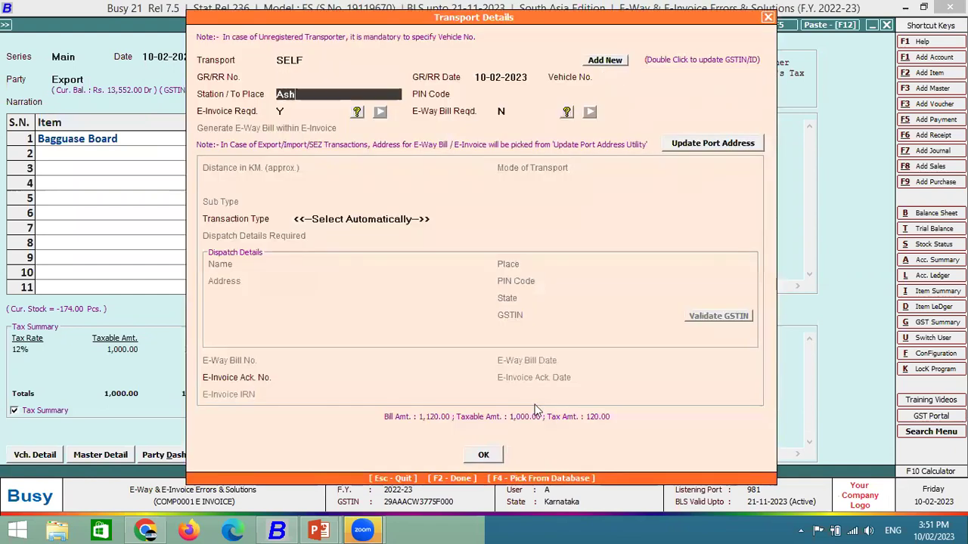
type("ok Nagar")
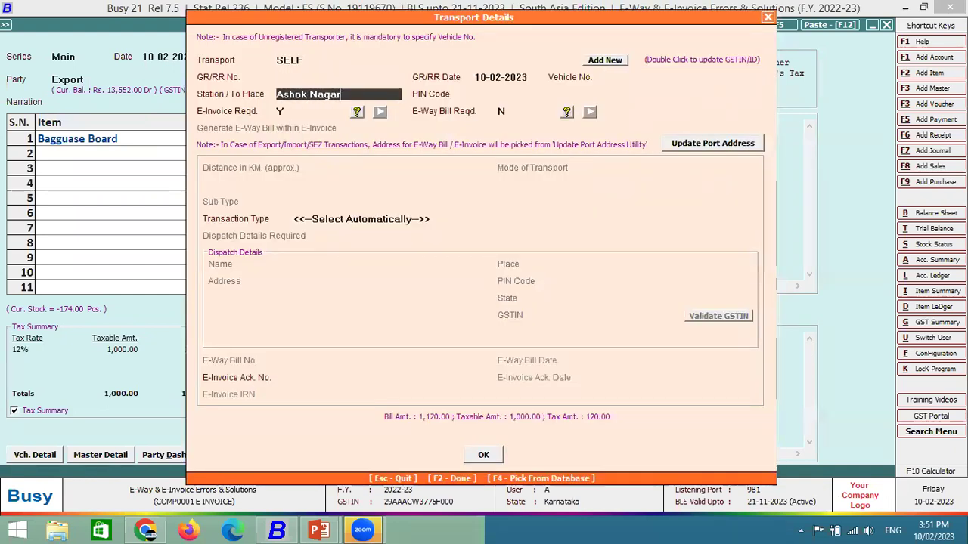
key("Return")
type("11055")
key("BackSpace")
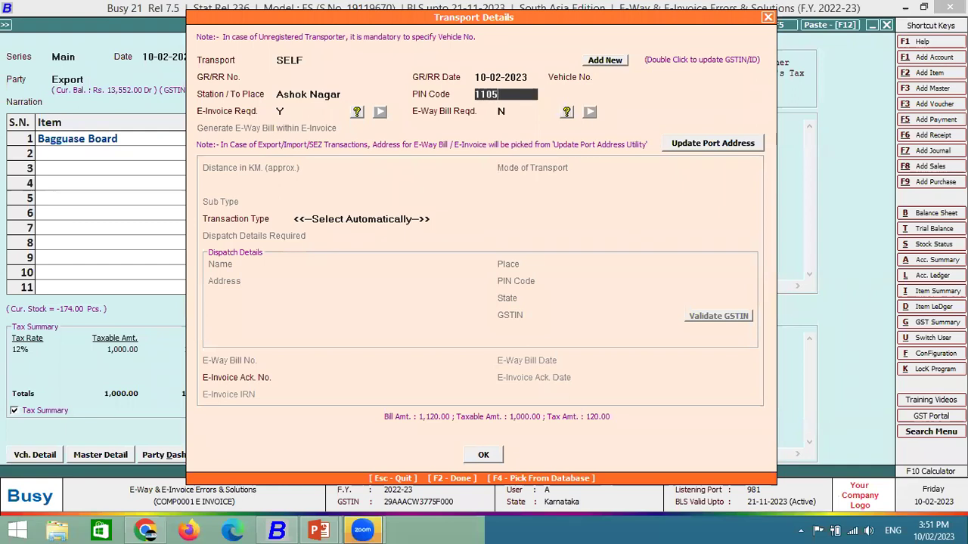
type("22")
key("Return")
Save with automatic e-invoice generation, dismiss the e-invoice error, and skip printing and notification.
key("F2")
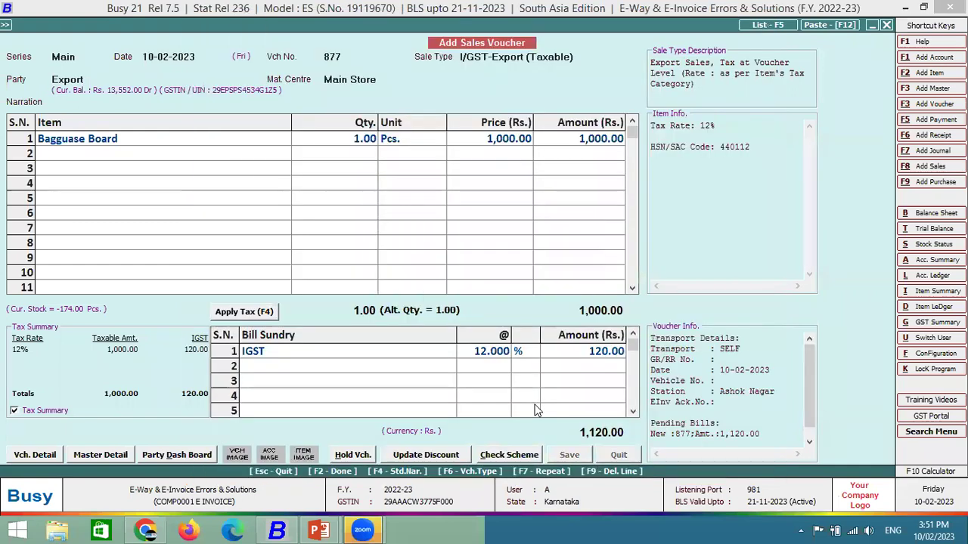
key("Return")
key("F2")
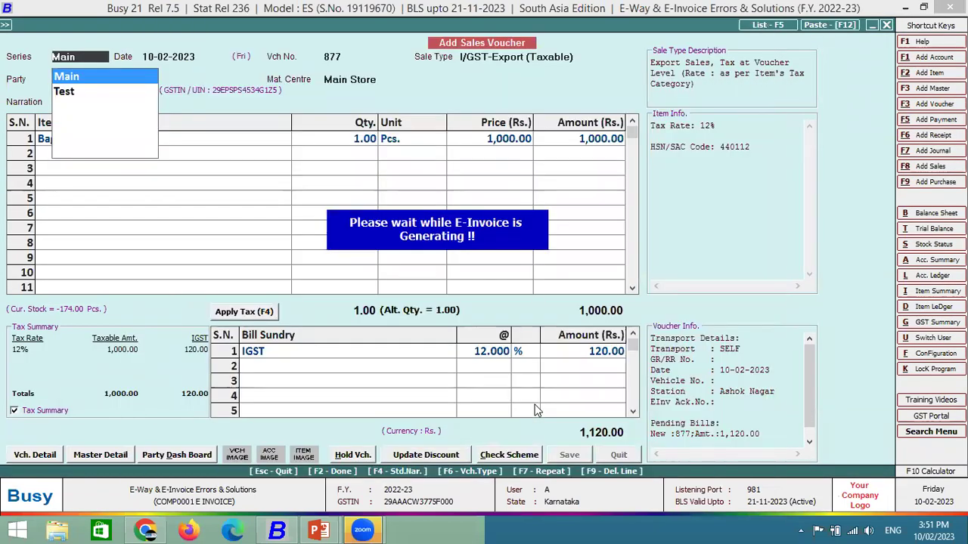
key("Return")
key("Right")
key("Return")
key("Return")
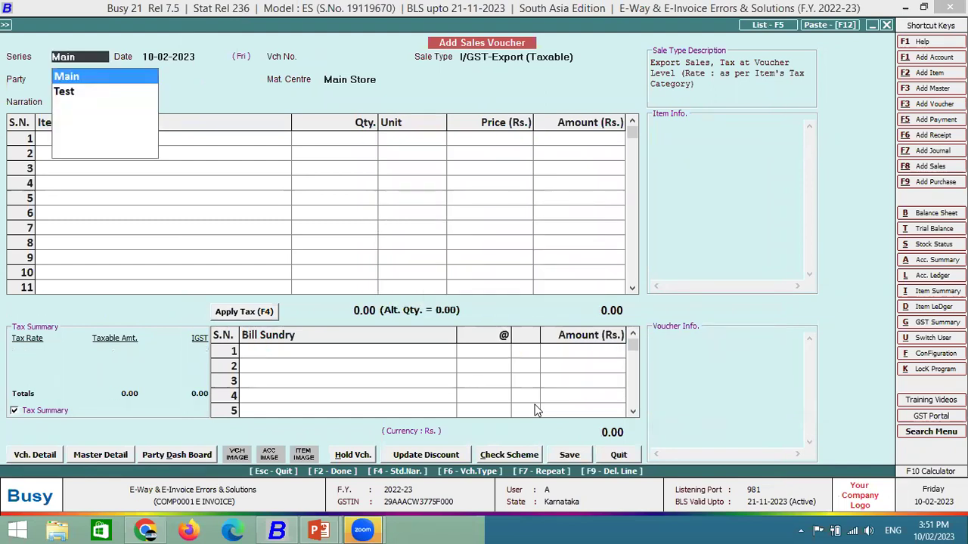
key("Return")
key("Return")
key("Return")
key("Return")
Abandon the party list and start a new sales voucher in the Main series.
key("Down")
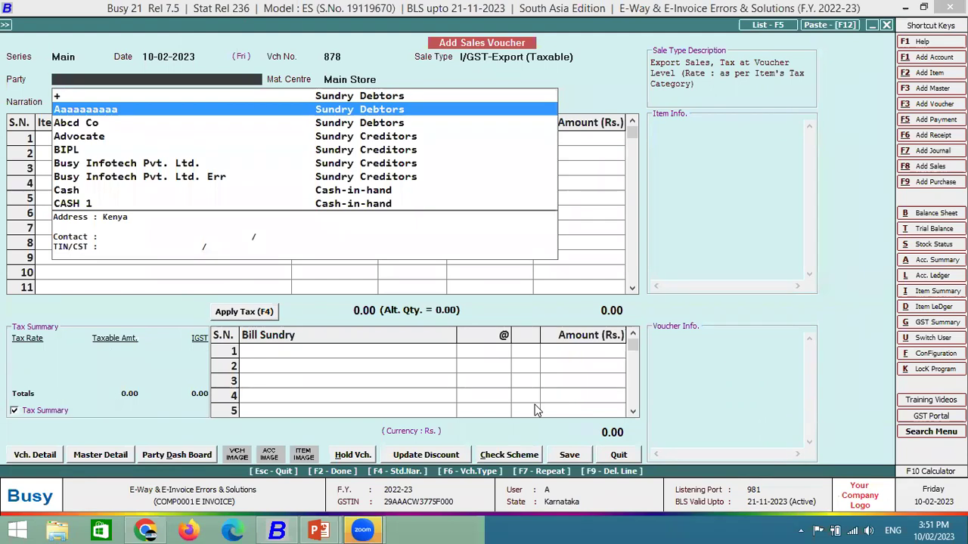
key("Escape")
key("Escape")
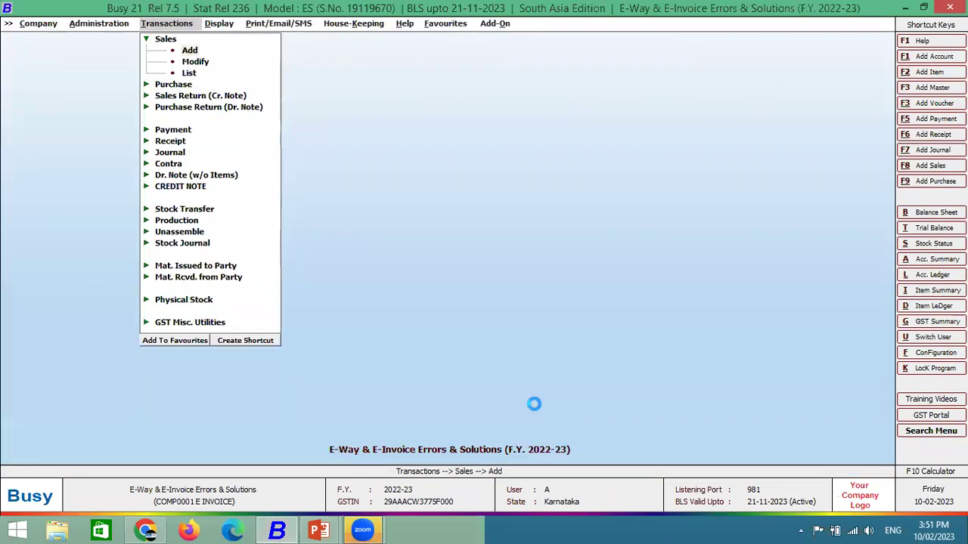
key("Return")
key("Return")
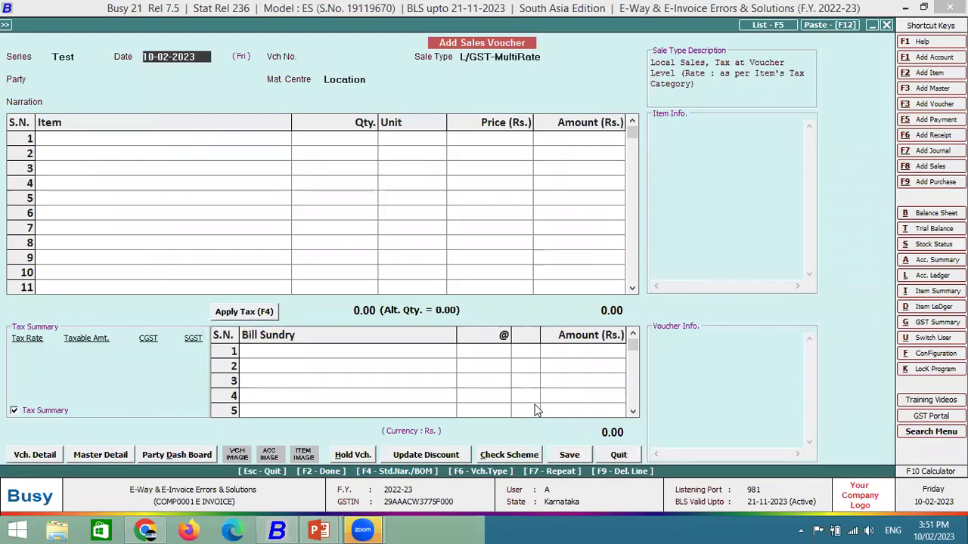
key("Escape")
key("Up")
key("Return")
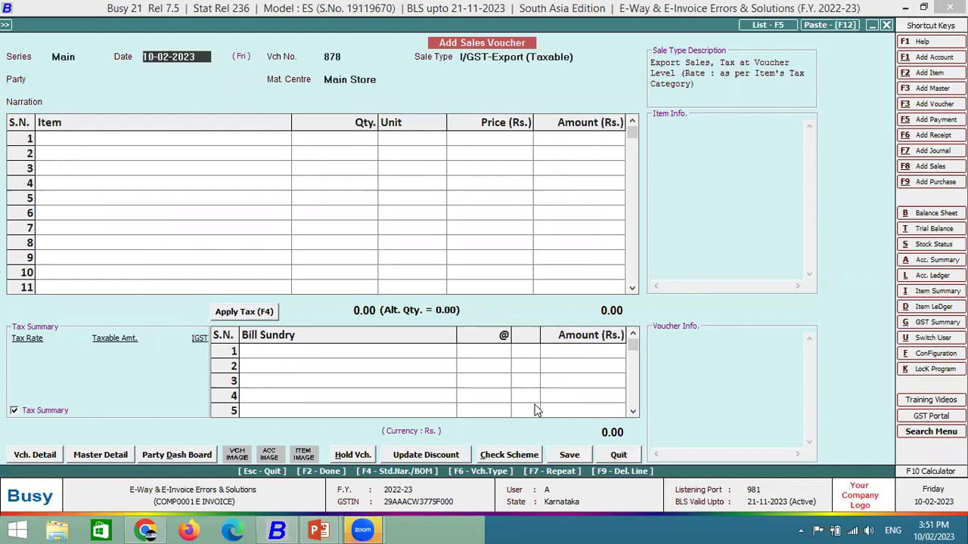
key("Return")
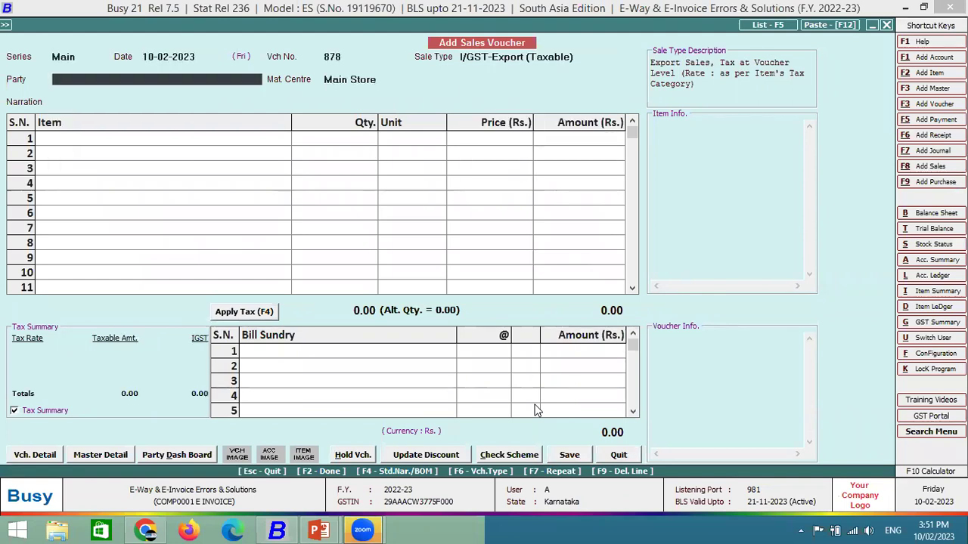
Bill Busy Infotech Pvt. Ltd. for 1 Bagguase Board at 1,000 plus 12% IGST, leaving port code empty.
type("bu")
key("Return")
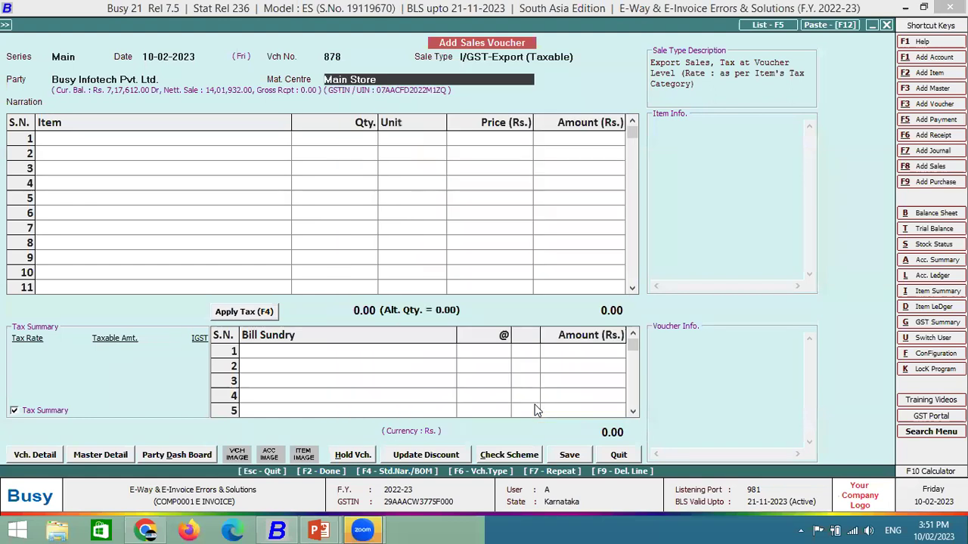
key("Return")
key("Return")
type("01")
key("Return")
type("1000")
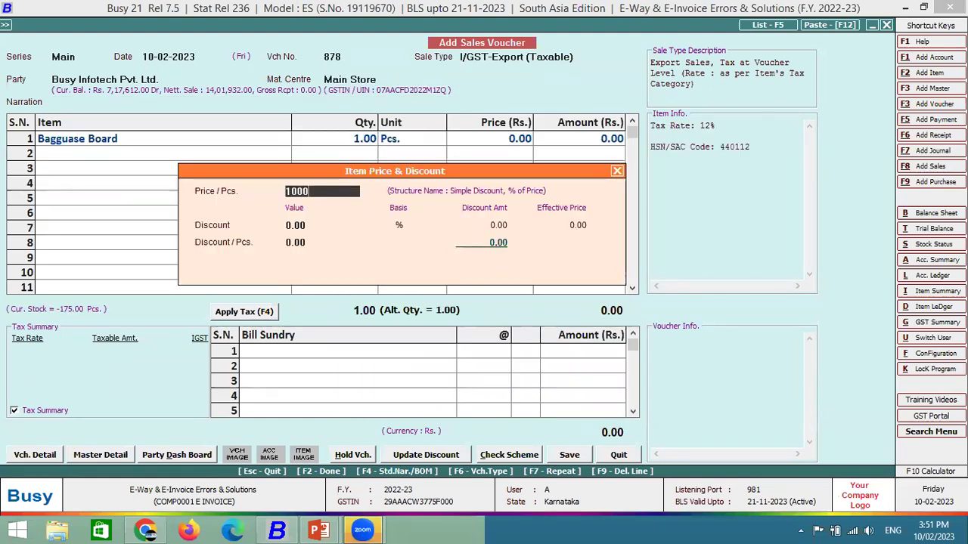
key("Return")
key("Return")
key("Return")
key("Return")
key("Return")
key("Return")
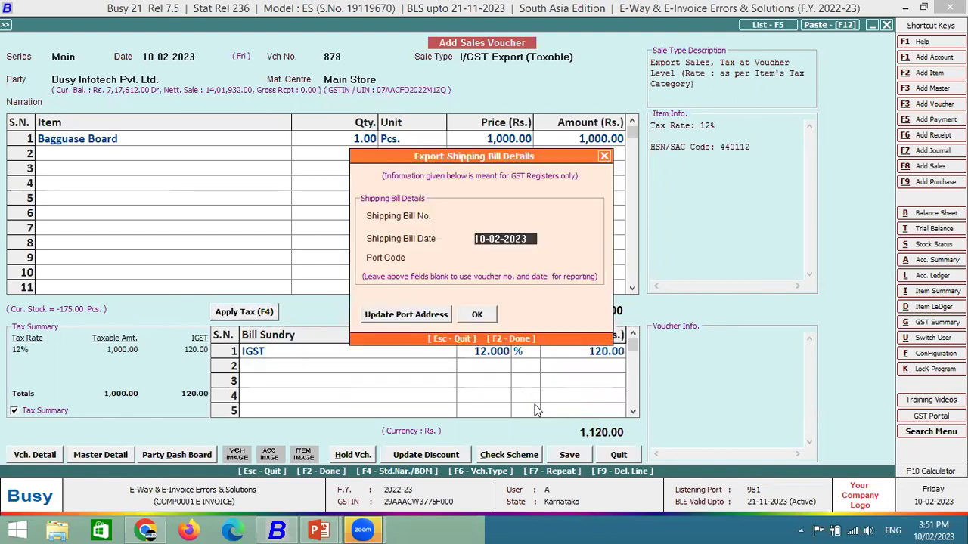
key("Return")
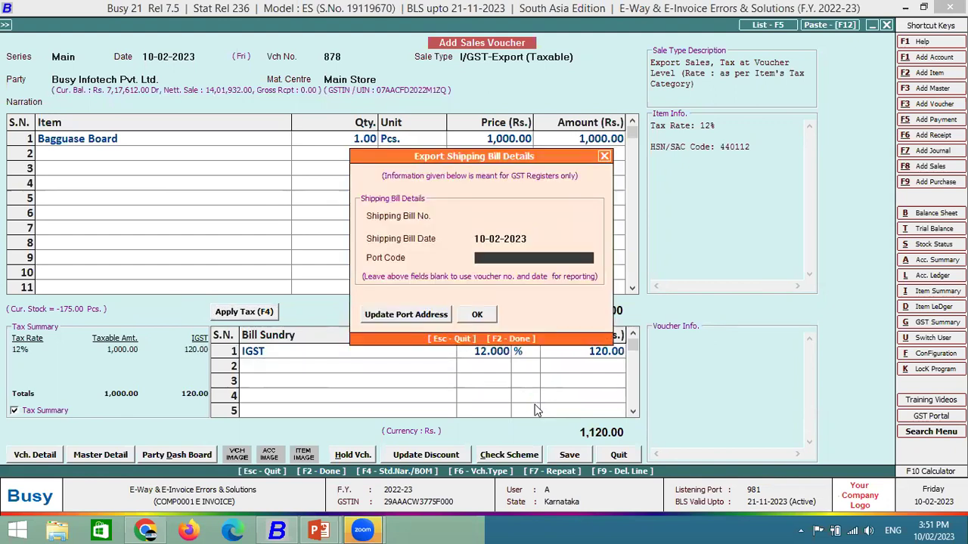
key("Return")
key("shift+Tab")
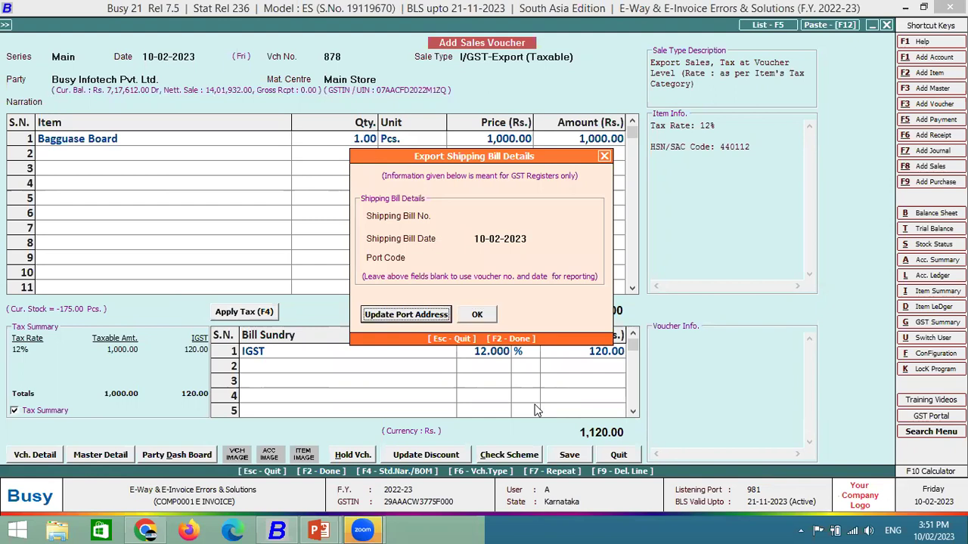
key("Return")
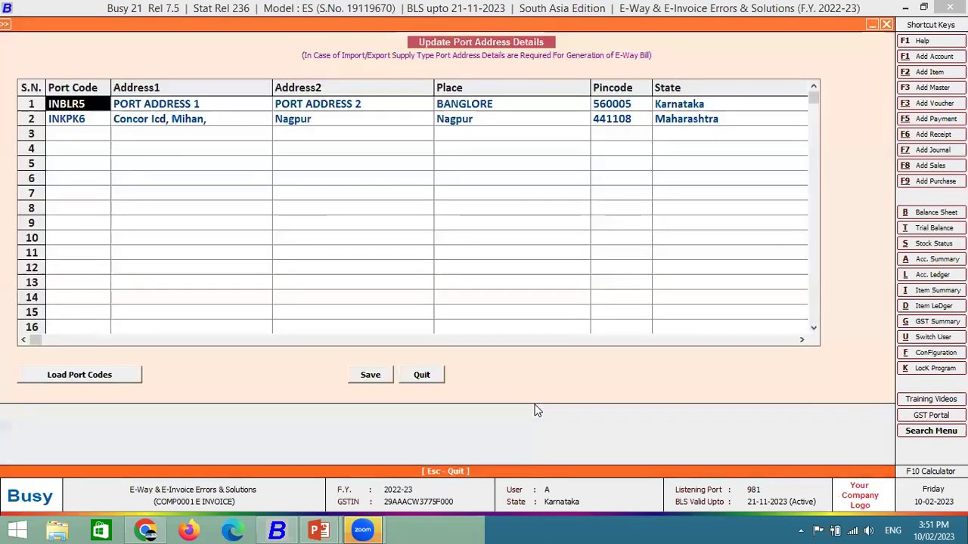
key("Right")
key("Left")
key("Right")
key("Right")
key("Right")
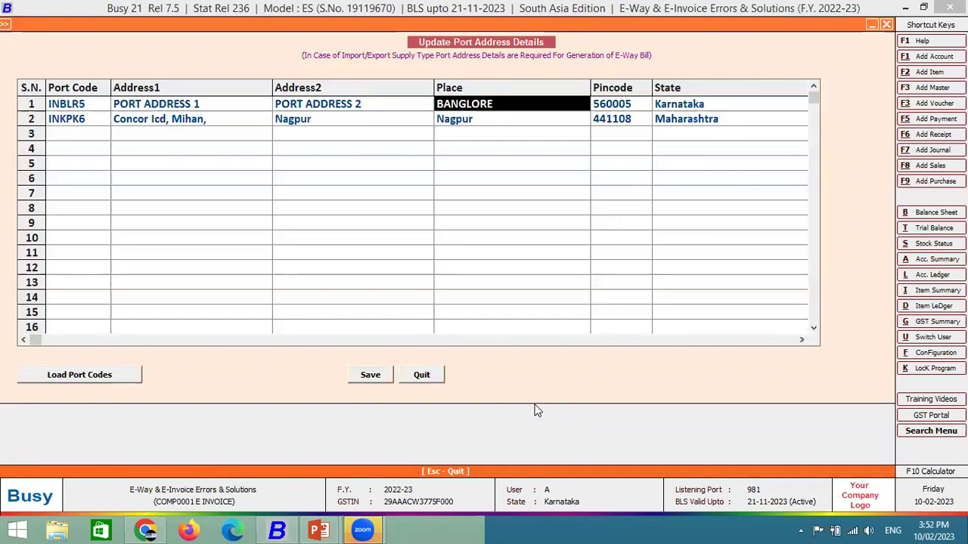
key("Right")
key("Right")
key("Left")
key("Left")
key("Left")
key("Left")
key("Left")
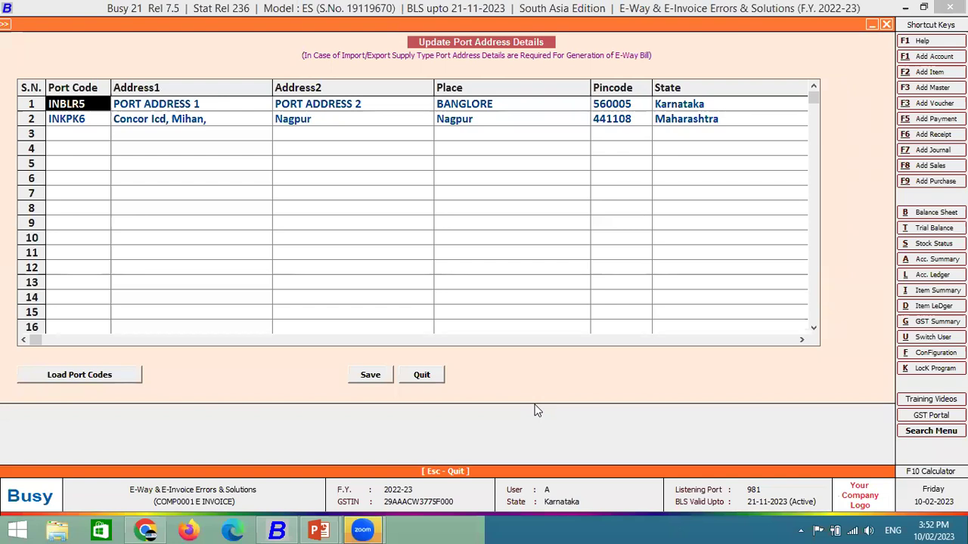
key("Escape")
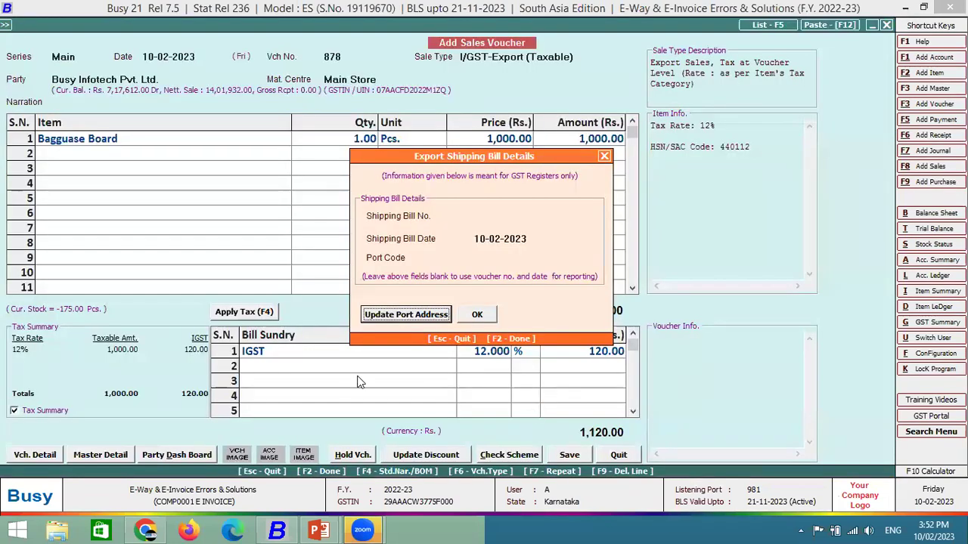
Set port code INBLR5 and step through transport details keeping SELF.
left_click(497, 258)
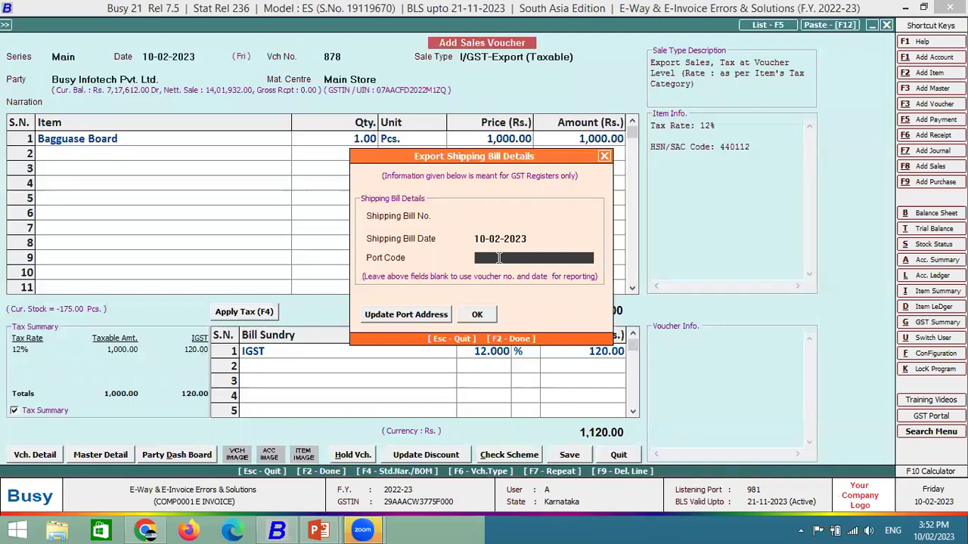
type("INBLR")
key("Return")
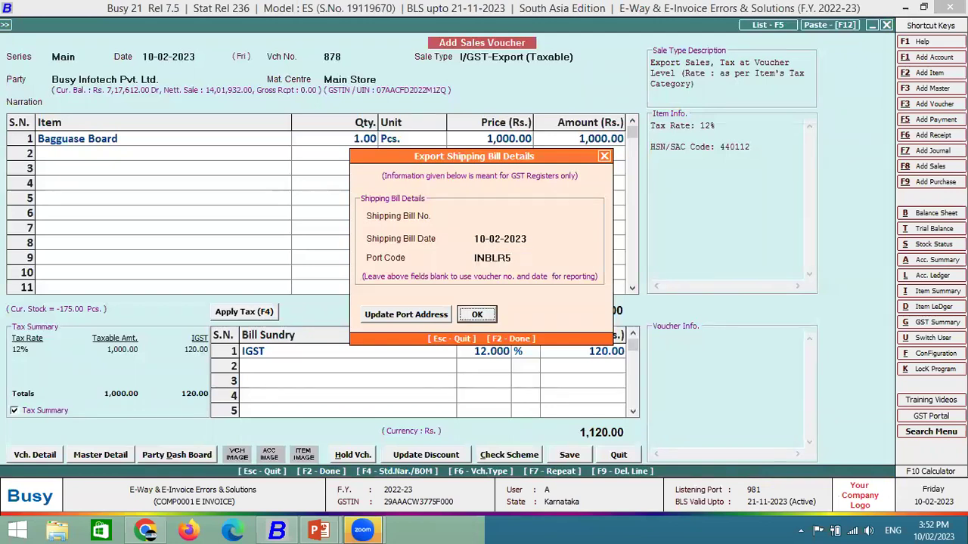
key("Return")
key("Return")
key("Return")
key("Return")
key("Return")
key("Return")
key("Return")
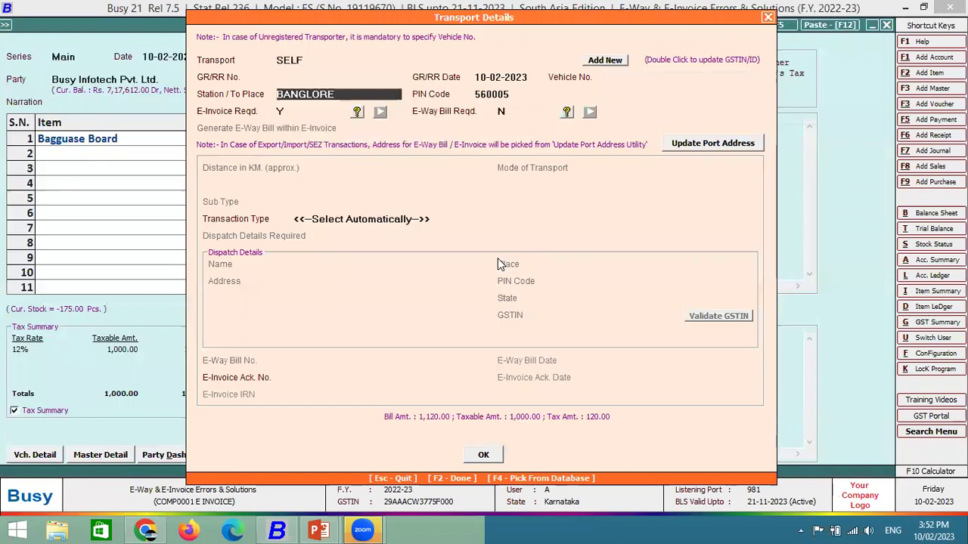
key("Return")
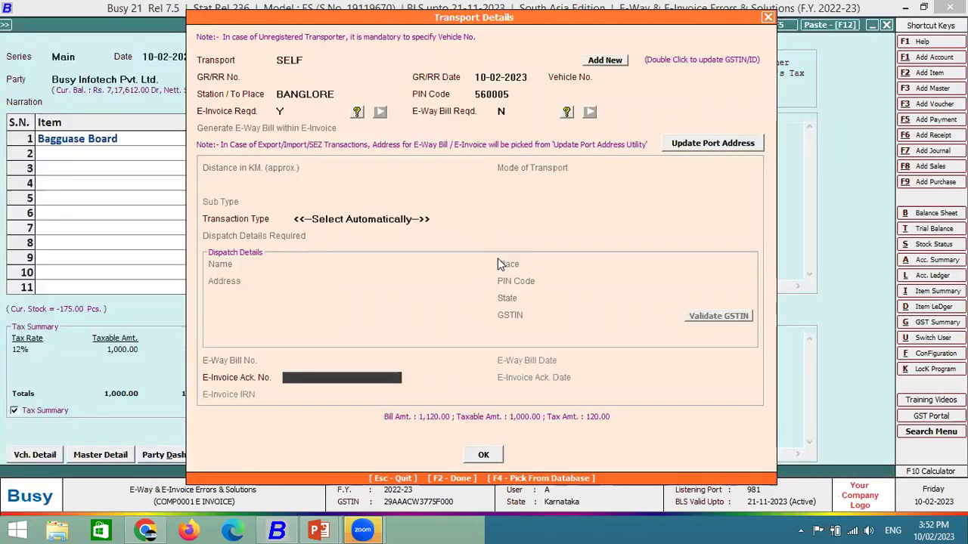
key("Return")
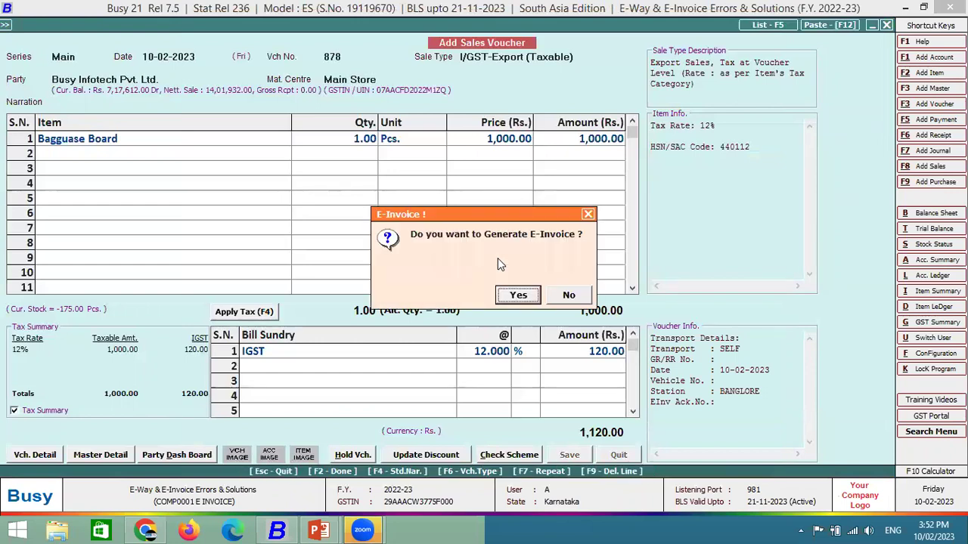
Save voucher 878 and generate its e-invoice automatically via View & Generate E-Invoice.
key("Return")
key("Return")
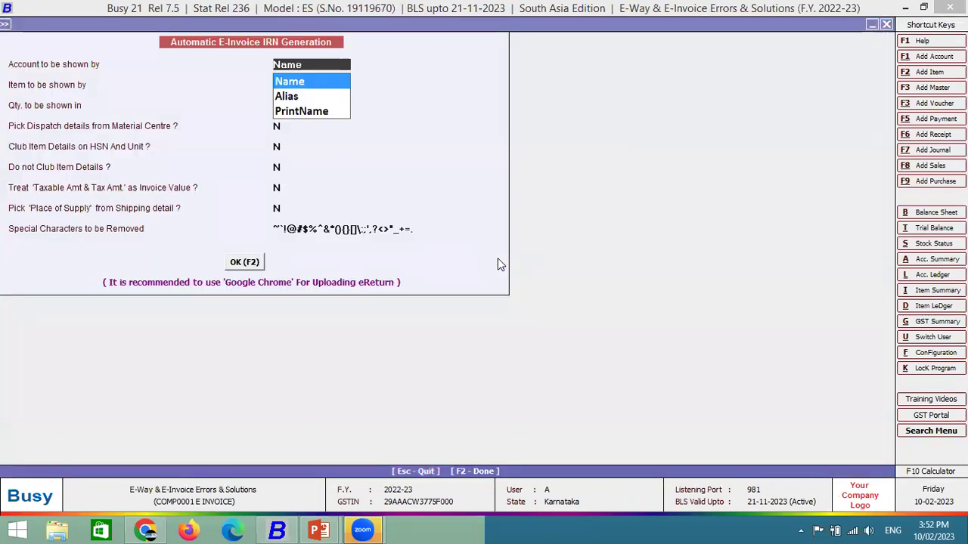
key("F2")
key("Right")
key("Return")
key("F2")
key("Return")
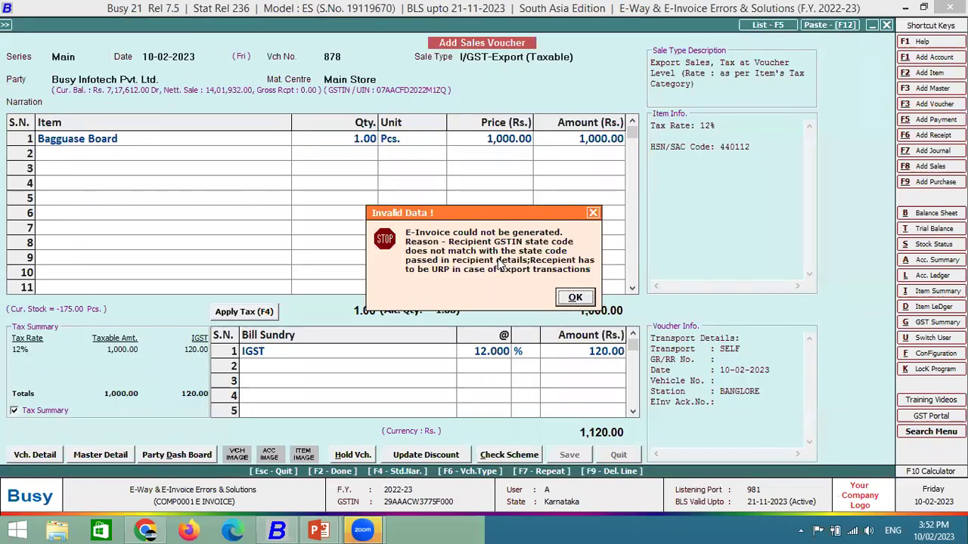
Dismiss the URP recipient error, decline printing and notification, and keep Main series for the next voucher.
key("Return")
key("Right")
key("Return")
key("Right")
key("Return")
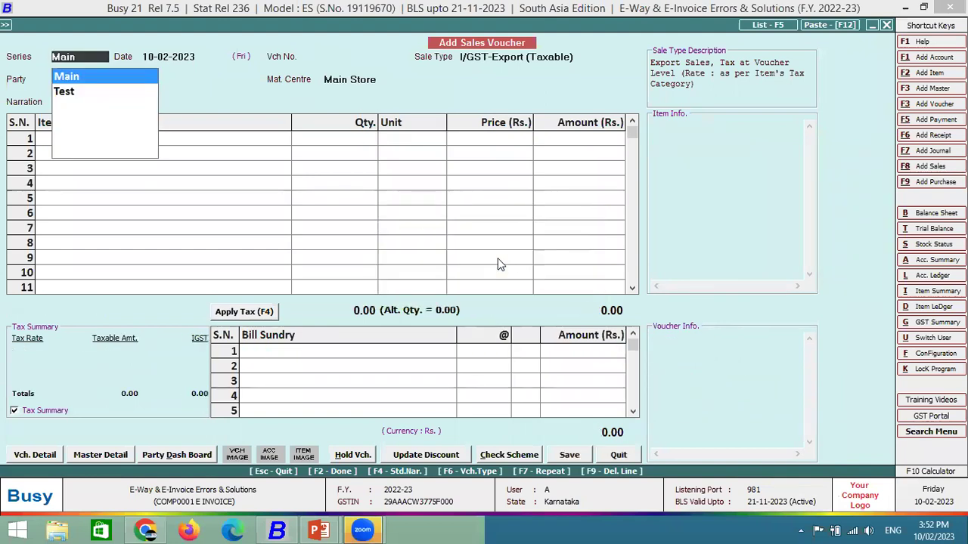
key("Return")
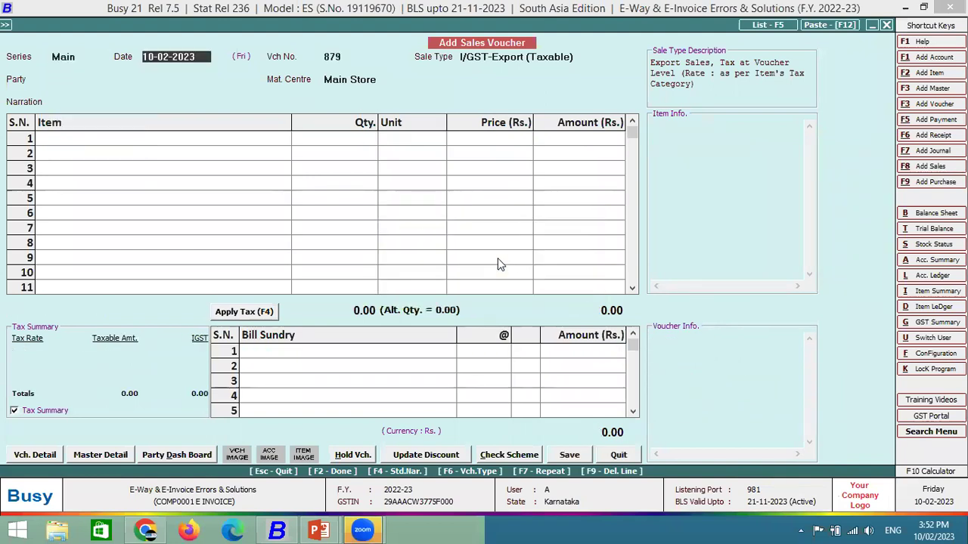
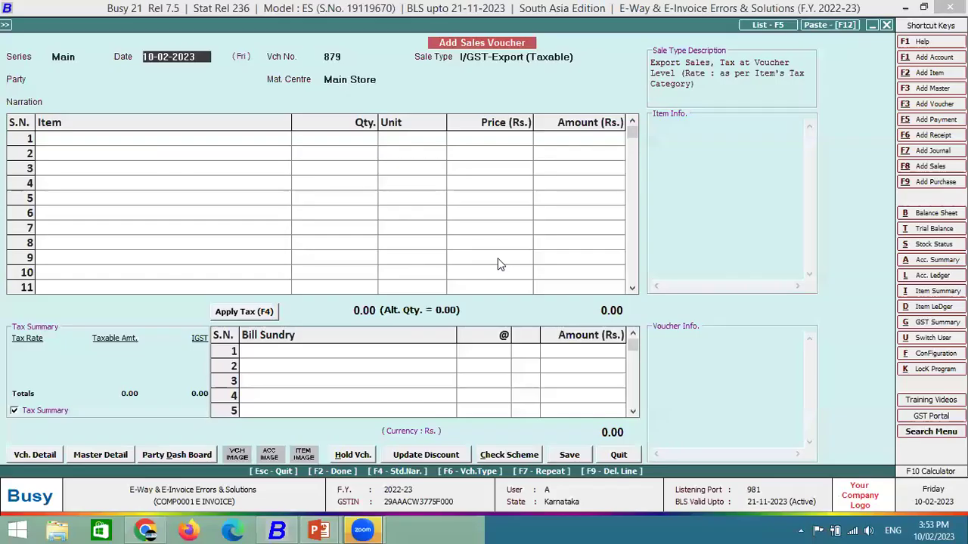
Quit the sales voucher and go to the Masters group under Administration.
key("Escape")
key("Return")
key("Left")
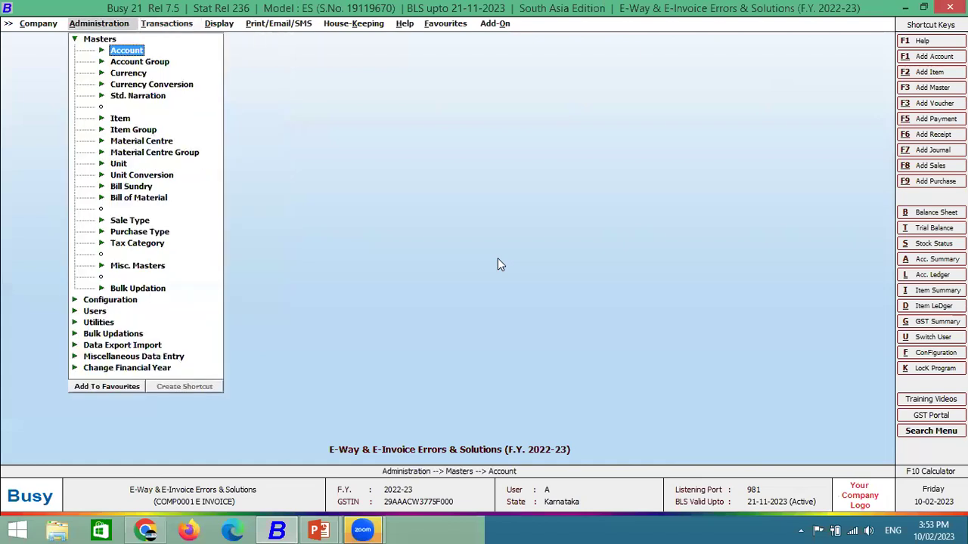
key("Escape")
key("Return")
key("Down")
key("Down")
key("Down")
key("Down")
key("Down")
key("Down")
key("Down")
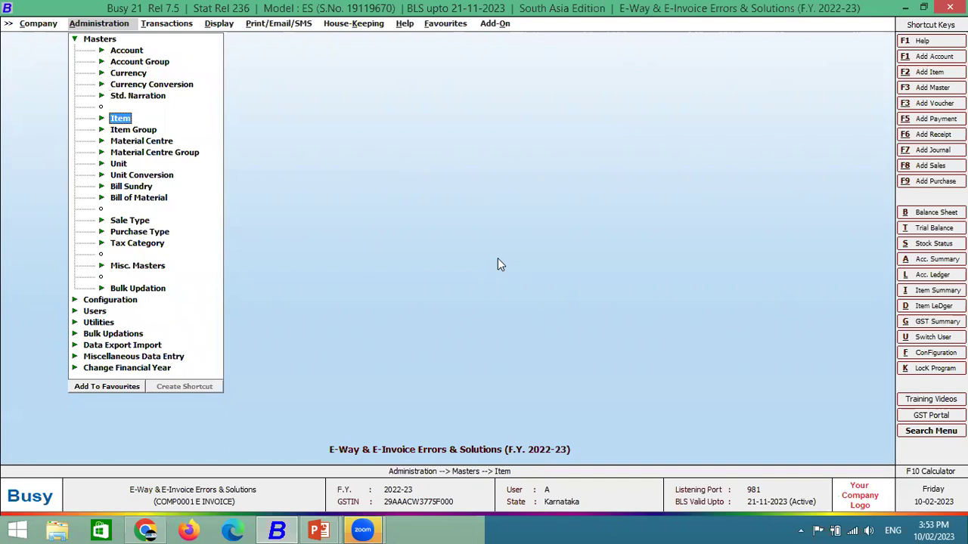
key("Escape")
key("Return")
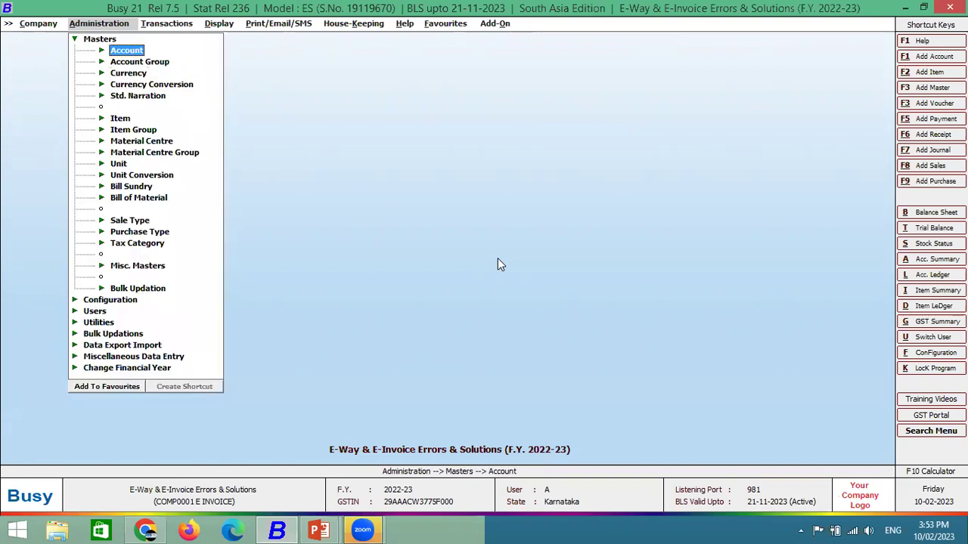
Show the List of Units (Box, Dozen, Kgs., Metre, PKT, Tonne, etc.) via Unit > List.
key("Down")
key("Down")
key("Down")
key("Down")
key("Down")
key("Down")
key("Down")
key("Down")
key("Down")
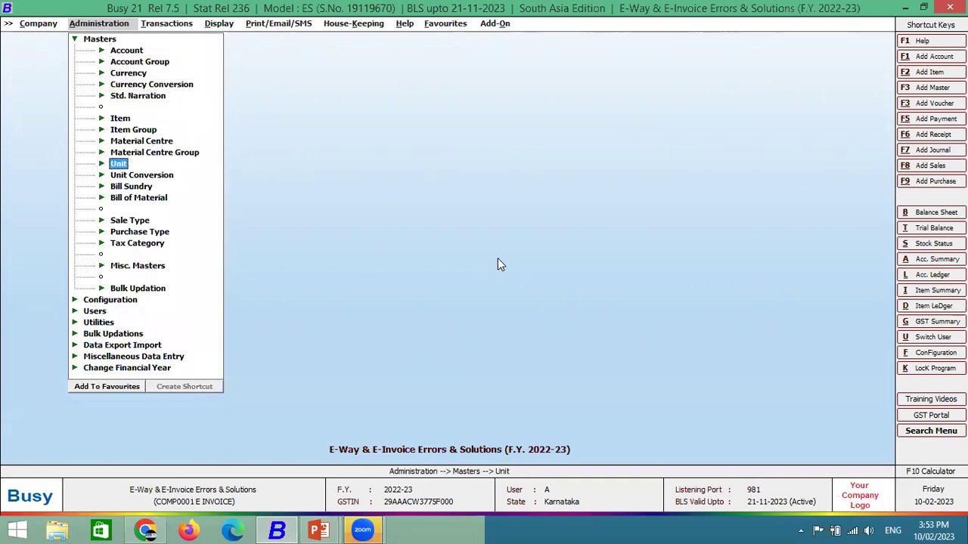
key("Return")
key("Down")
key("Return")
key("Escape")
key("Down")
key("Return")
key("Return")
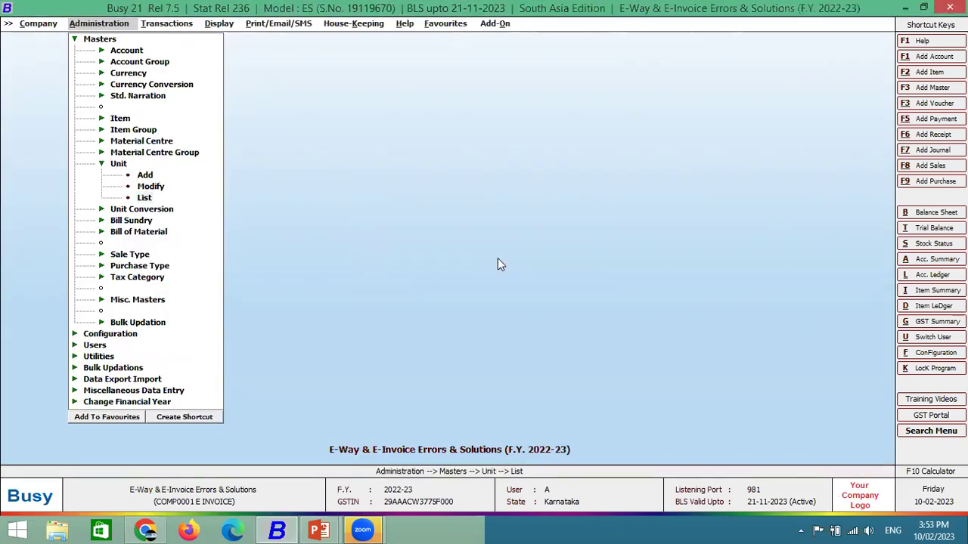
key("Down")
key("Down")
key("Down")
key("Down")
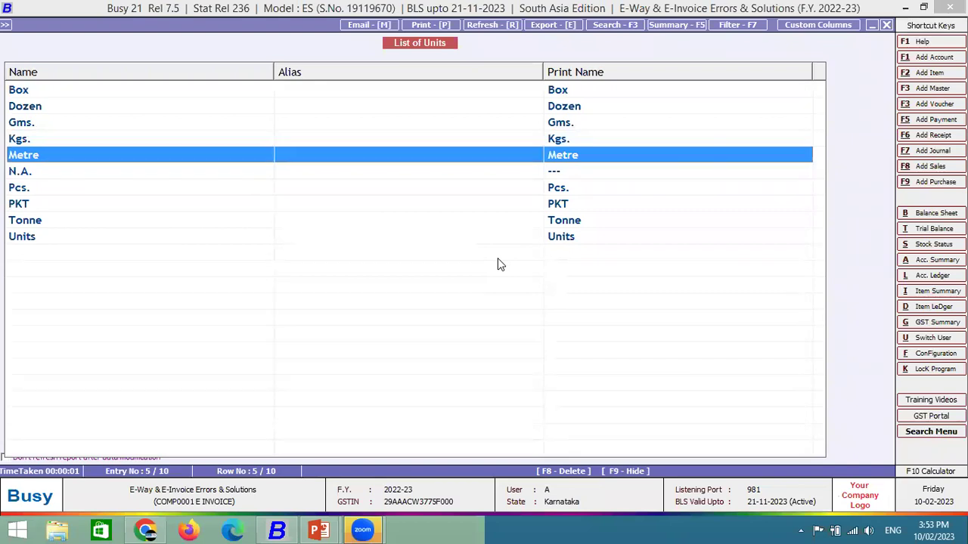
key("Escape")
key("Escape")
Start a new unit named Bag, since Box already exists.
key("Up")
key("Up")
key("Return")
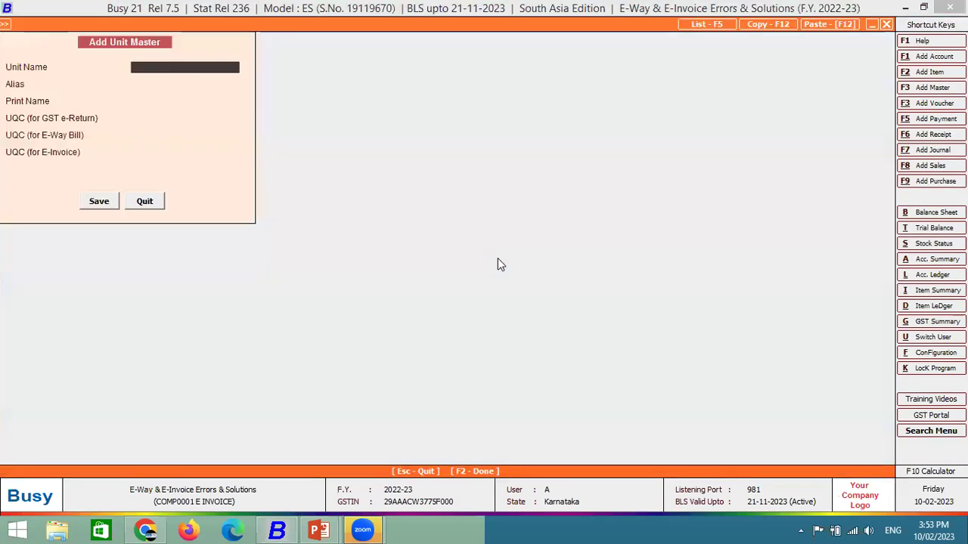
type("Box")
key("Return")
key("Return")
type("Bag")
key("Return")
key("Return")
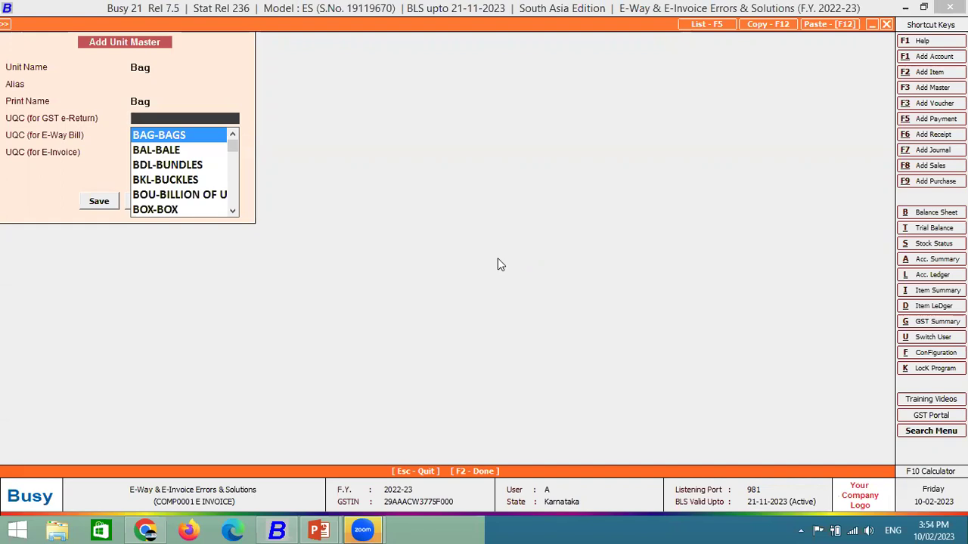
Give Bag UQC BAG-BAGS for GST returns and BAGS for E-Way Bill and e-invoice, and save.
type("ba")
key("Return")
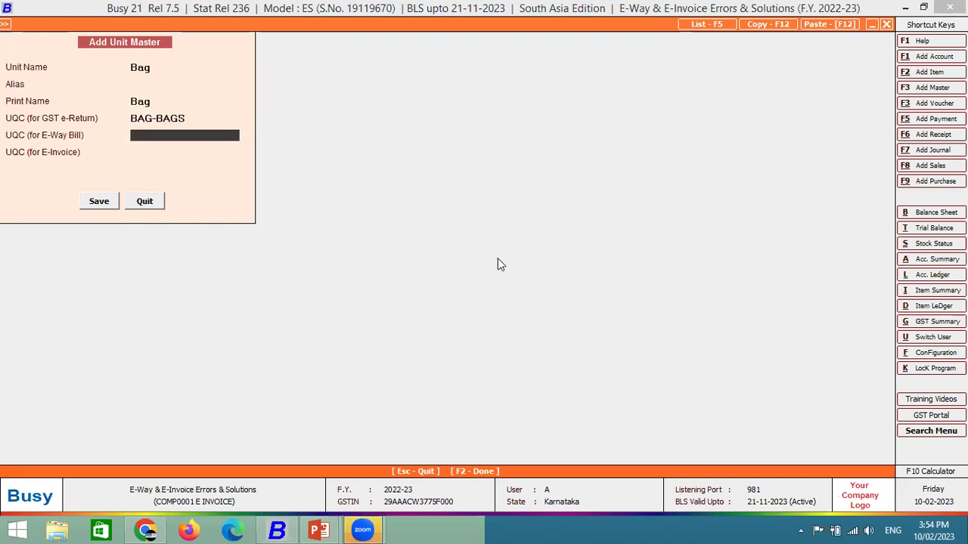
type("bag")
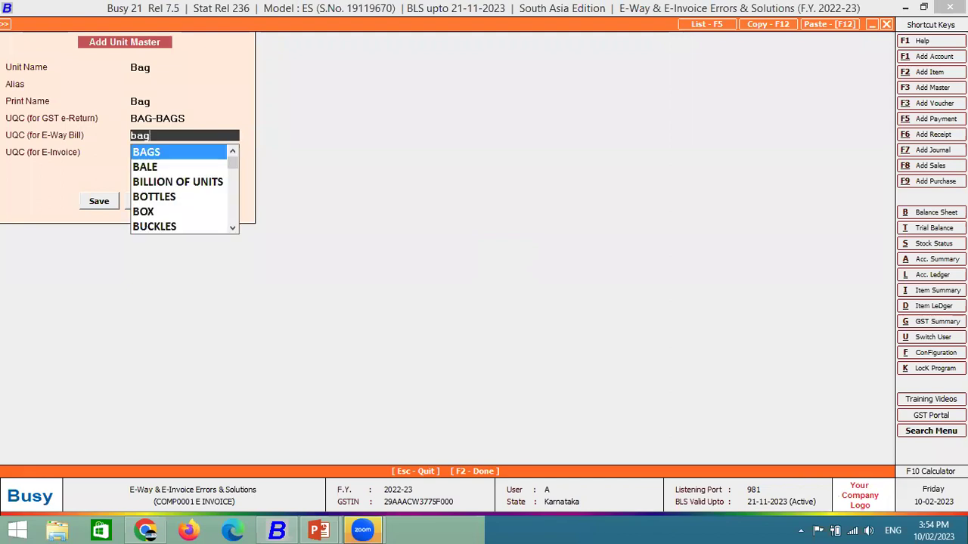
key("Return")
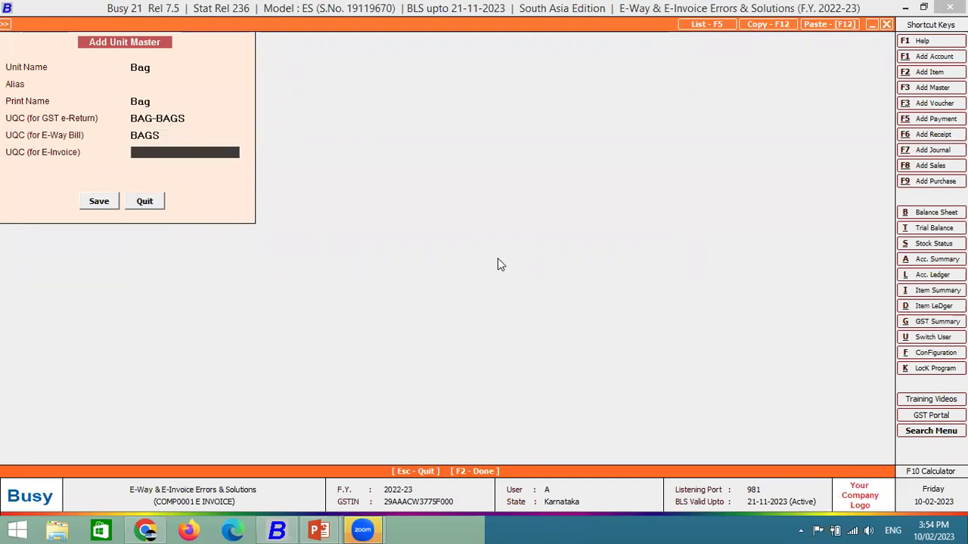
type("bag")
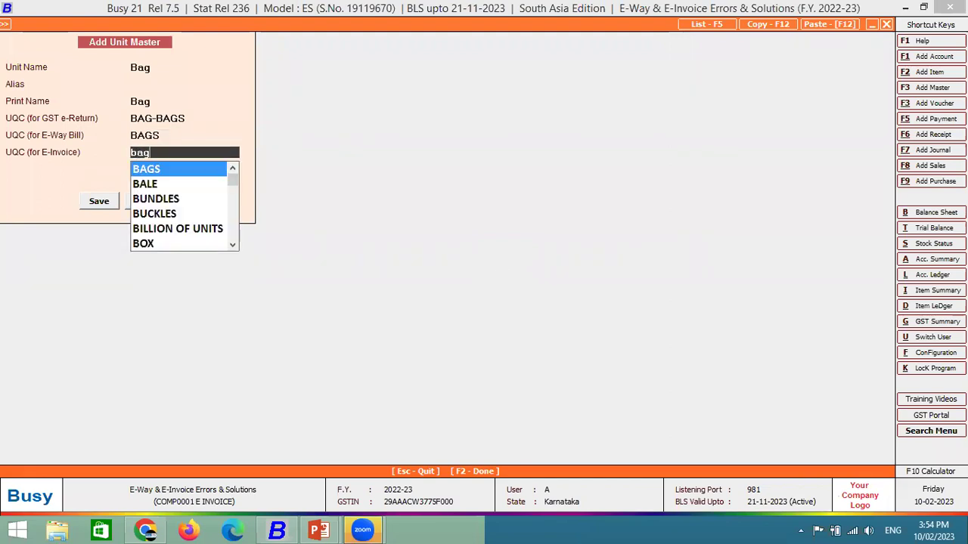
key("Return")
key("Return")
key("Return")
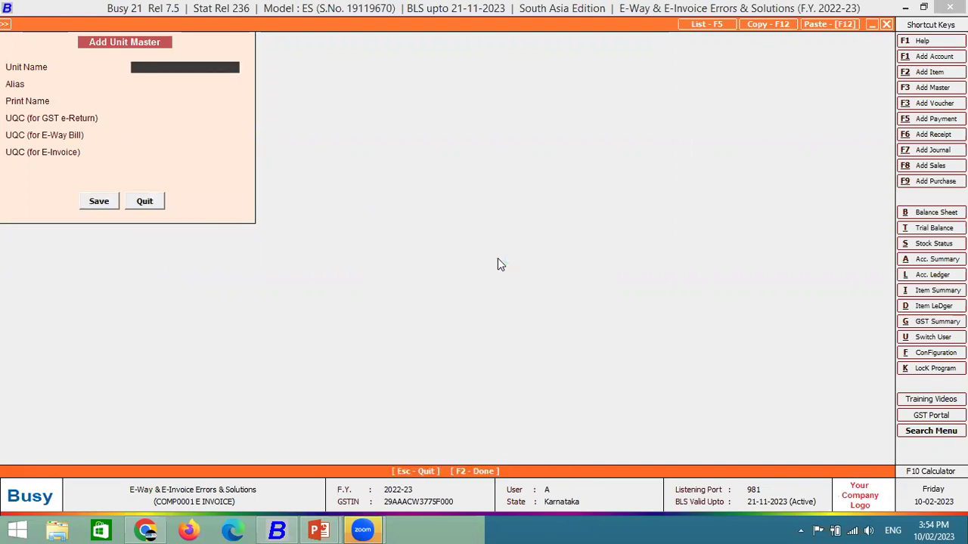
Leave the unit form and move to the Item master in the Masters list.
key("Escape")
key("Return")
key("Escape")
key("Return")
key("Down")
key("Down")
key("Down")
key("Down")
key("Down")
Set Dustless Chalk's Unit and Alternate Unit to Bag.
key("Return")
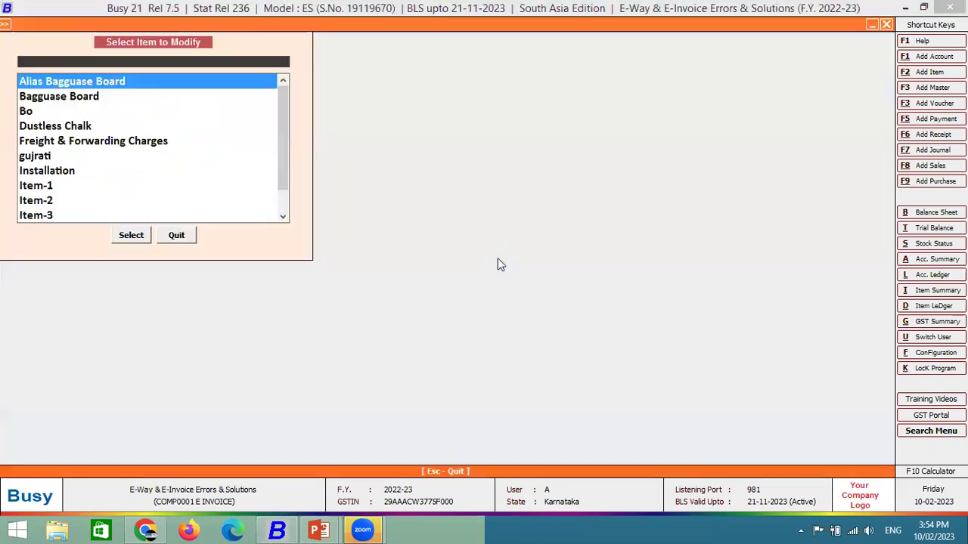
key("Down")
key("Down")
key("Down")
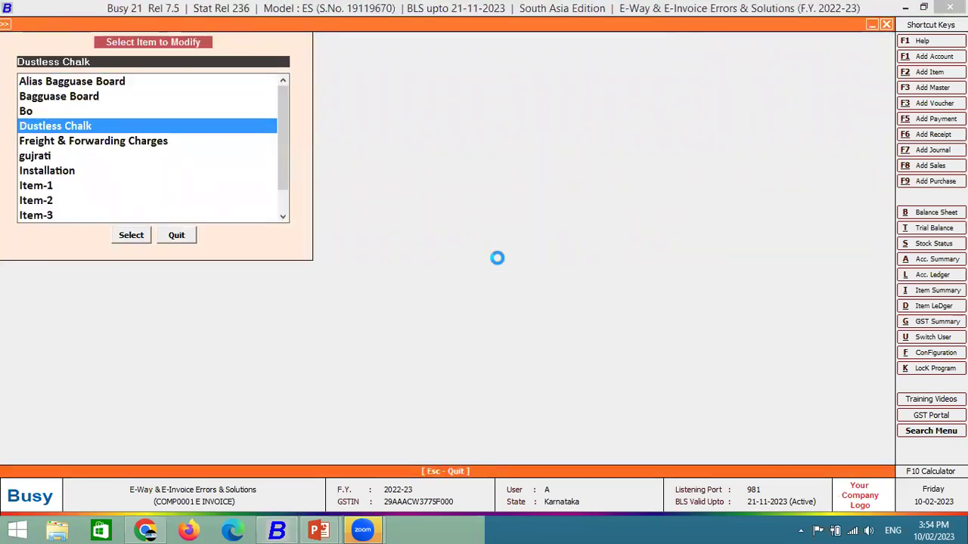
key("Return")
key("Return")
key("Return")
key("Return")
key("Return")
type("ba")
key("Return")
key("Return")
type("ba")
key("Return")
key("Up")
key("Up")
key("Up")
key("alt+n")
key("Return")
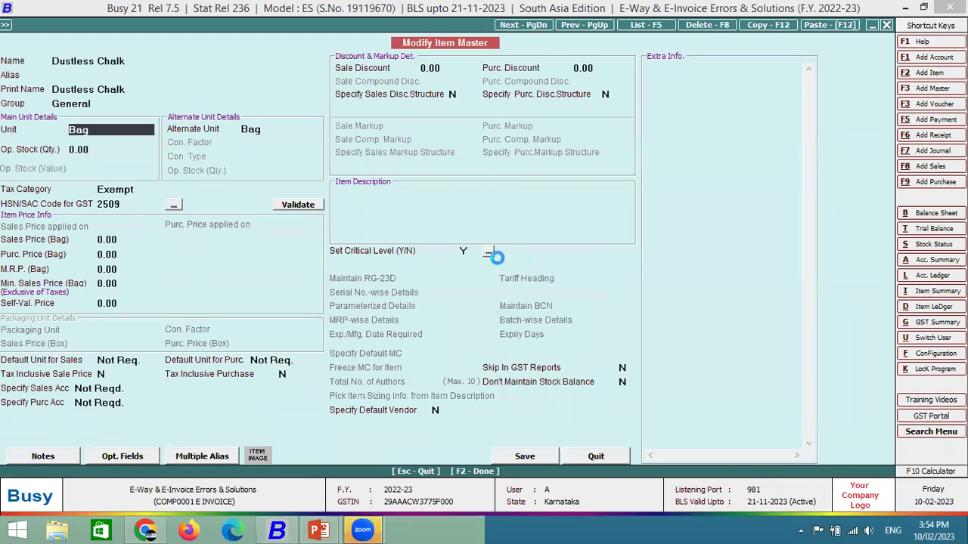
Review the Bag unit's e-invoice code BAGS, re-save the unit, and save the item.
key("ctrl+Return")
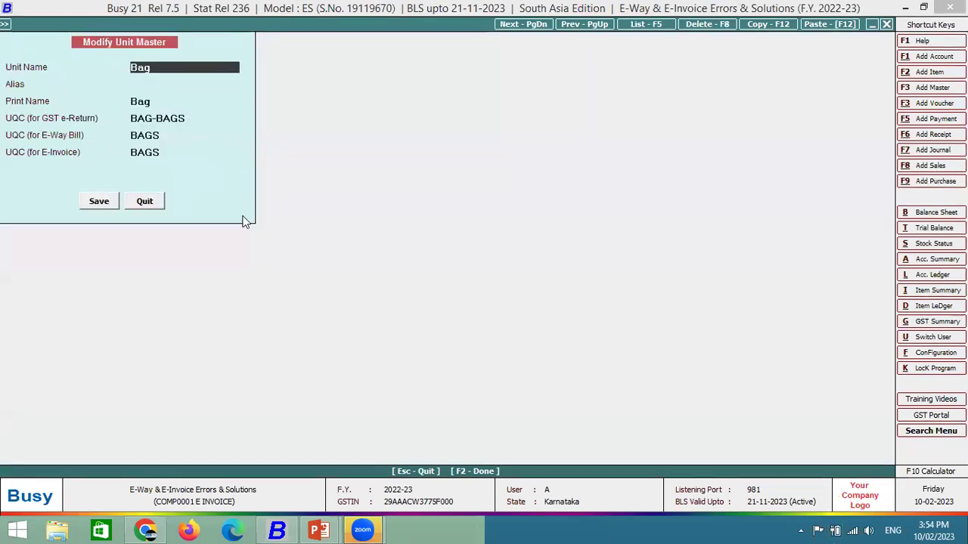
left_click(161, 152)
key("BackSpace")
type("B")
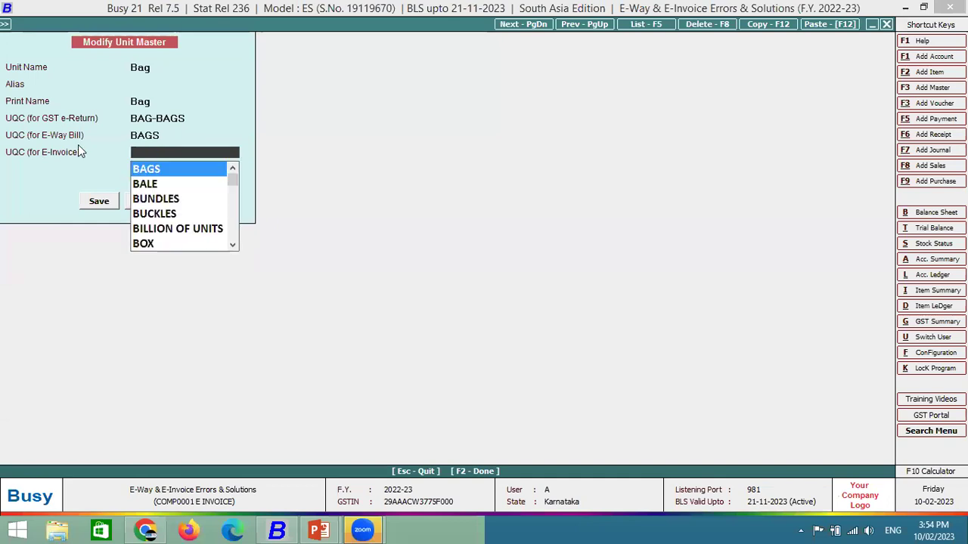
key("Return")
key("Escape")
key("BackSpace")
key("BackSpace")
key("BackSpace")
key("BackSpace")
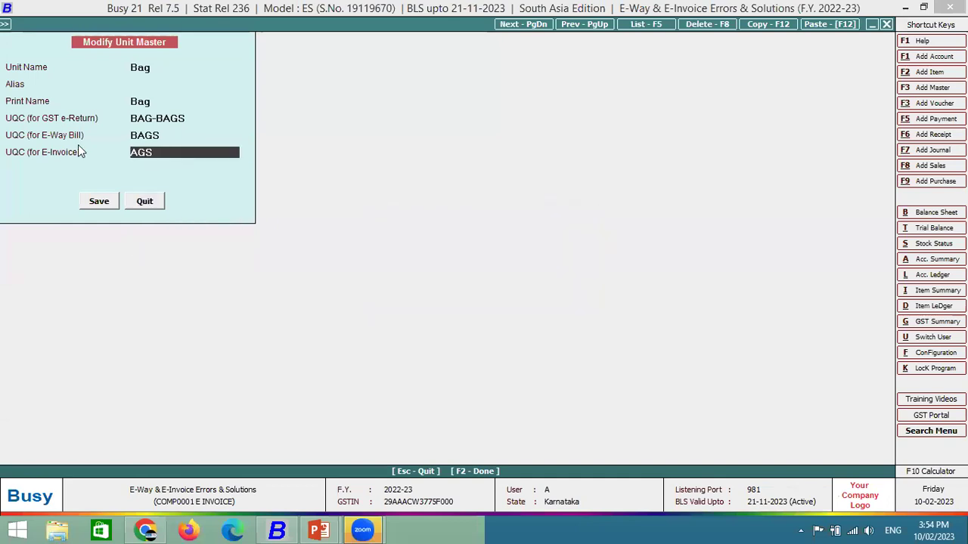
key("Return")
key("Return")
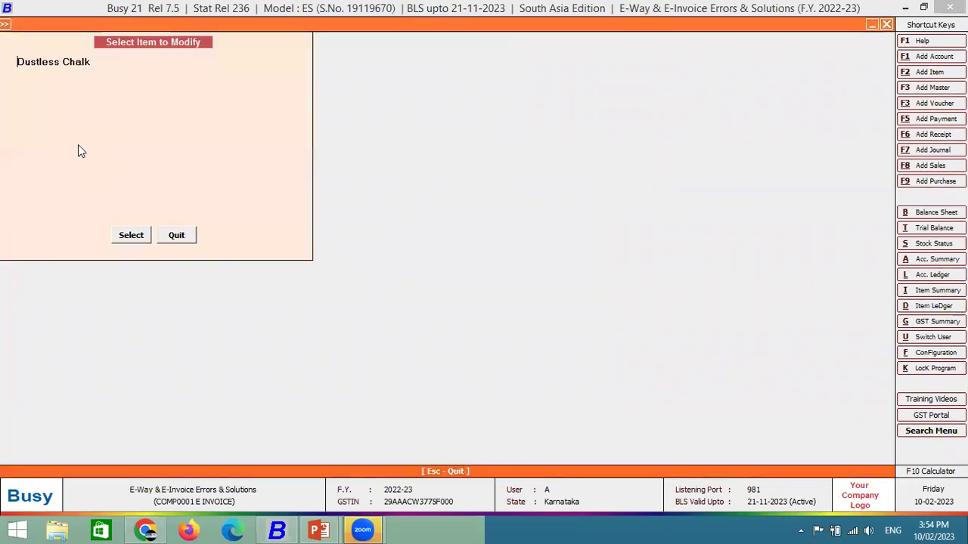
key("Escape")
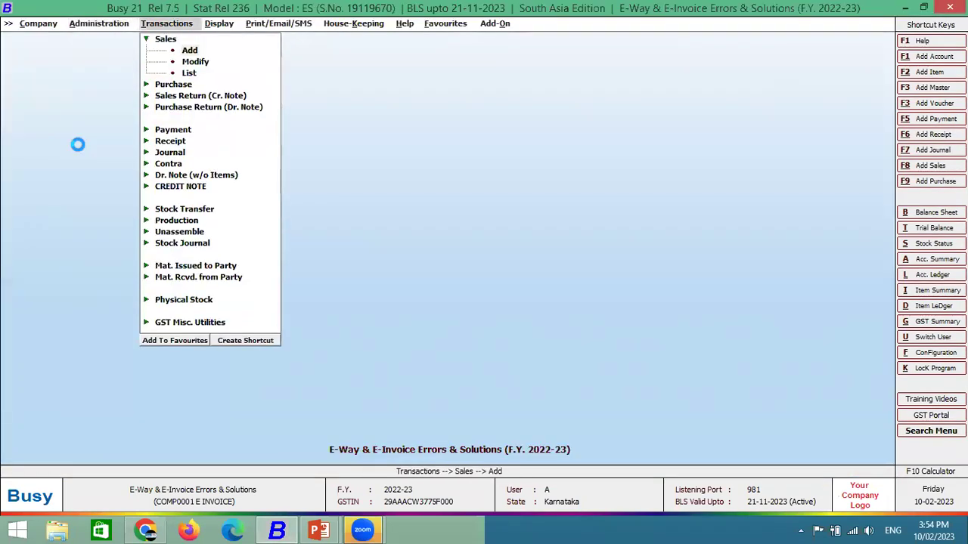
Start a Main-series sales voucher for party Global Marketing.
key("Up")
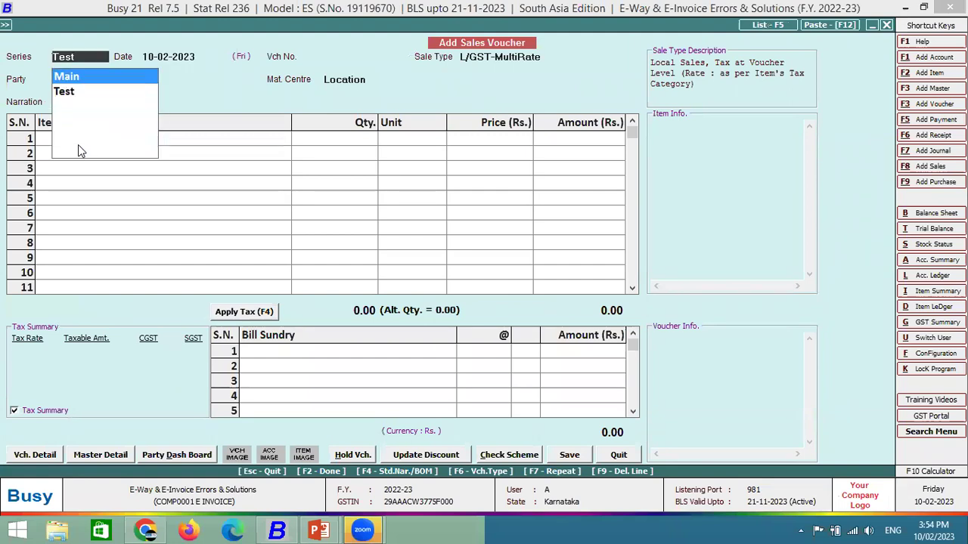
key("Return")
type("glo")
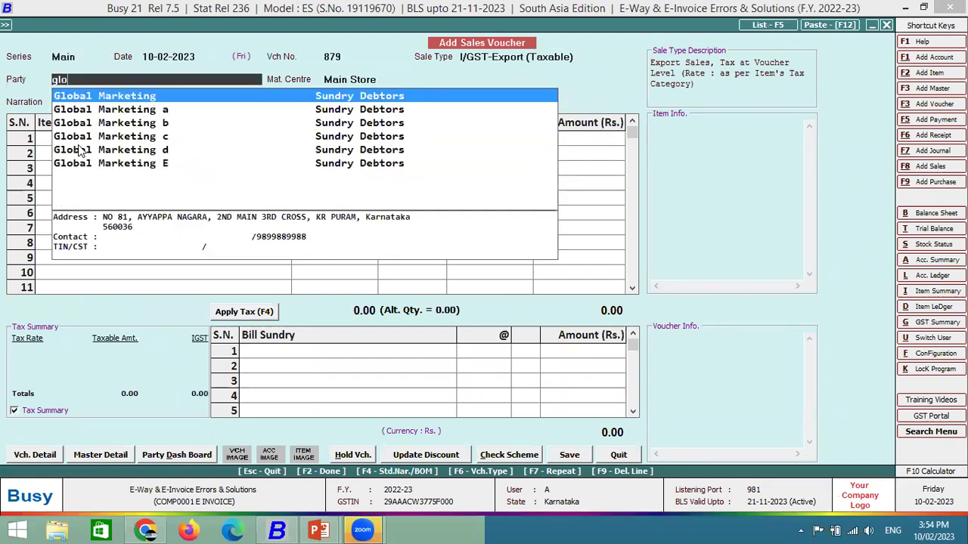
key("Return")
key("Return")
key("Return")
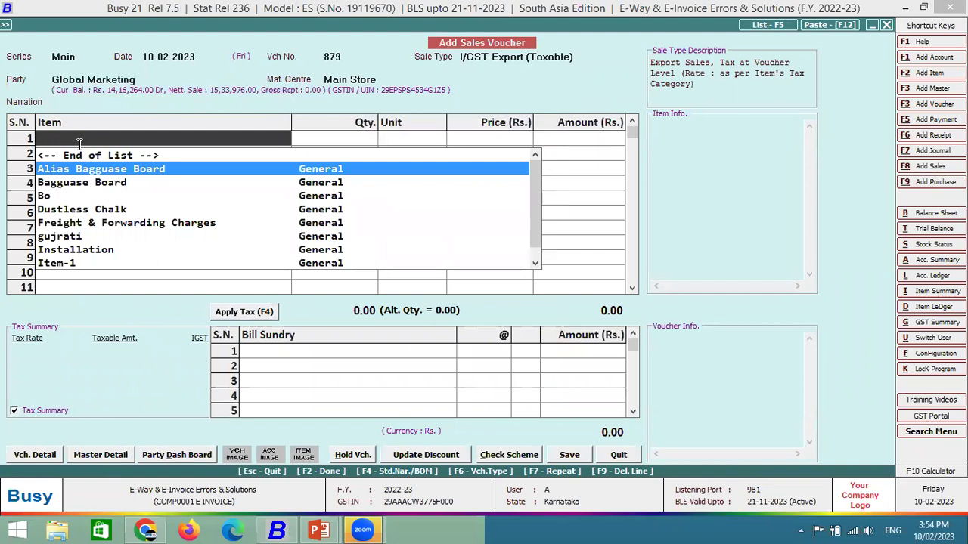
Add Dustless Chalk, quantity 1 at price 1000 per bag.
key("Down")
key("Down")
key("Down")
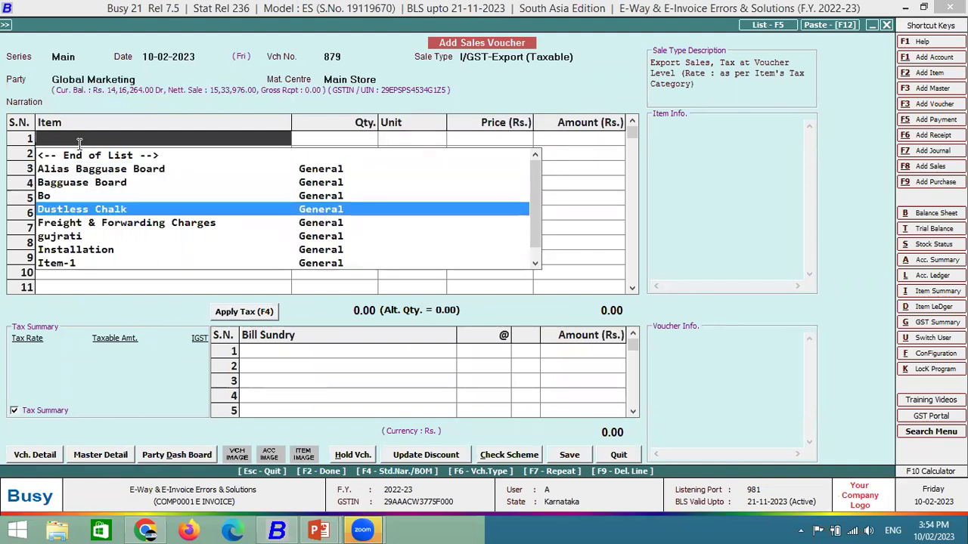
key("Return")
type("1")
key("Return")
key("Return")
type("1000")
key("Return")
key("Return")
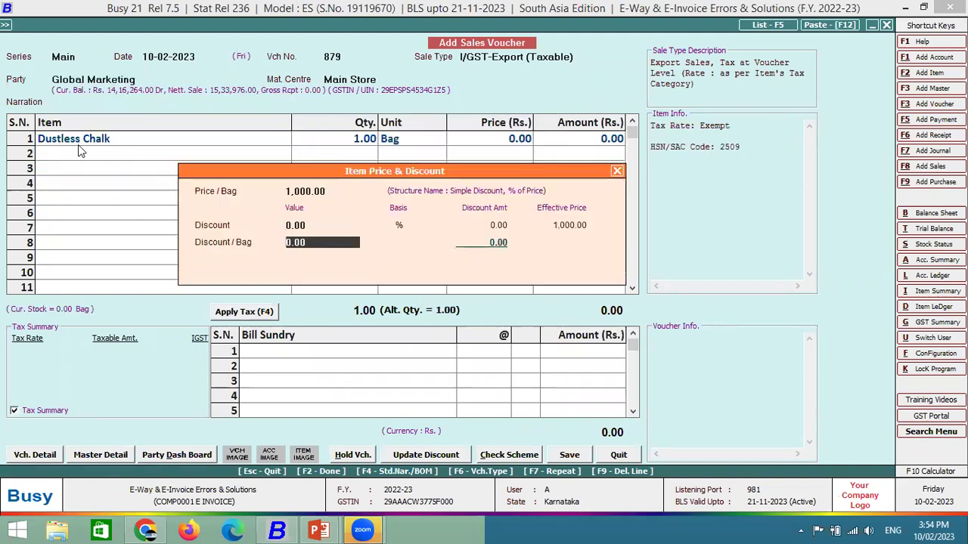
key("Return")
key("Return")
key("Return")
key("Return")
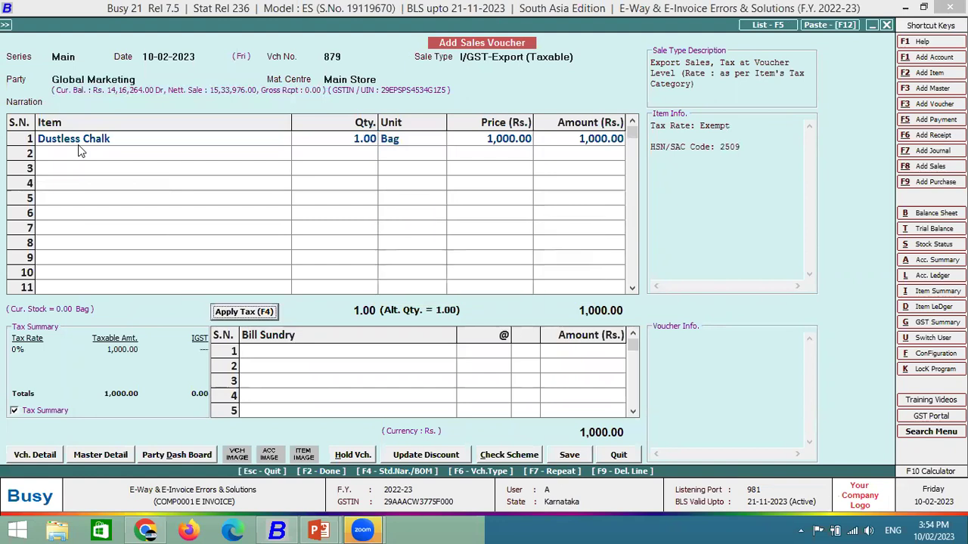
left_click(78, 144)
key("Return")
key("Return")
key("Return")
key("Return")
key("Return")
key("Return")
key("Return")
key("Return")
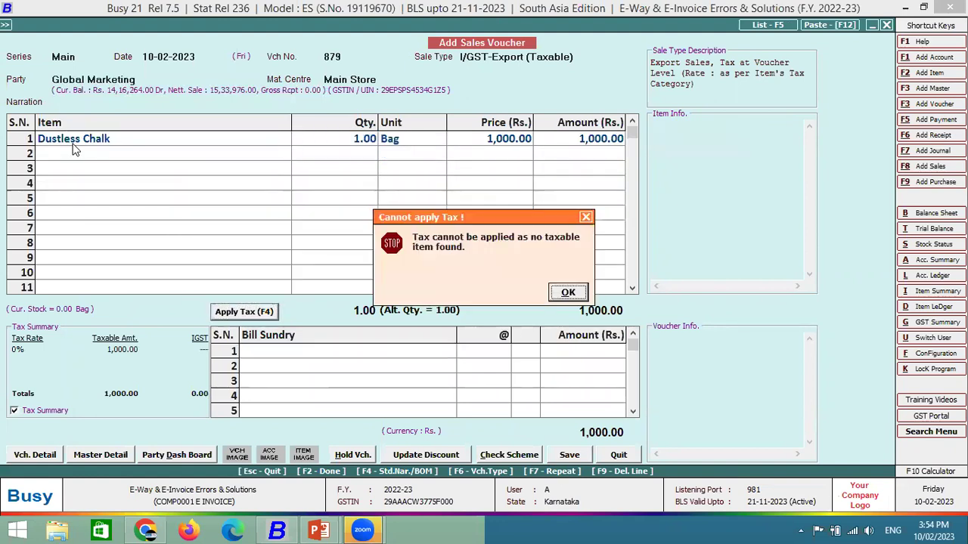
key("Return")
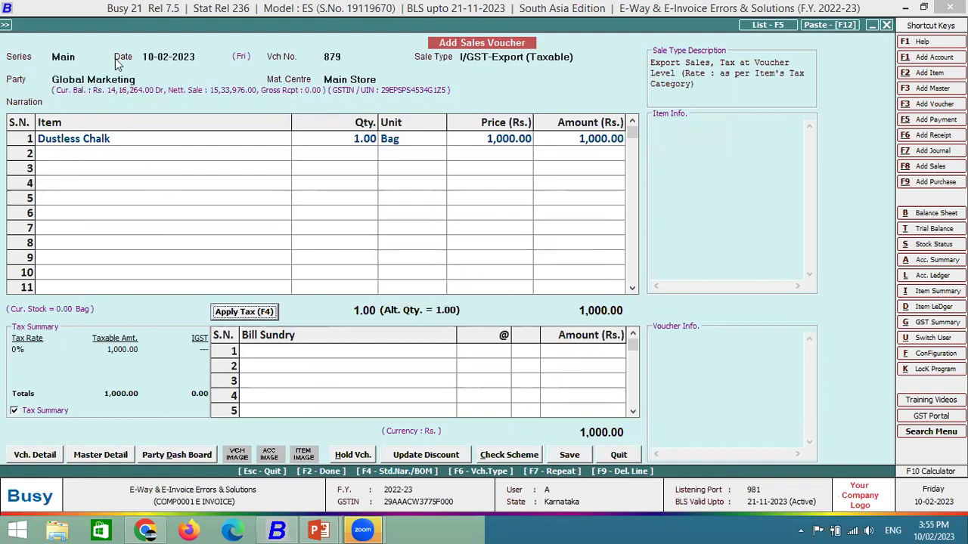
Change the sale type to L/GST-MultiRate.
left_click(577, 57)
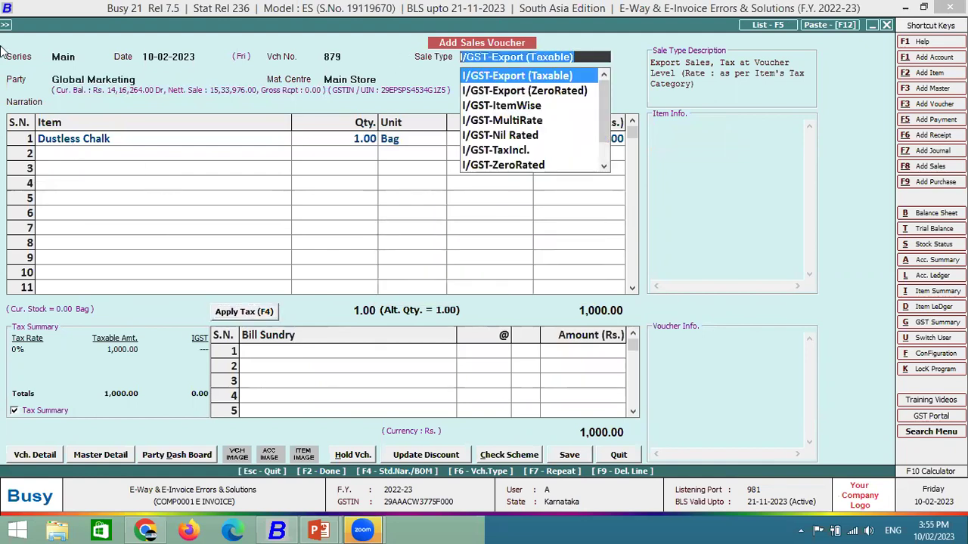
type("L")
key("Down")
key("Down")
key("Down")
key("Down")
key("Down")
key("Down")
key("Return")
key("Return")
Save voucher 879 with SELF transport and check its e-invoice for possible errors.
key("Return")
key("Return")
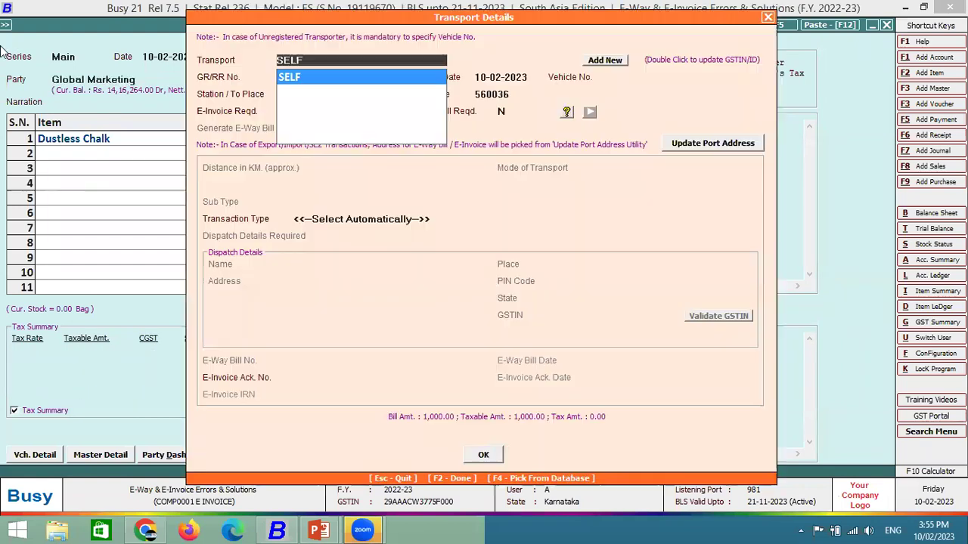
key("Return")
key("F2")
key("Return")
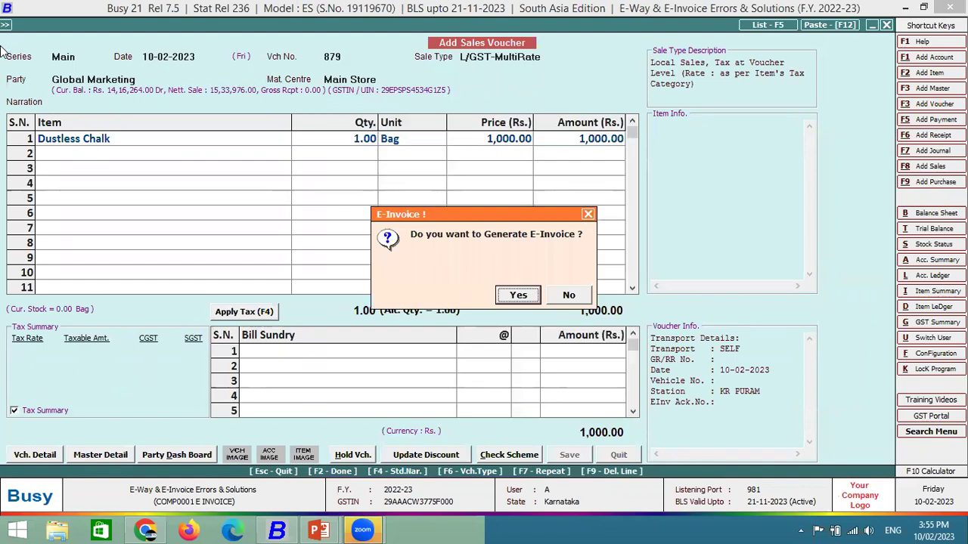
key("Return")
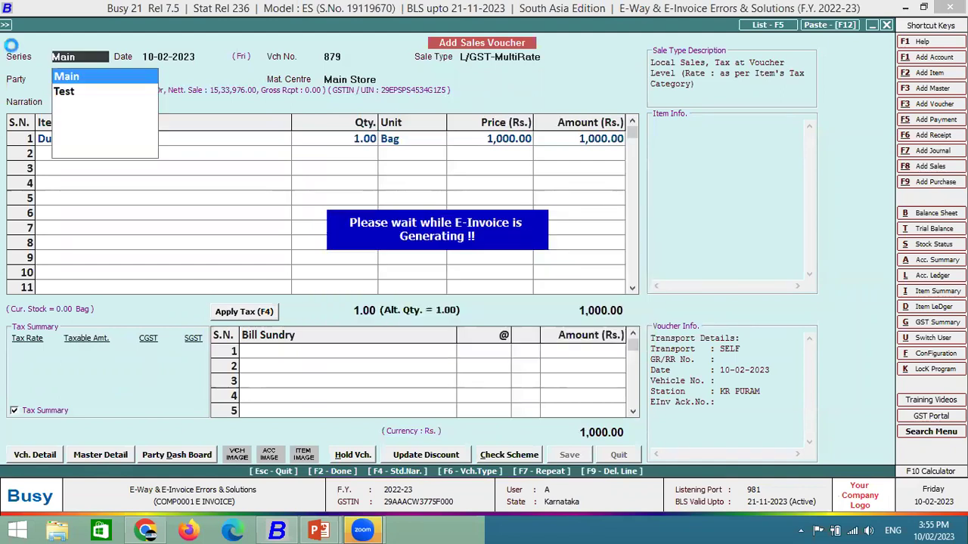
key("Return")
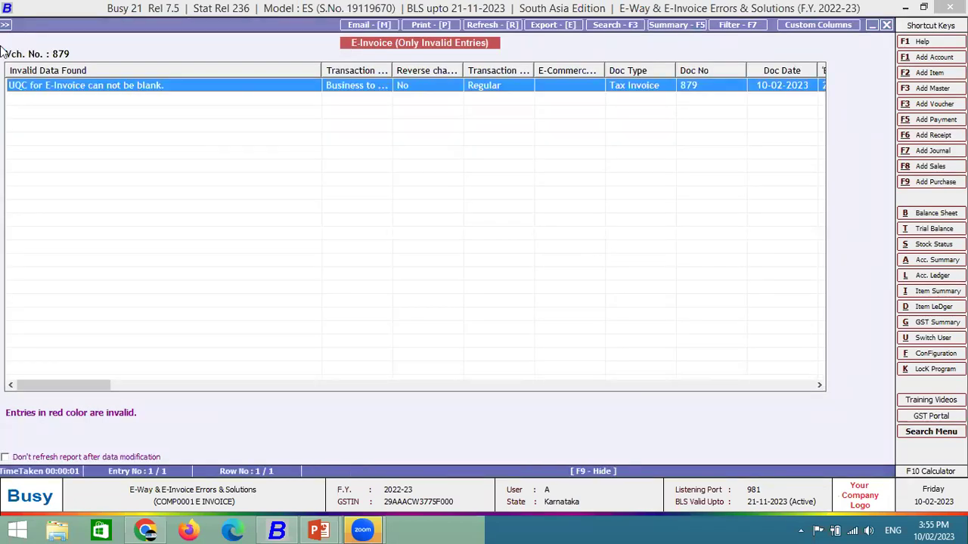
Close the invalid-entries report and proceed past the SandBox notice to generate the e-invoice.
key("Escape")
key("Return")
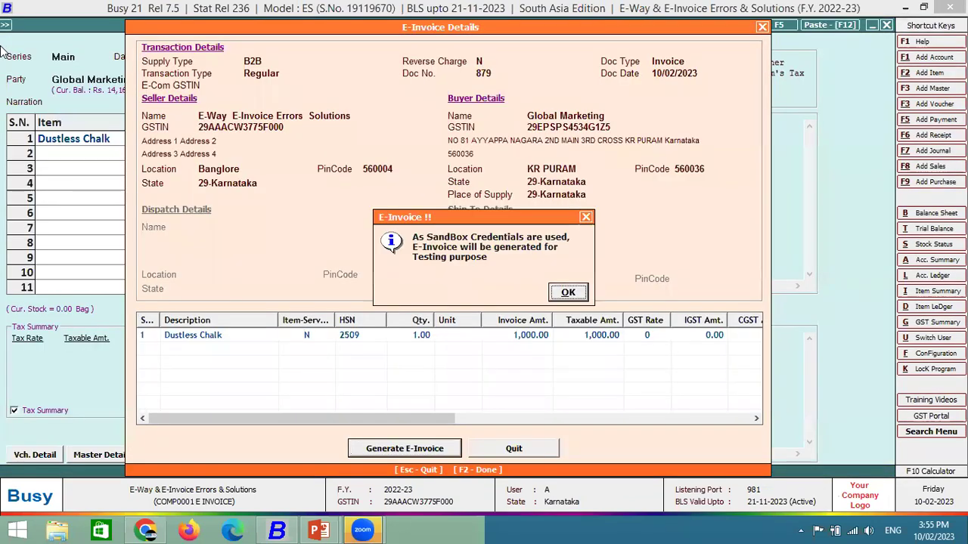
key("Return")
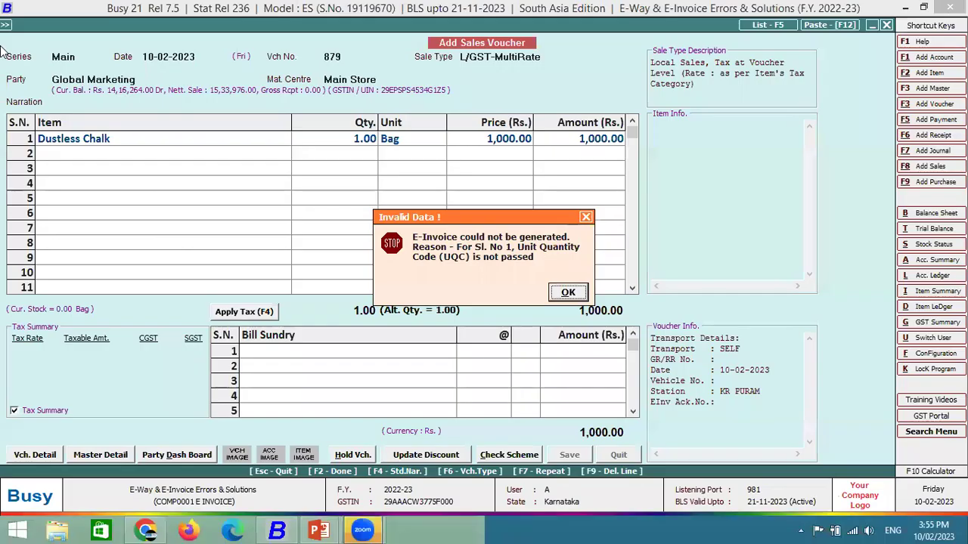
Dismiss the error, skip printing and notification, and start a Main-series L/GST-MultiRate voucher.
key("Return")
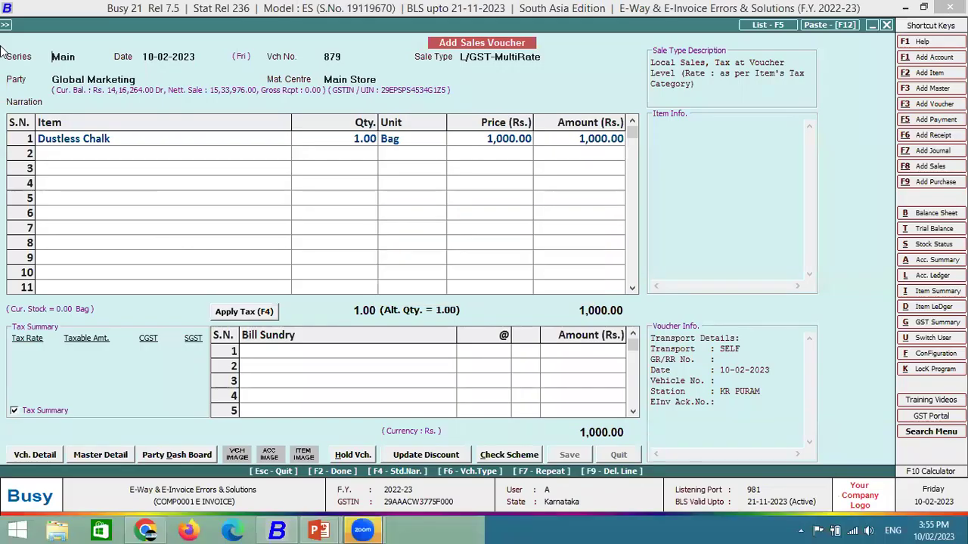
key("n")
key("n")
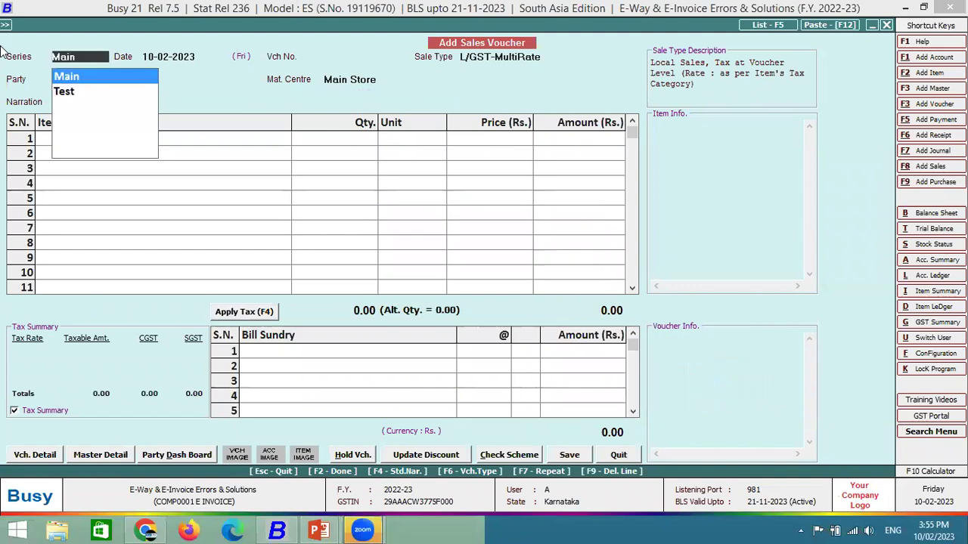
key("Escape")
key("Return")
key("Return")
key("Return")
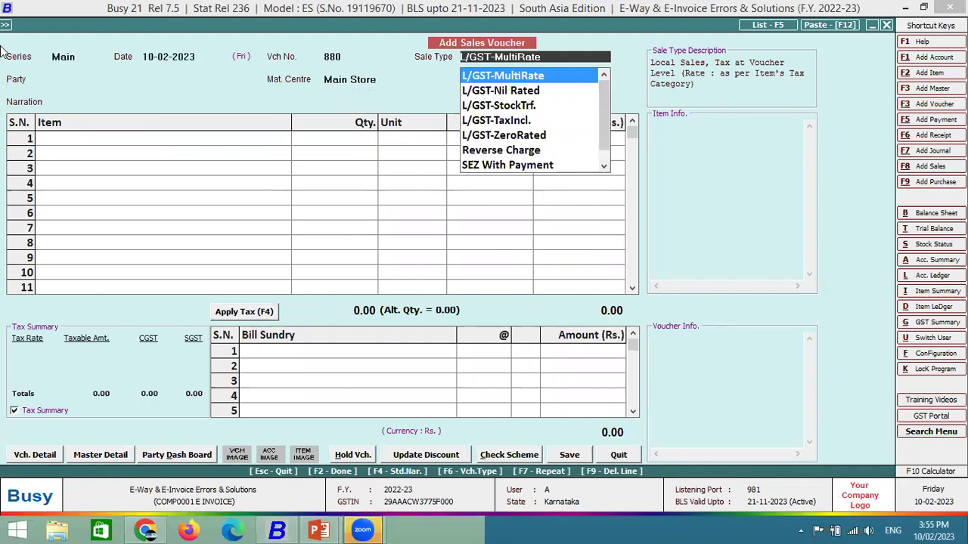
key("Return")
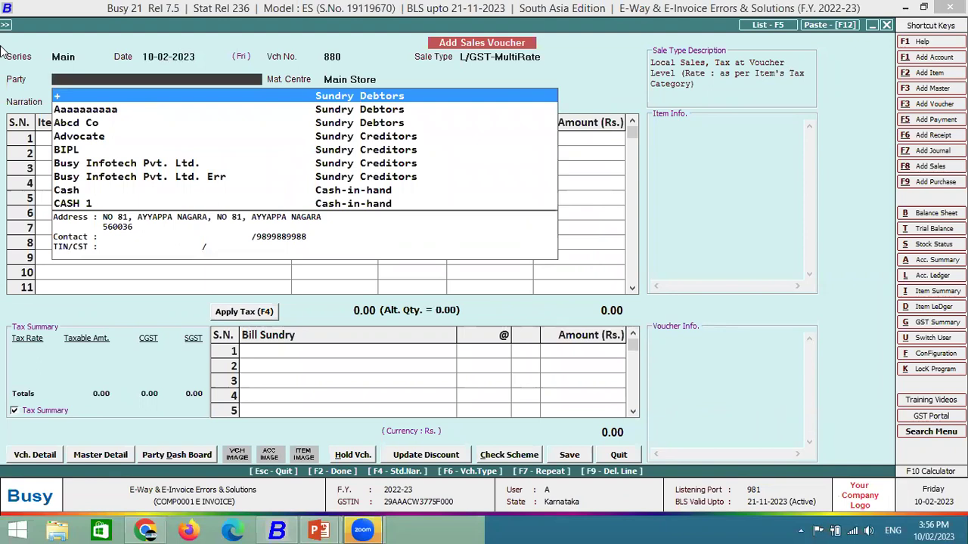
Select party Global Marketing and add Medimix as the first item.
type("glo")
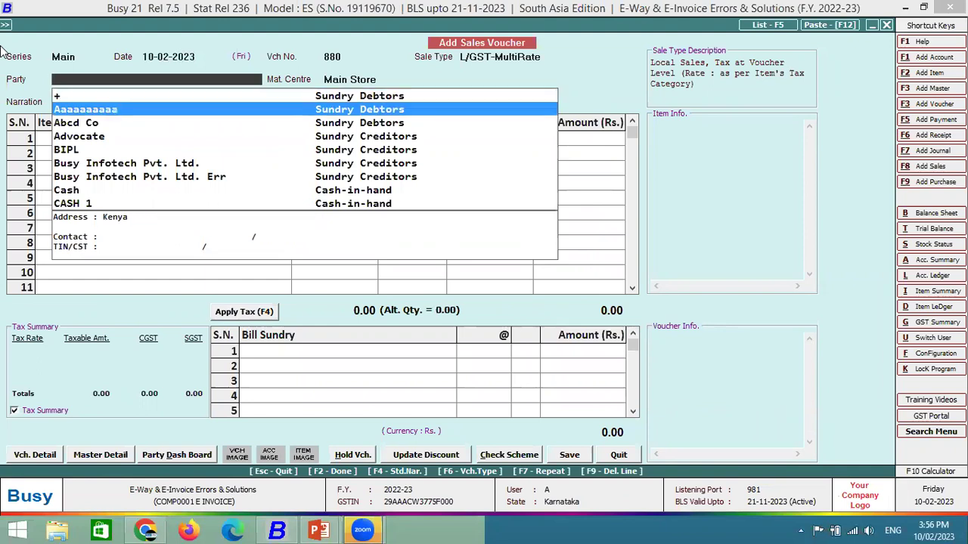
key("Return")
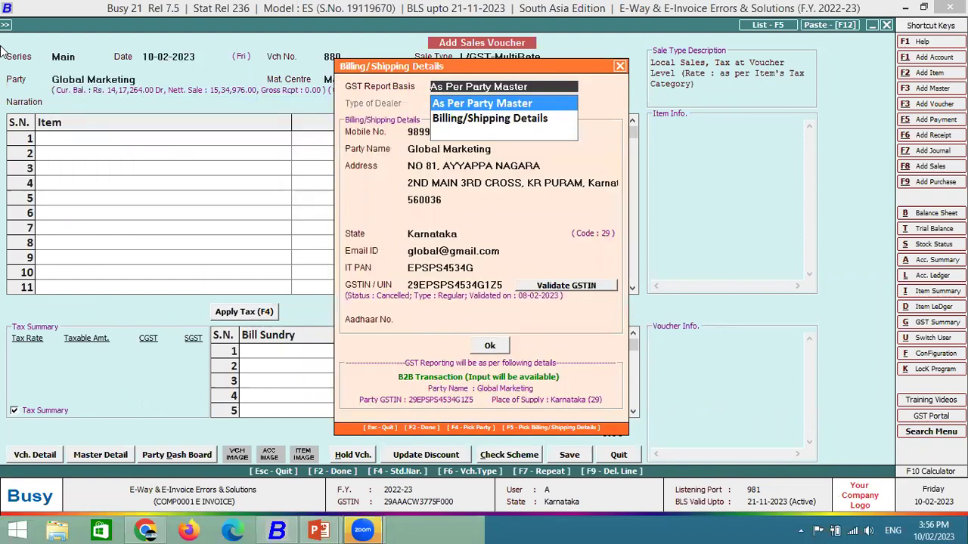
key("Return")
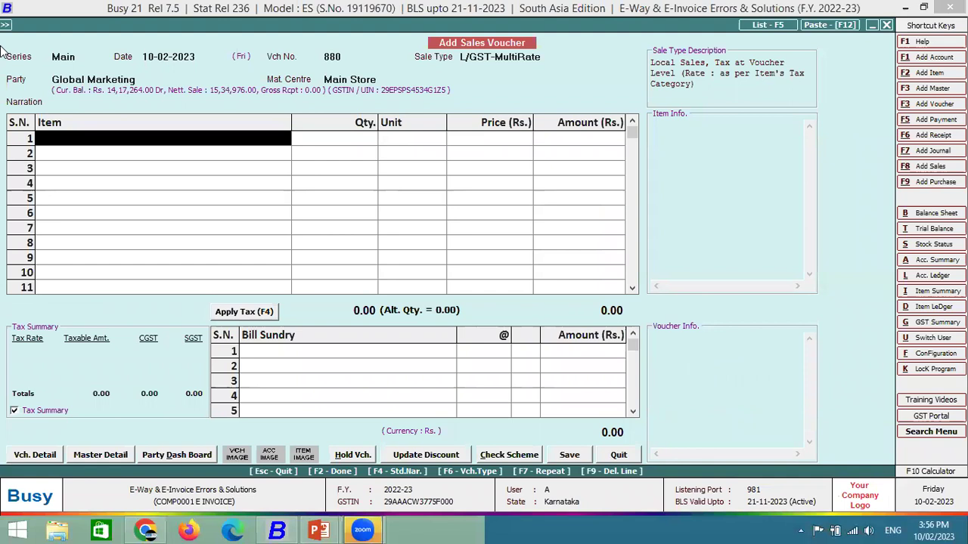
type("sa")
key("Down")
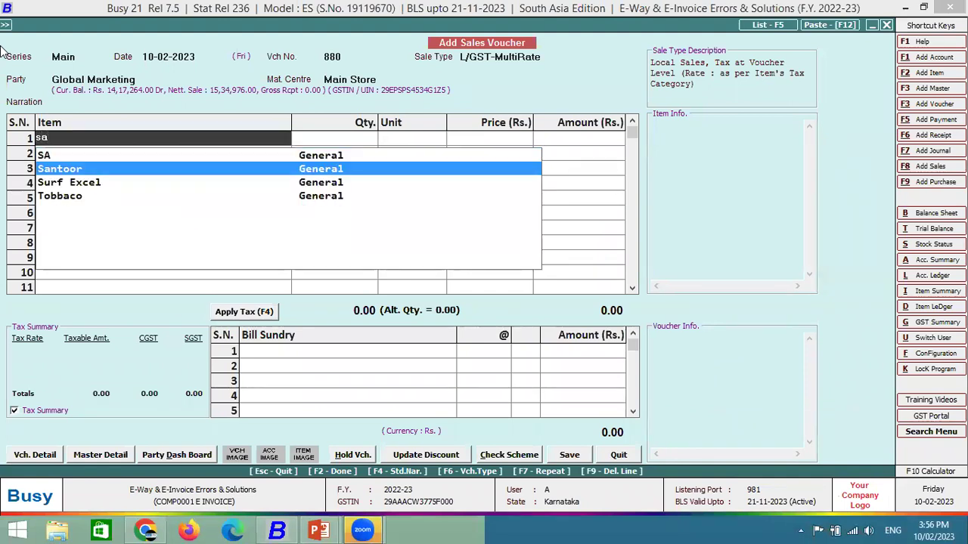
key("BackSpace")
key("BackSpace")
type("med")
key("Return")
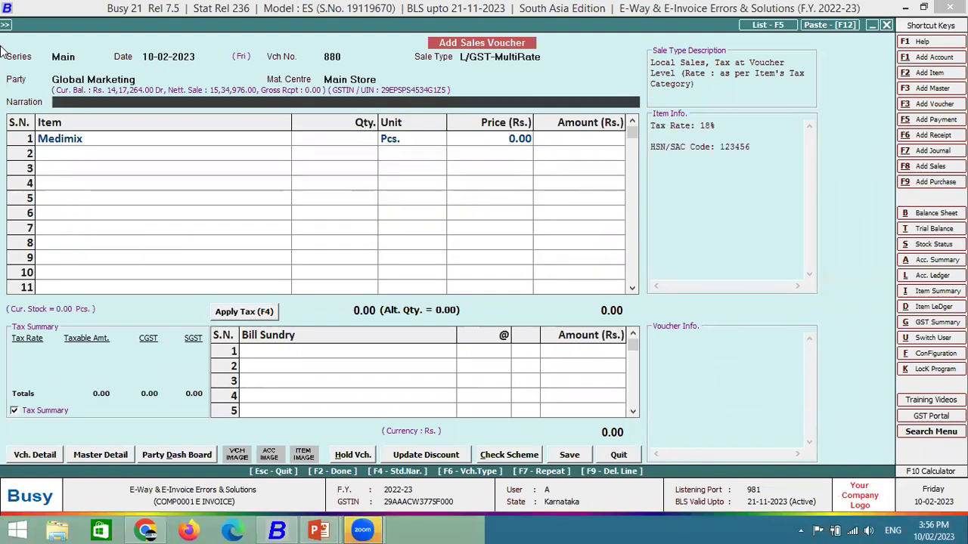
Check the HSN/SAC code in the Medimix item master without changing it.
key("Escape")
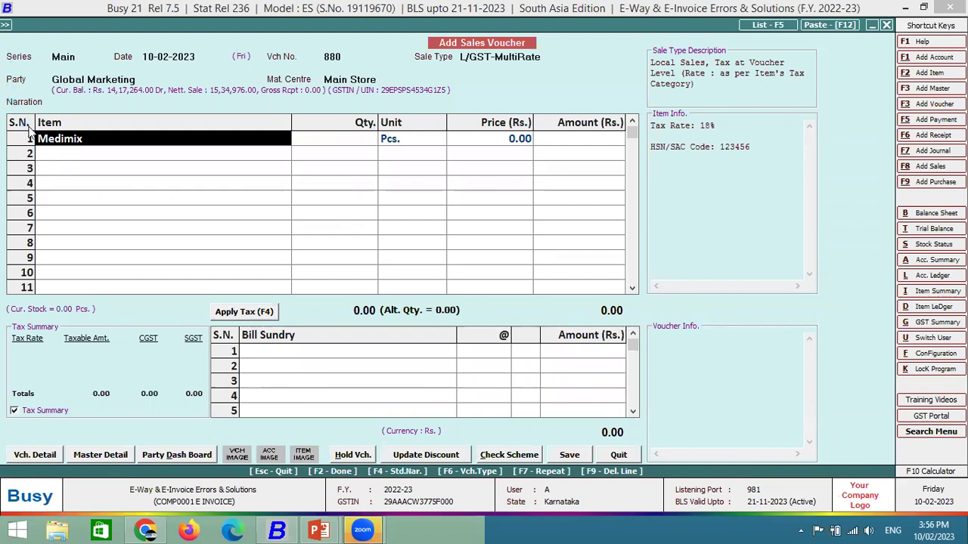
key("alt+m")
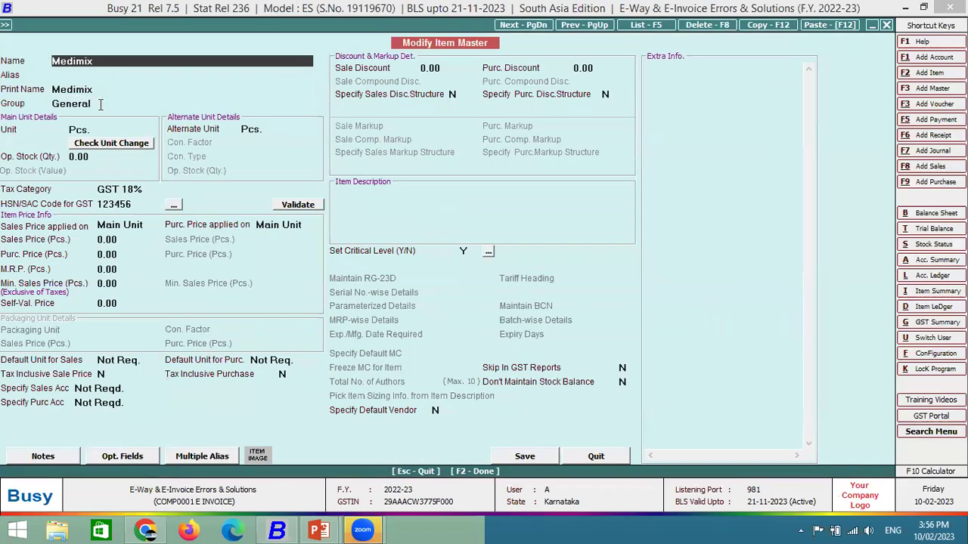
left_click(130, 203)
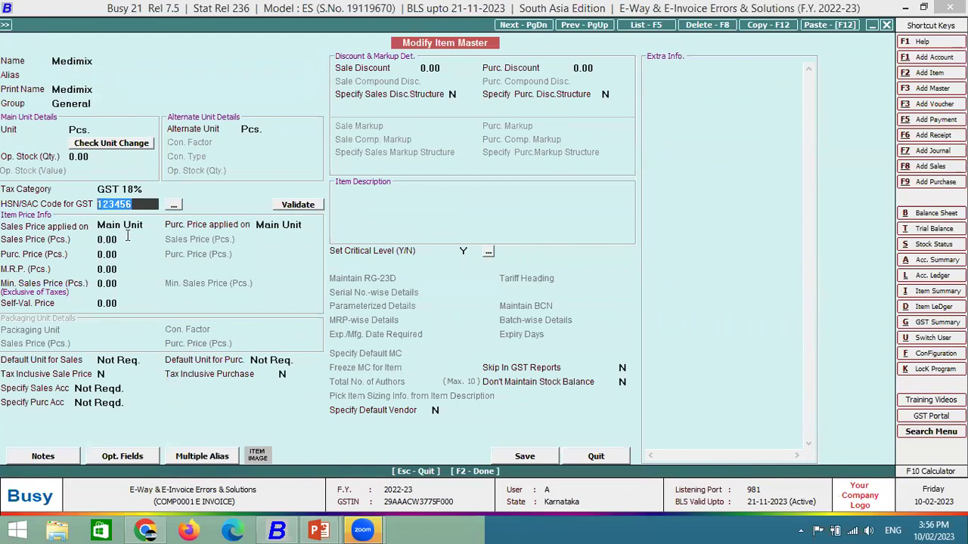
key("F2")
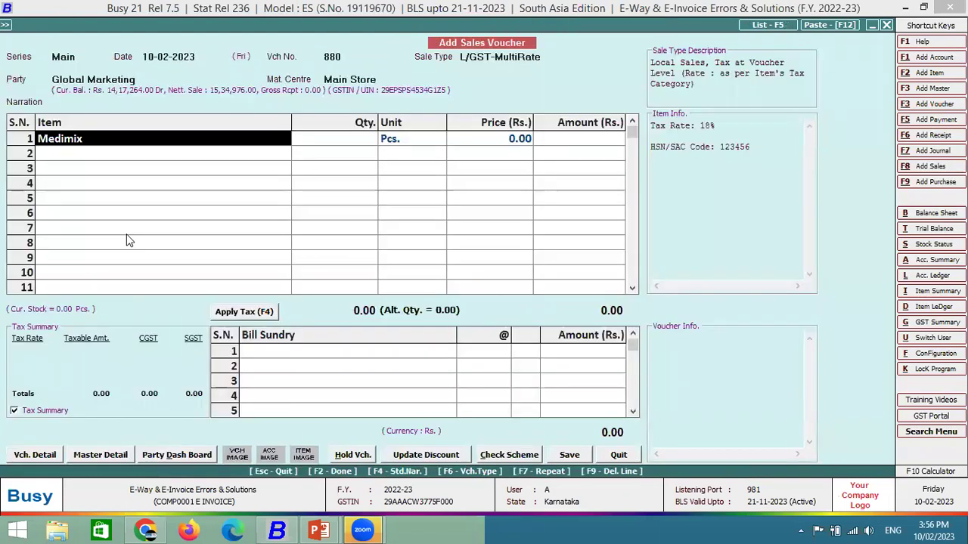
Enter quantity 1 and price 1000 for Medimix with no discount.
key("Return")
type("1")
key("Return")
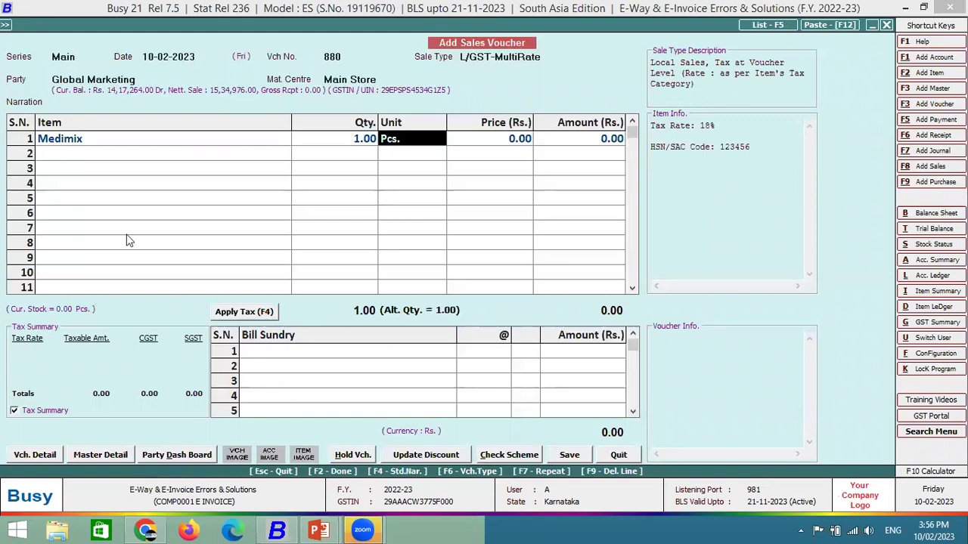
key("Return")
type("1000")
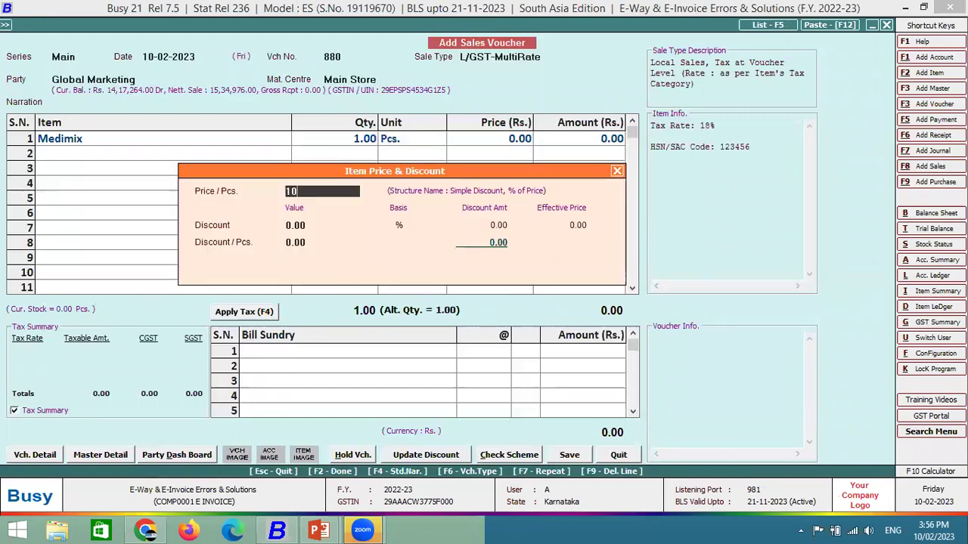
key("Return")
key("Return")
key("Return")
key("Return")
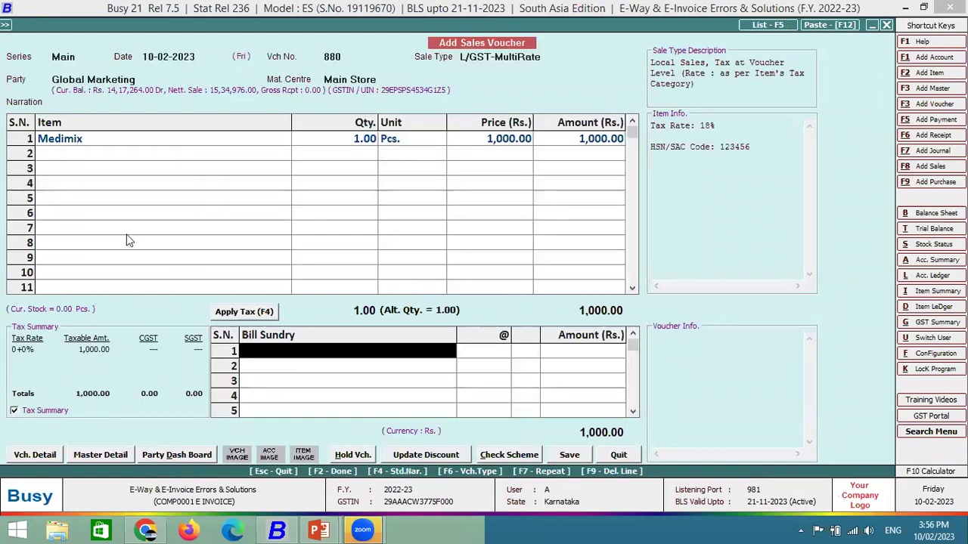
Save voucher 881 with SELF transport and generate its e-invoice, which fails on invalid HSN.
key("Return")
key("Return")
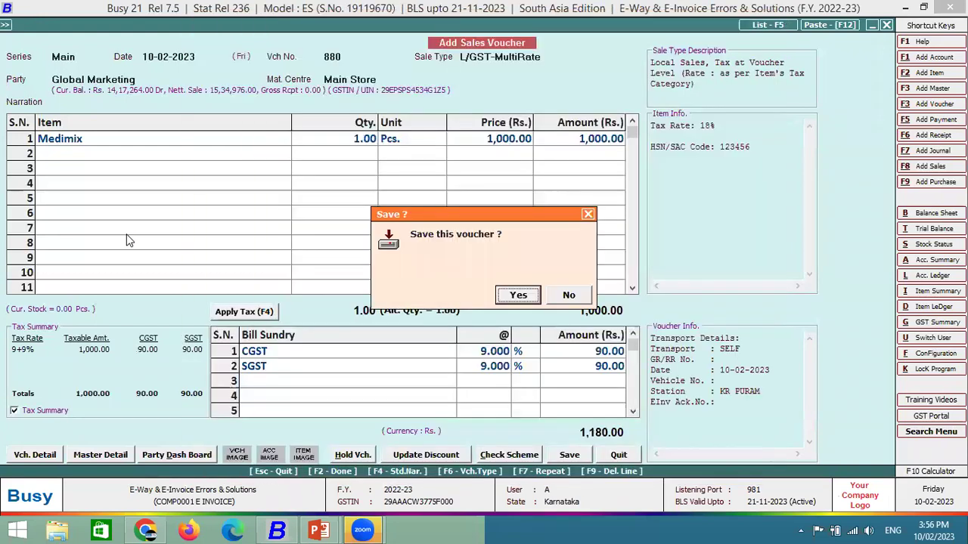
key("Return")
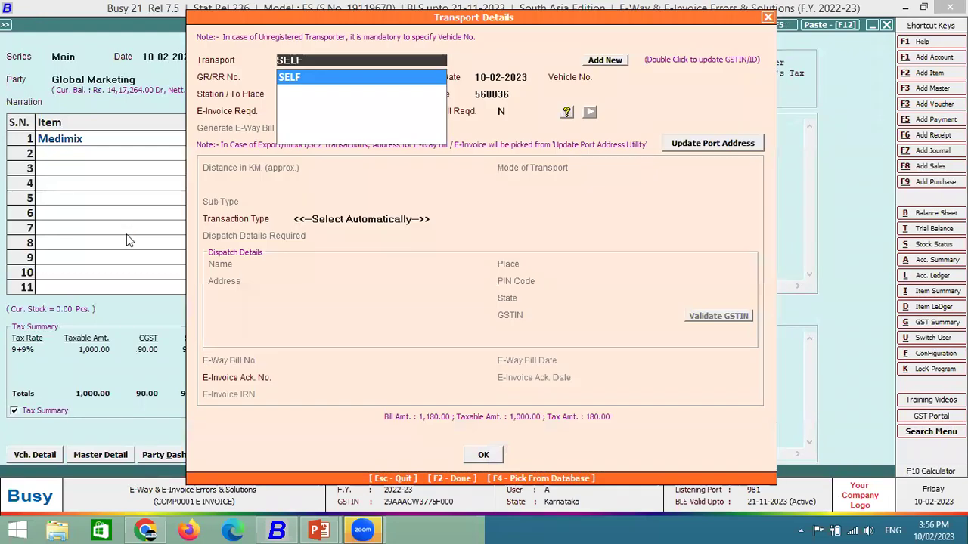
key("Return")
key("Return")
key("Return")
key("Return")
key("Return")
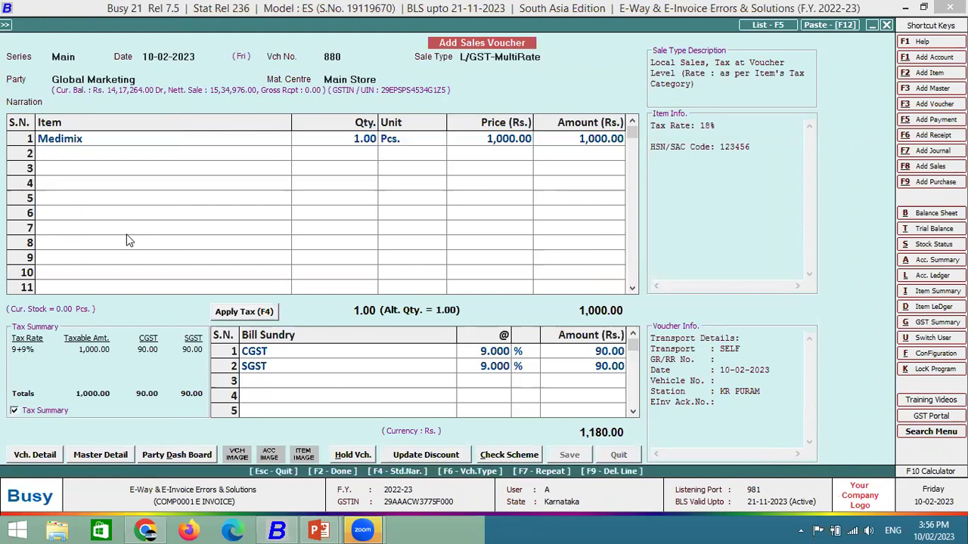
key("Return")
key("Return")
key("F2")
key("Right")
key("Return")
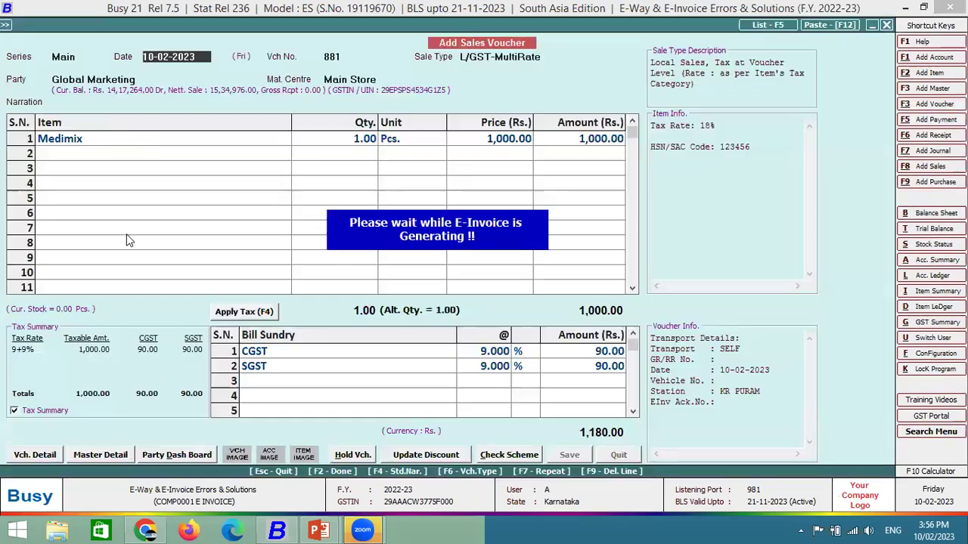
key("Return")
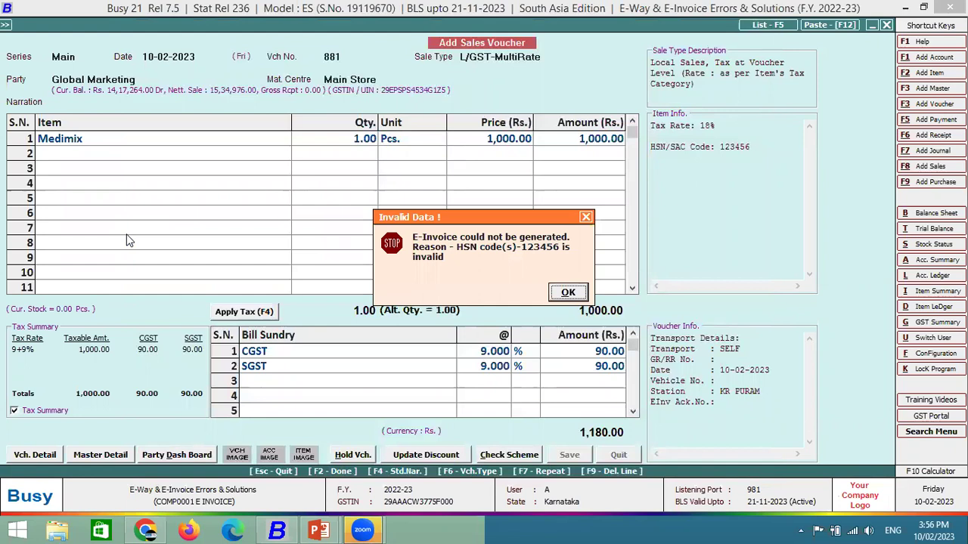
key("Return")
Skip printing and notification, then start a Main-series voucher for Global Marketing with Medimix.
key("Right")
key("Return")
key("Right")
key("Return")
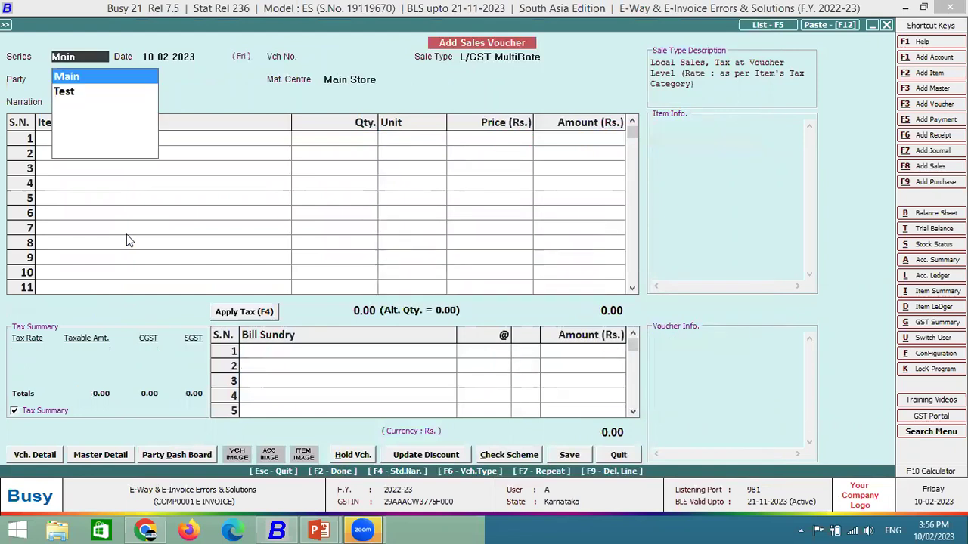
key("Return")
type("glo")
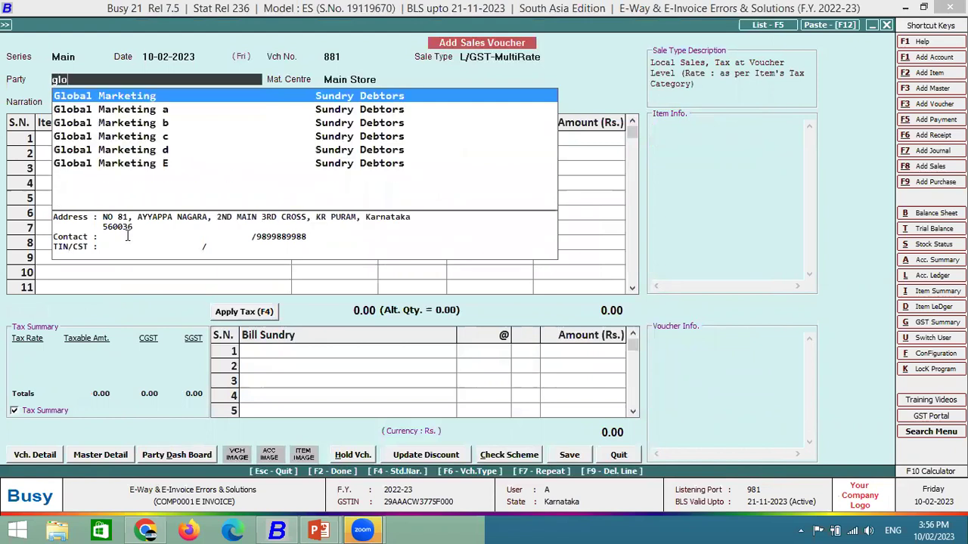
key("Return")
key("Return")
type("med")
key("Return")
Search HSN/SAC descriptions for 'soap' from the Medimix item master.
key("alt+m")
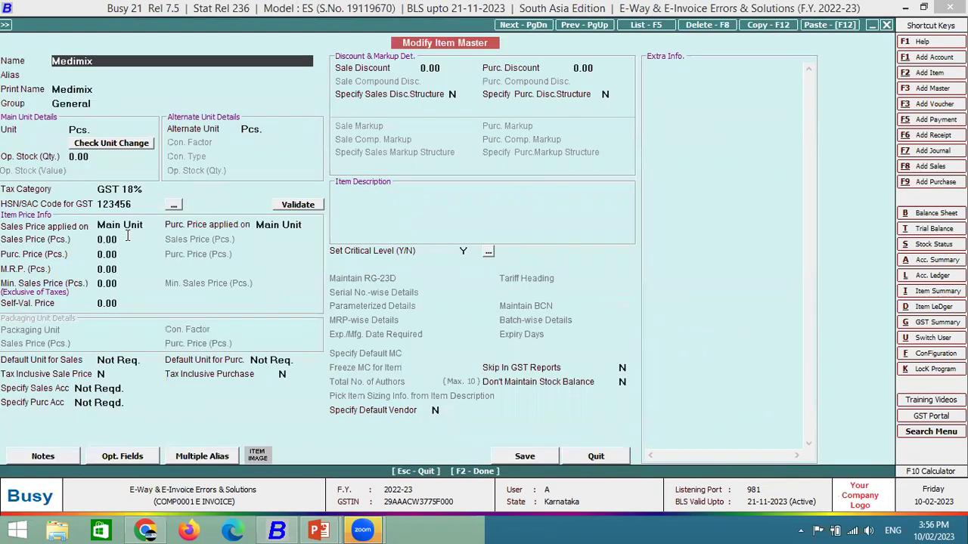
left_click(298, 206)
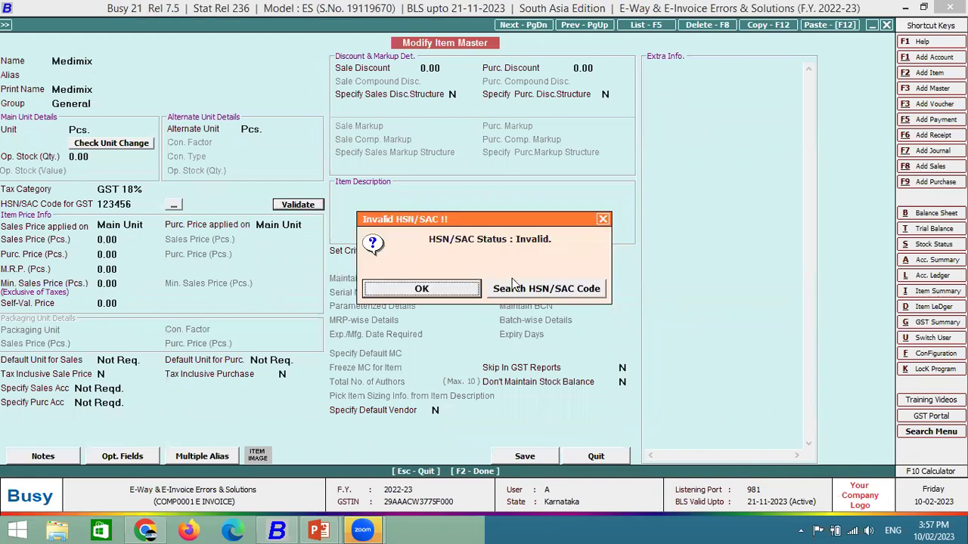
left_click(543, 290)
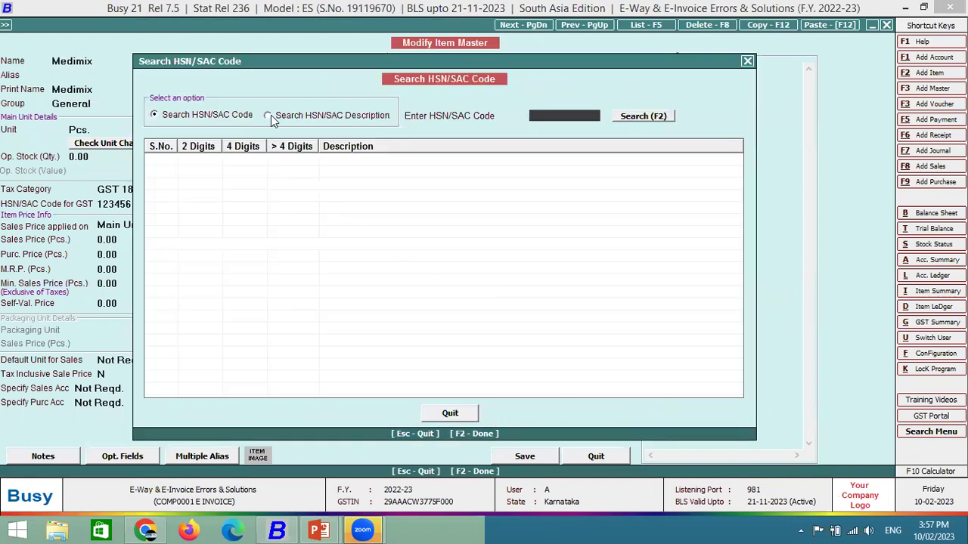
left_click(270, 116)
left_click(189, 117)
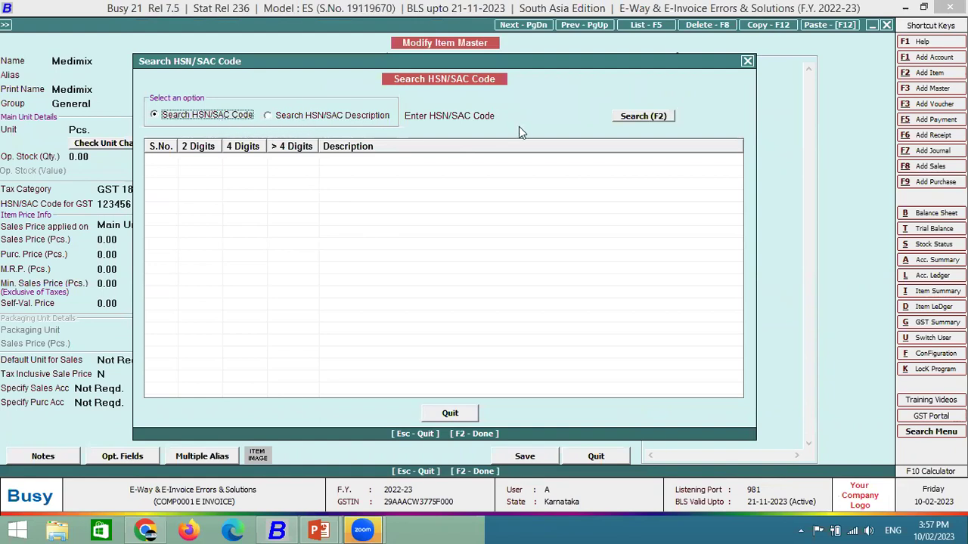
left_click(551, 116)
type("soap")
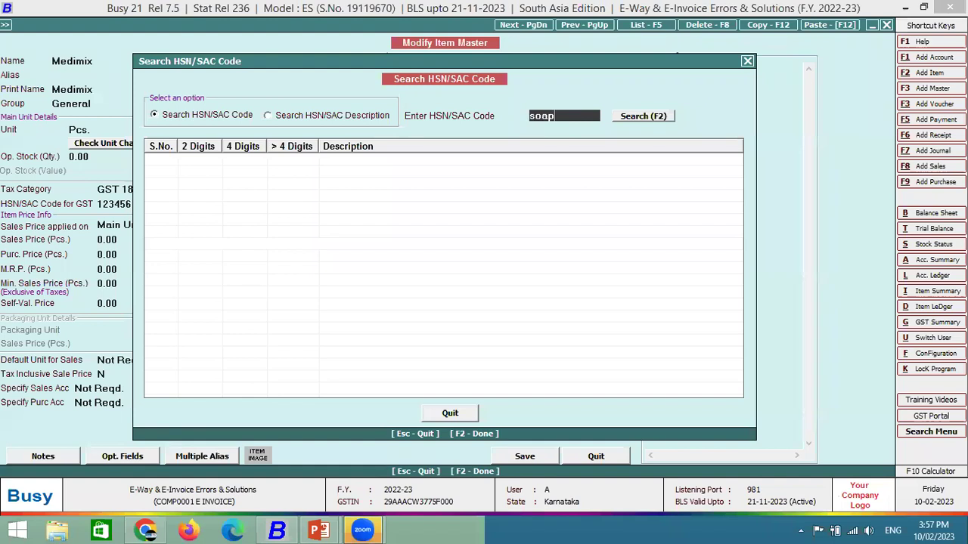
key("Return")
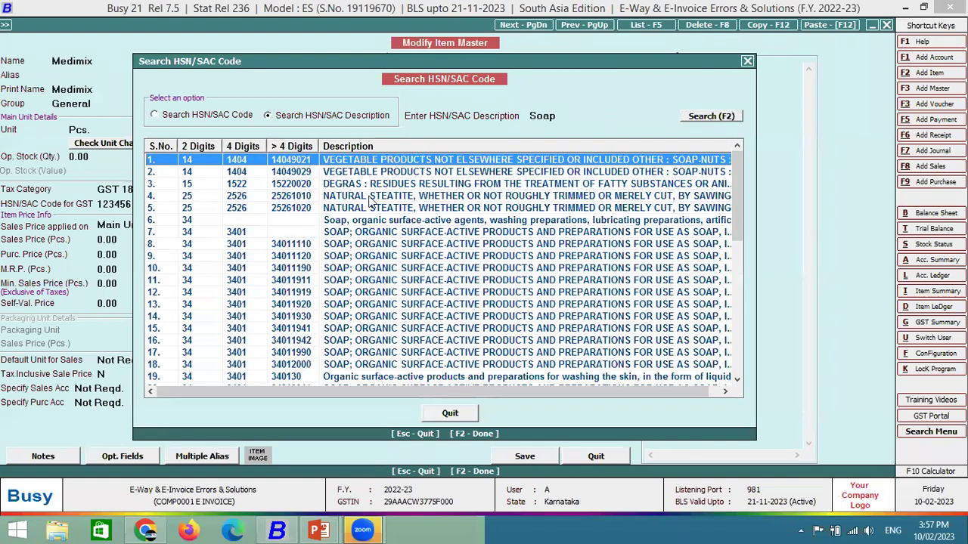
left_click(234, 257)
left_click(747, 62)
Replace HSN code 123456 with 3401 and save the Medimix item.
left_click(130, 200)
key("BackSpace")
type("3401")
key("Return")
key("F2")
Confirm the item master and enter one Medimix at price 100 in the voucher.
key("Return")
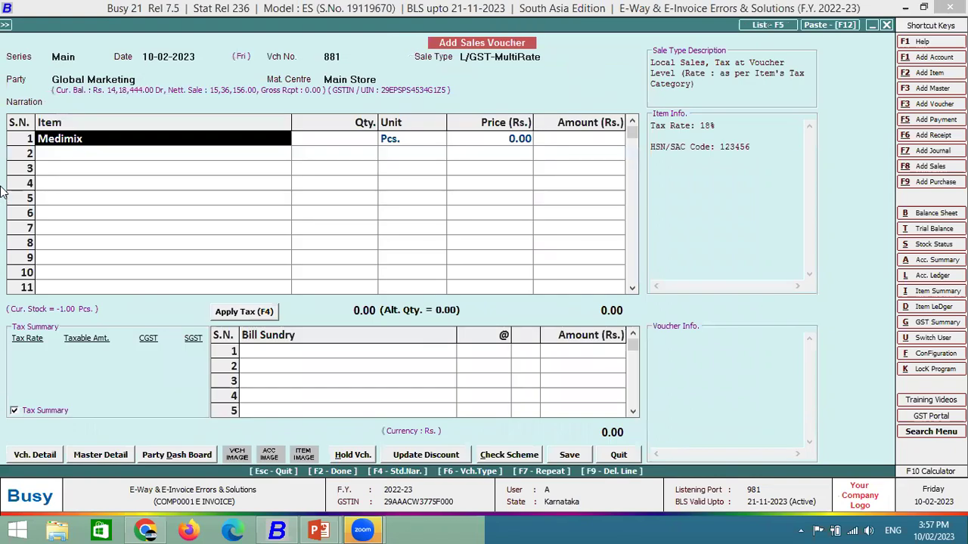
key("Return")
type("1")
key("Return")
key("Return")
type("100")
key("Return")
key("Return")
key("Return")
key("Return")
key("Return")
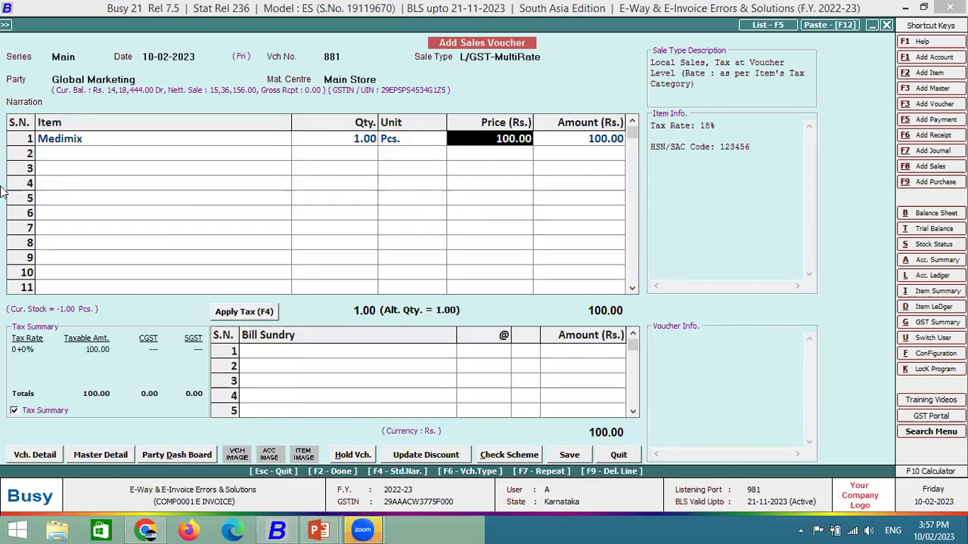
Save voucher 881 with 9% CGST and SGST totalling 118, then dismiss the e-invoice error and all prompts.
key("Return")
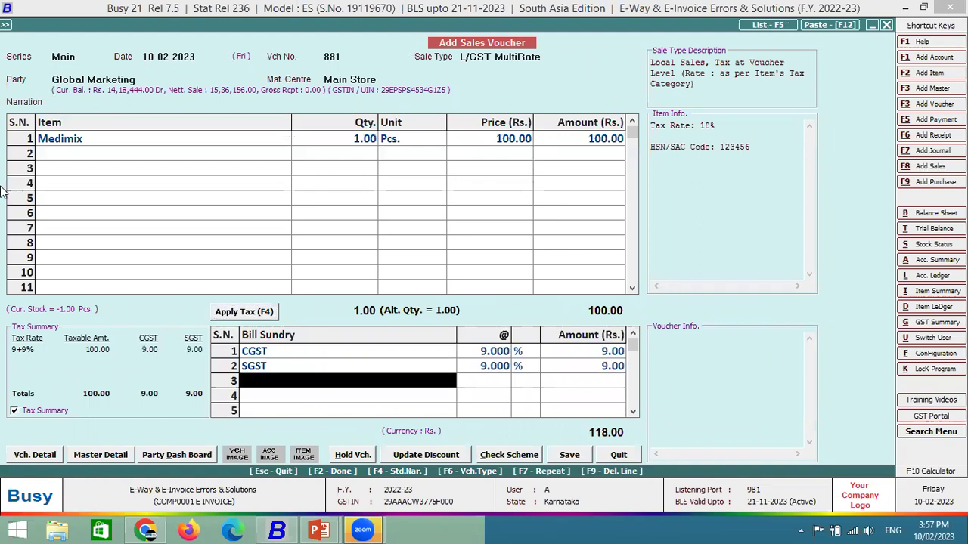
key("Return")
key("Return")
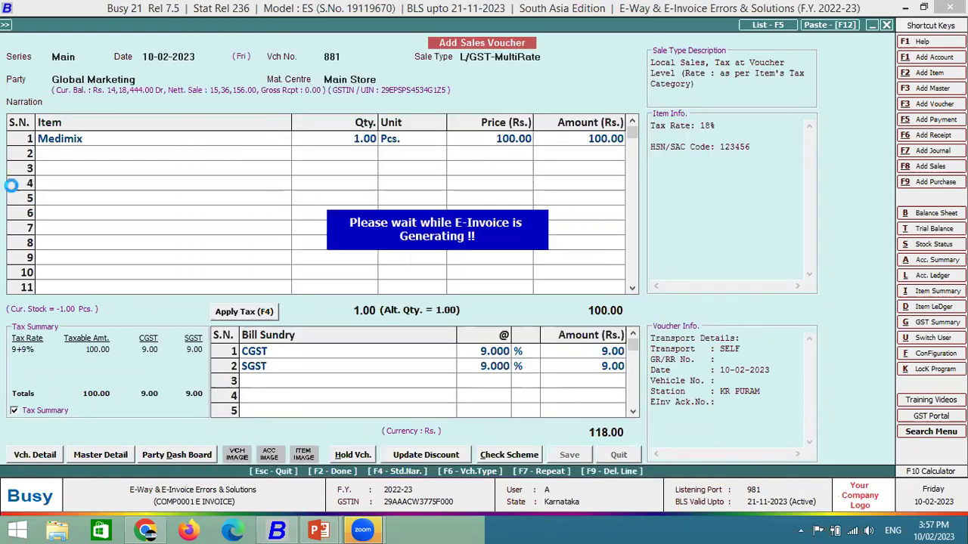
key("Return")
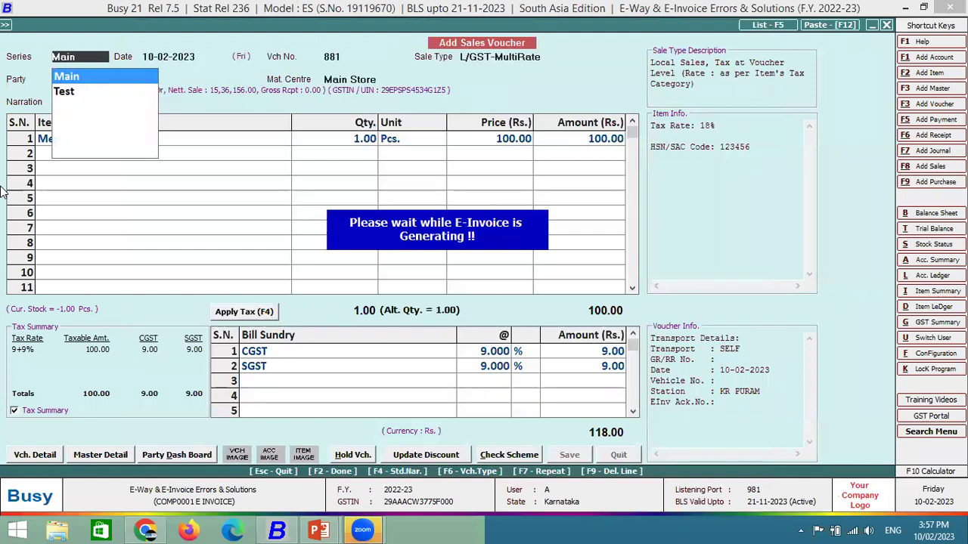
key("Return")
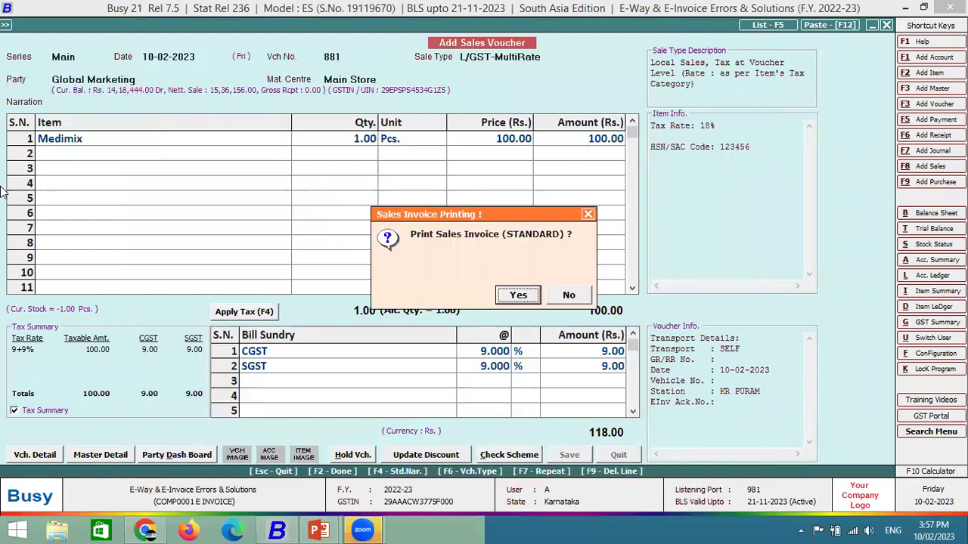
key("n")
key("n")
key("Return")
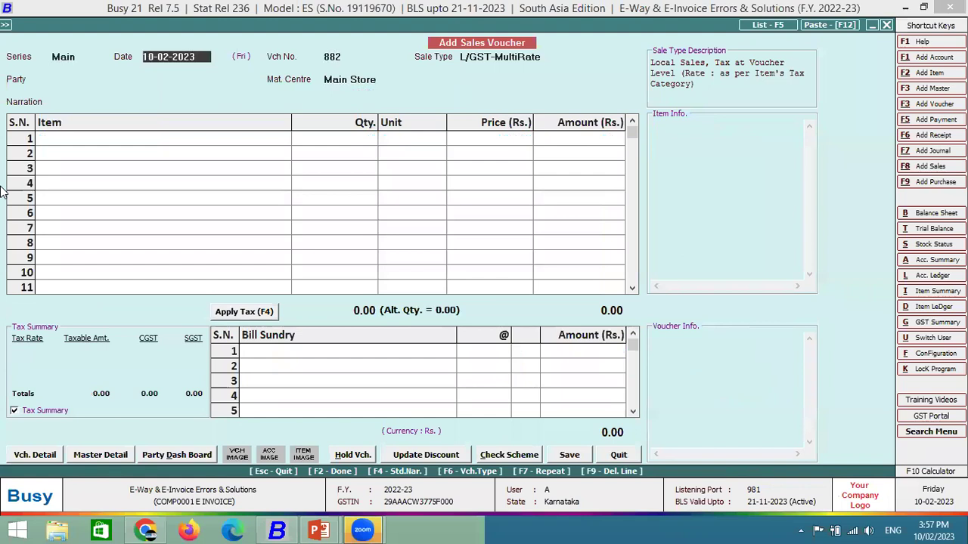
Start voucher 882 with Global Marketing as the party, accepting its billing address.
key("Return")
type("glo")
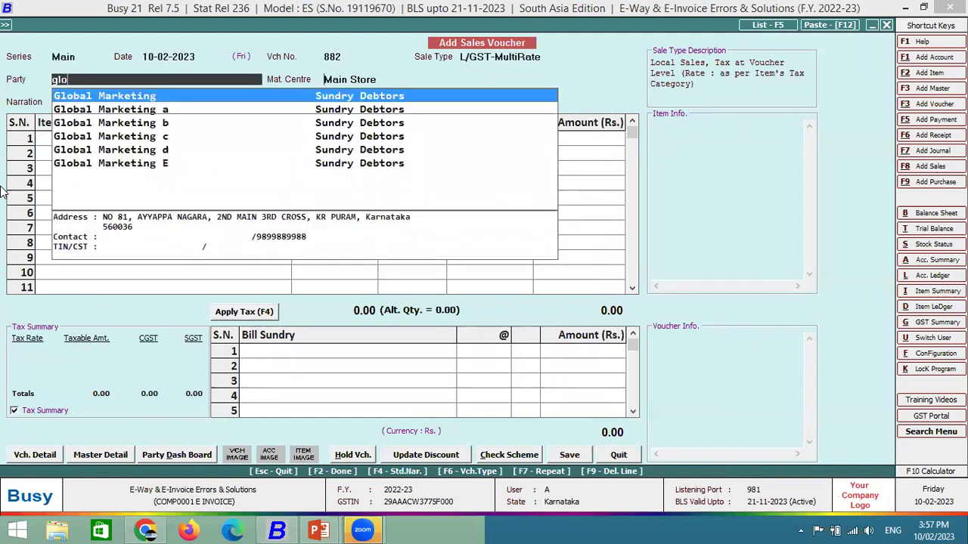
key("Return")
key("Return")
key("F2")
Select Medimix as the item and review its item master.
key("Return")
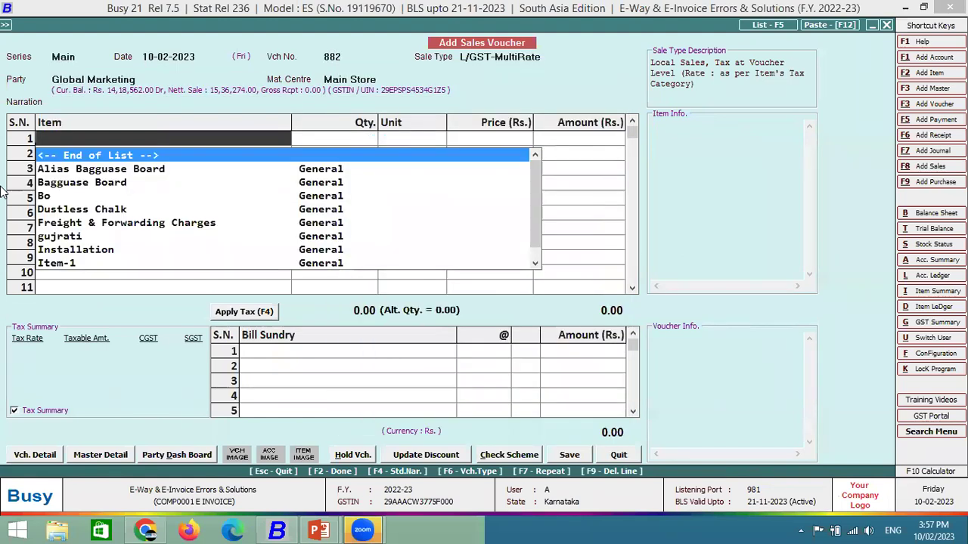
type("med")
key("Return")
key("Up")
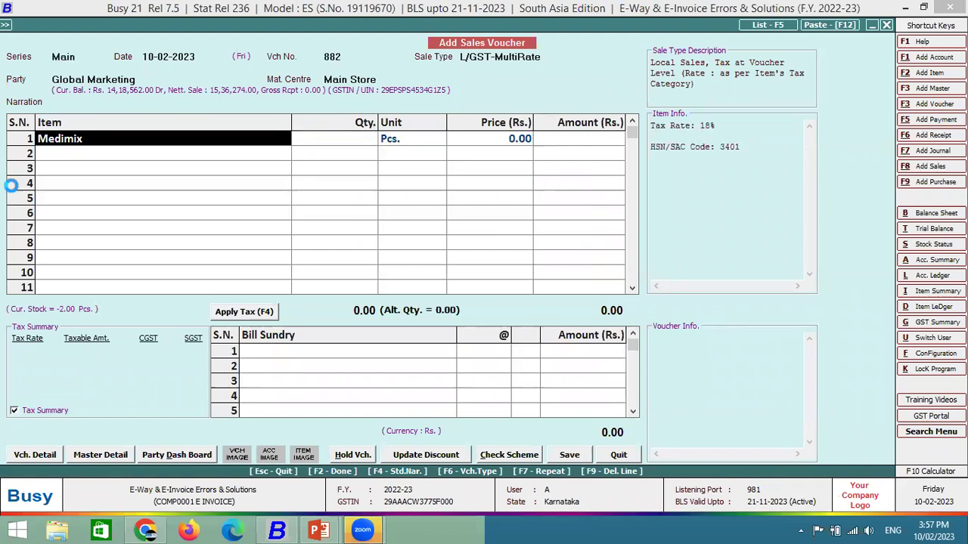
key("F3")
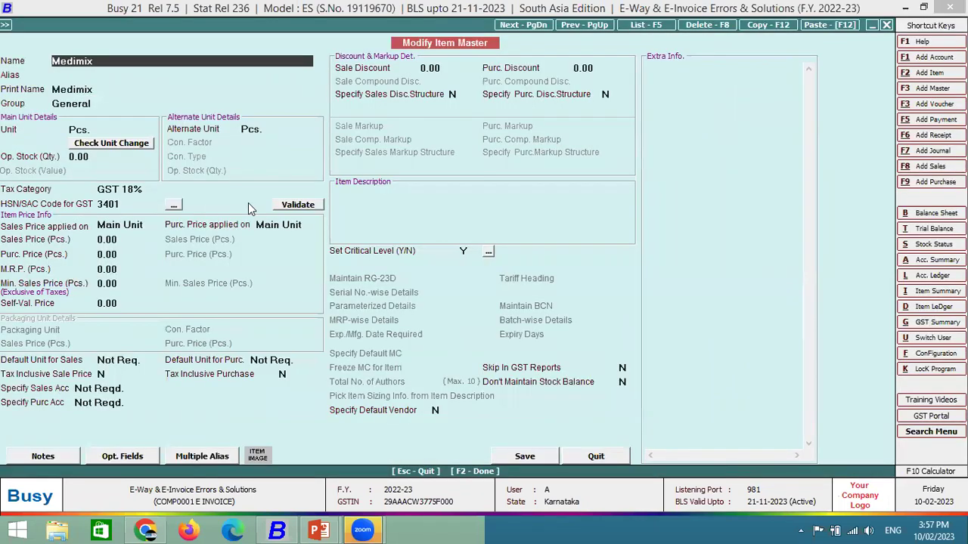
key("Escape")
Enter quantity 1 at price 1,000 with a 10% discount.
key("Return")
type("10")
key("Return")
type("10")
key("Return")
type("1000")
key("Return")
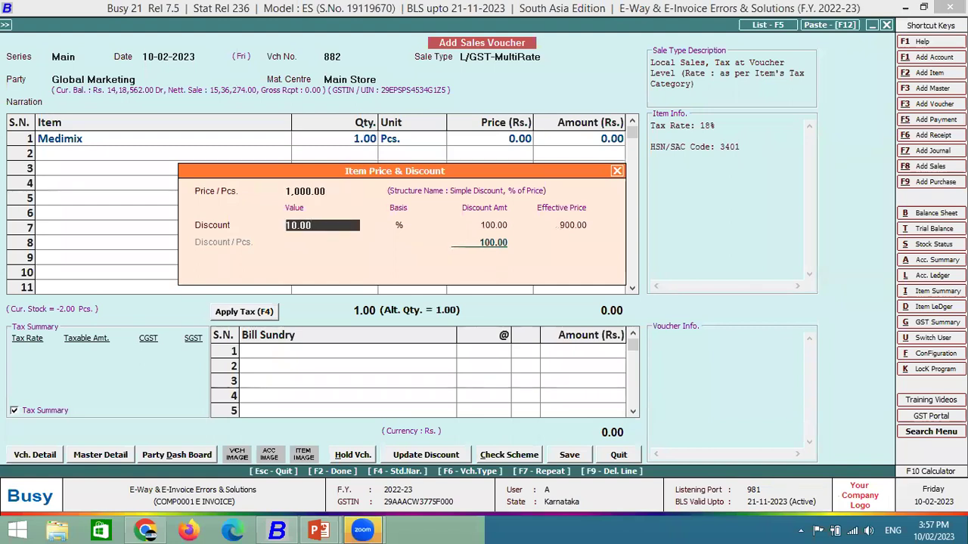
key("Return")
Apply GST, save the 1,062 voucher, and generate its e-invoice automatically.
key("F4")
key("F2")
key("F2")
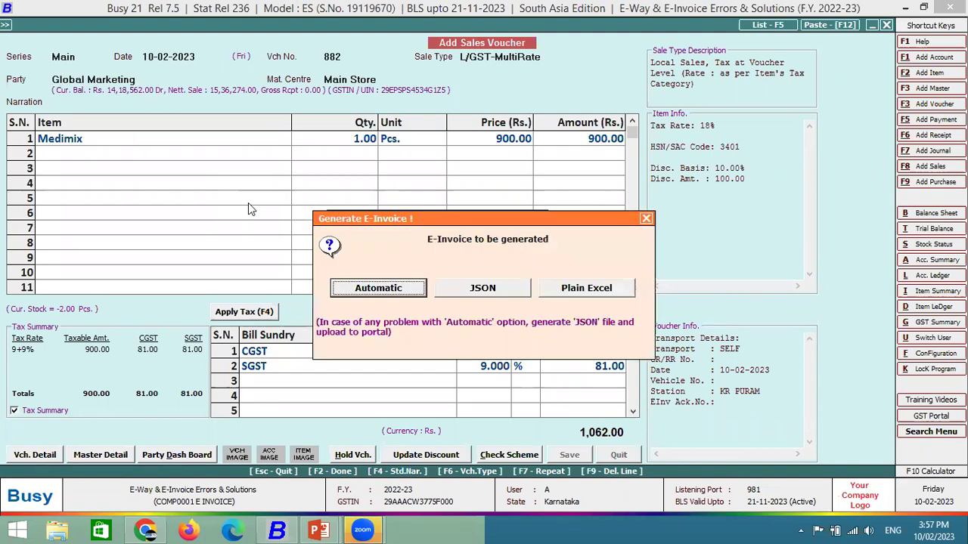
key("Return")
key("F2")
key("Right")
key("Return")
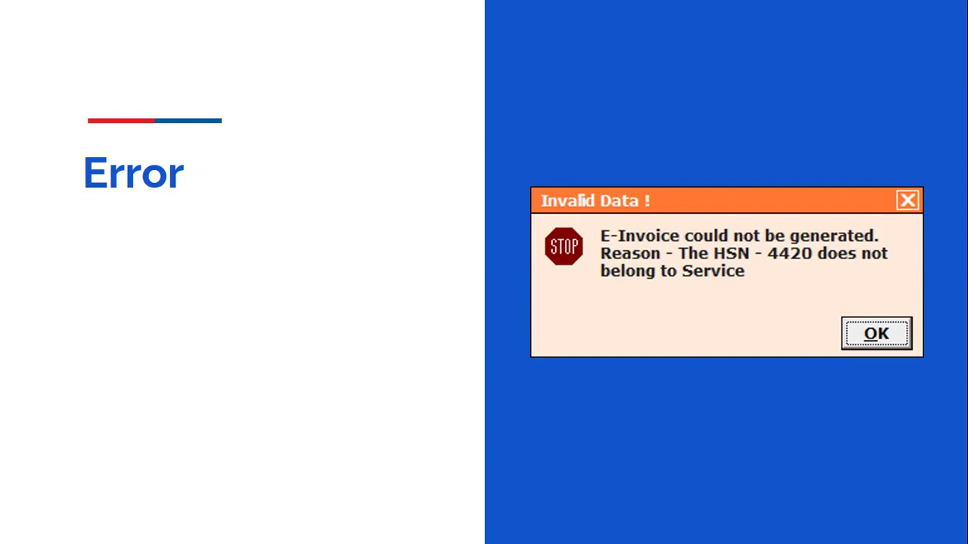
Return to Busy and close the sales voucher to the main menu.
key("alt+Tab")
key("F2")
key("Return")
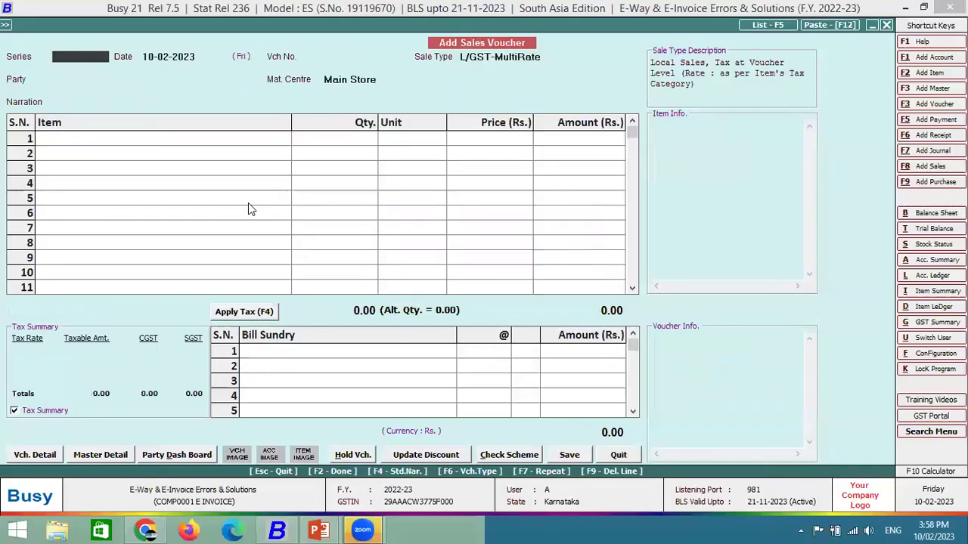
key("Escape")
Open the Administration > Masters > Tax Category > Modify list.
key("Left")
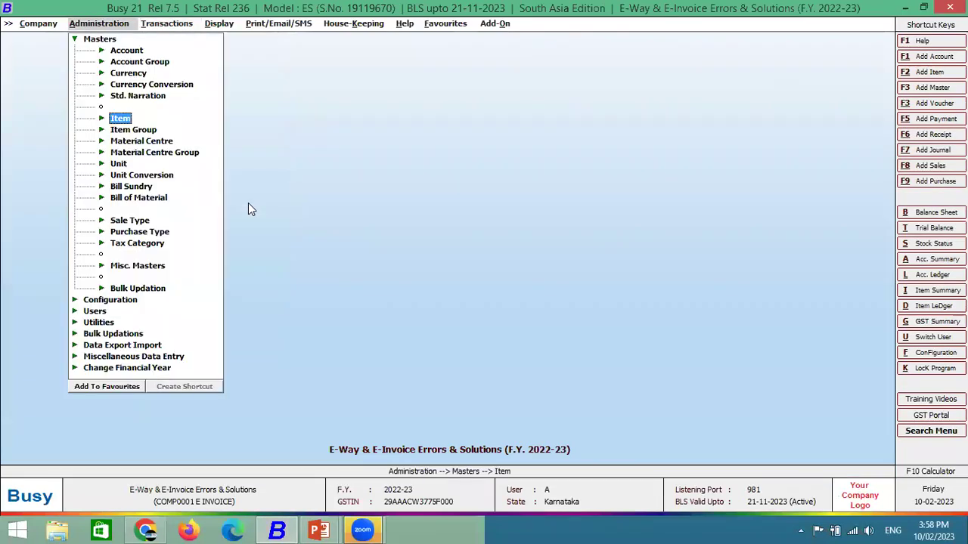
key("Escape")
key("Return")
key("Down")
key("Down")
key("Down")
key("Down")
key("Down")
key("Down")
key("Down")
key("Down")
key("Down")
key("Down")
key("Down")
key("Down")
key("Down")
key("Down")
key("Down")
key("Return")
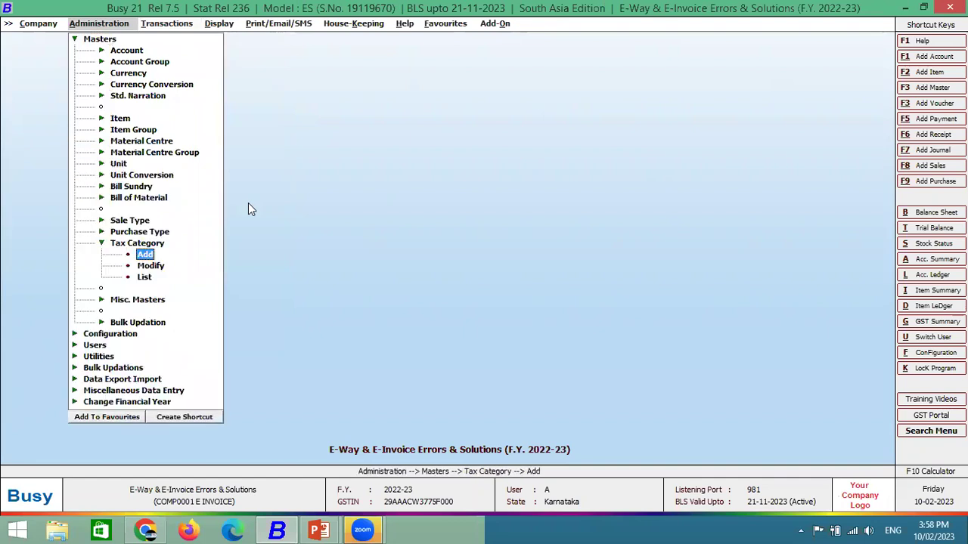
key("Down")
key("Return")
Open GST 5% [Textile], confirm its type is Services, and close it unchanged.
key("Down")
key("Down")
key("Down")
key("Down")
key("Down")
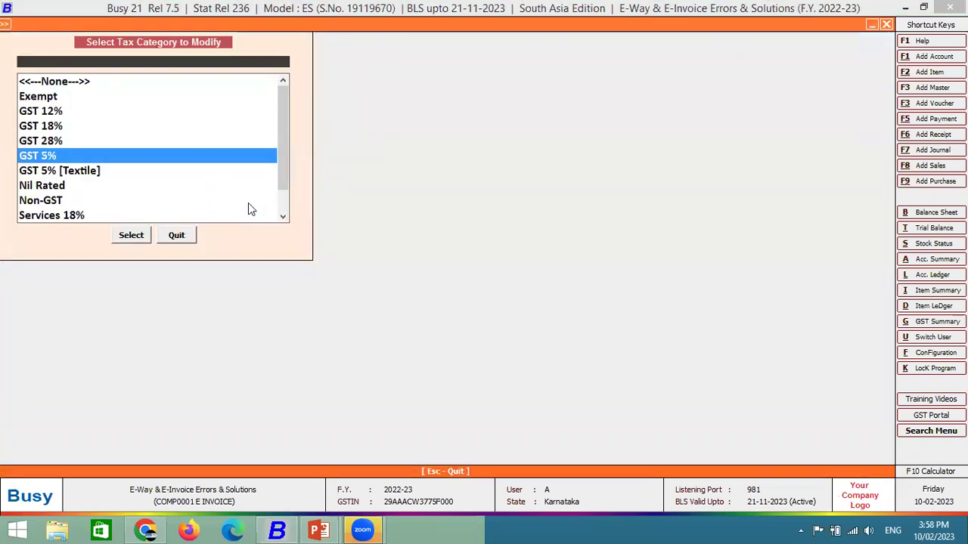
key("Down")
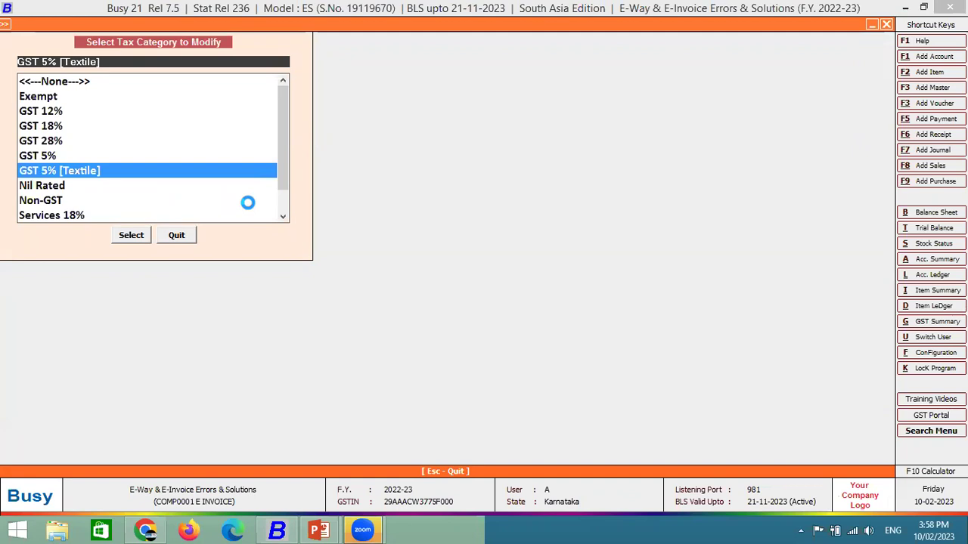
key("Return")
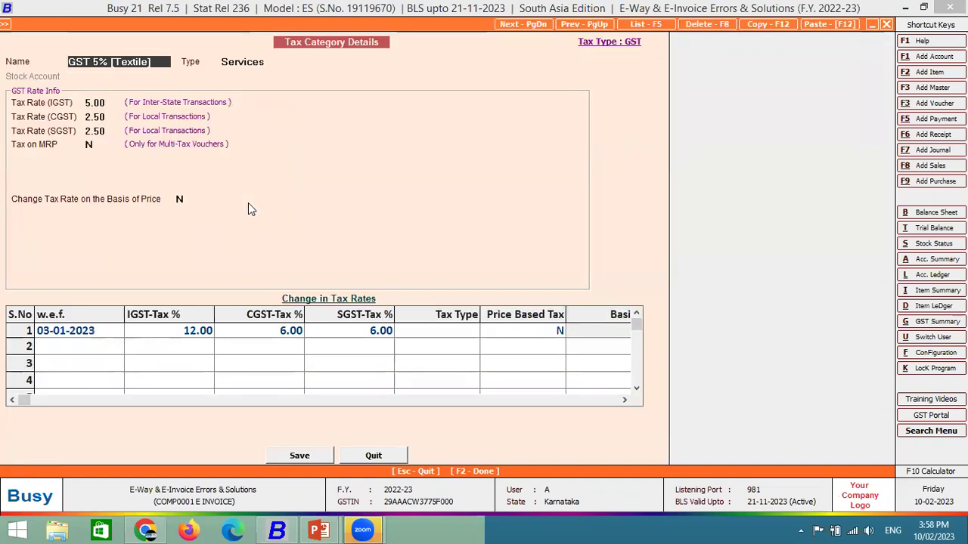
key("Return")
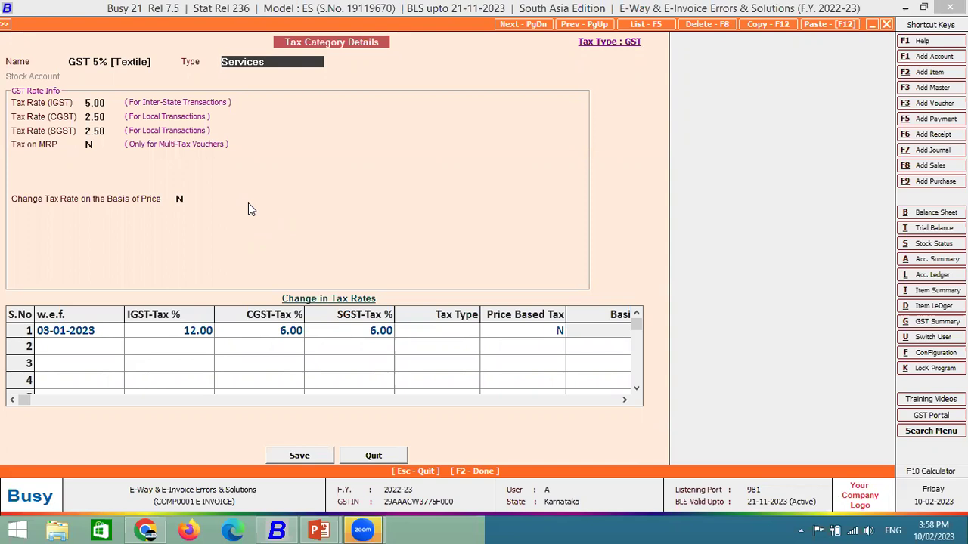
key("Escape")
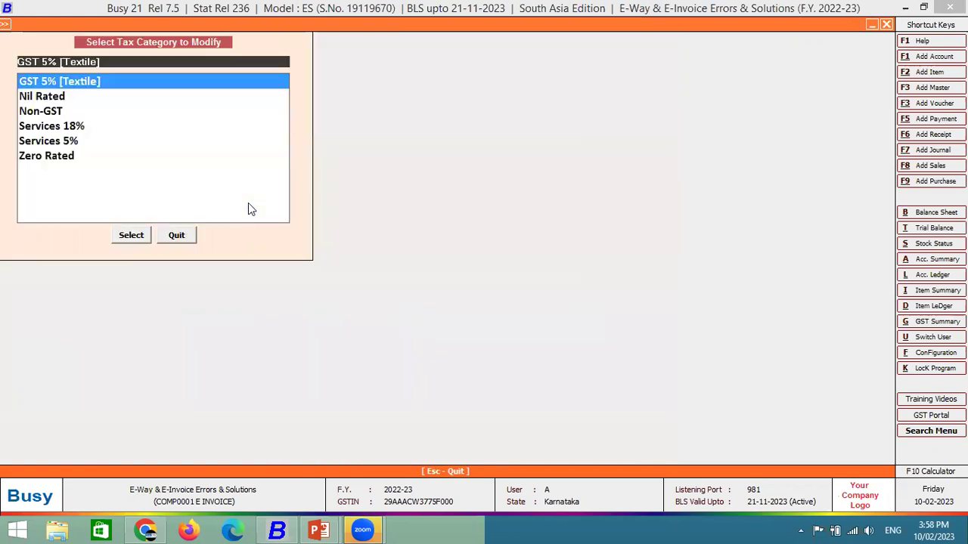
key("Escape")
Start sales voucher 883 for Global Marketing with Medimix as the item.
key("Right")
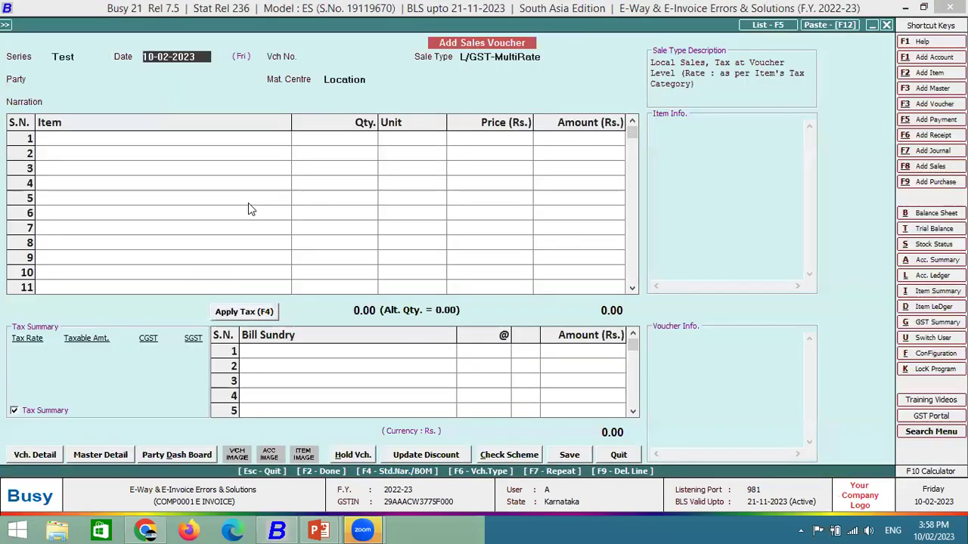
key("Return")
key("Return")
key("Return")
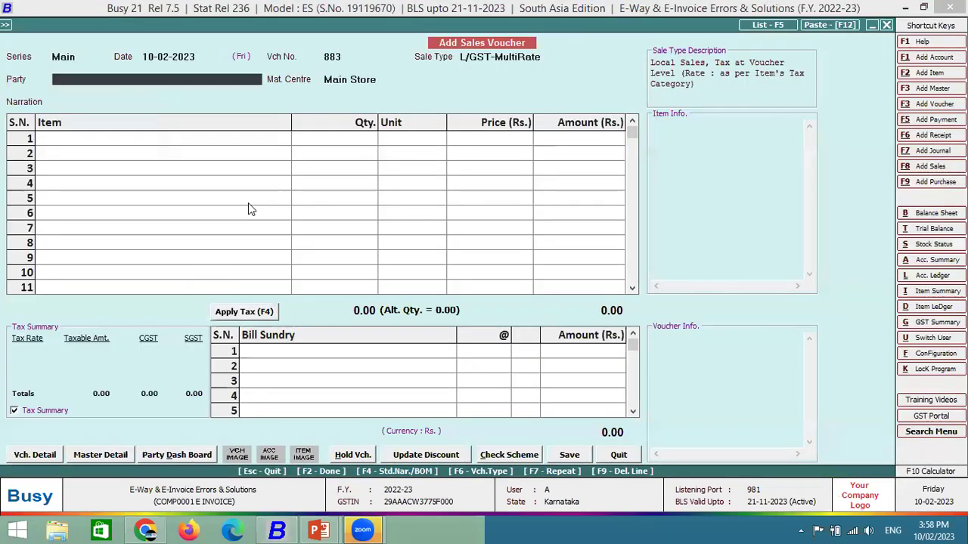
type("glo")
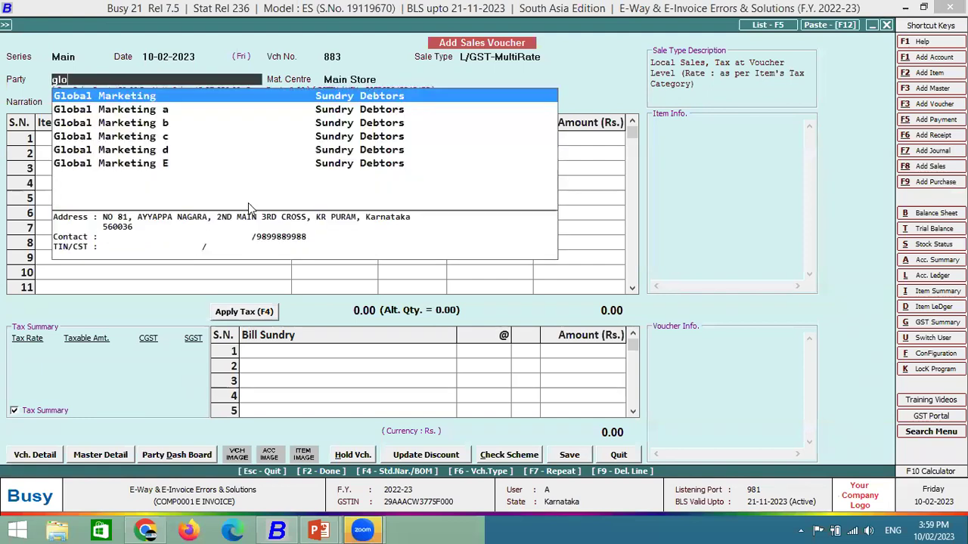
key("Return")
key("Return")
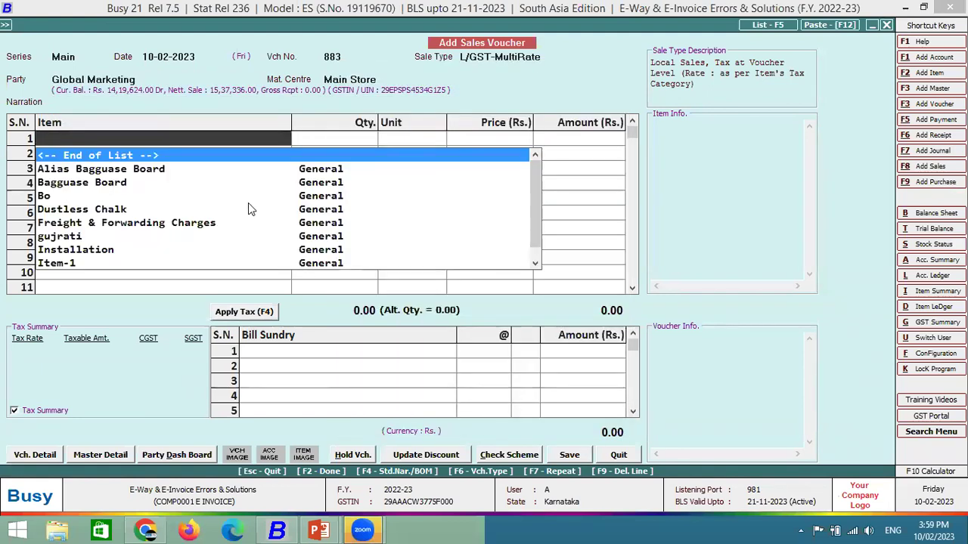
key("Down")
key("Down")
key("Down")
type("med")
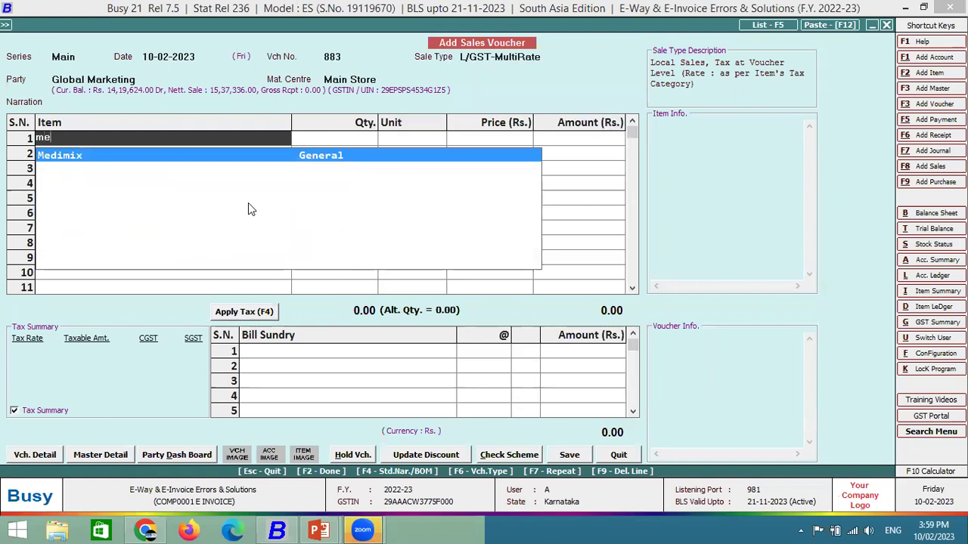
key("Return")
key("Left")
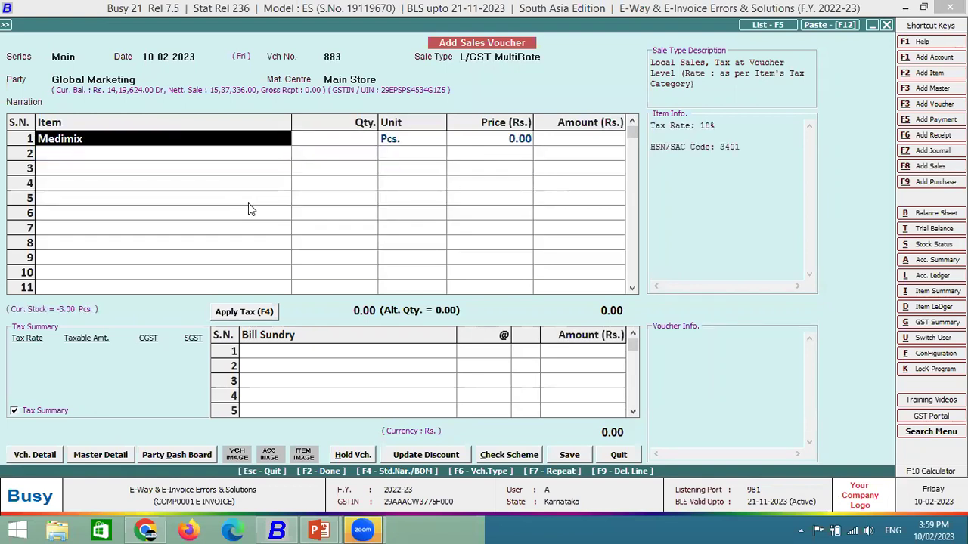
In the Medimix item master, replace GST 18% with GST 5% [Textile] and save.
key("alt+m")
key("Return")
key("Return")
key("Return")
key("Return")
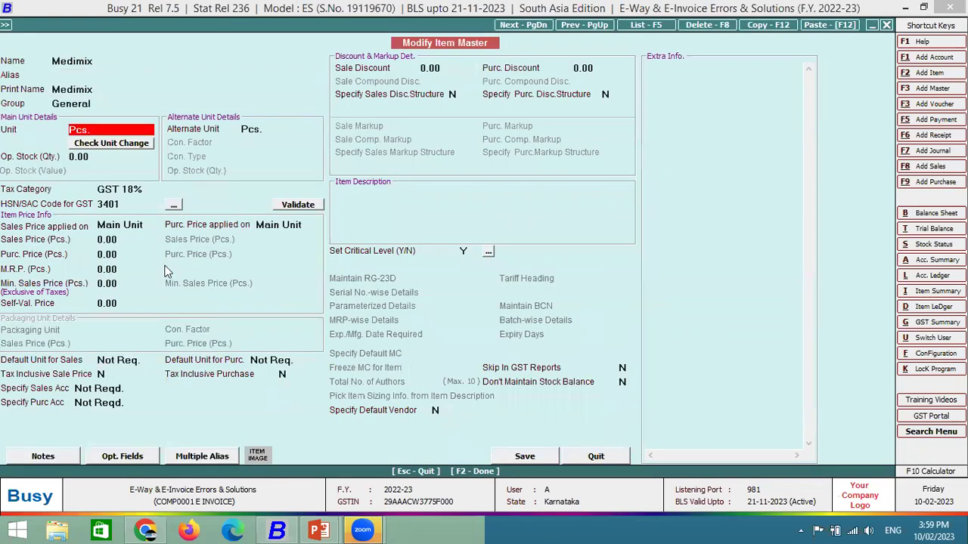
key("Return")
key("BackSpace")
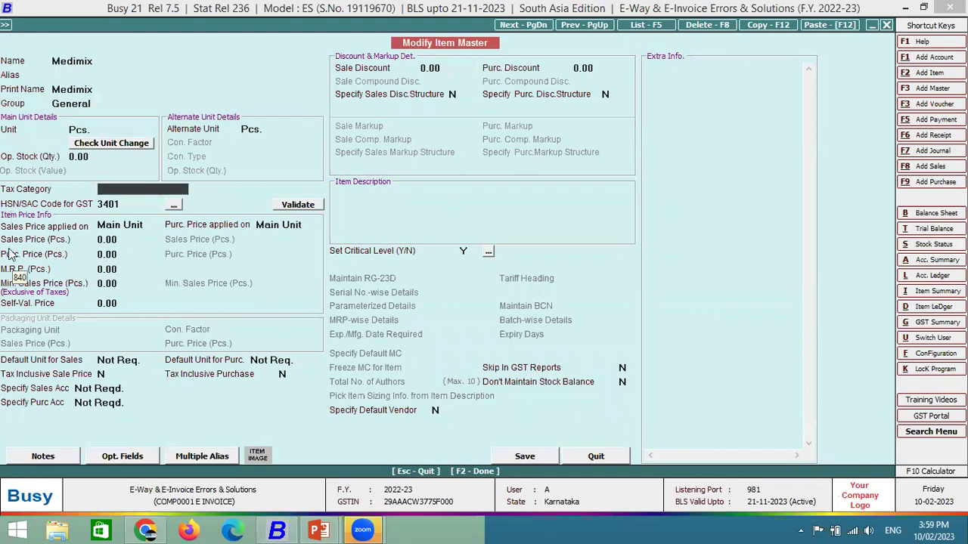
type("5")
key("Down")
key("Return")
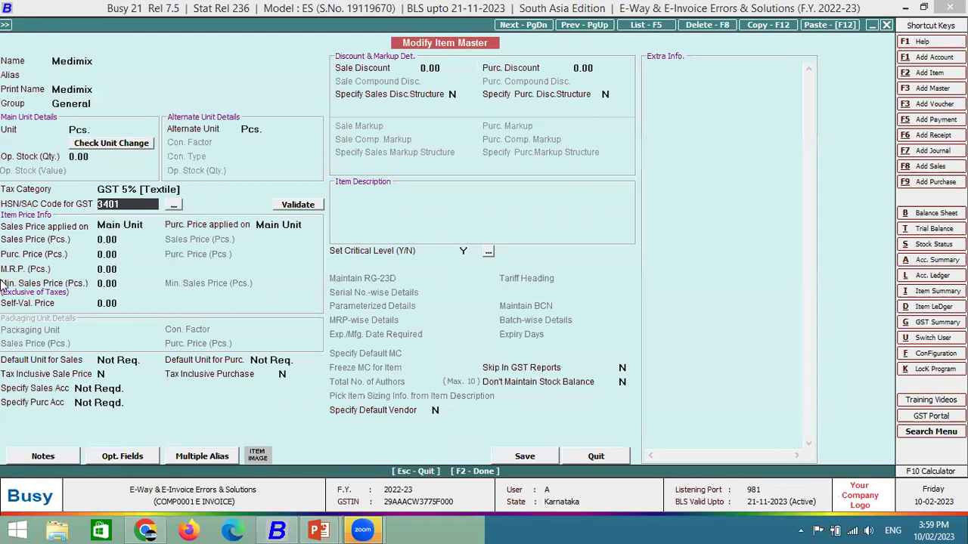
key("F2")
key("F2")
key("Return")
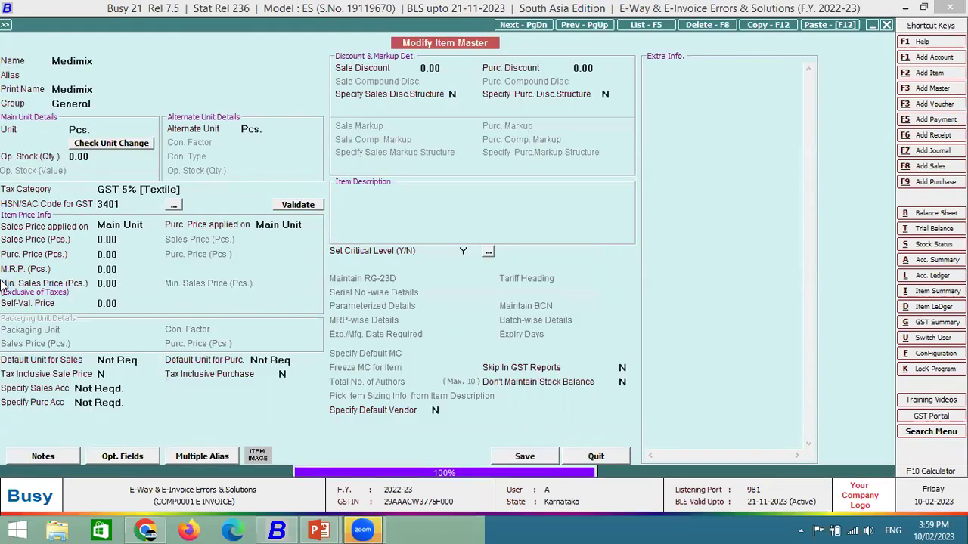
key("BackSpace")
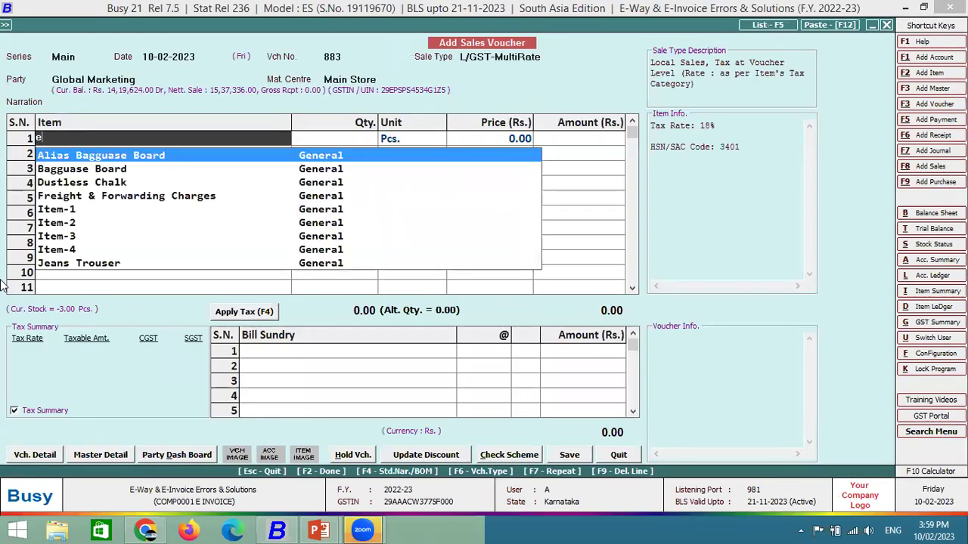
Reselect Medimix, enter quantity 1 at 1,000, and save with e-invoice generation.
type("me")
key("Return")
type("1")
key("Return")
key("Return")
type("1000")
key("Return")
key("Return")
key("Return")
key("Return")
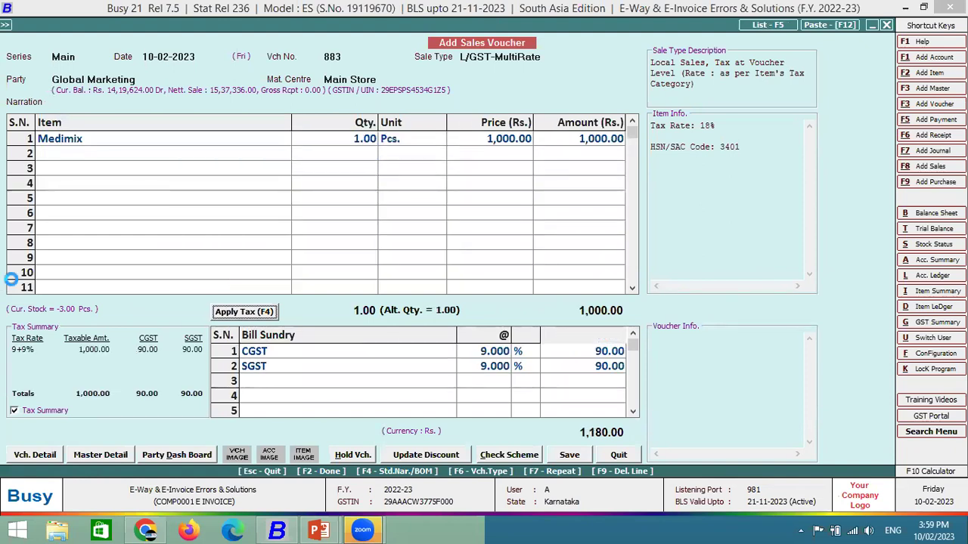
key("Return")
key("Return")
key("Return")
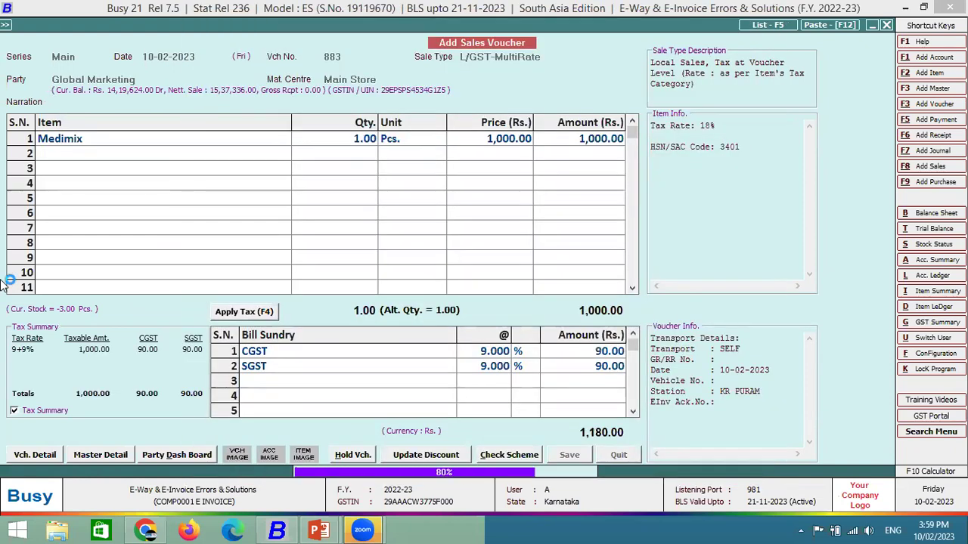
key("Return")
key("Return")
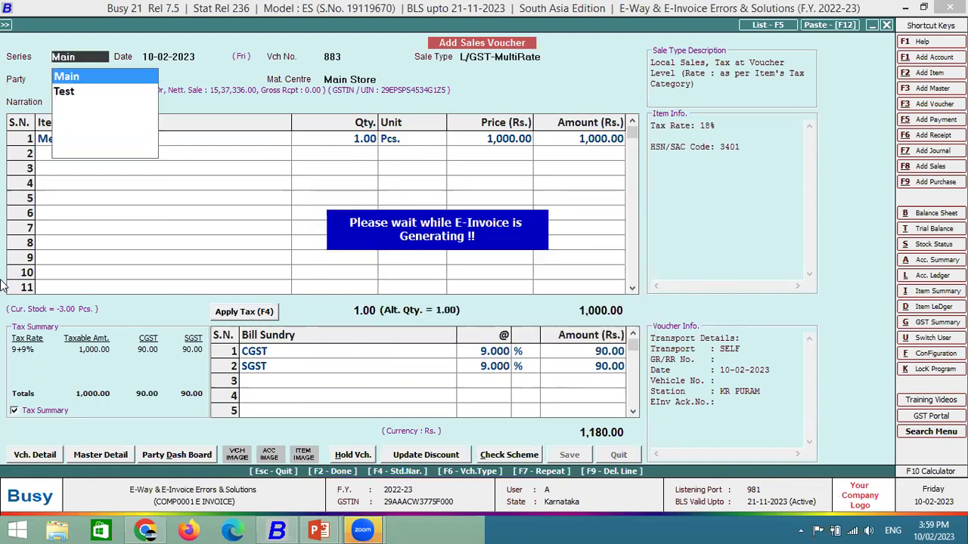
key("Return")
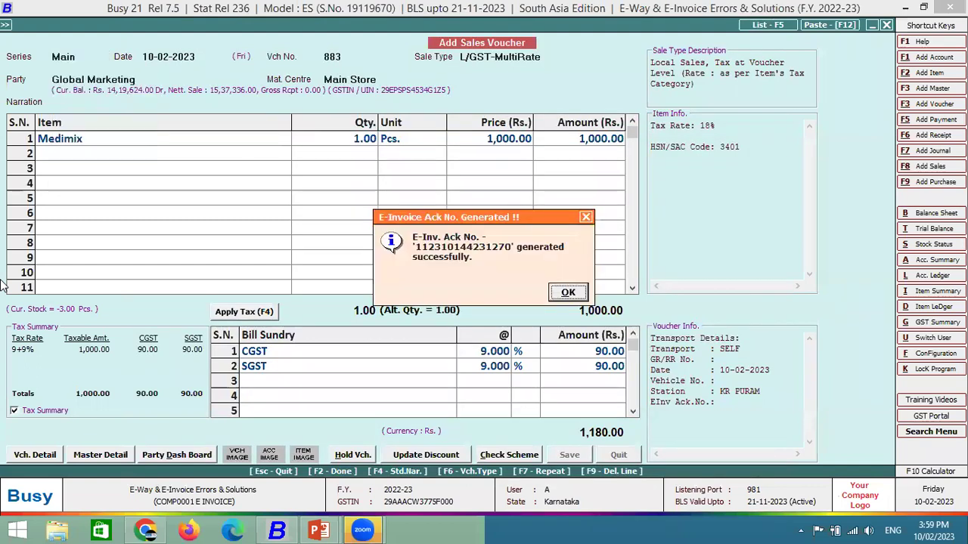
Dismiss the e-invoice success message, decline printing and notification, and start voucher 884.
key("Return")
key("Right")
key("Return")
key("Right")
key("Return")
key("Right")
key("Return")
key("Return")
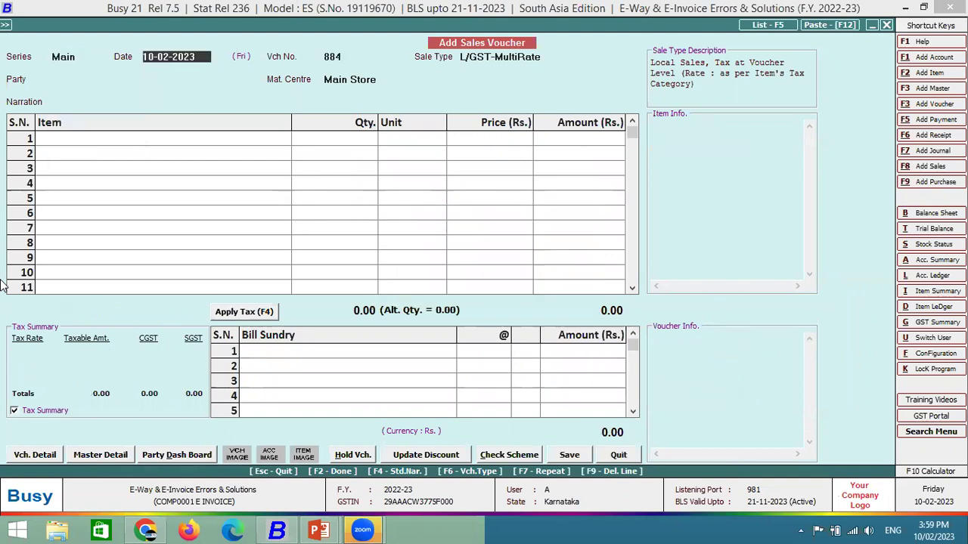
key("Return")
Choose Global Marketing as party and inspect Medimix's tax category without changing it.
key("Escape")
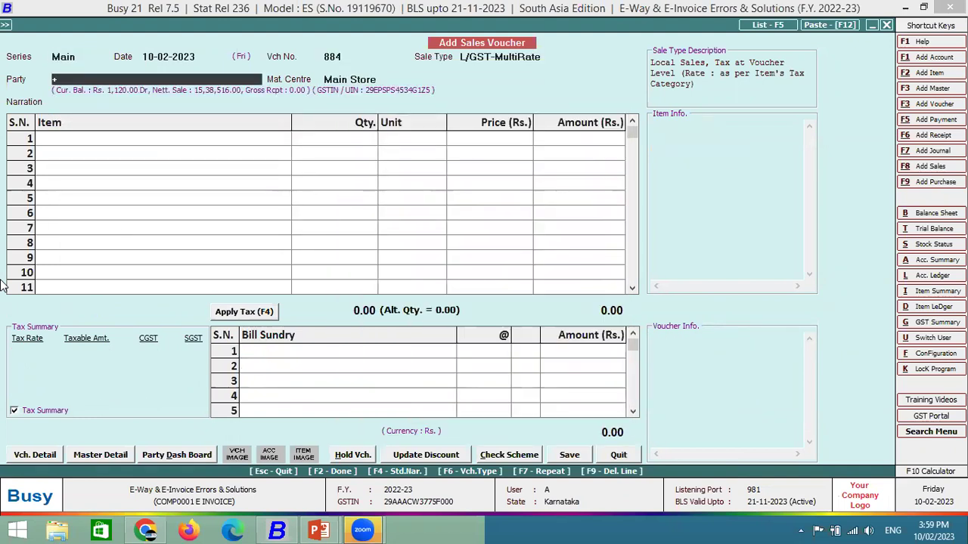
type("glo")
key("Return")
key("Return")
key("Return")
key("Return")
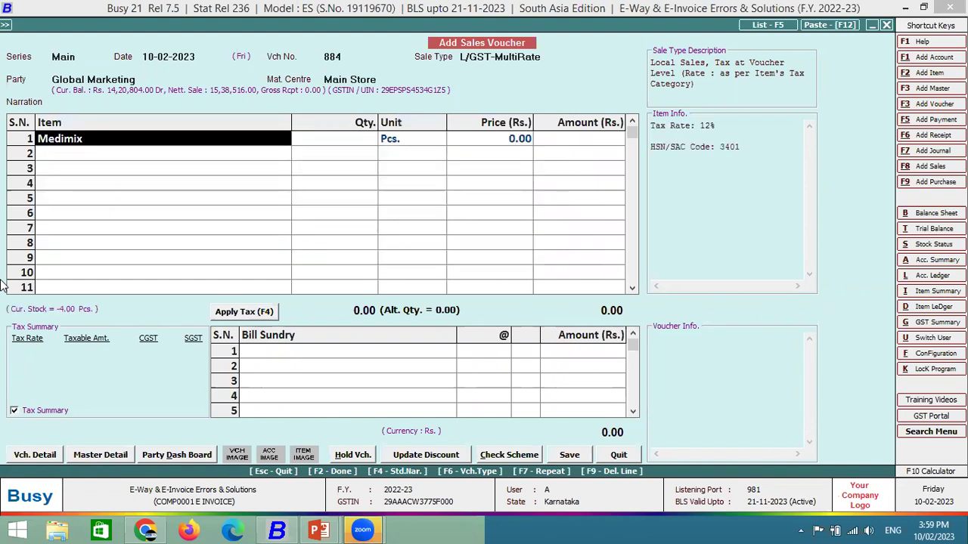
key("alt+m")
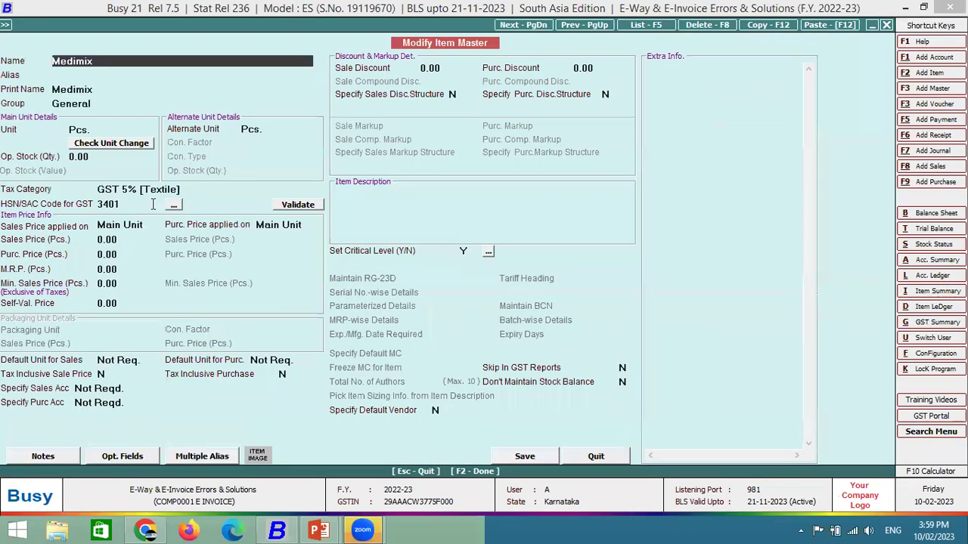
left_click(181, 191)
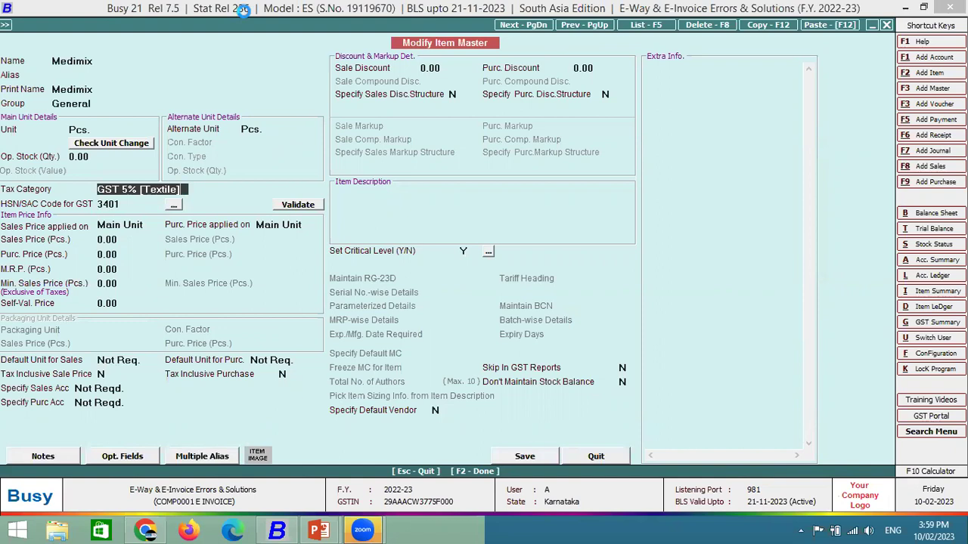
key("Escape")
key("Escape")
key("Return")
Enter quantity 1 at 1,000 and save voucher 884, totalling 1,120 with 6% CGST and SGST.
key("Return")
type("1")
key("Return")
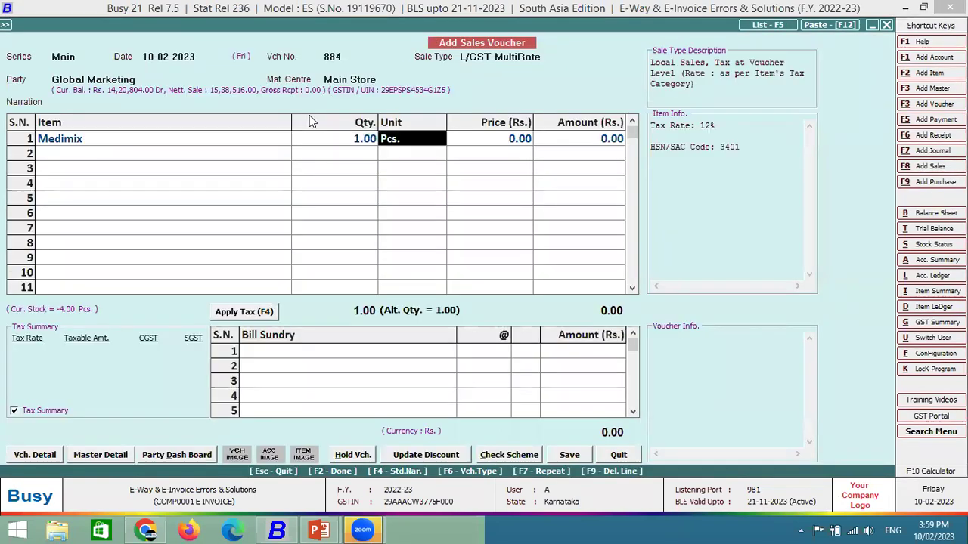
key("Return")
type("1000")
key("Return")
key("Return")
key("Return")
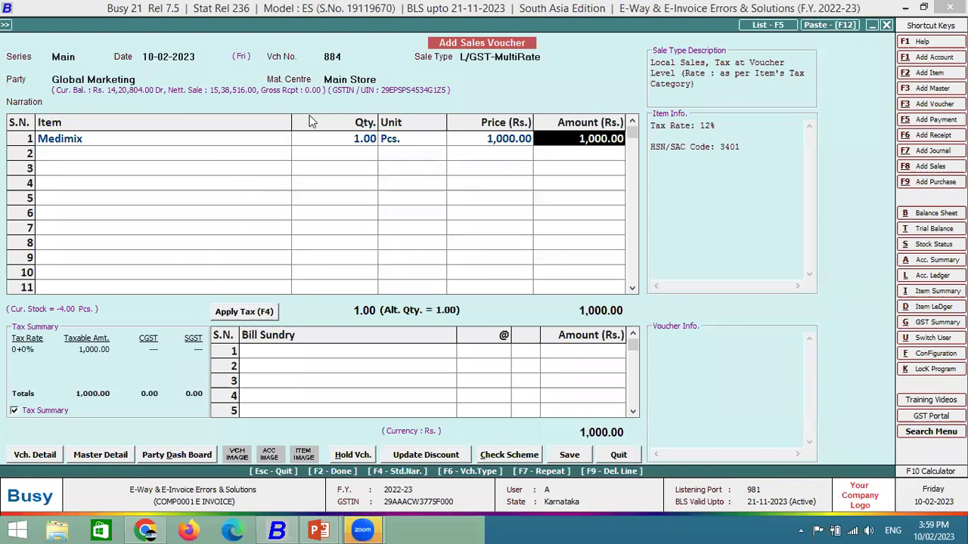
key("Return")
key("Return")
key("Return")
key("Return")
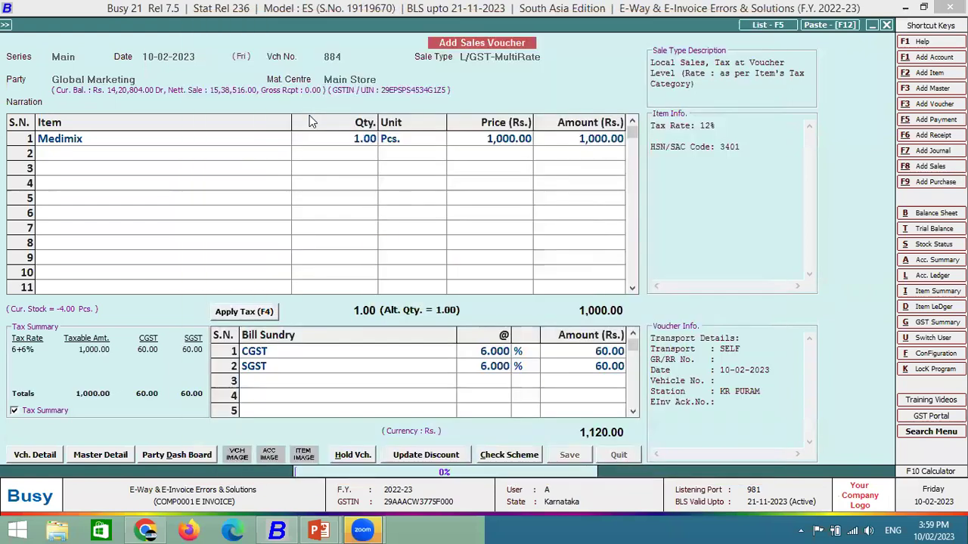
key("Return")
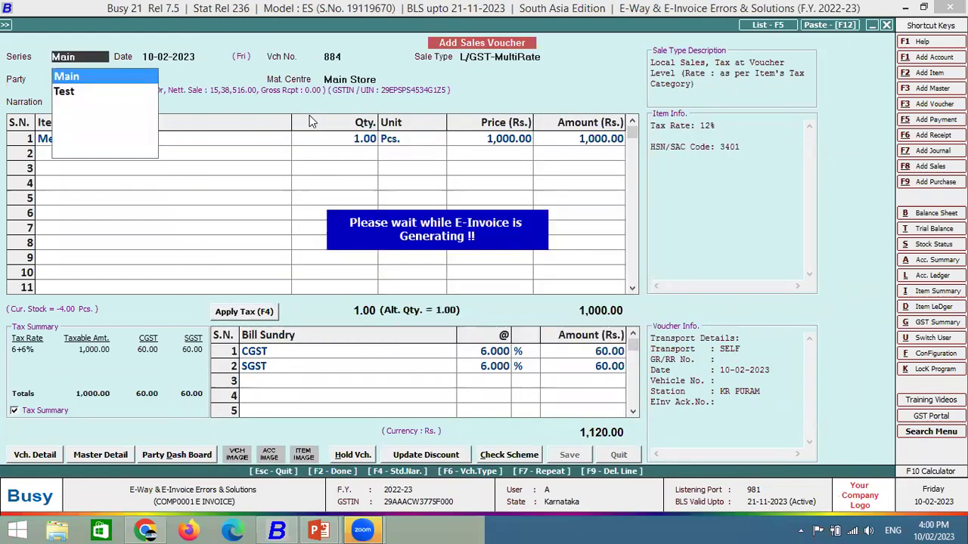
key("F2")
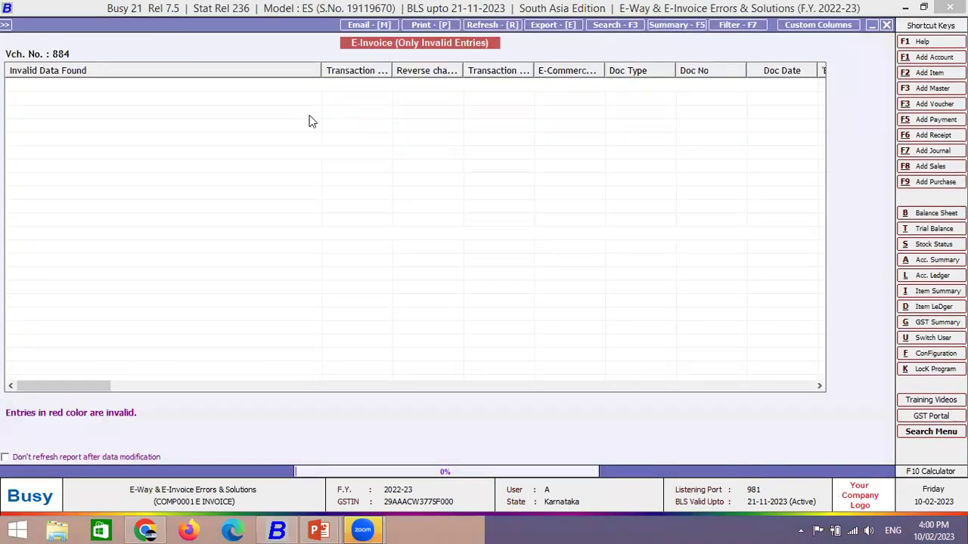
Continue IRN generation to the HSN 3401 not-Service error, dismiss it, and exit to the menu.
key("Escape")
key("Right")
key("Return")
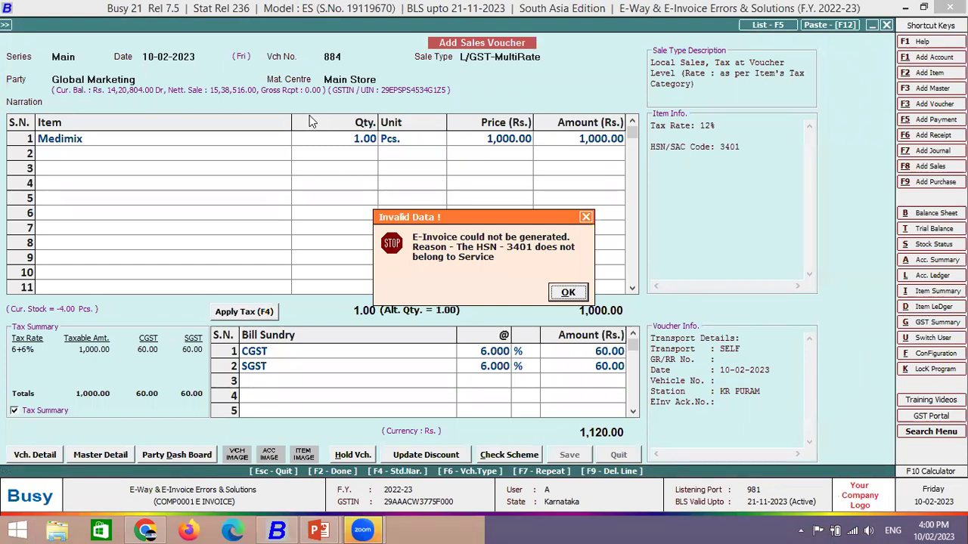
key("Escape")
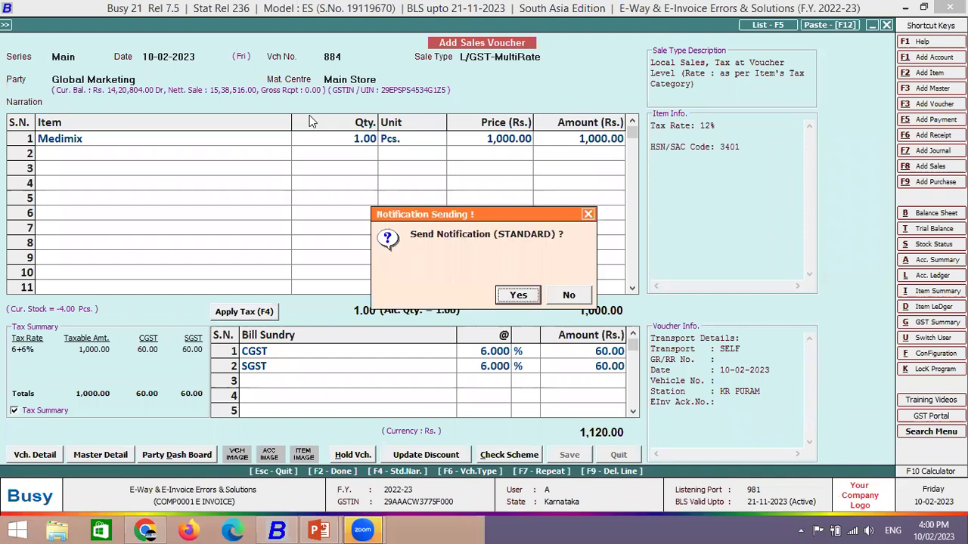
key("Escape")
key("Escape")
key("Left")
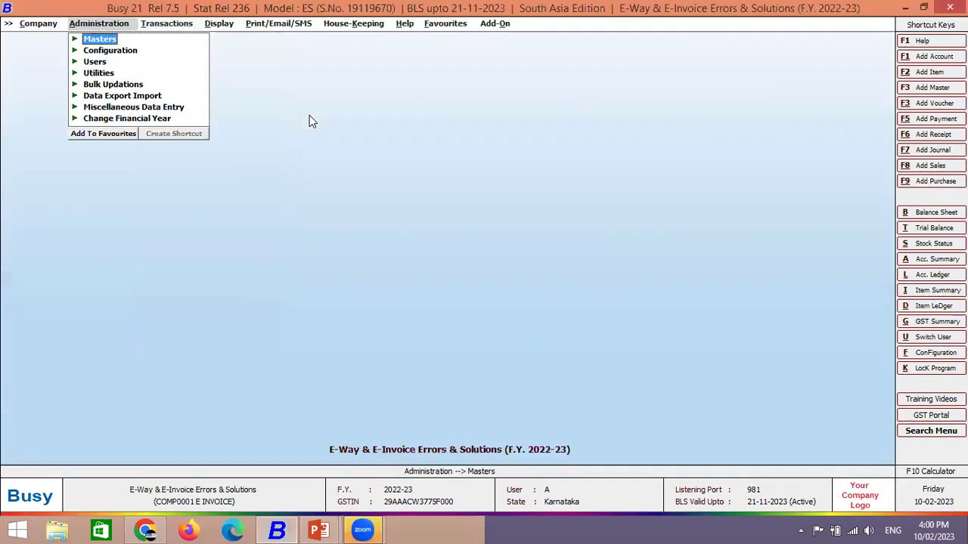
Go through Masters > Tax Category > Modify to list categories from Exempt to Services 18%.
key("Return")
key("Down")
key("Down")
key("Down")
key("Down")
key("Down")
key("Down")
key("Down")
key("Down")
key("Down")
key("Down")
key("Down")
key("Down")
key("Down")
key("Down")
key("Down")
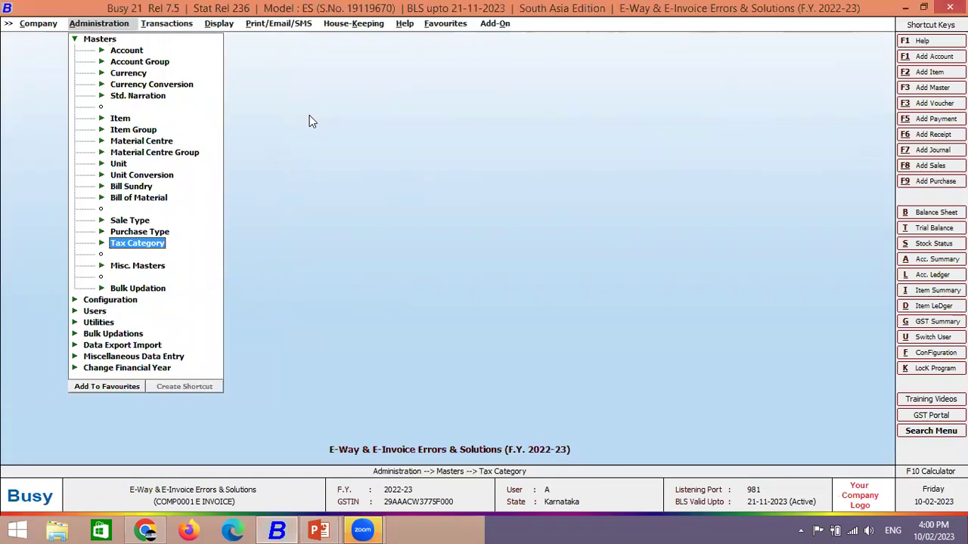
key("Return")
key("Down")
key("Return")
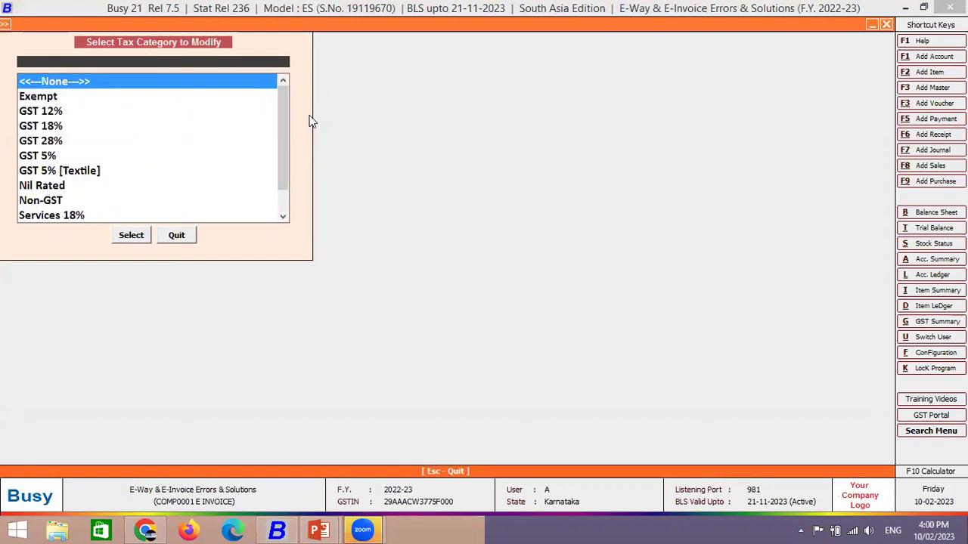
key("alt+Tab")
Close the tax category list and collapse the Masters menu in Busy.
mouse_move(362, 529)
left_click(176, 241)
key("Escape")
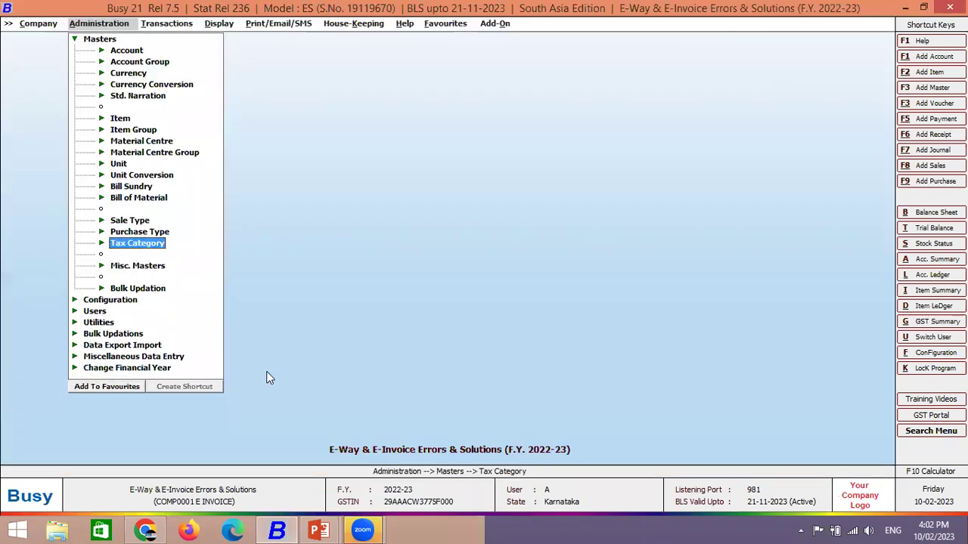
key("Escape")
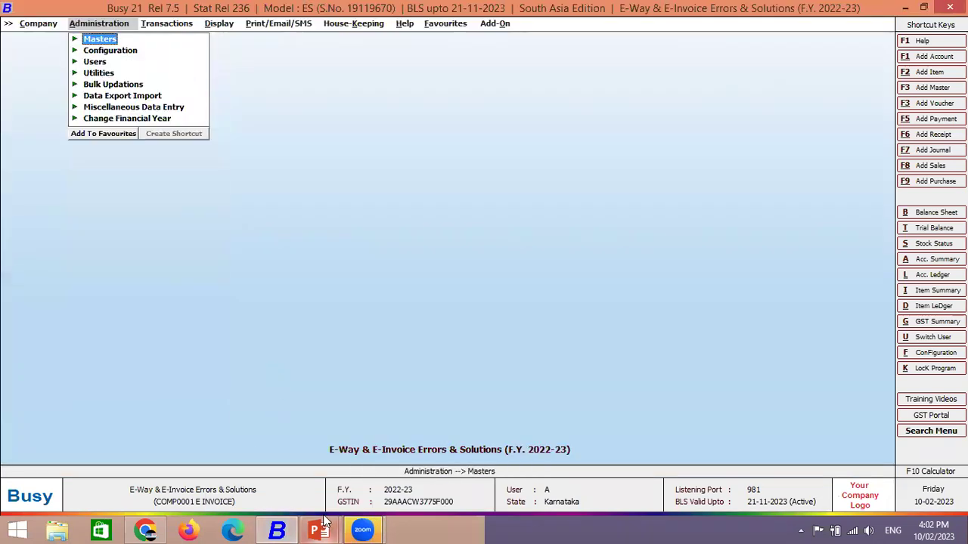
left_click(427, 284)
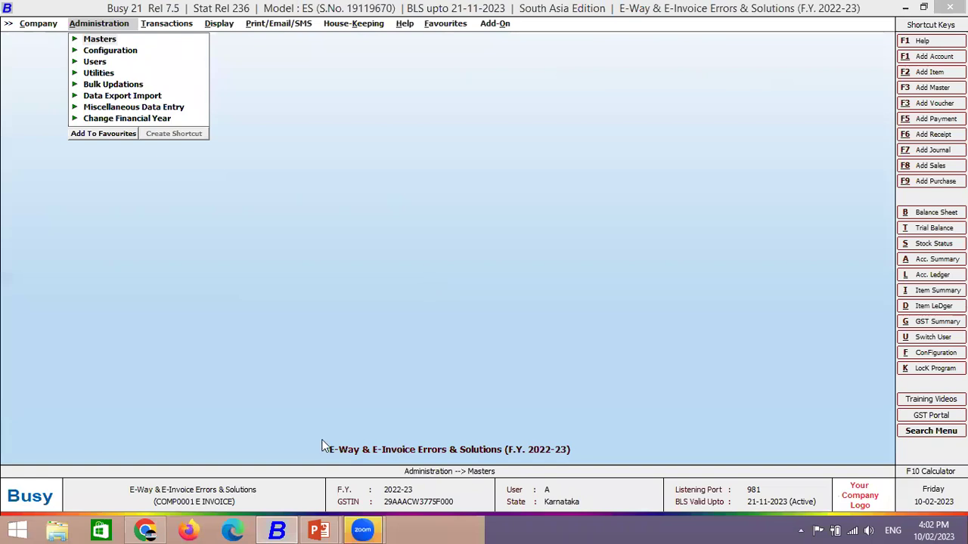
Switch to the PowerPoint slideshow and advance to the helpdesk contact slide.
mouse_move(318, 527)
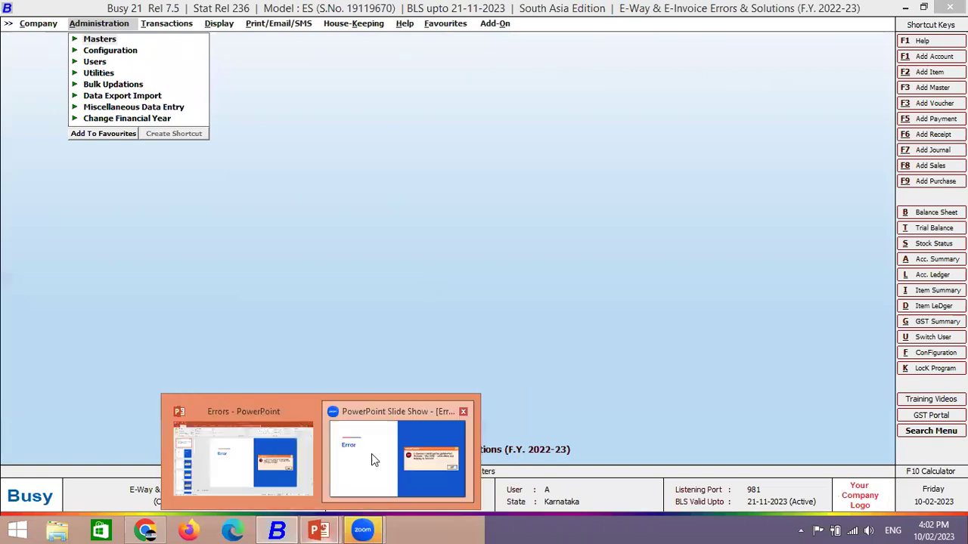
left_click(371, 454)
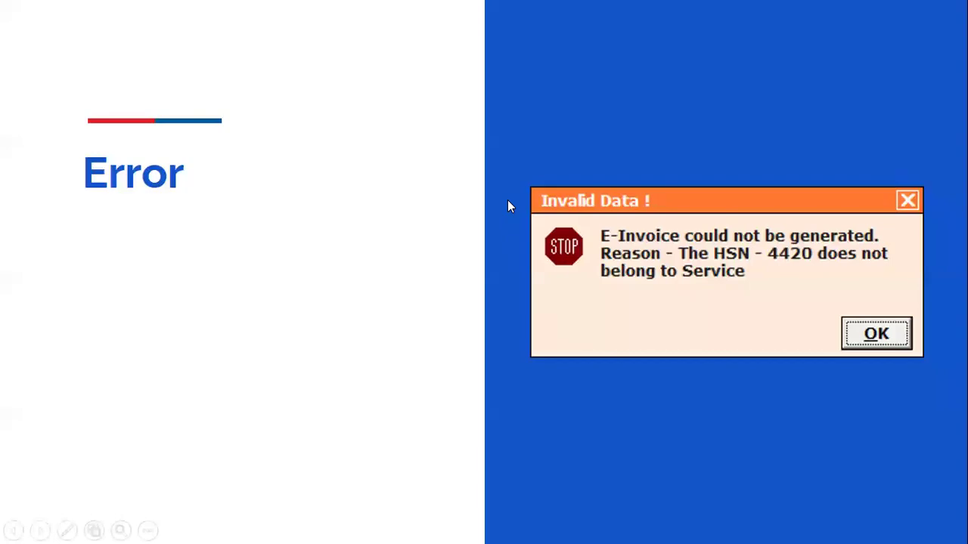
left_click(507, 200)
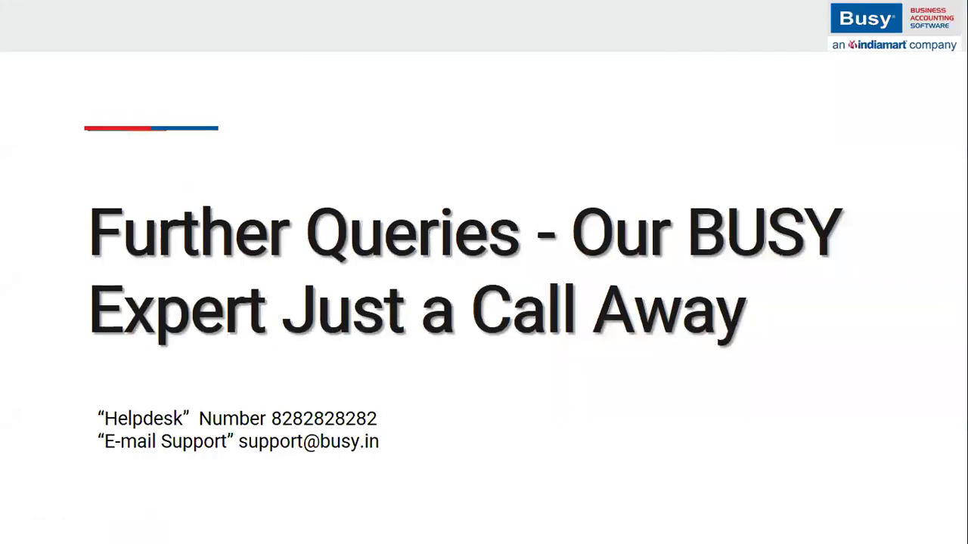